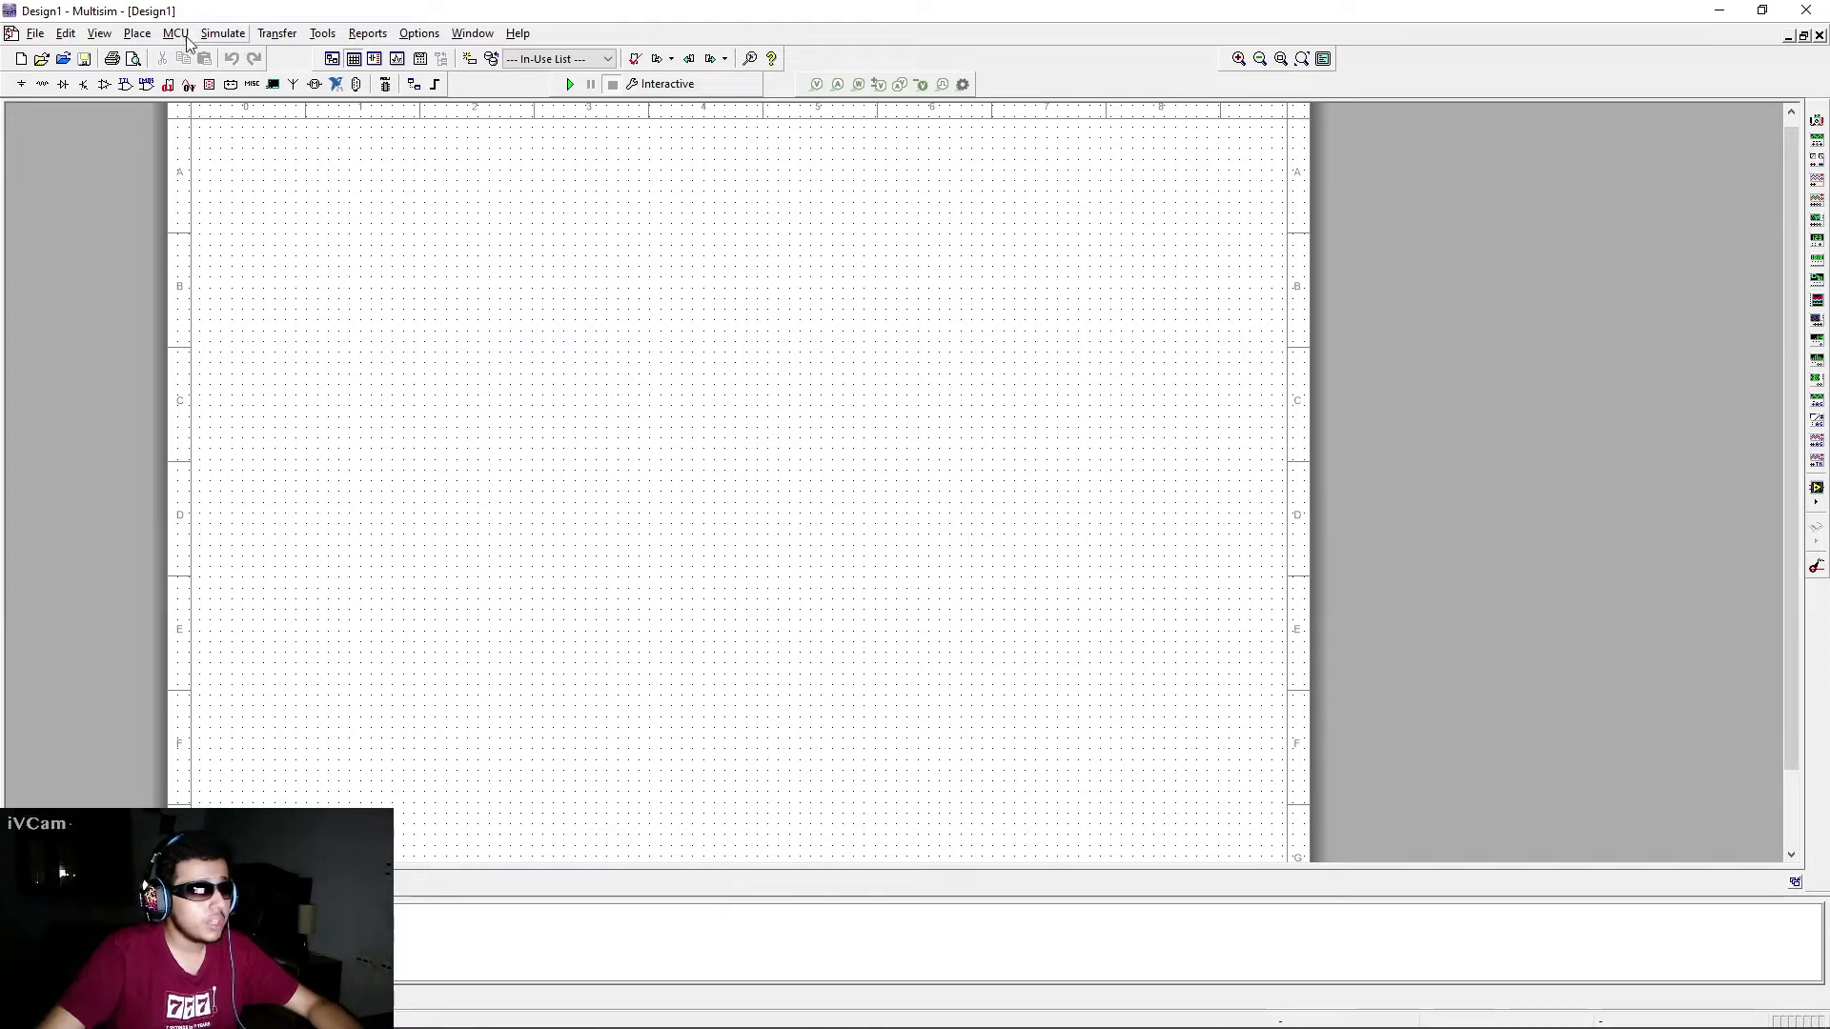
Step: Search all component groups for 2N222 and pick the 2N2221A transistor for placement
{"action": "left_click", "coordinate": [137, 33]}
{"action": "left_click", "coordinate": [176, 55]}
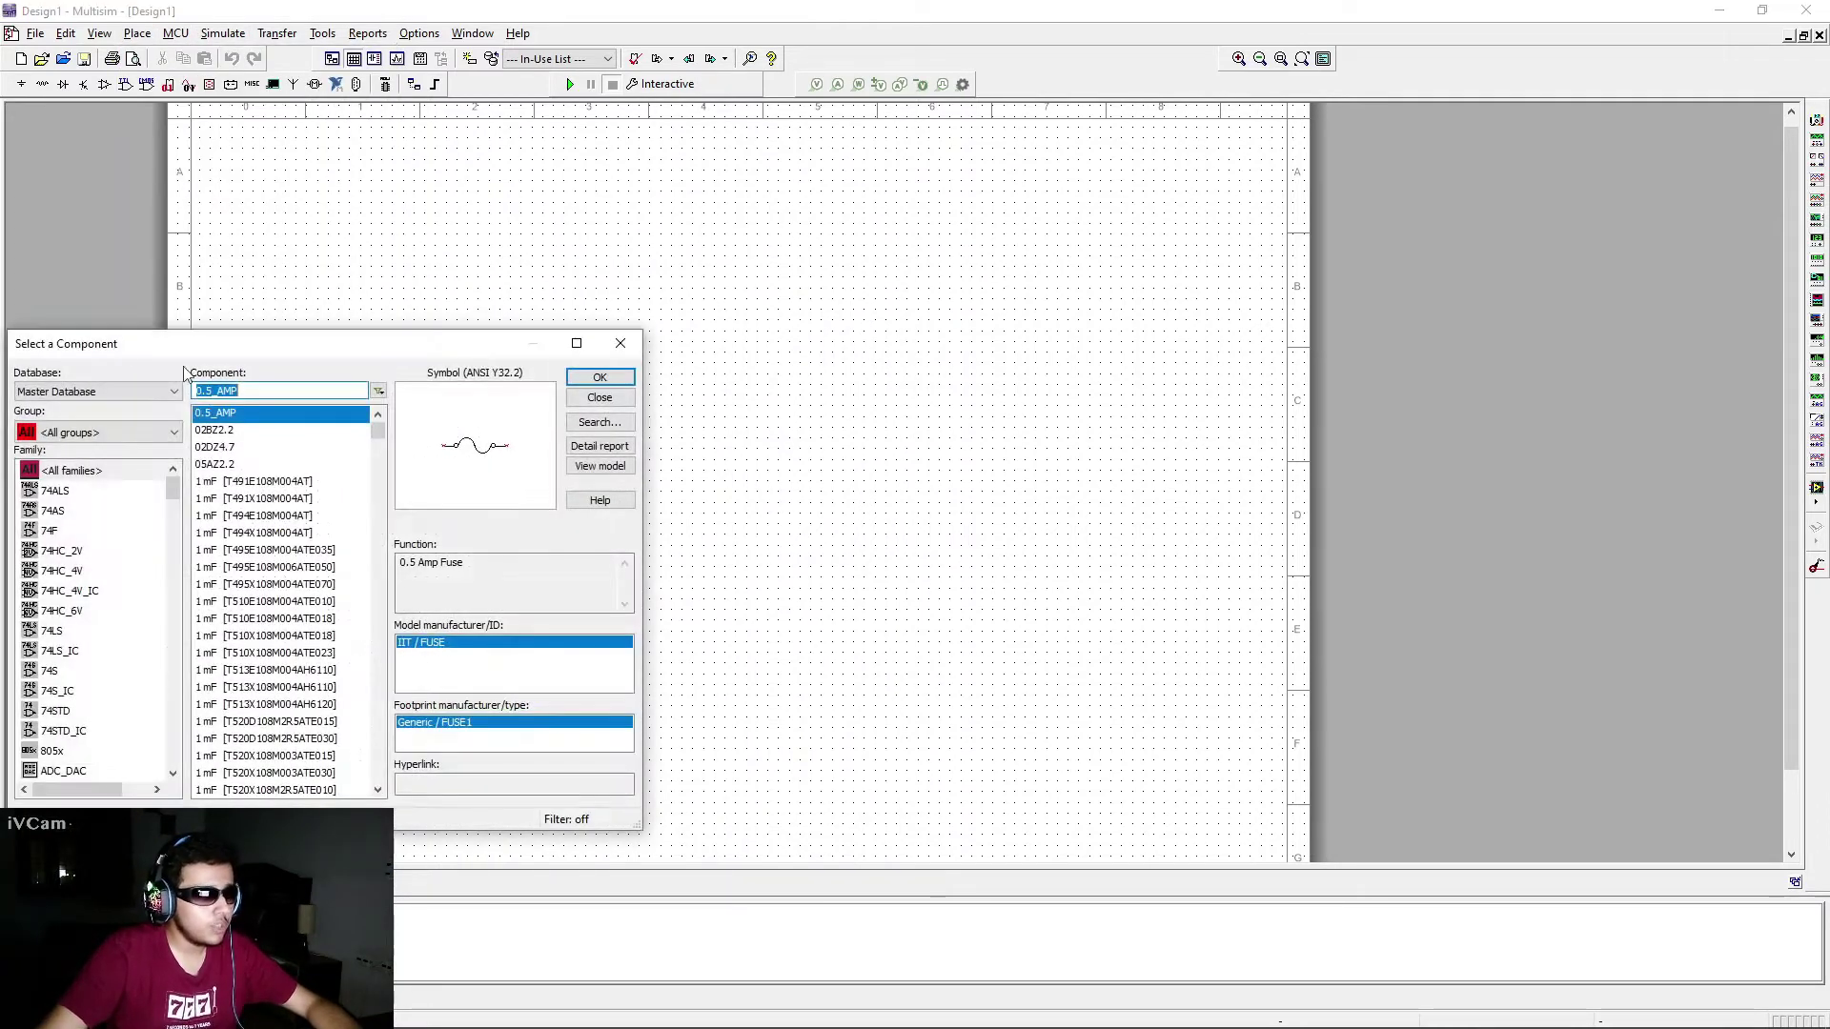
{"action": "left_click_drag", "start_coordinate": [212, 343], "coordinate": [492, 332]}
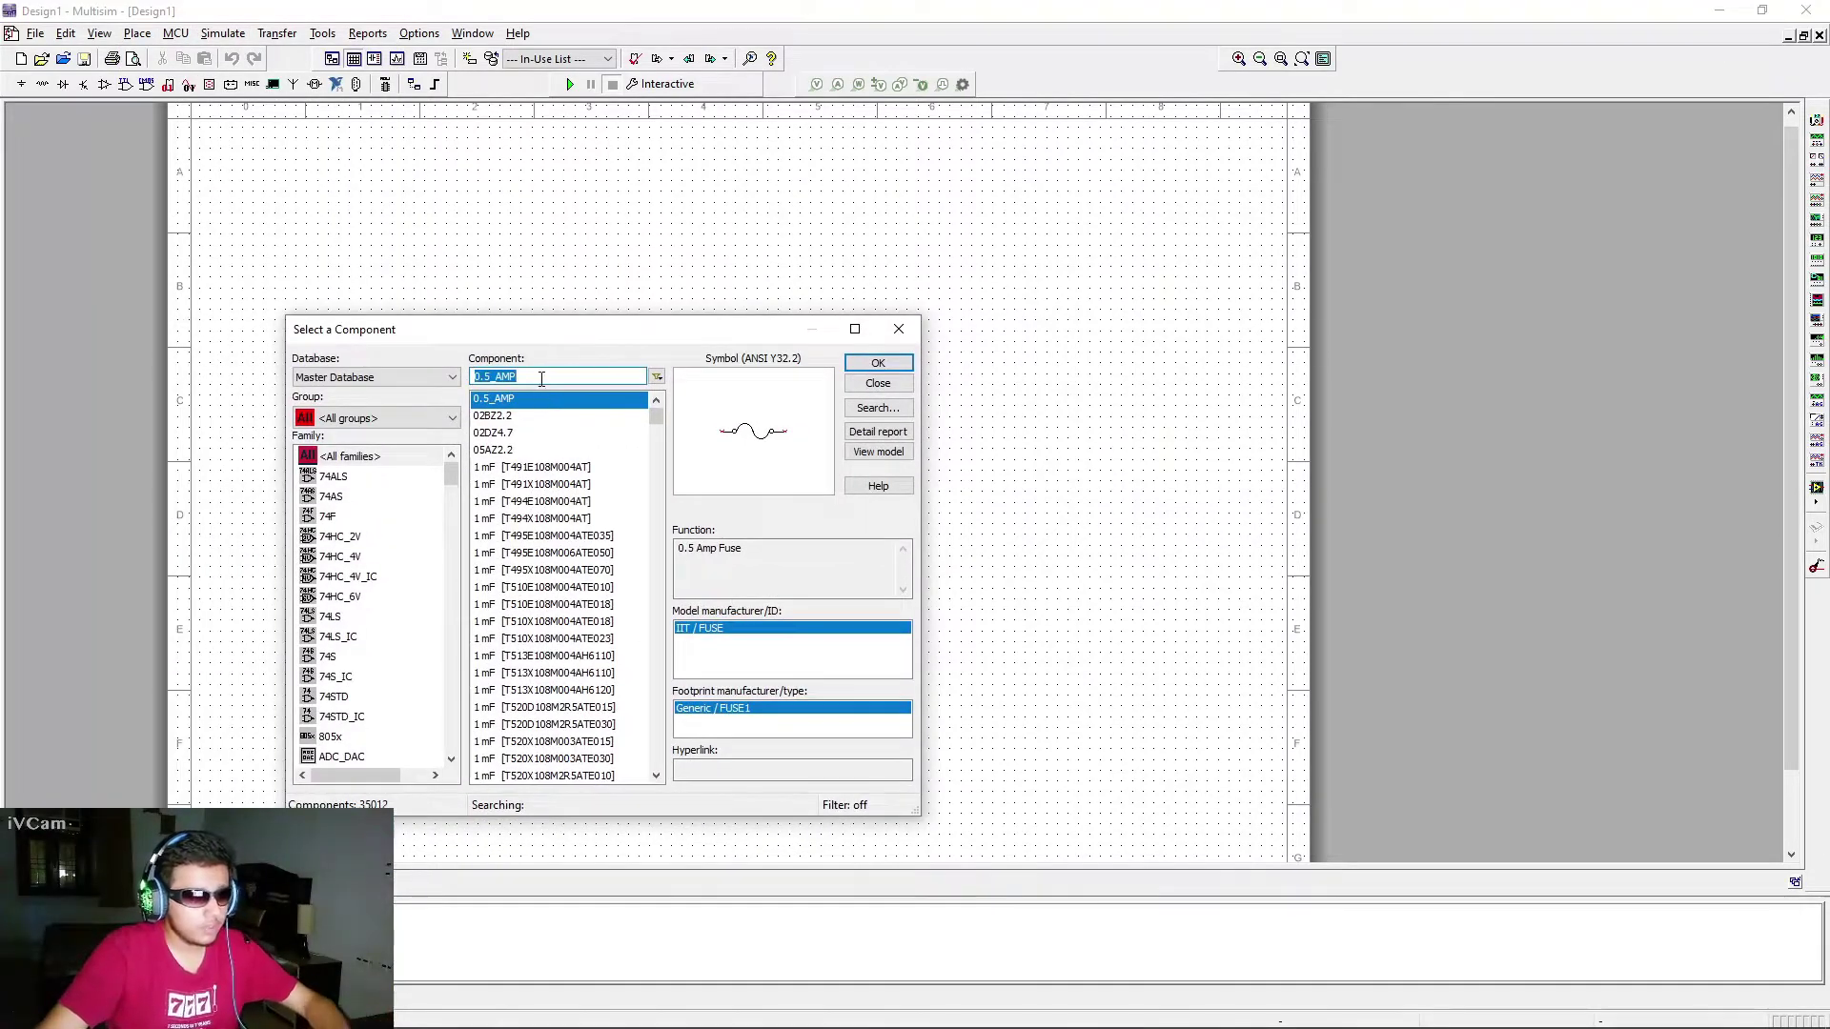
{"action": "type", "text": "2"}
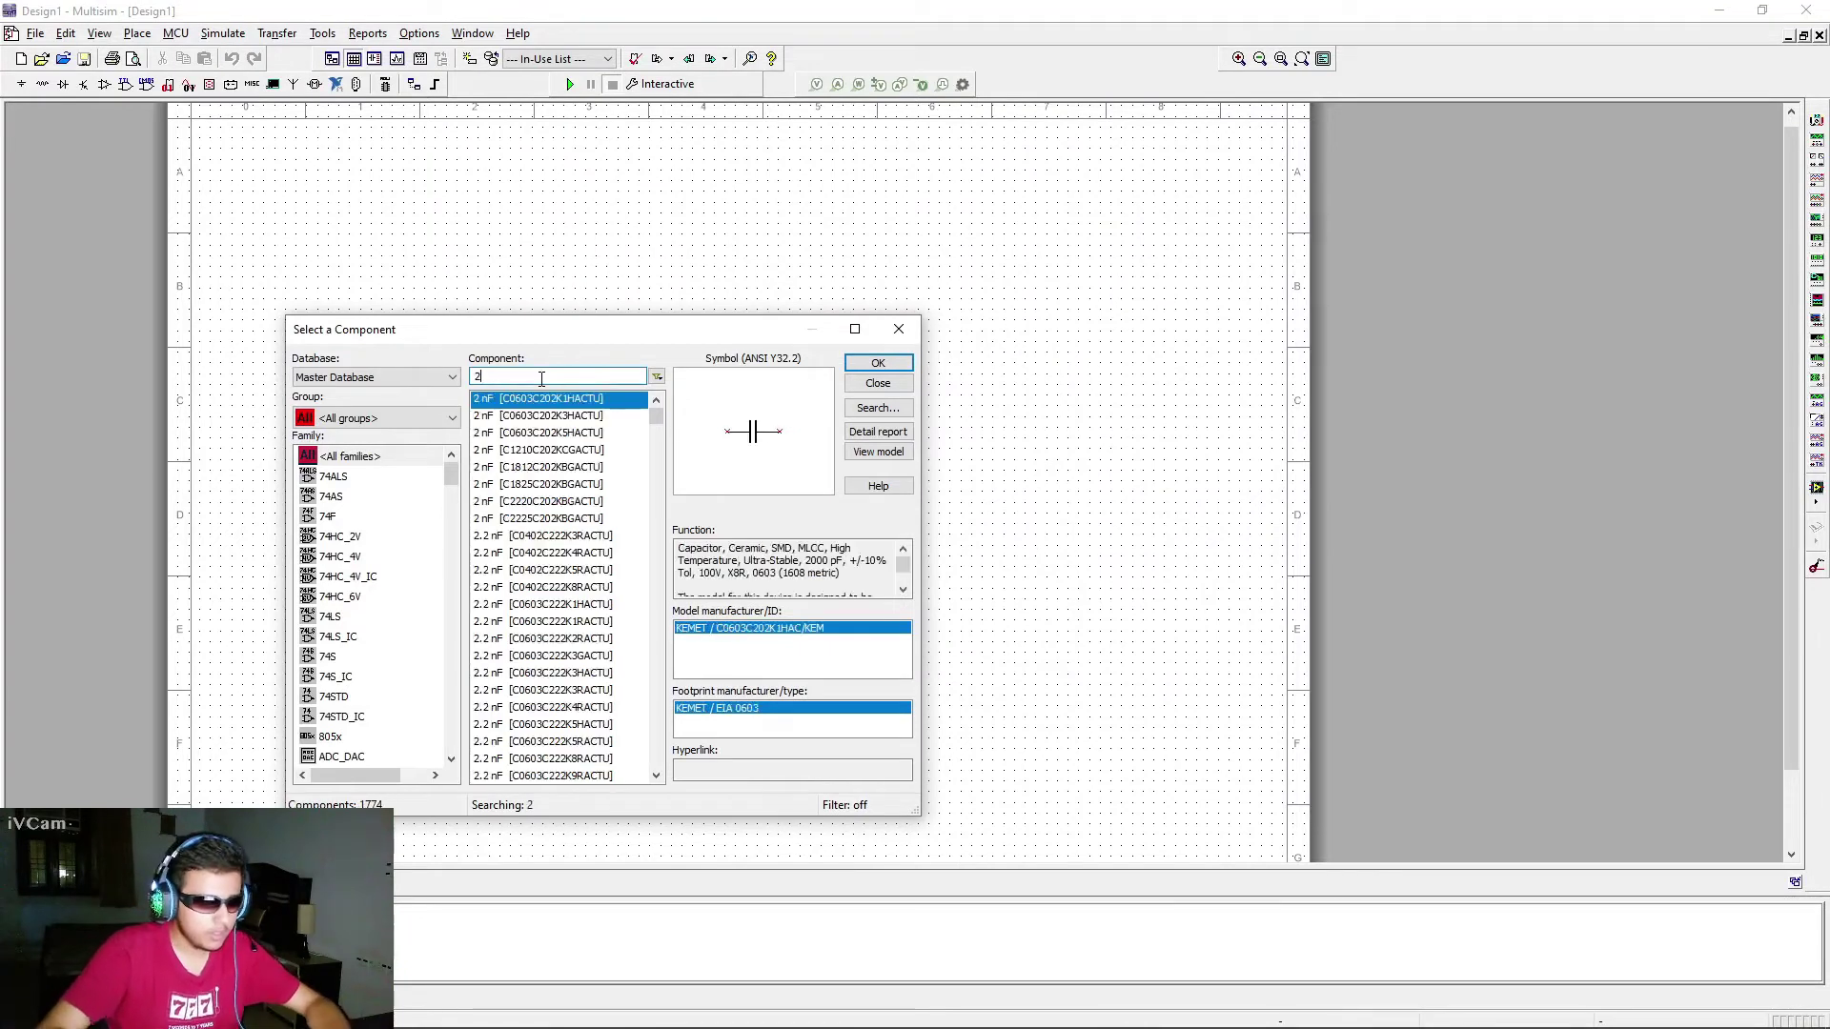
{"action": "type", "text": "N222"}
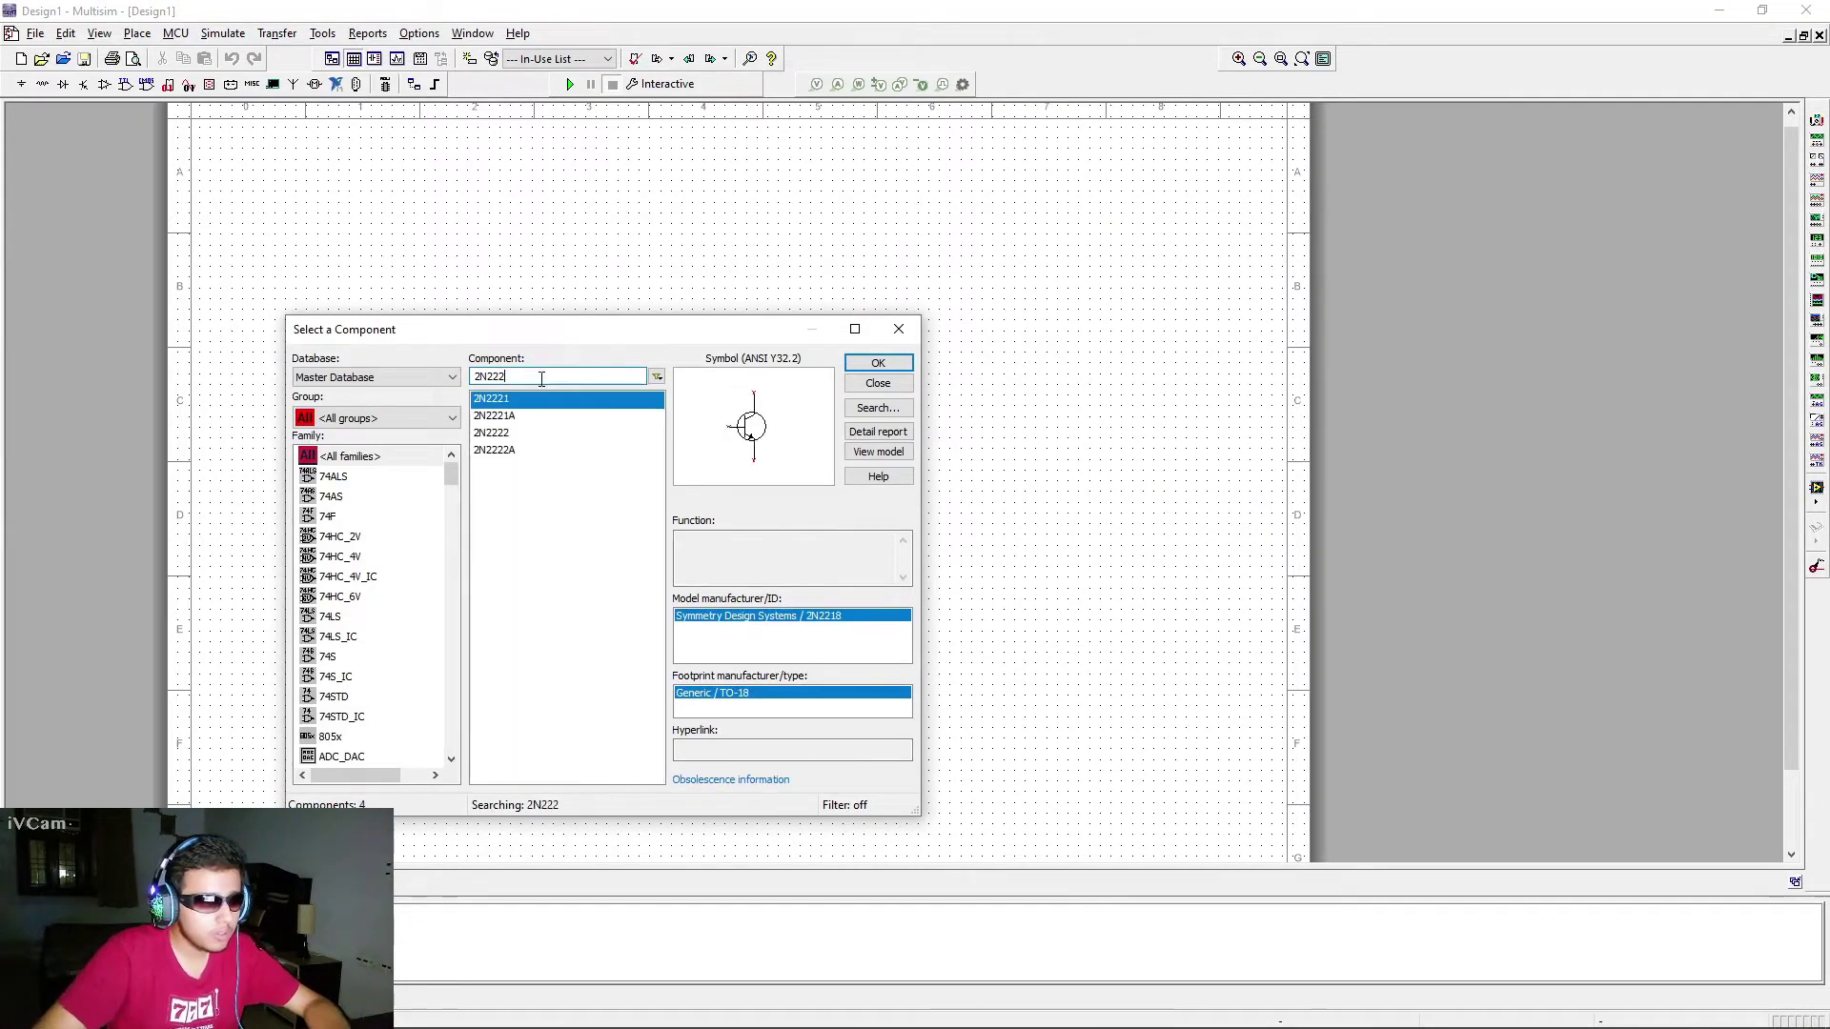
{"action": "double_click", "coordinate": [518, 420]}
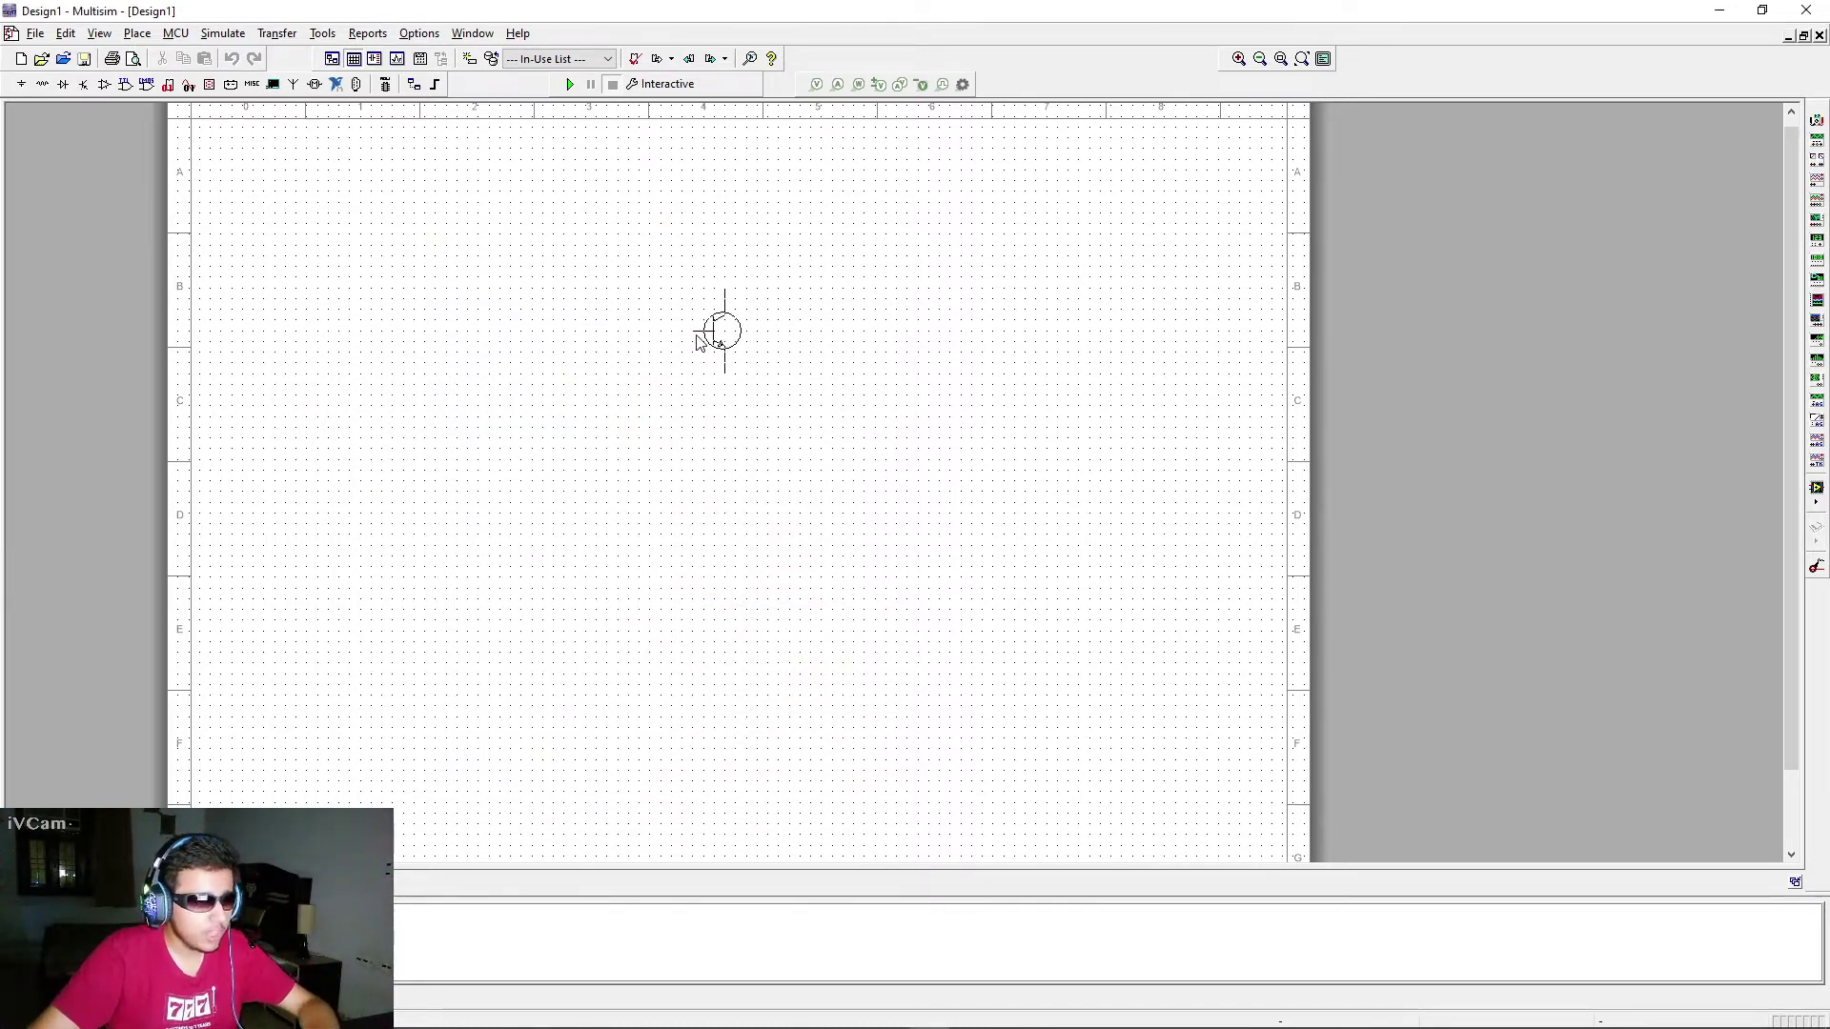
Step: Rotate the transistor clockwise until its base points down and place it in the upper middle of the sheet
{"action": "key", "text": "ctrl+r"}
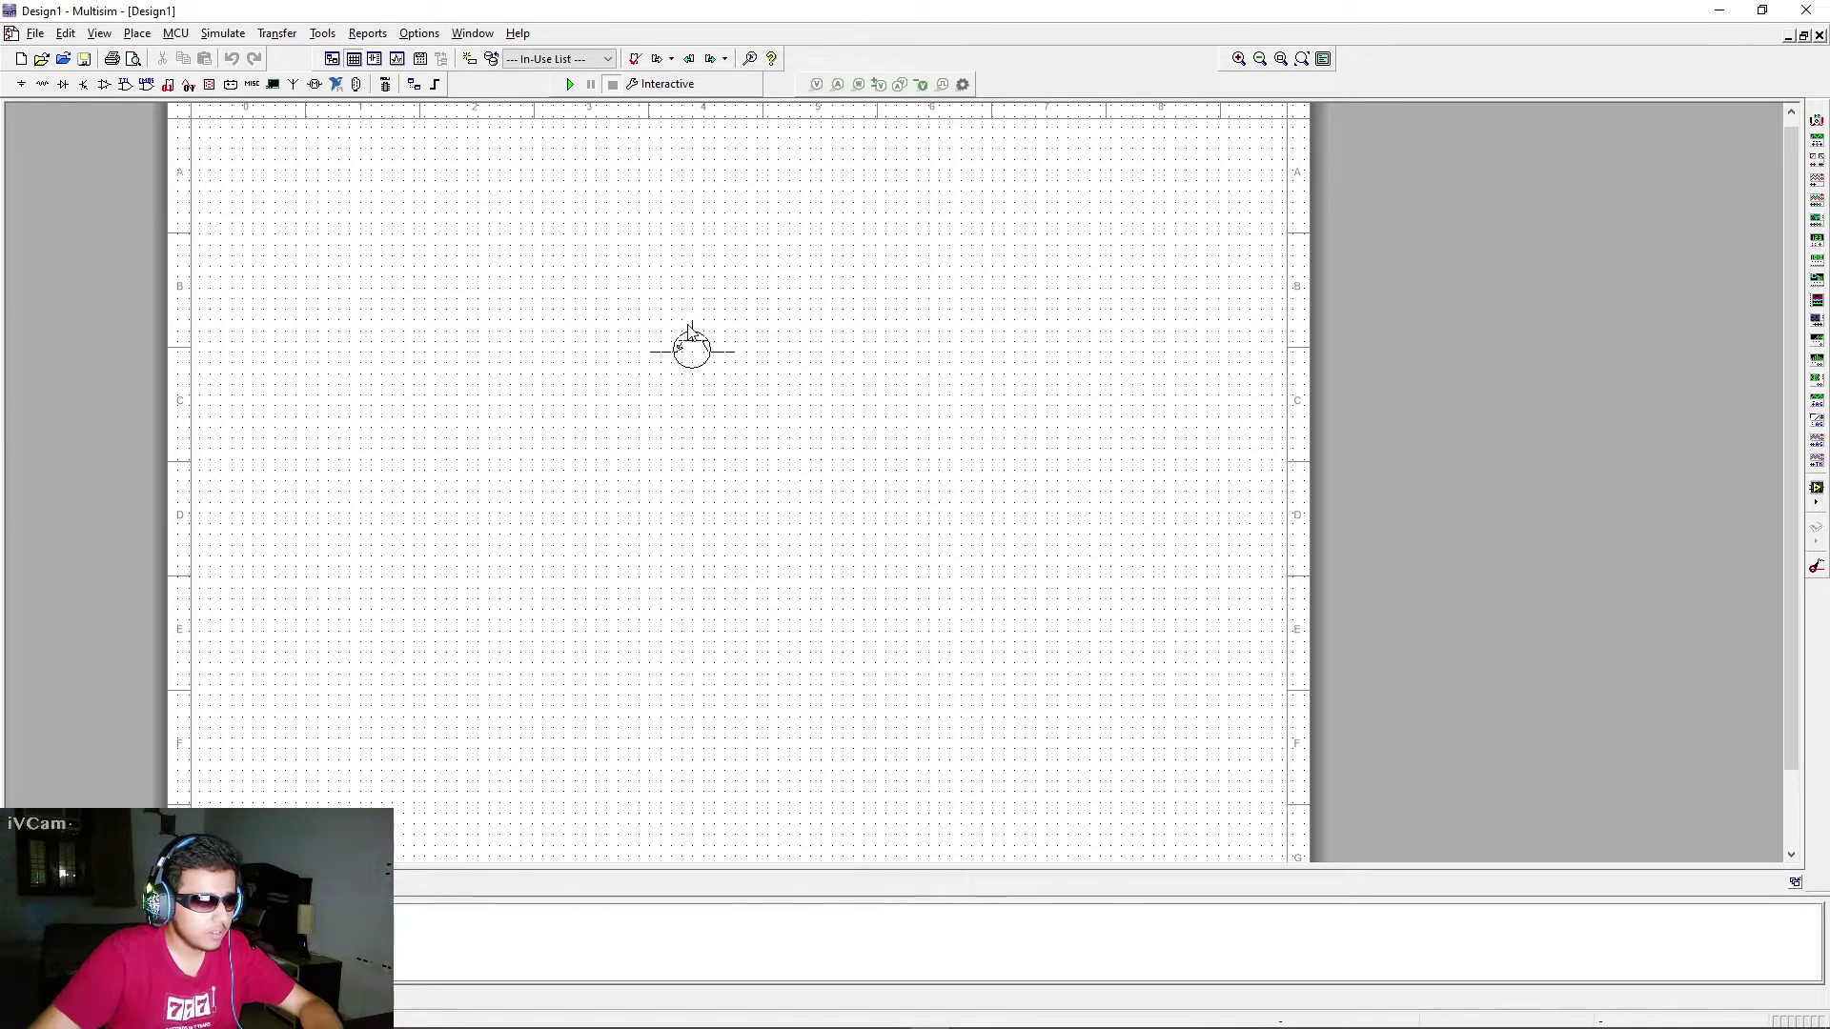
{"action": "key", "text": "ctrl+r"}
{"action": "key", "text": "ctrl+r"}
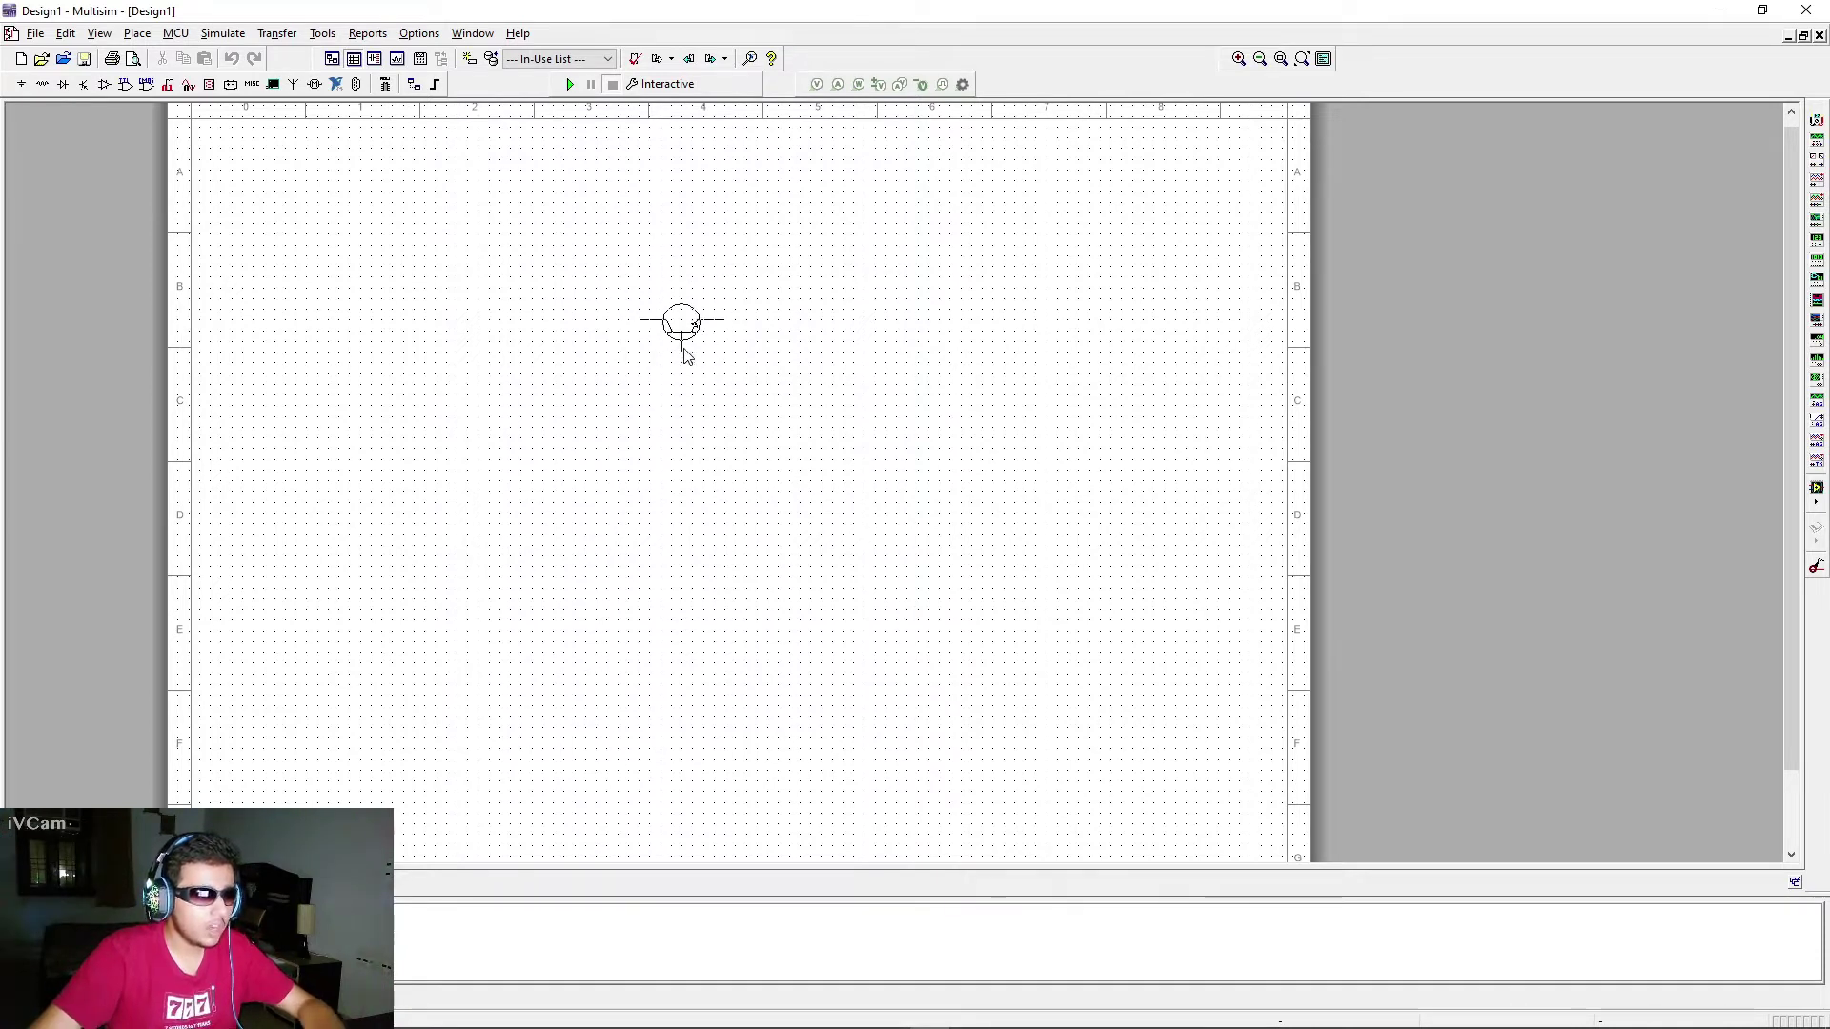
{"action": "left_click", "coordinate": [684, 360]}
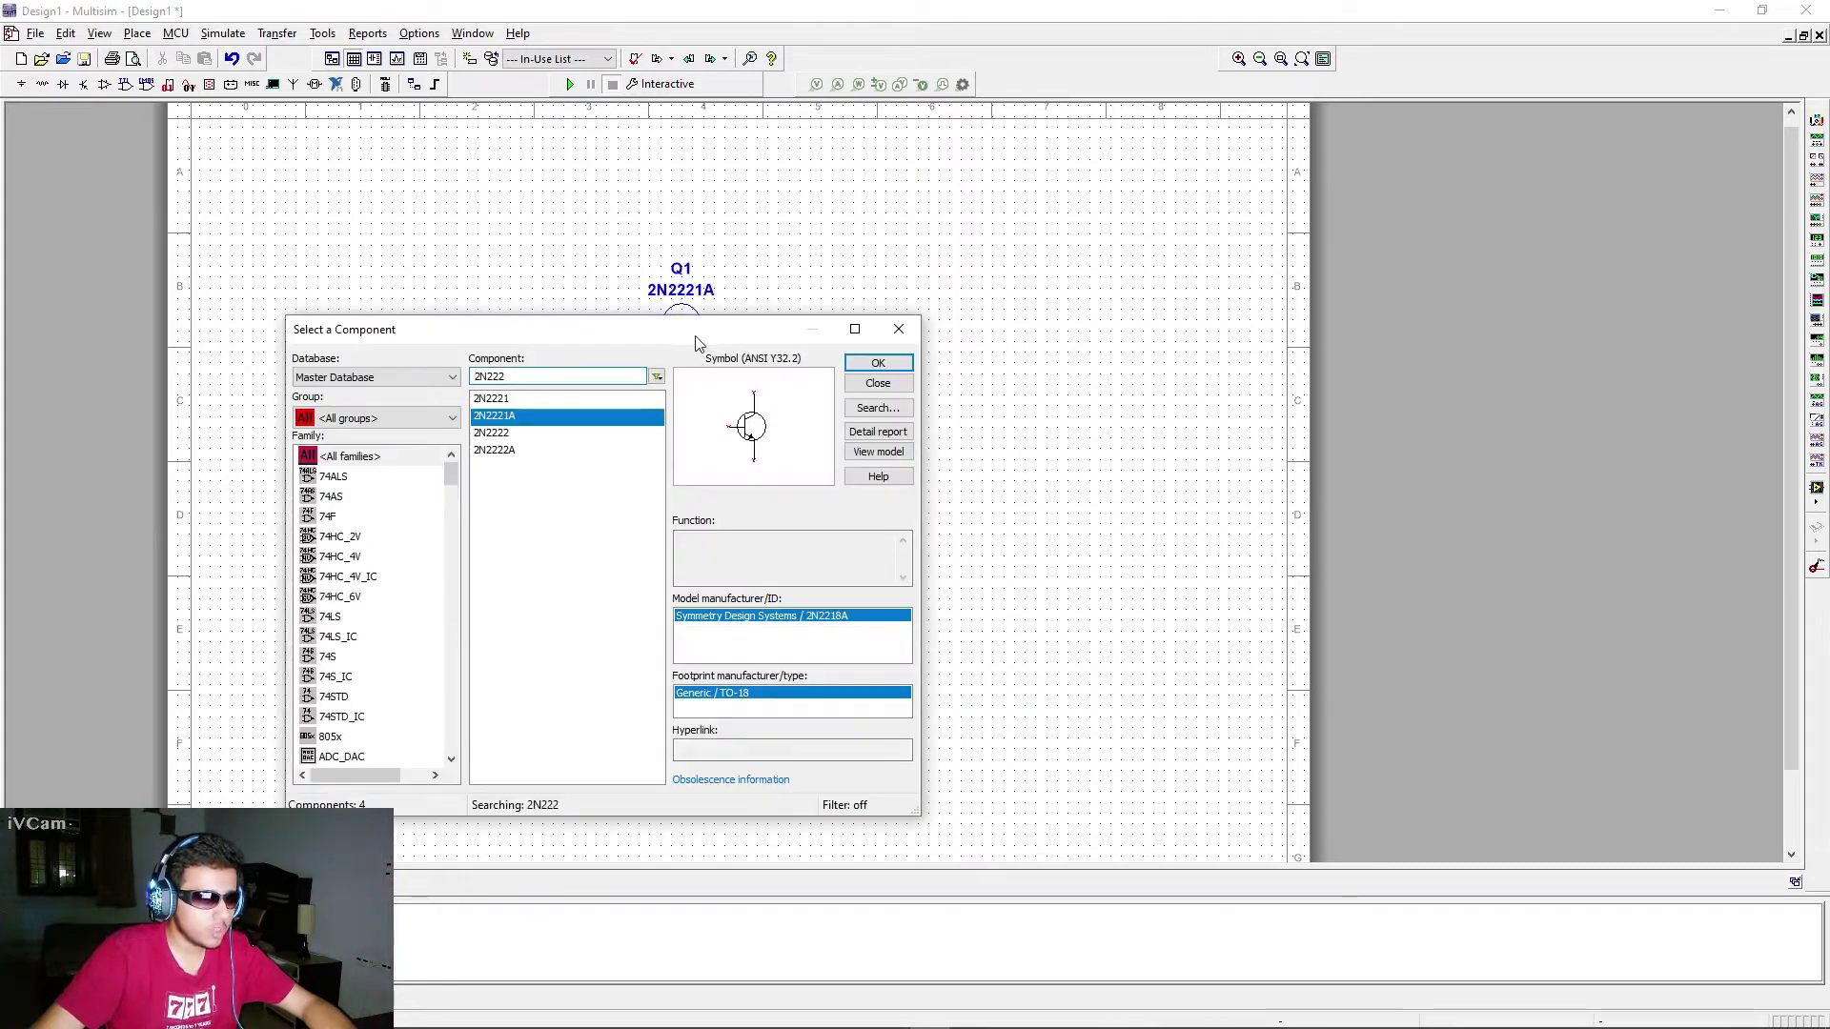
Step: Place a DC_POWER source from the Sources group's POWER_SOURCES family to the left of the transistor, slightly below it
{"action": "left_click", "coordinate": [376, 417]}
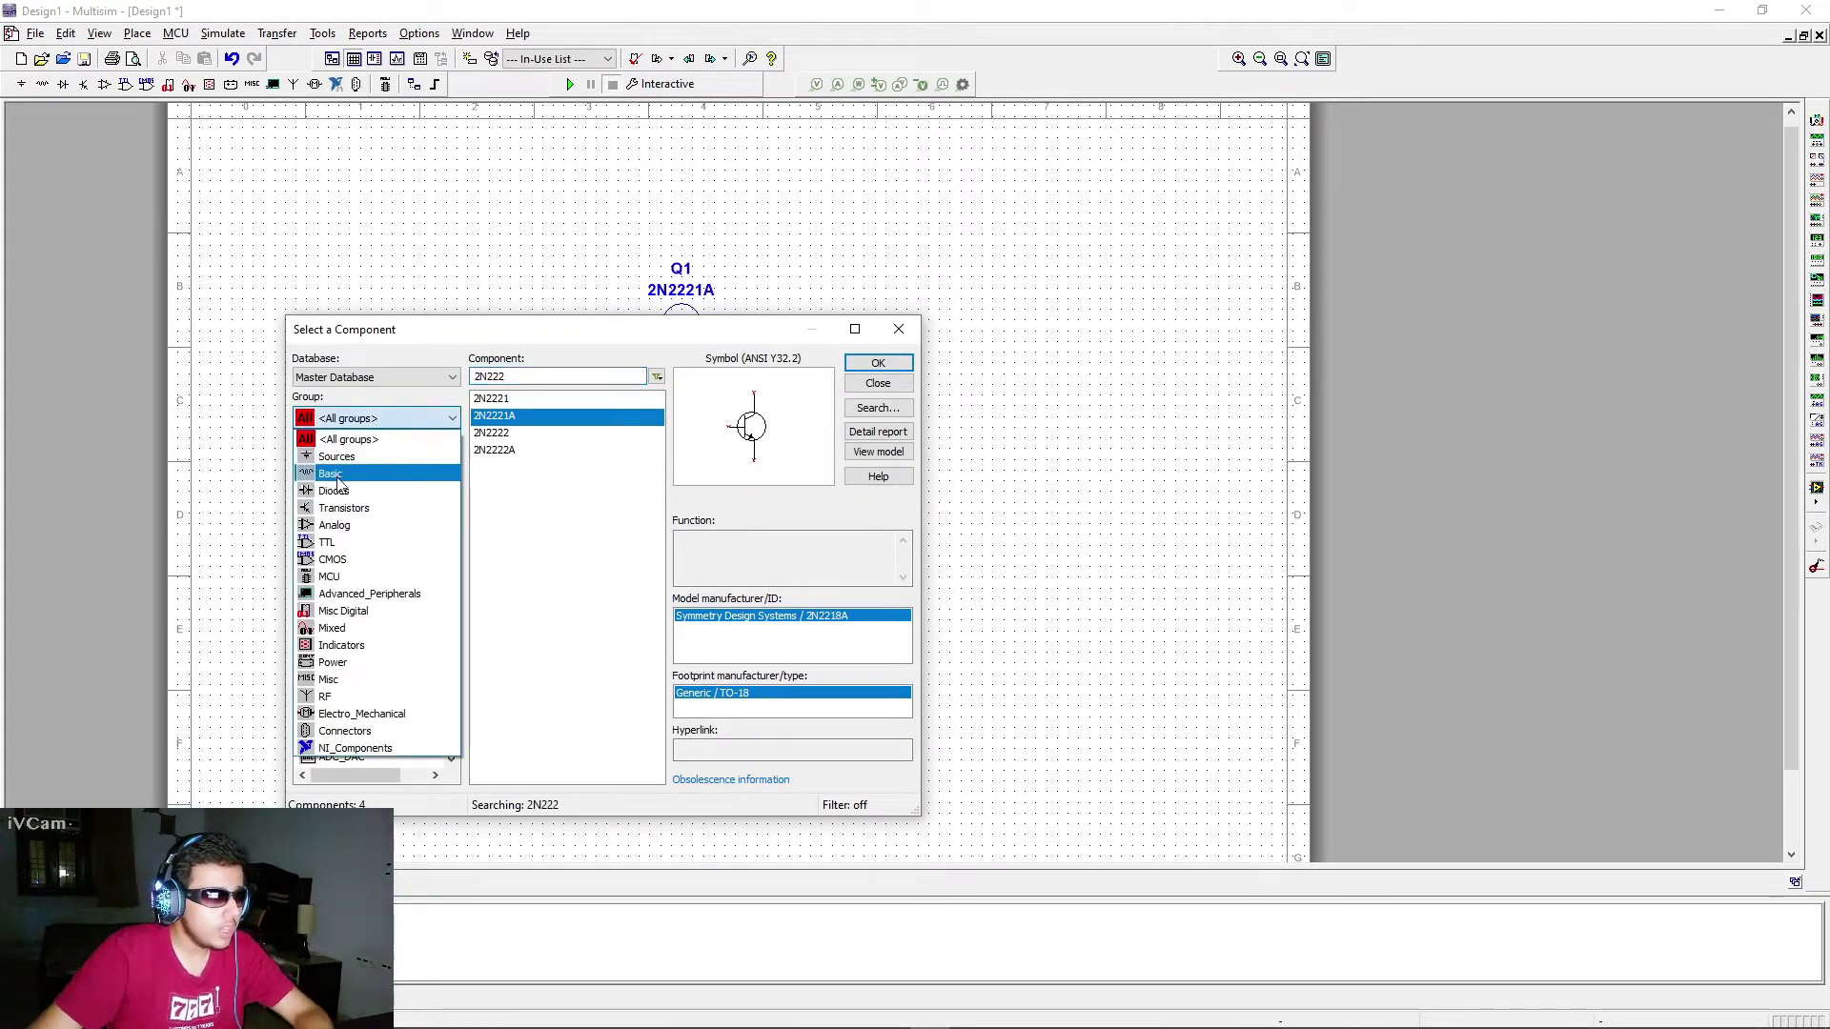
{"action": "left_click", "coordinate": [337, 456]}
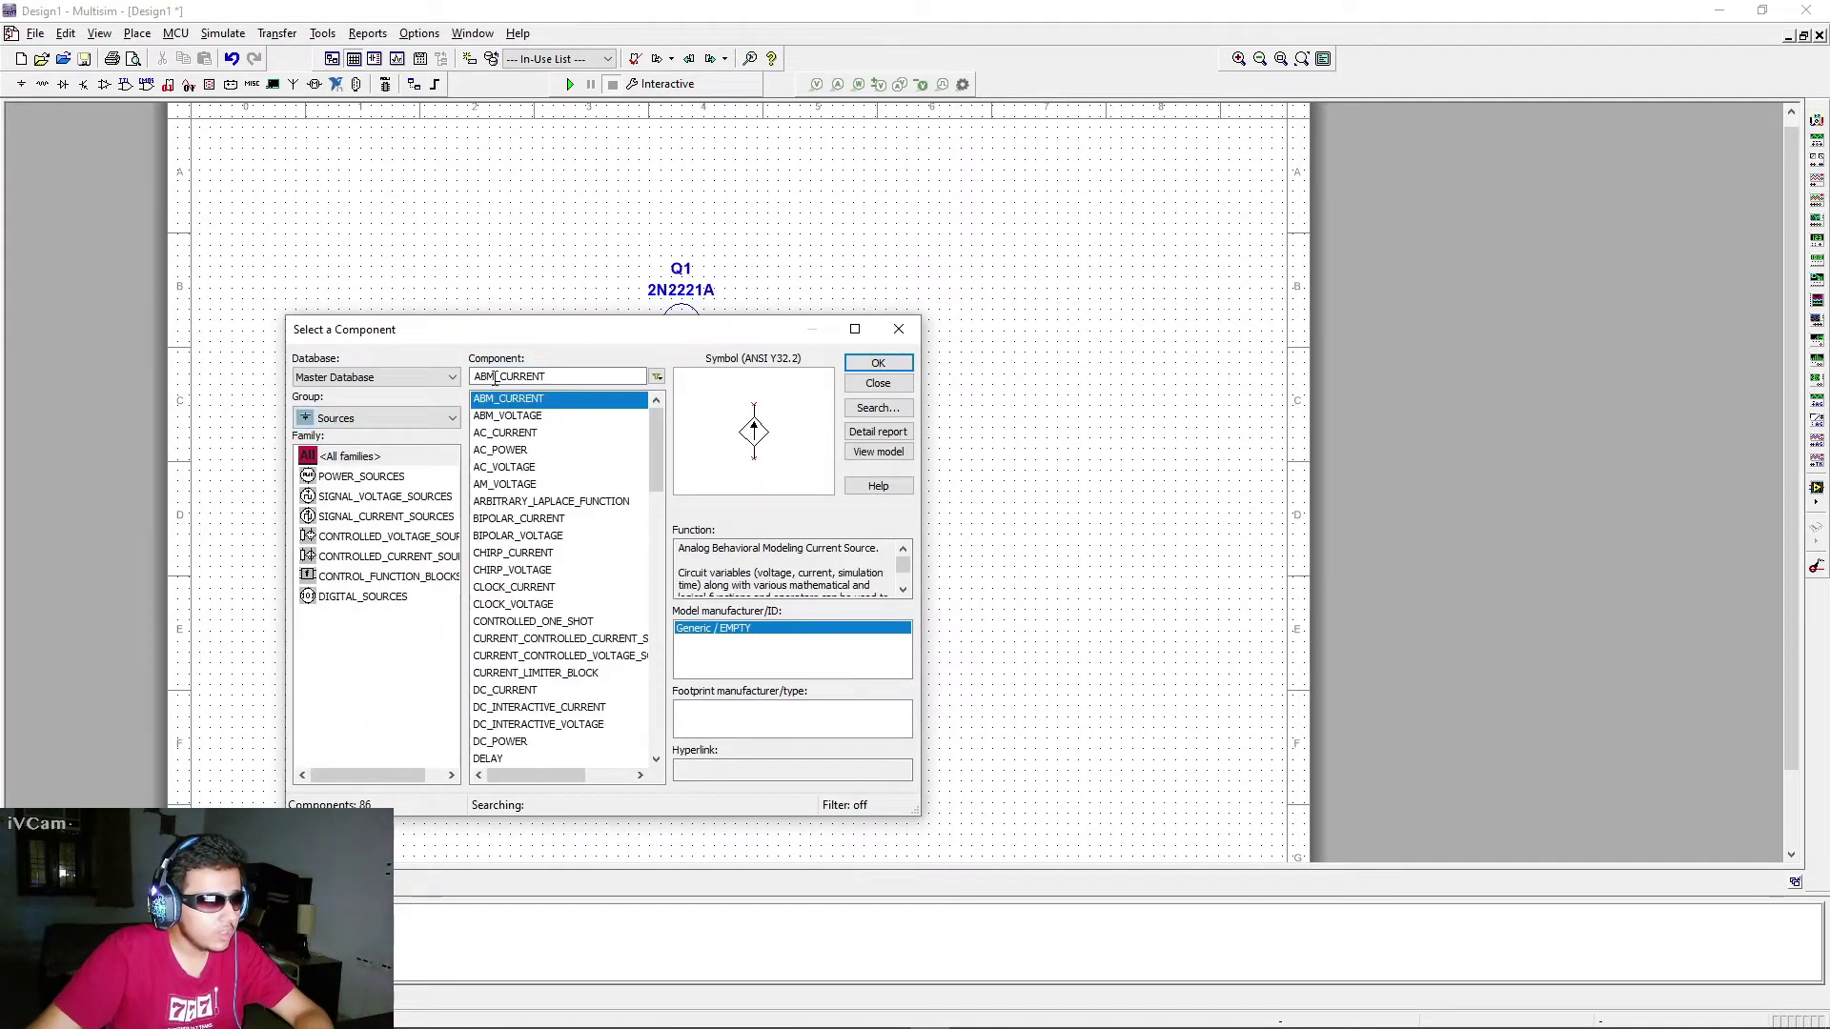
{"action": "left_click", "coordinate": [372, 478]}
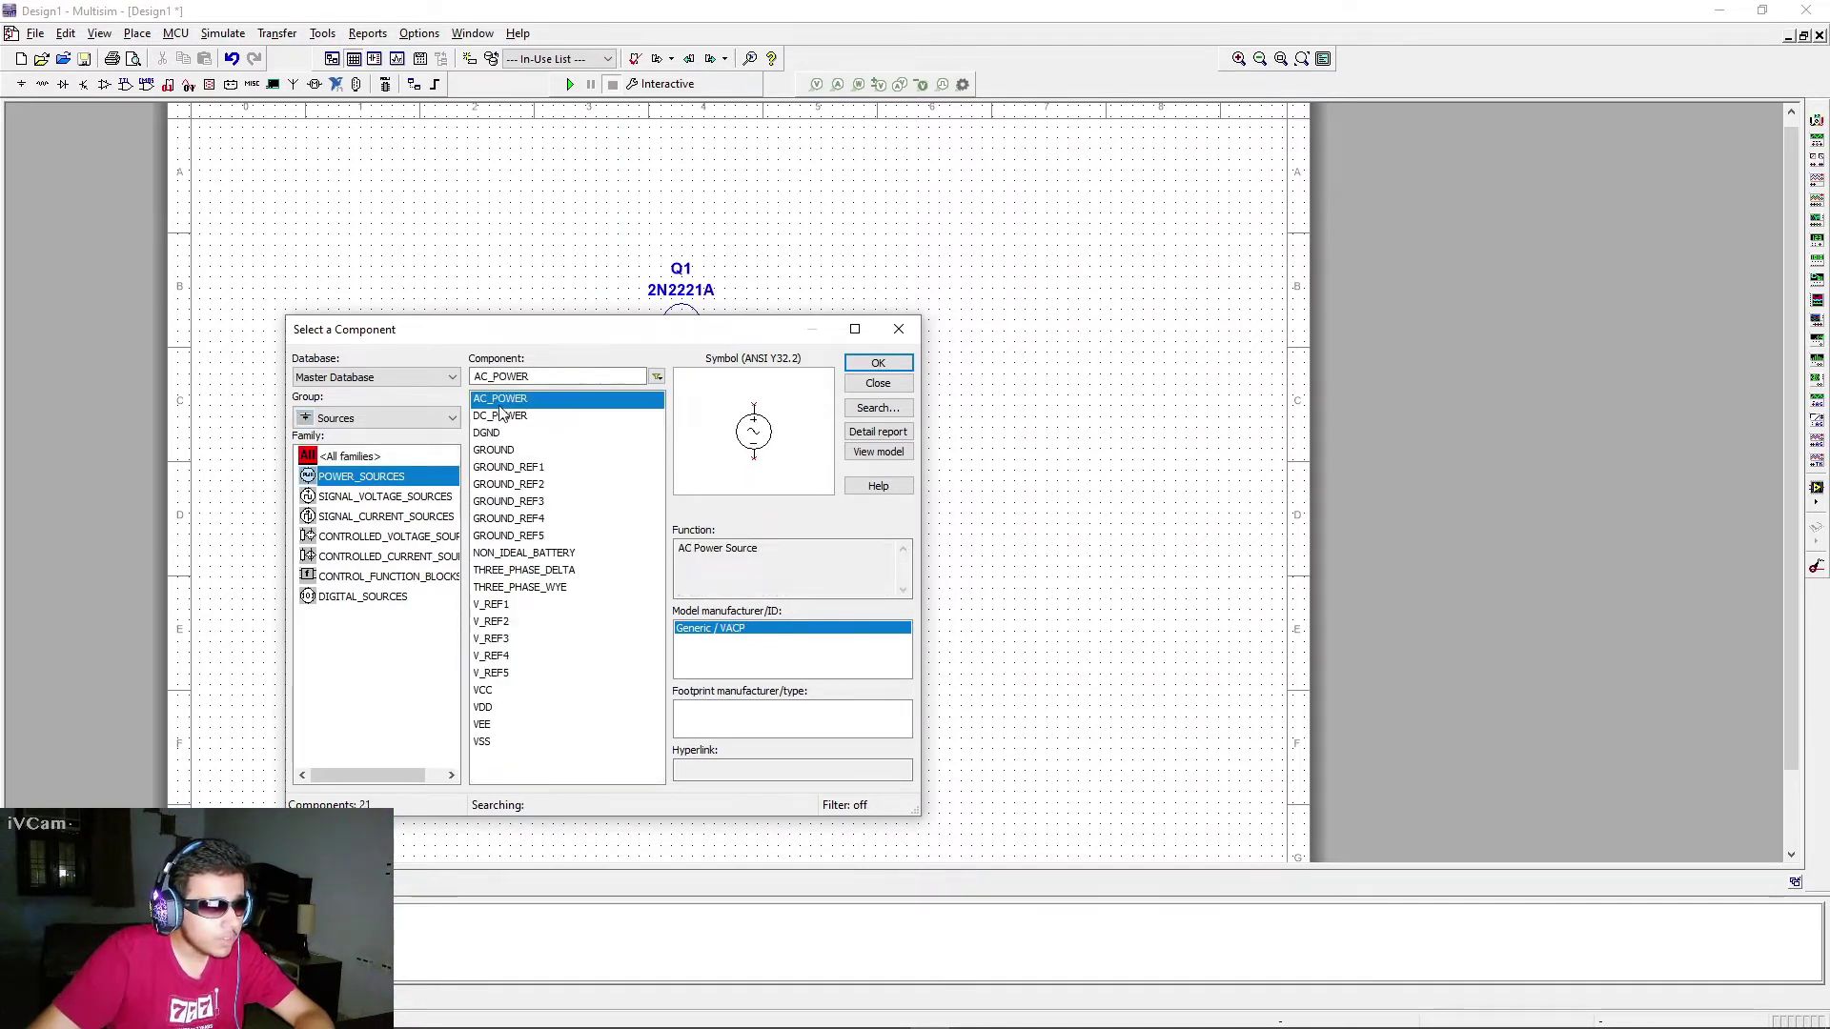
{"action": "left_click", "coordinate": [522, 419]}
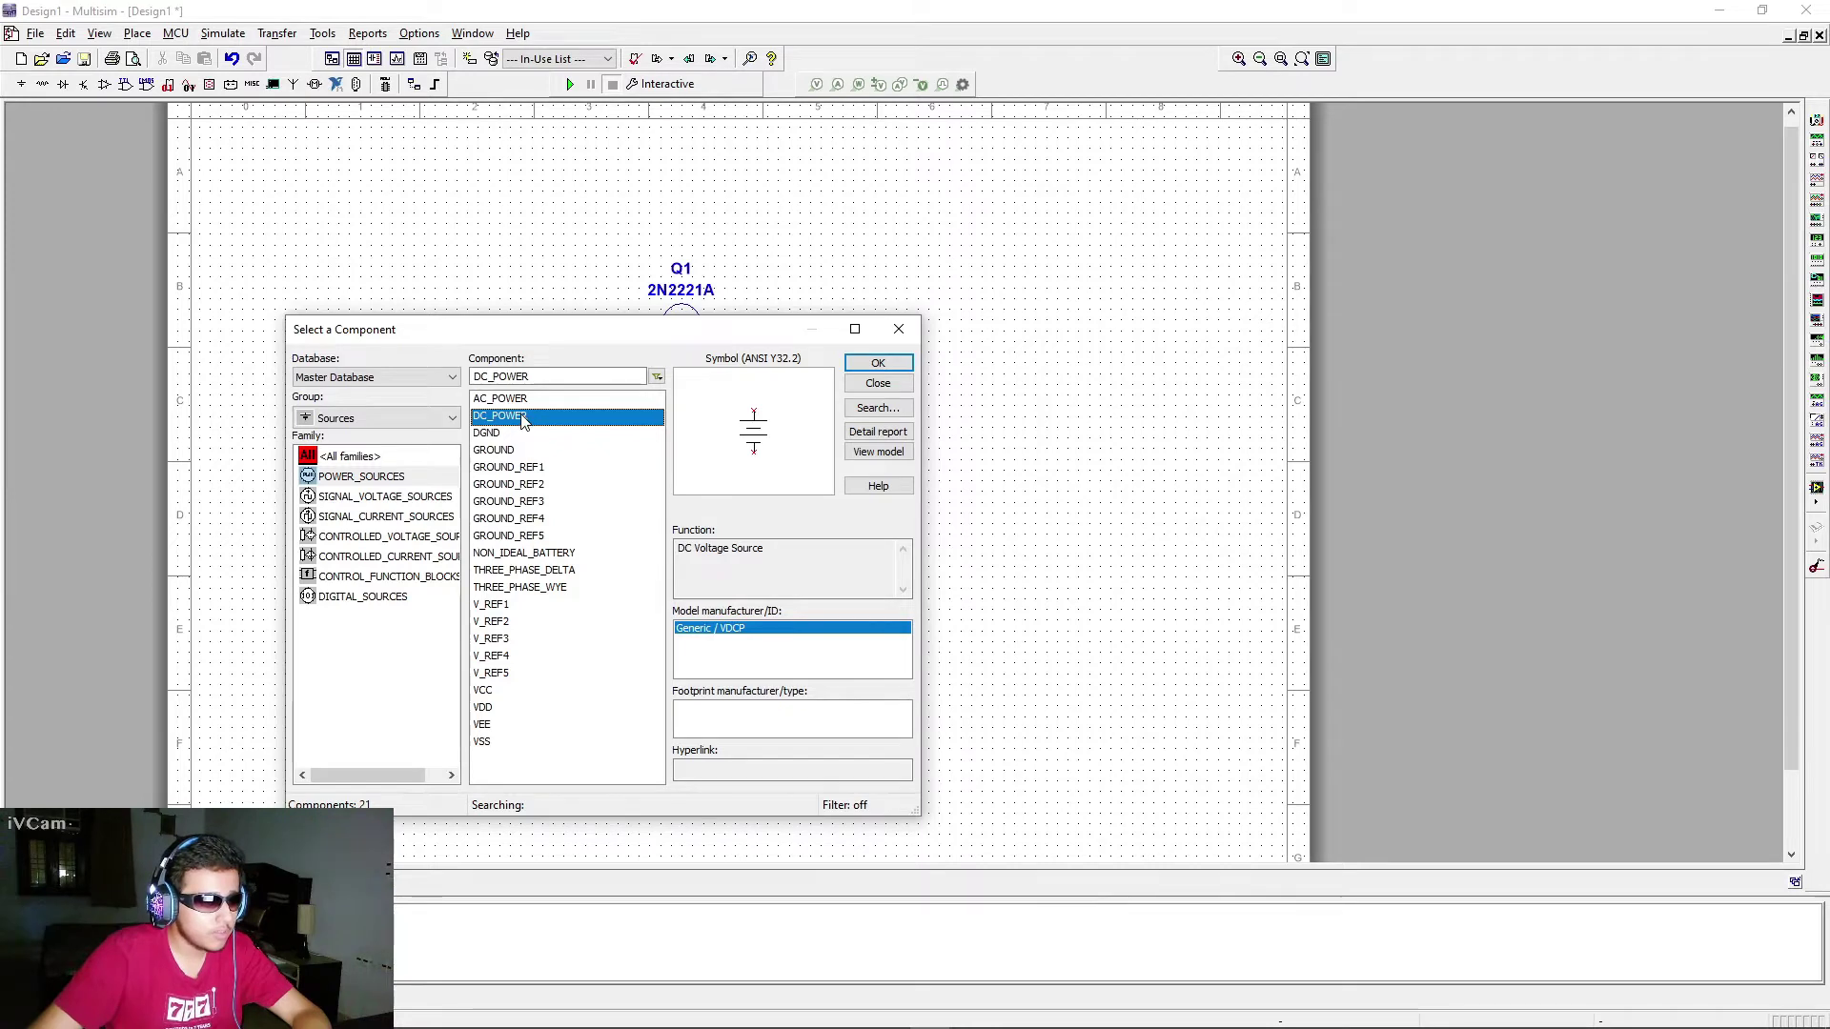
{"action": "double_click", "coordinate": [522, 419]}
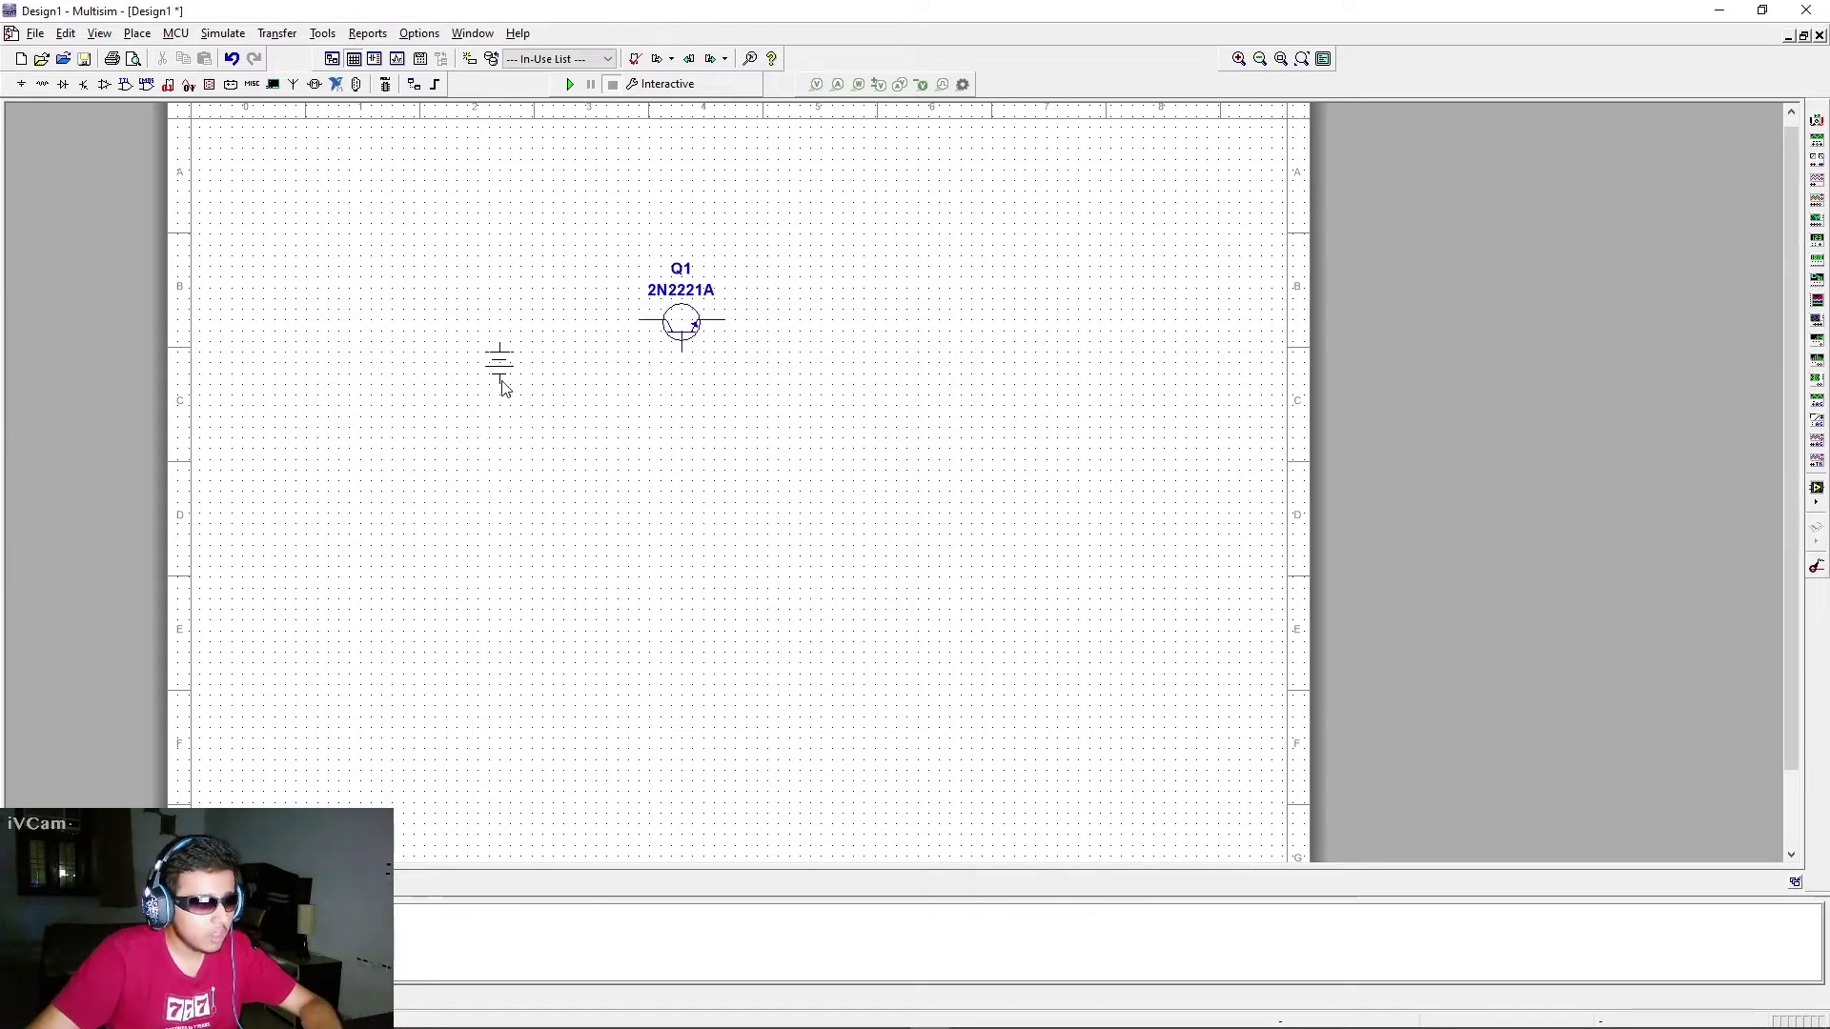
{"action": "key", "text": "ctrl+r"}
{"action": "key", "text": "ctrl+r"}
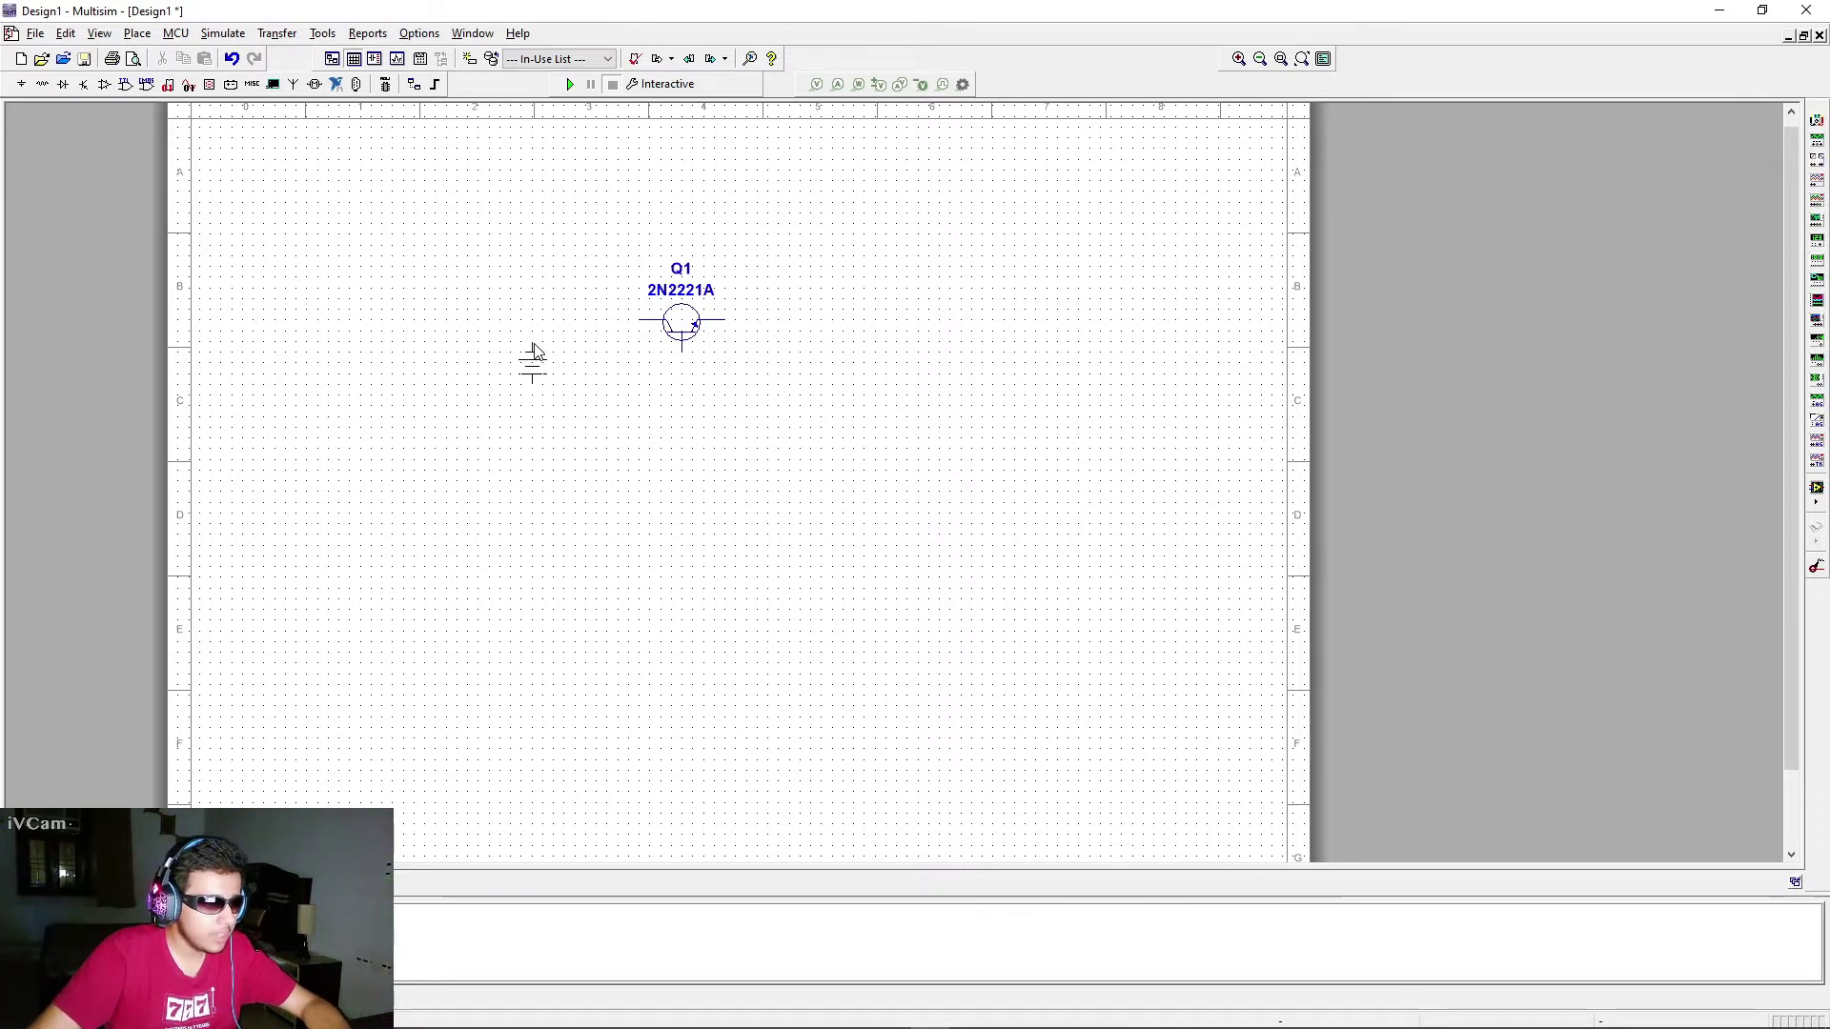
{"action": "left_click", "coordinate": [530, 360]}
Step: Place a second DC_POWER source to the right of the transistor, level with the first source
{"action": "left_click", "coordinate": [527, 419]}
{"action": "double_click", "coordinate": [527, 419]}
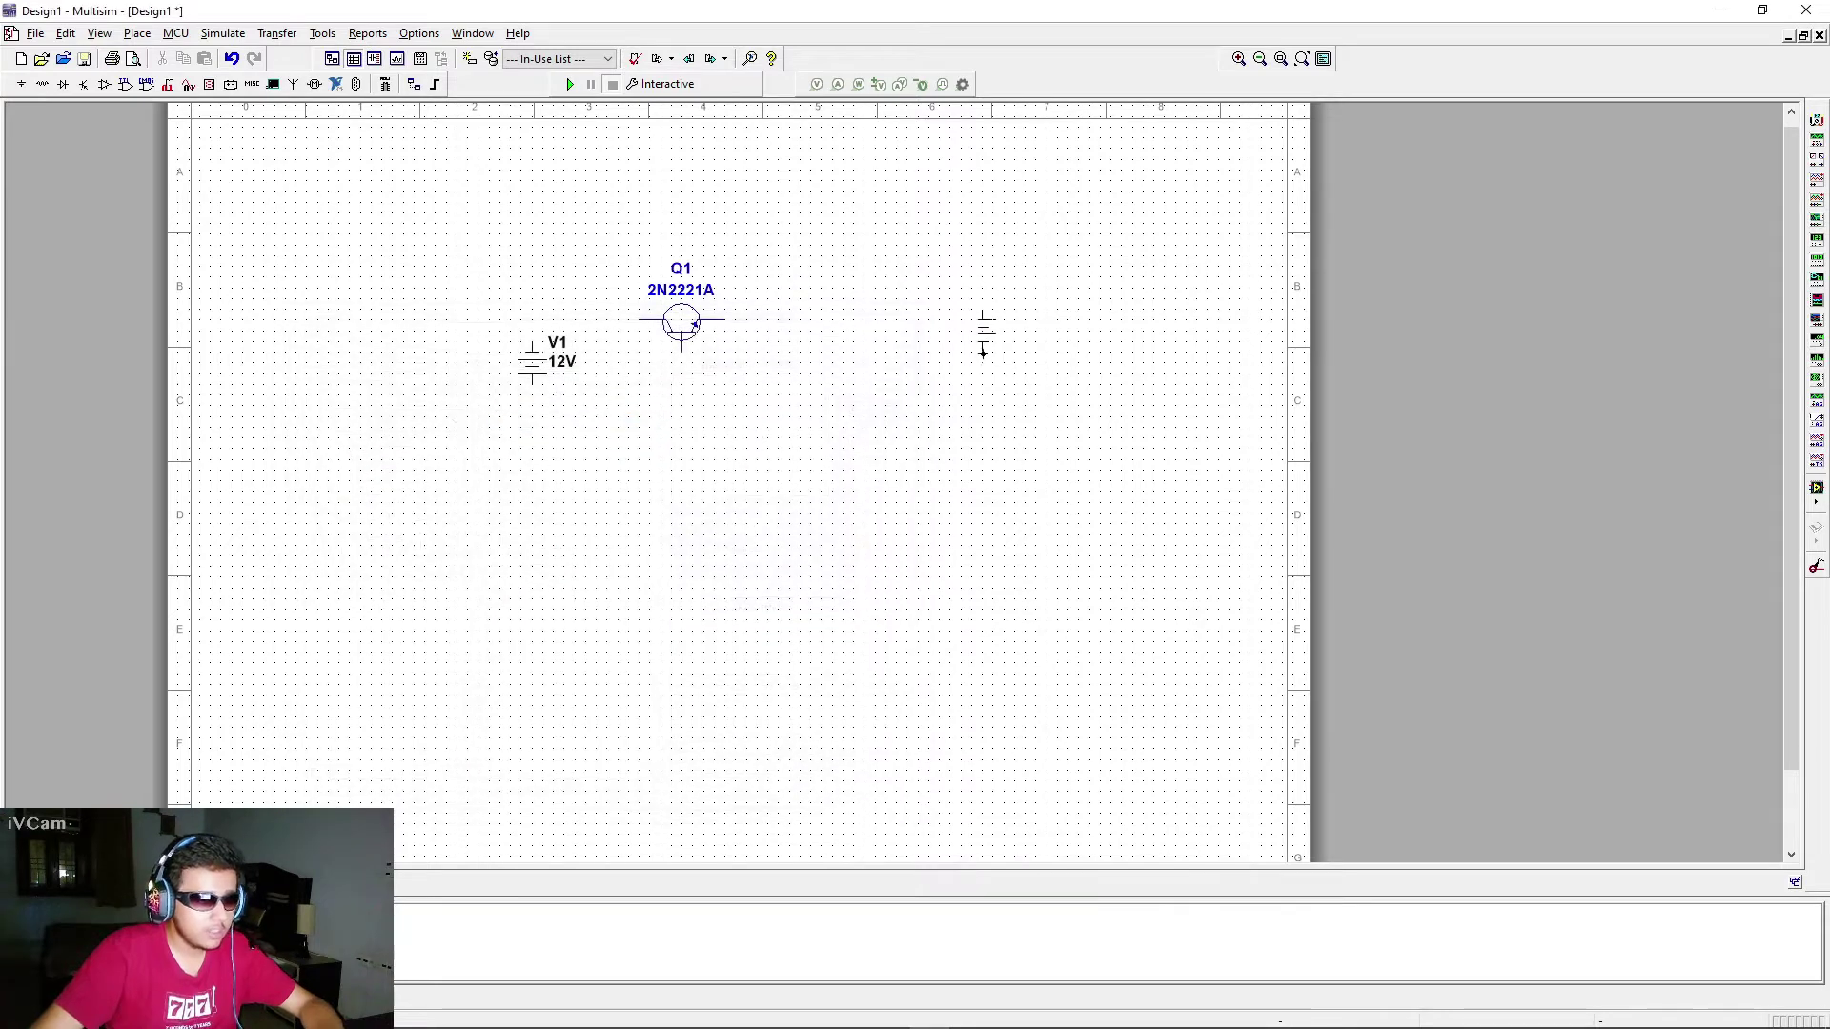
{"action": "left_click", "coordinate": [839, 378]}
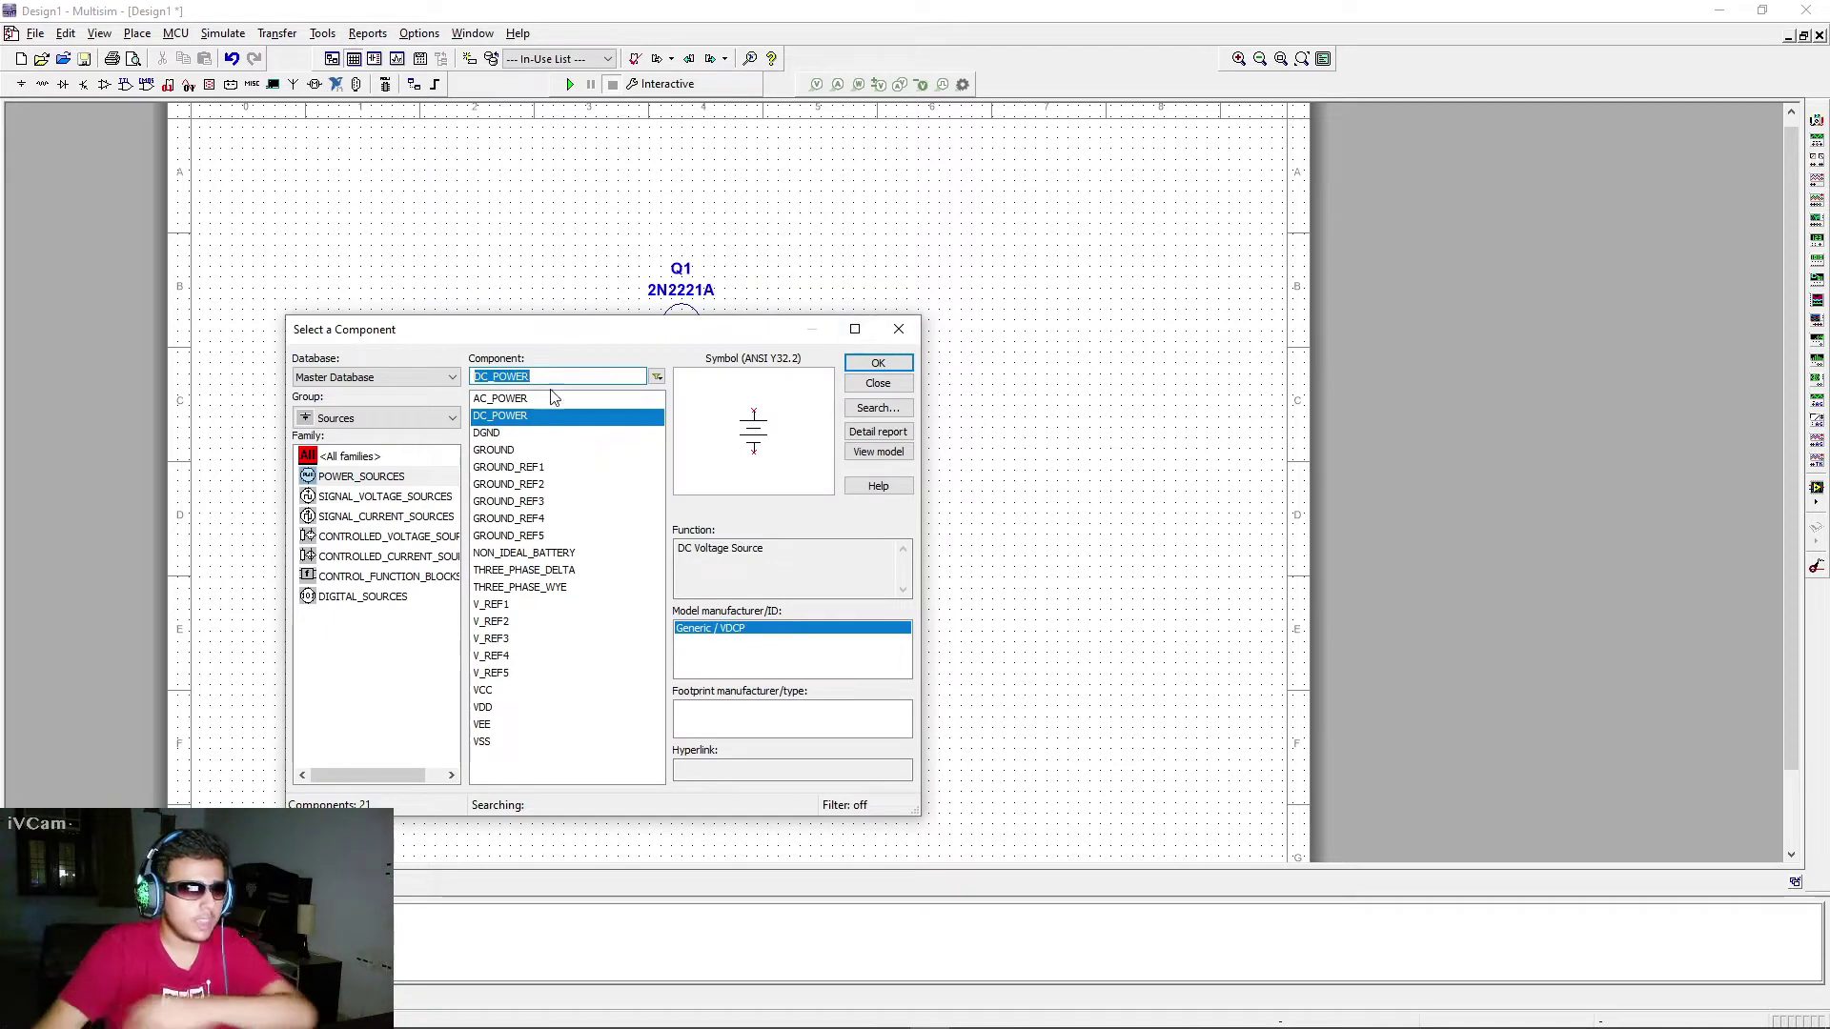
Step: Place a 100 Ω resistor from the Basic group's RESISTOR family between the transistor and the right-hand source
{"action": "key", "text": "BackSpace"}
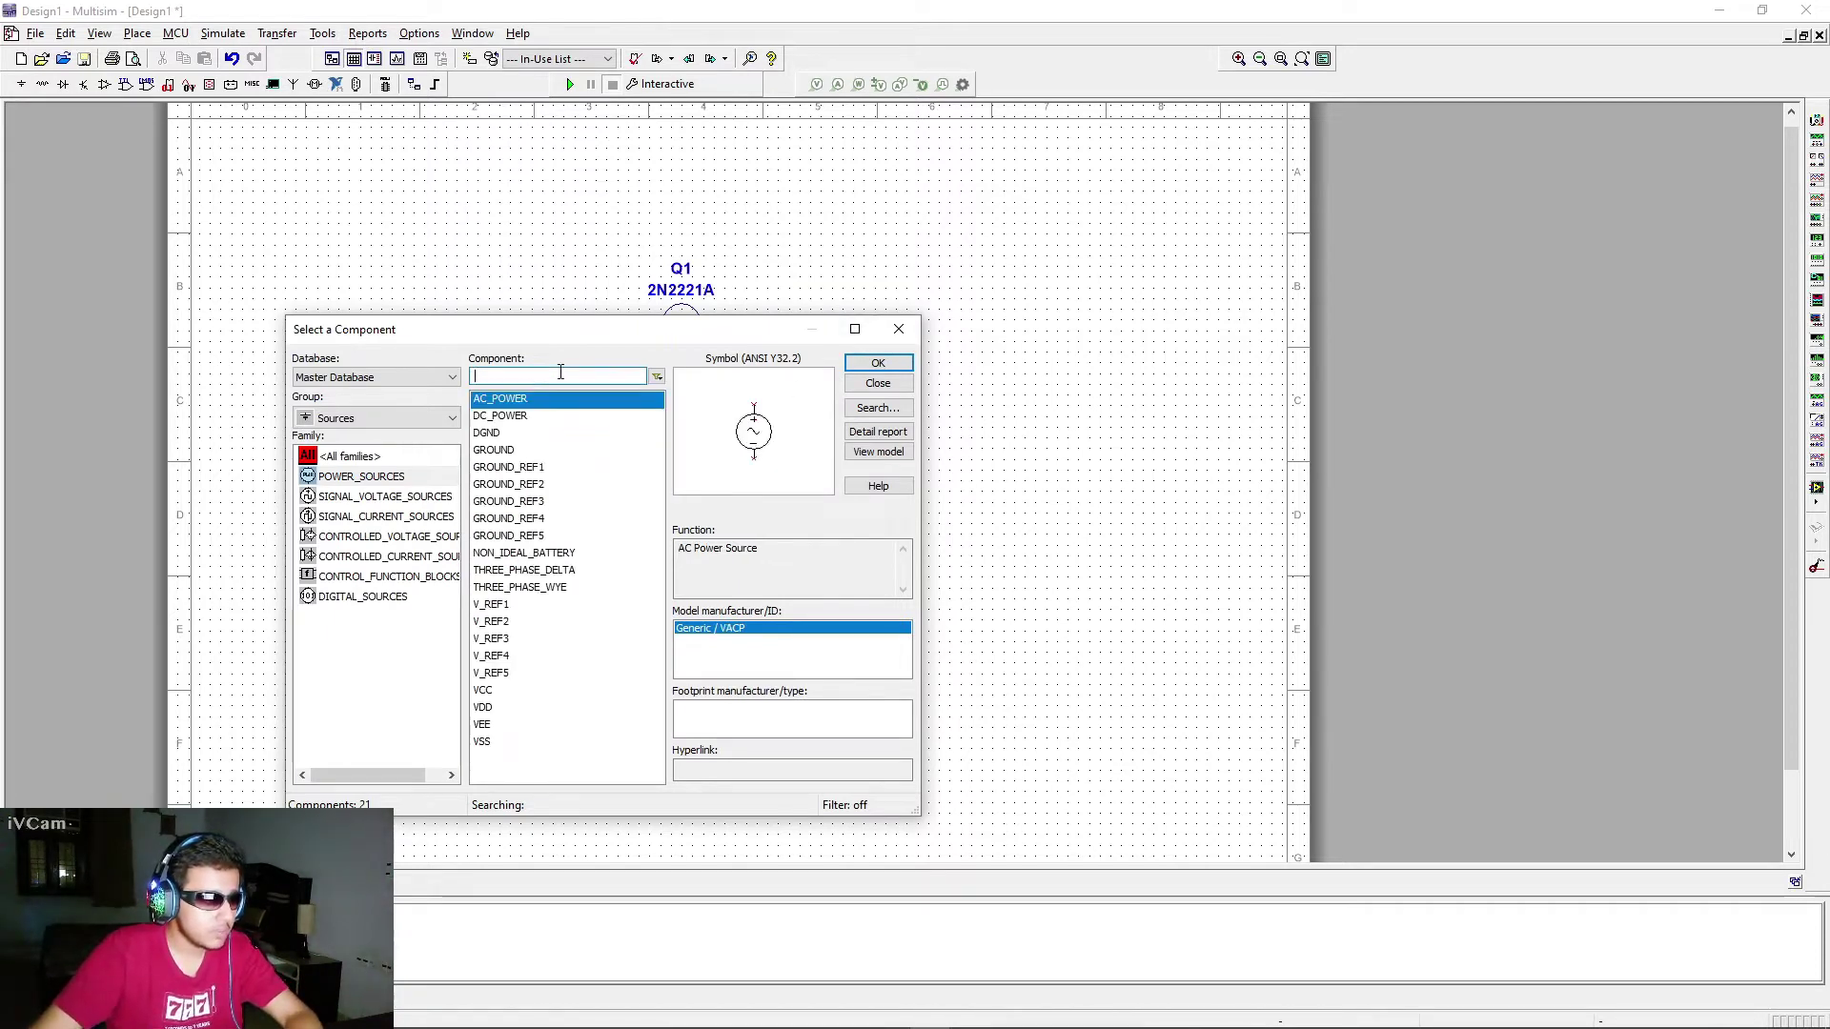
{"action": "left_click", "coordinate": [351, 426]}
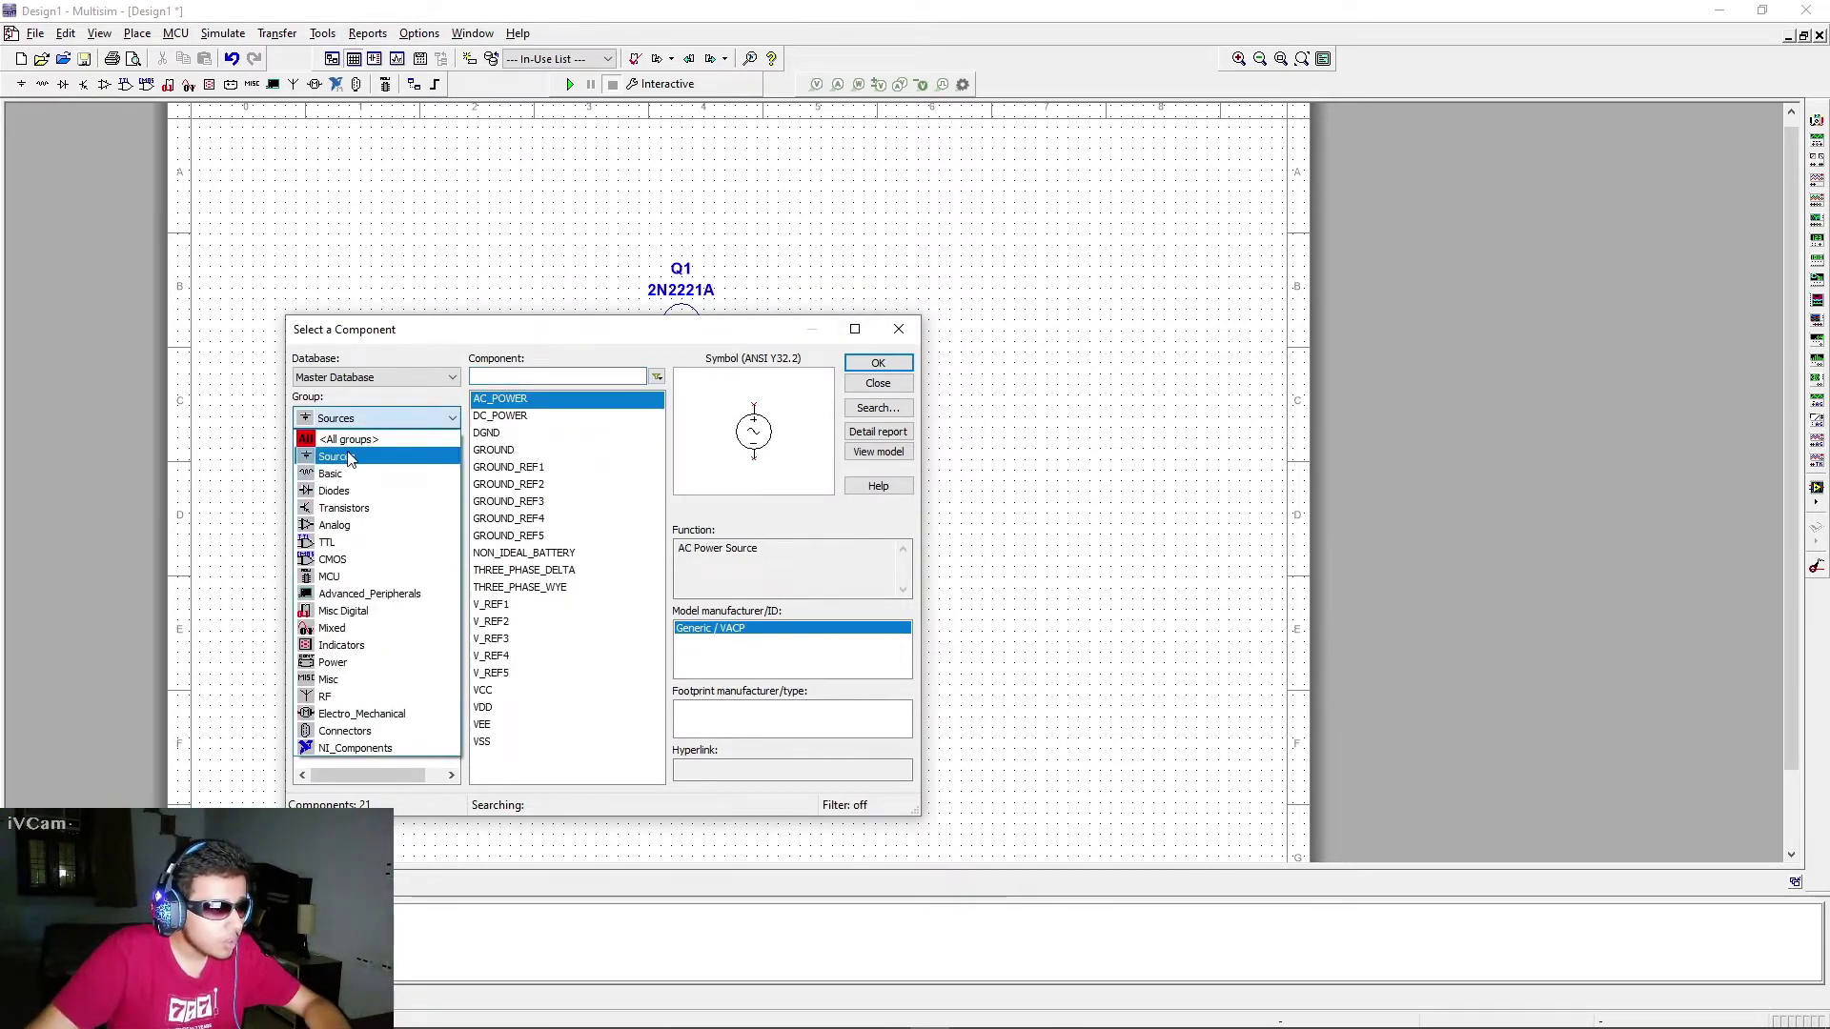
{"action": "left_click", "coordinate": [333, 474]}
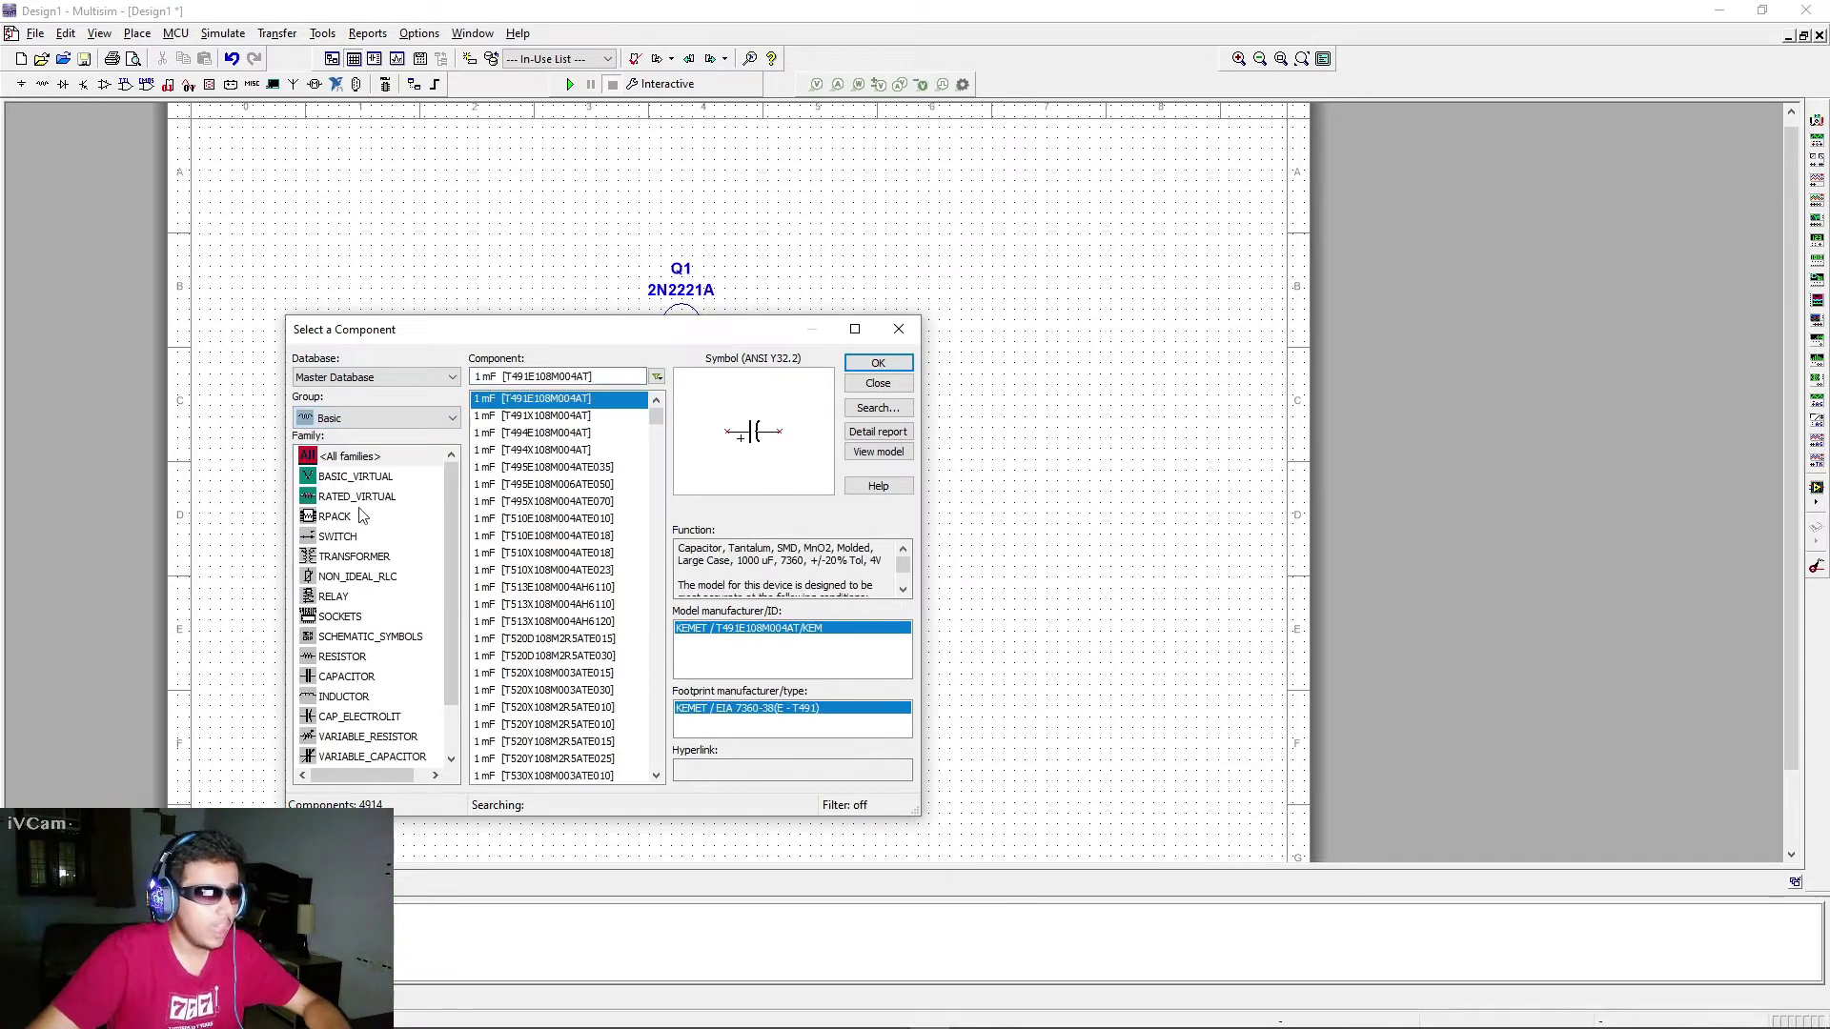
{"action": "left_click", "coordinate": [343, 658]}
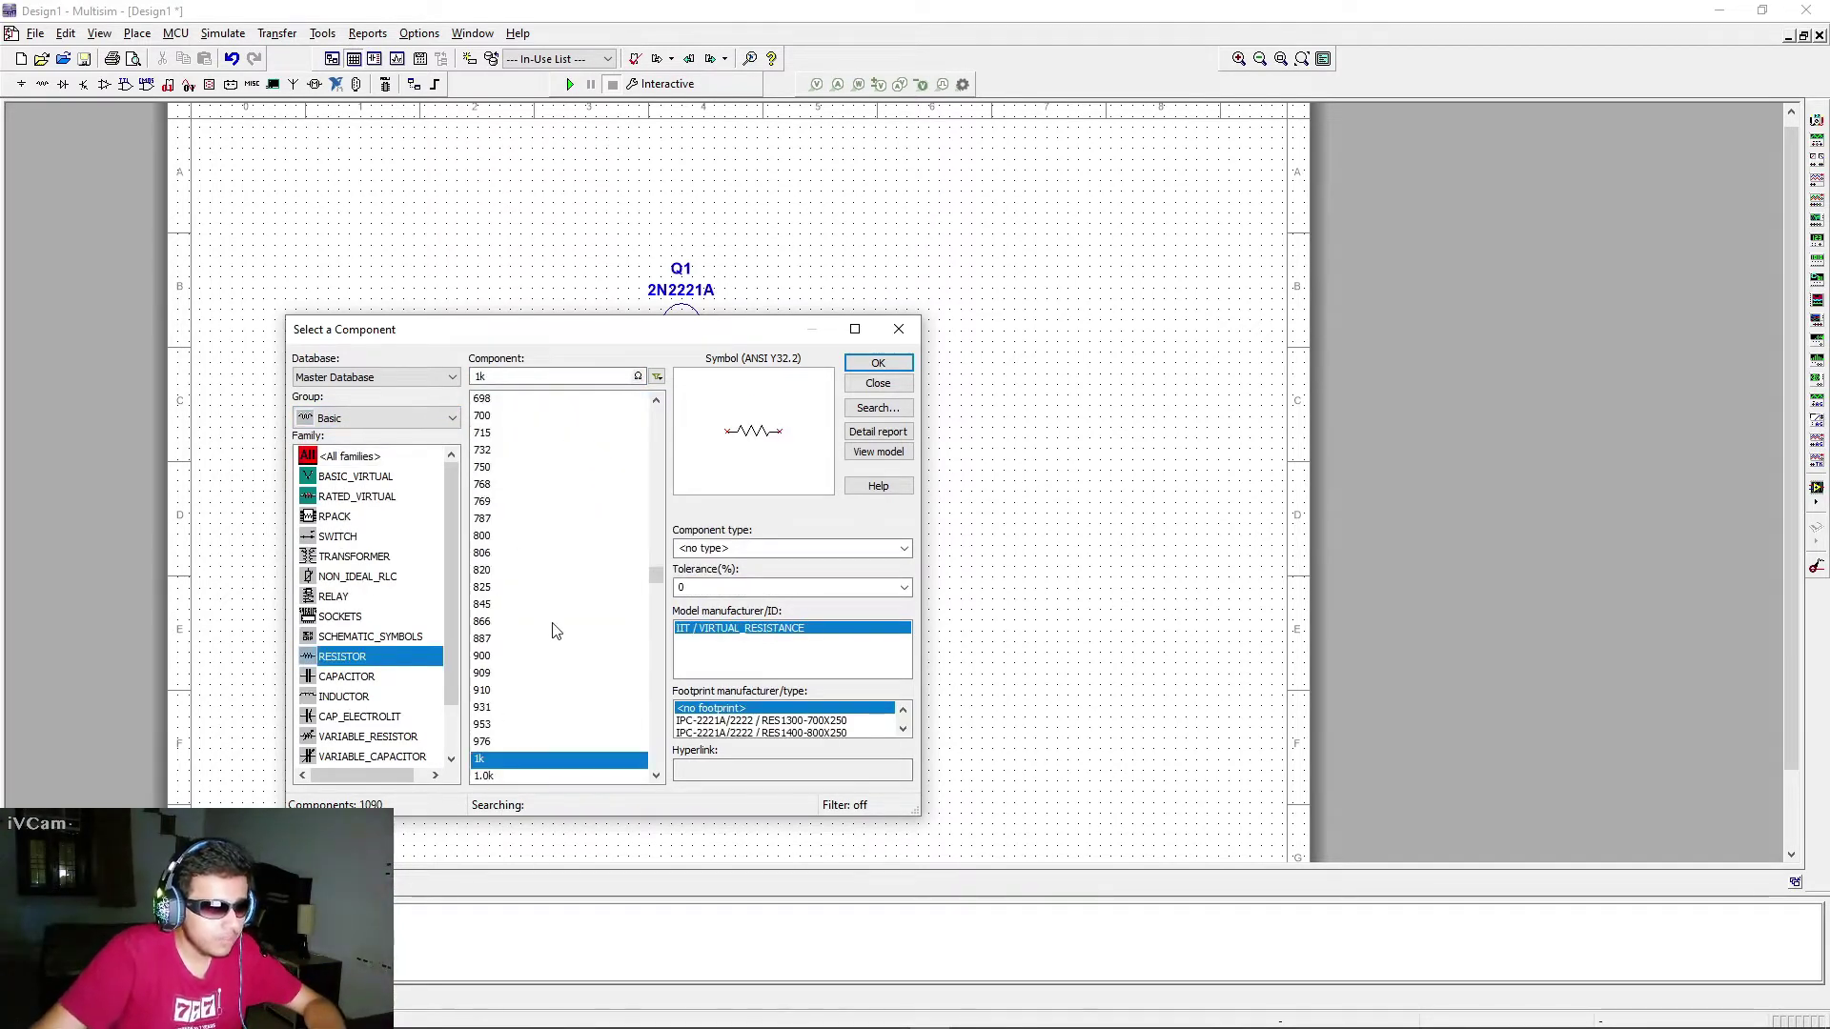
{"action": "scroll", "coordinate": [517, 688], "scroll_direction": "up", "scroll_amount": 20}
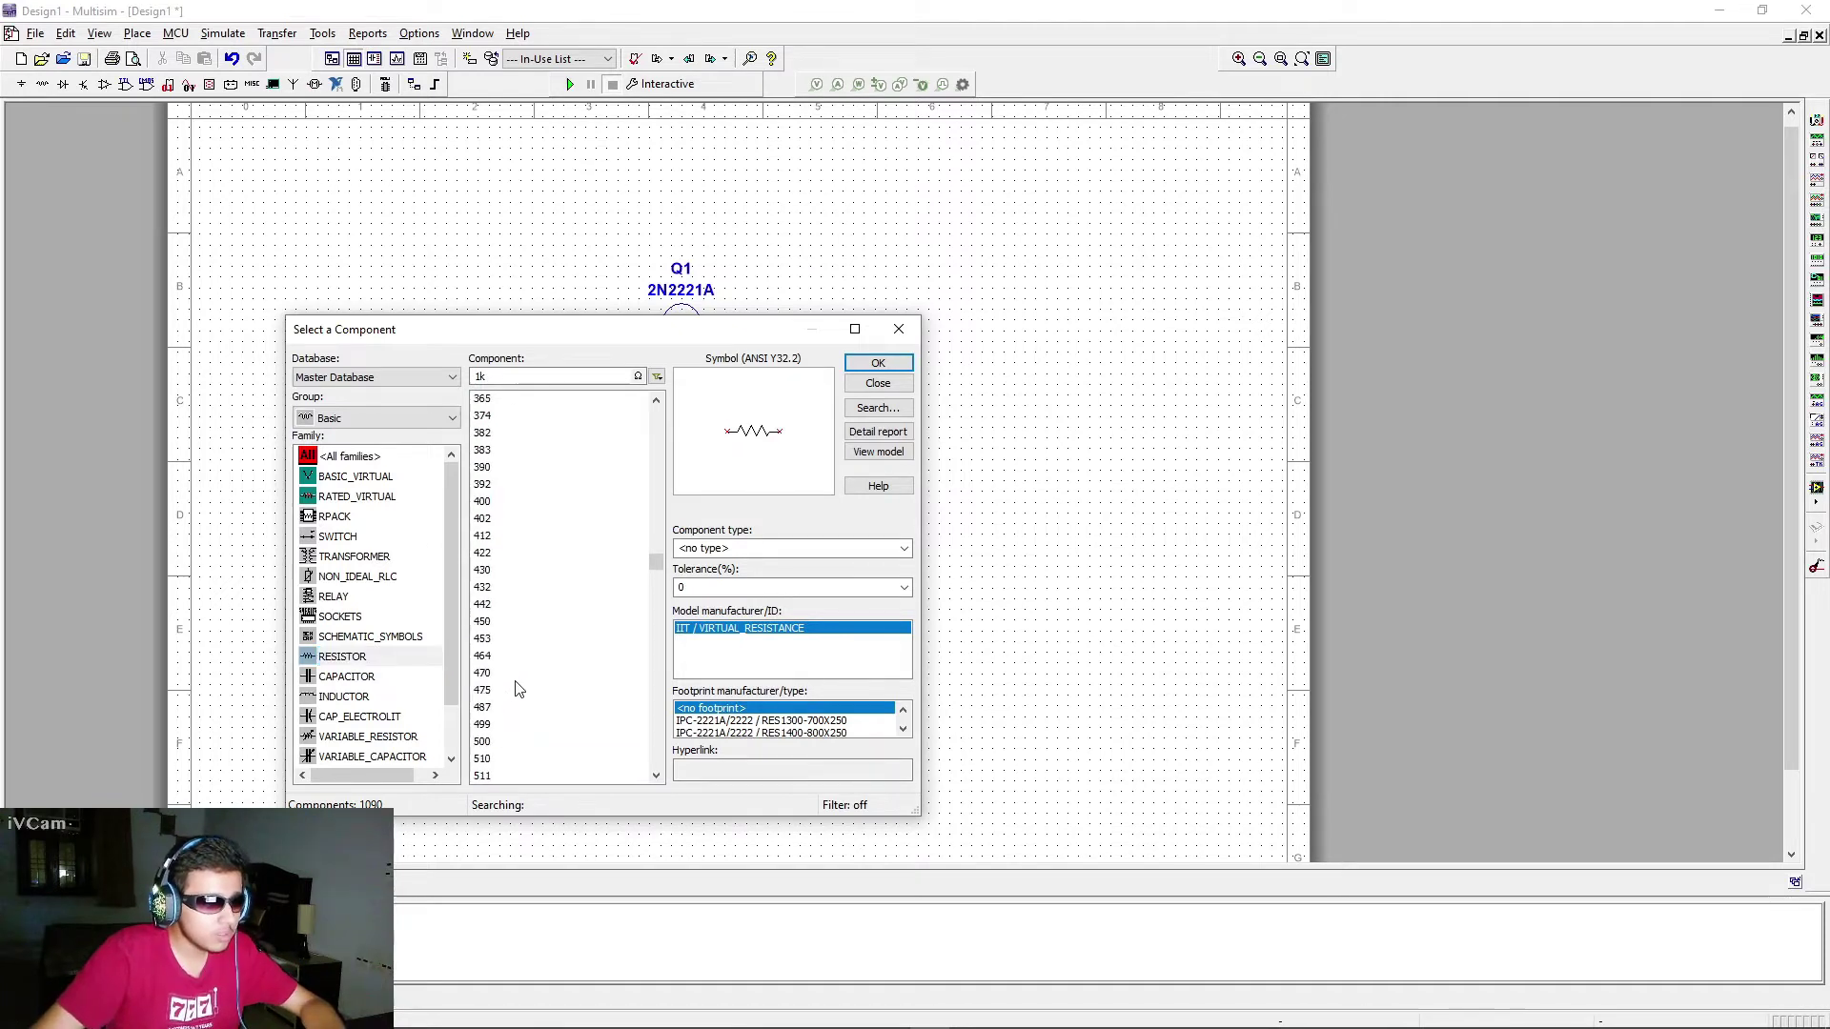
{"action": "scroll", "coordinate": [517, 668], "scroll_direction": "up", "scroll_amount": 8}
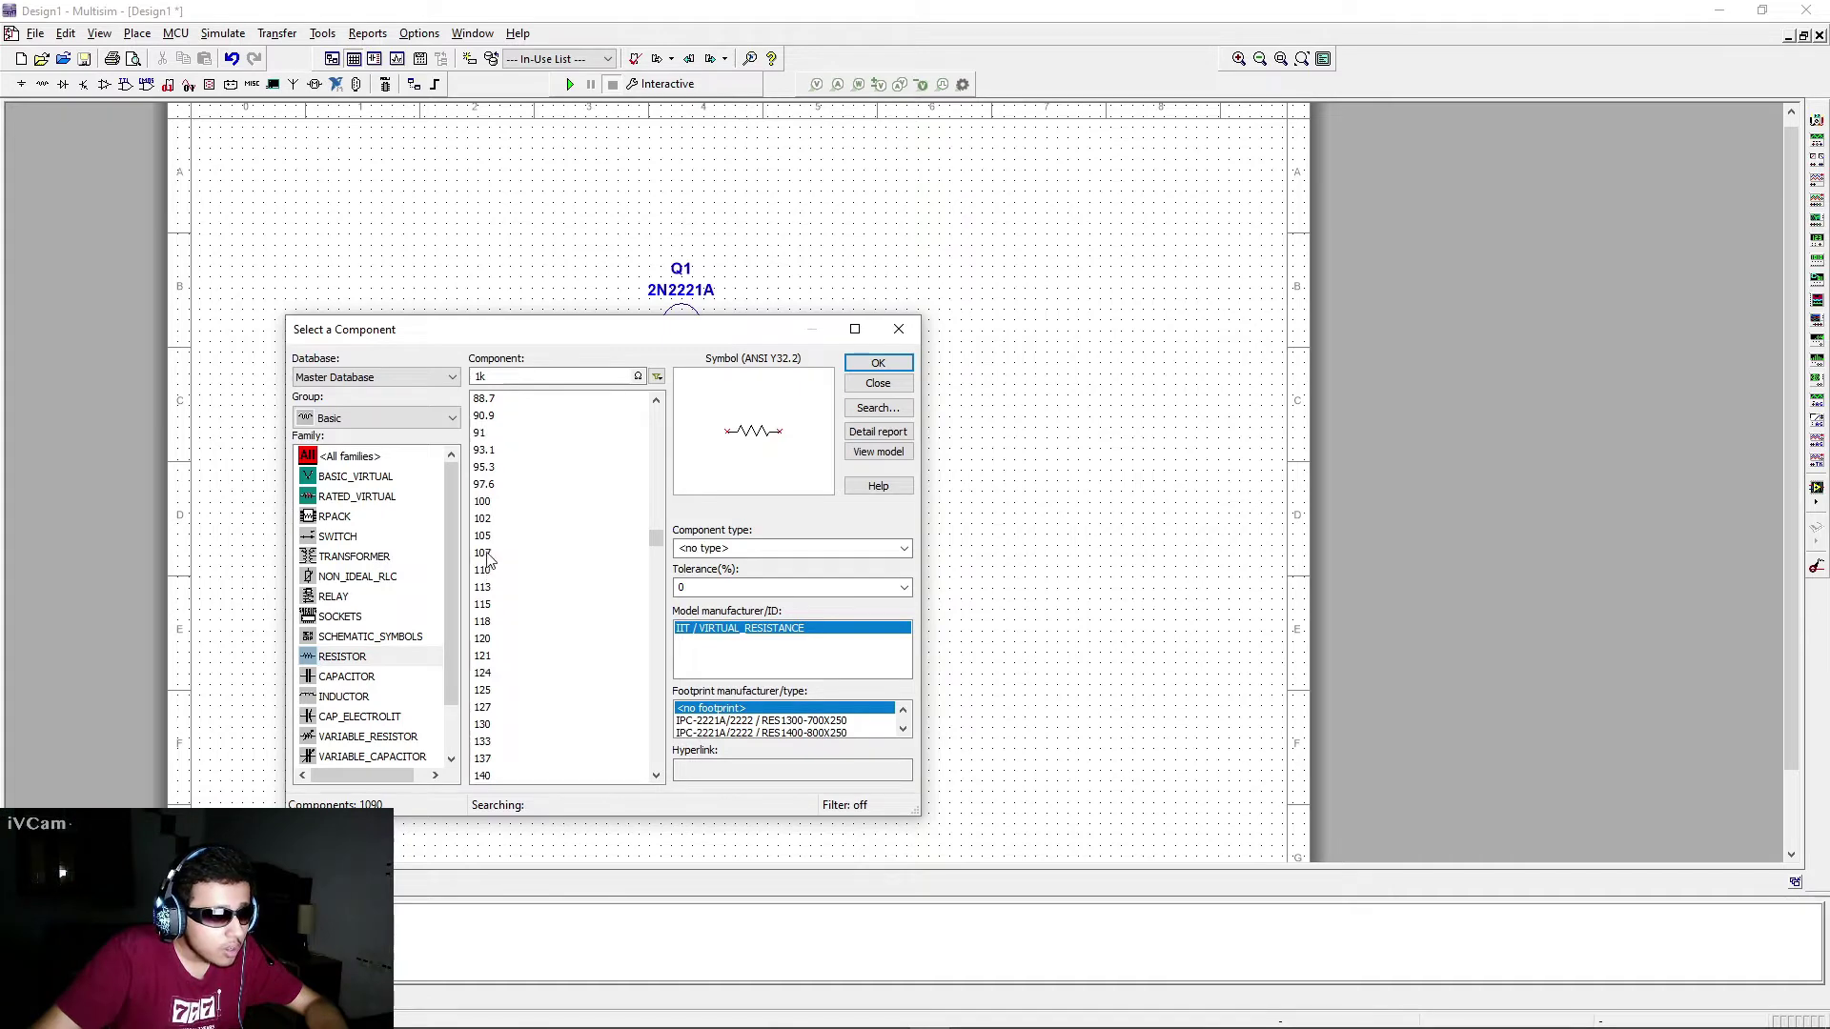
{"action": "double_click", "coordinate": [495, 522]}
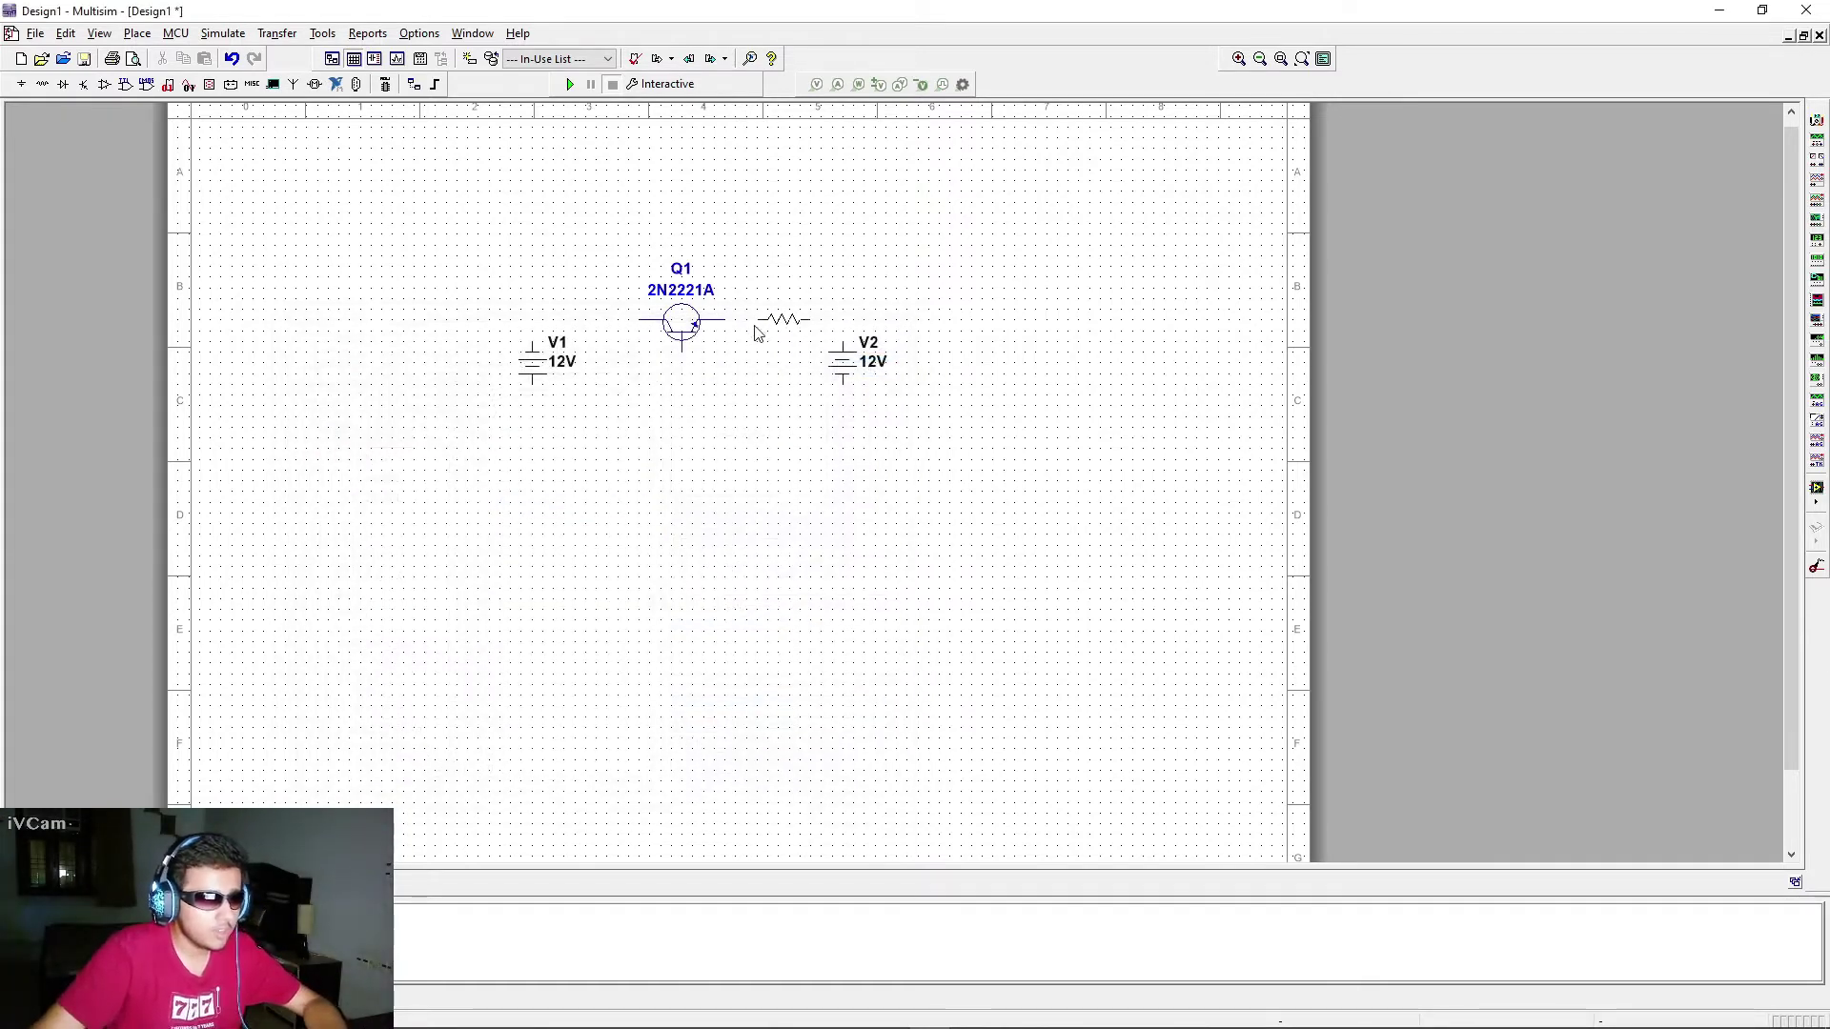
{"action": "left_click", "coordinate": [772, 325]}
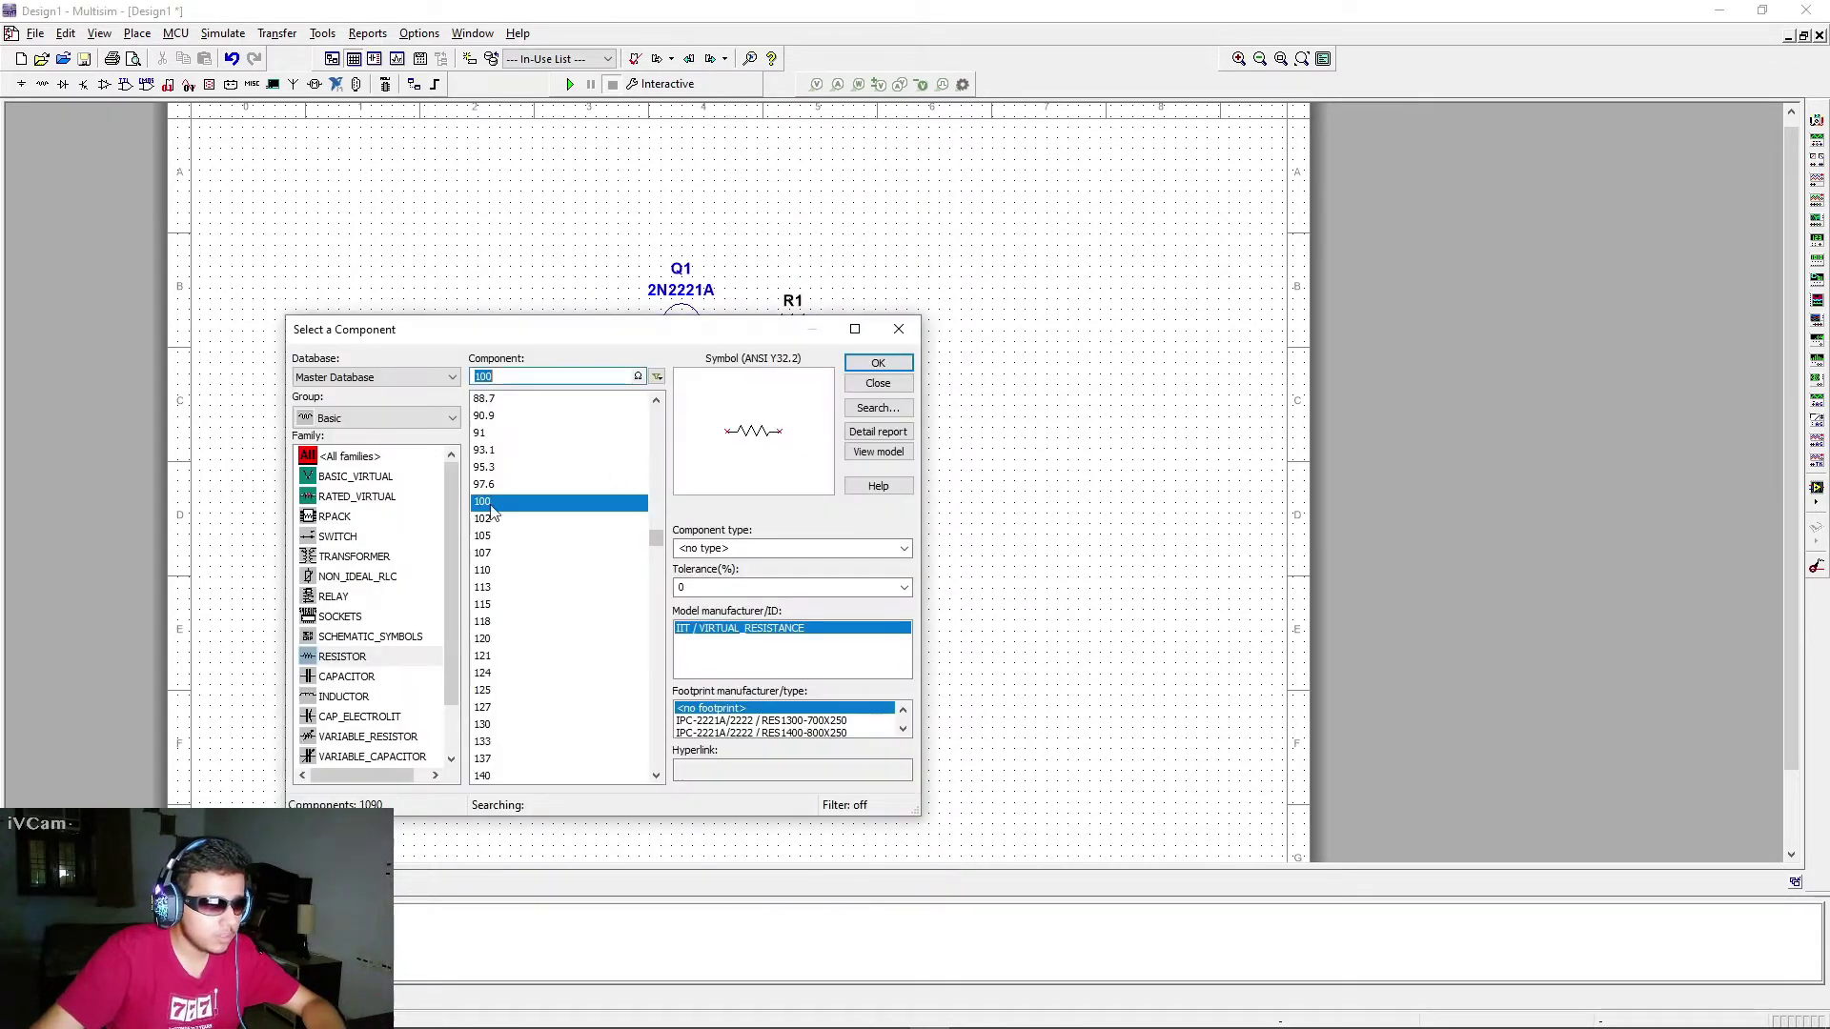
Step: Place a second 100 Ω resistor to the left of the transistor, in line with it, and finish placing components
{"action": "double_click", "coordinate": [492, 505]}
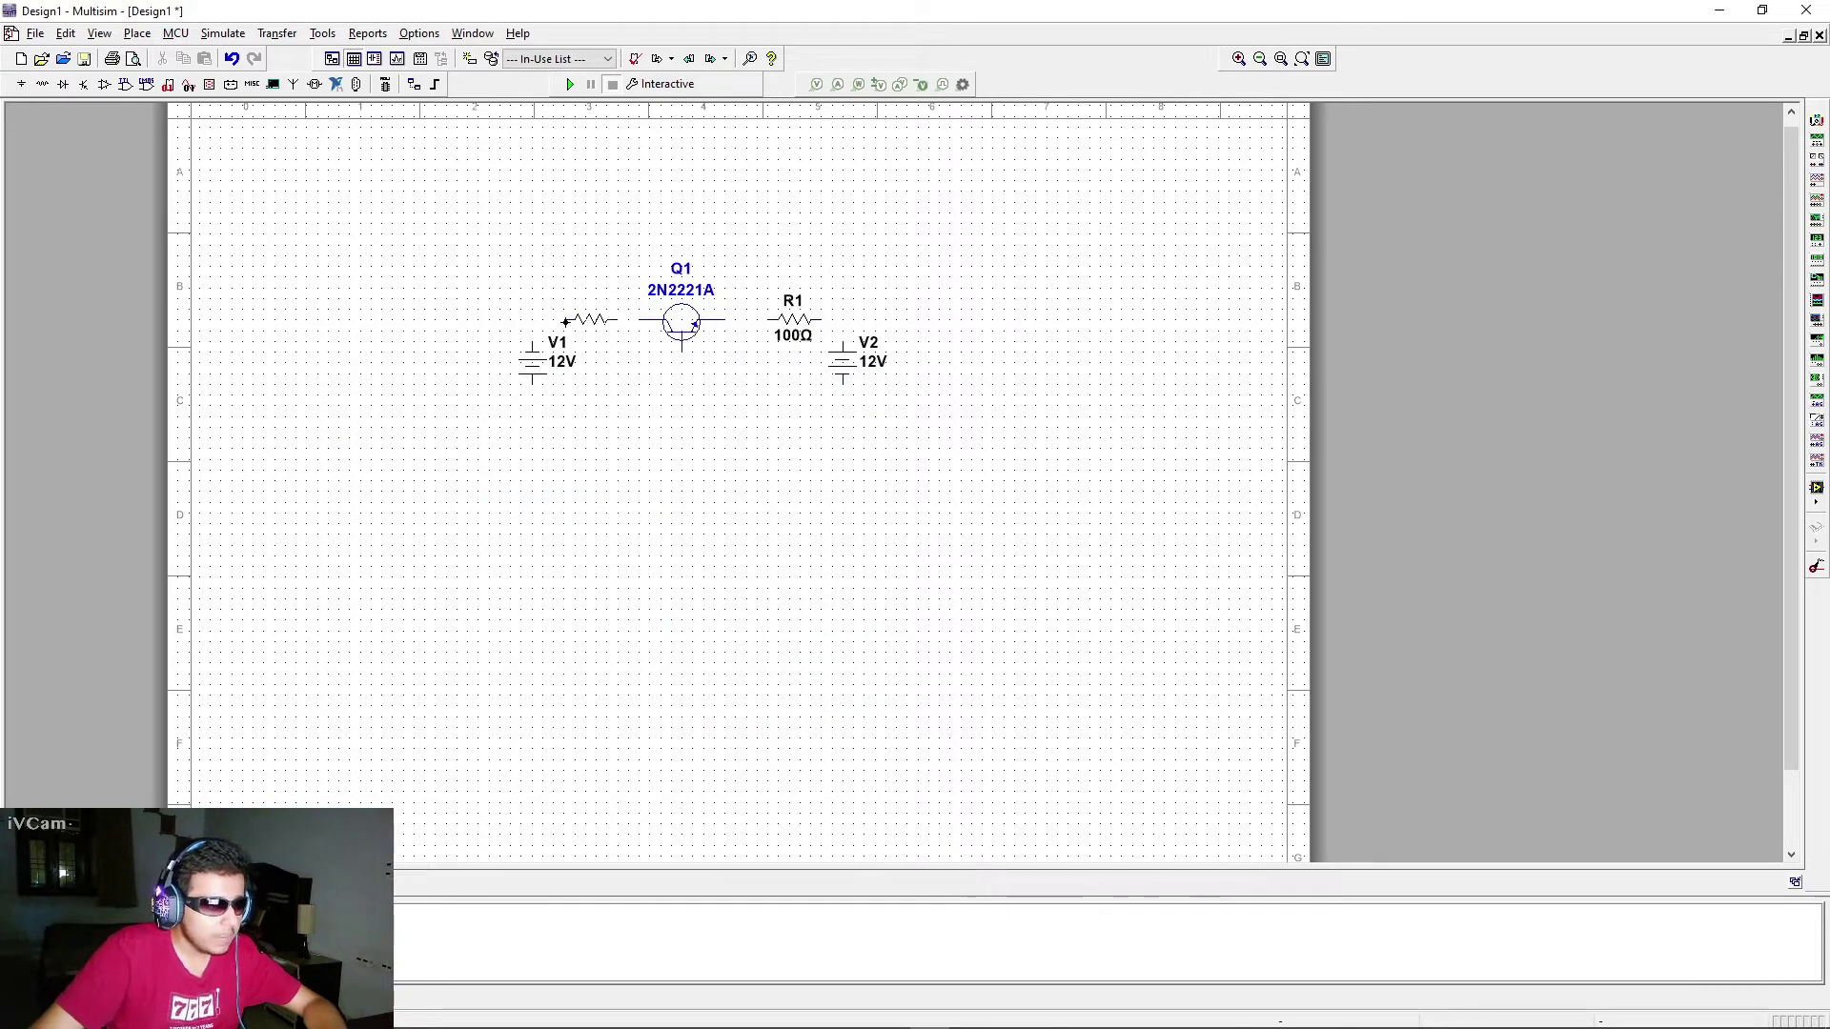
{"action": "left_click", "coordinate": [569, 324]}
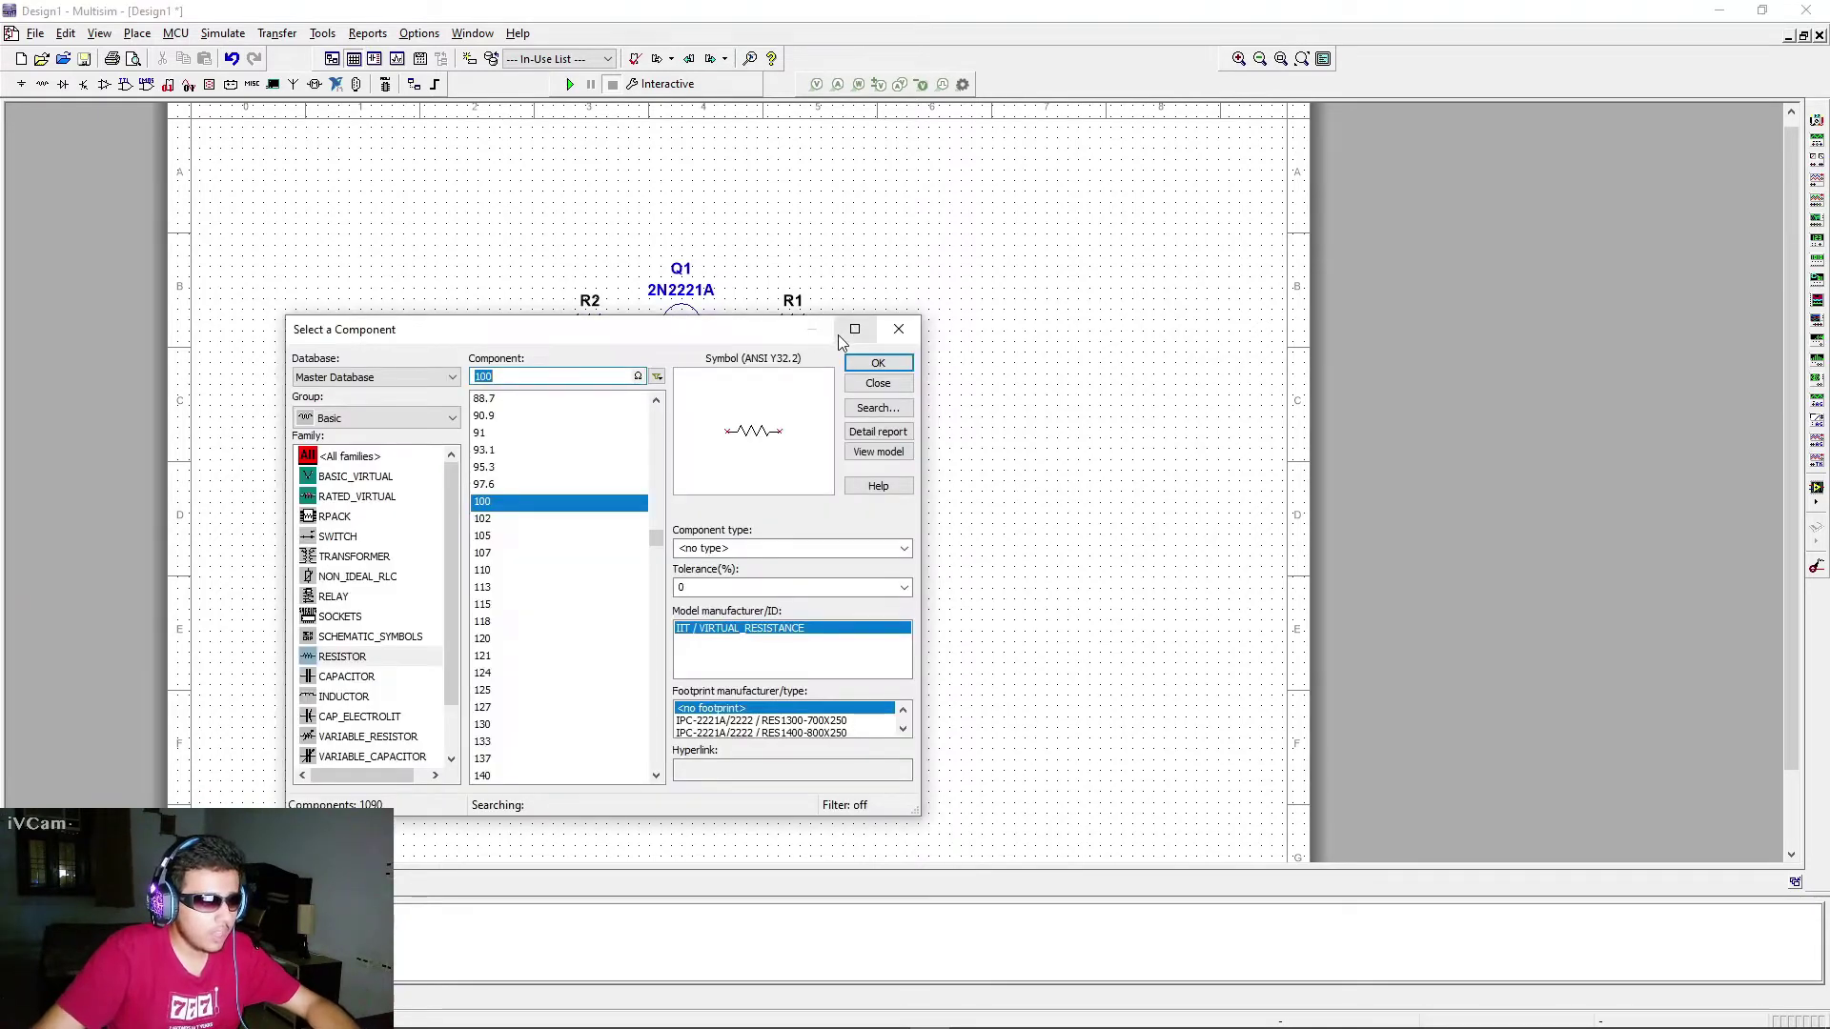
{"action": "key", "text": "Escape"}
Step: Move source V1 farther left and source V2 farther right, keeping both at the same height
{"action": "left_click", "coordinate": [535, 368]}
{"action": "left_click_drag", "start_coordinate": [540, 371], "coordinate": [479, 390]}
{"action": "left_click", "coordinate": [613, 403]}
{"action": "left_click", "coordinate": [637, 452]}
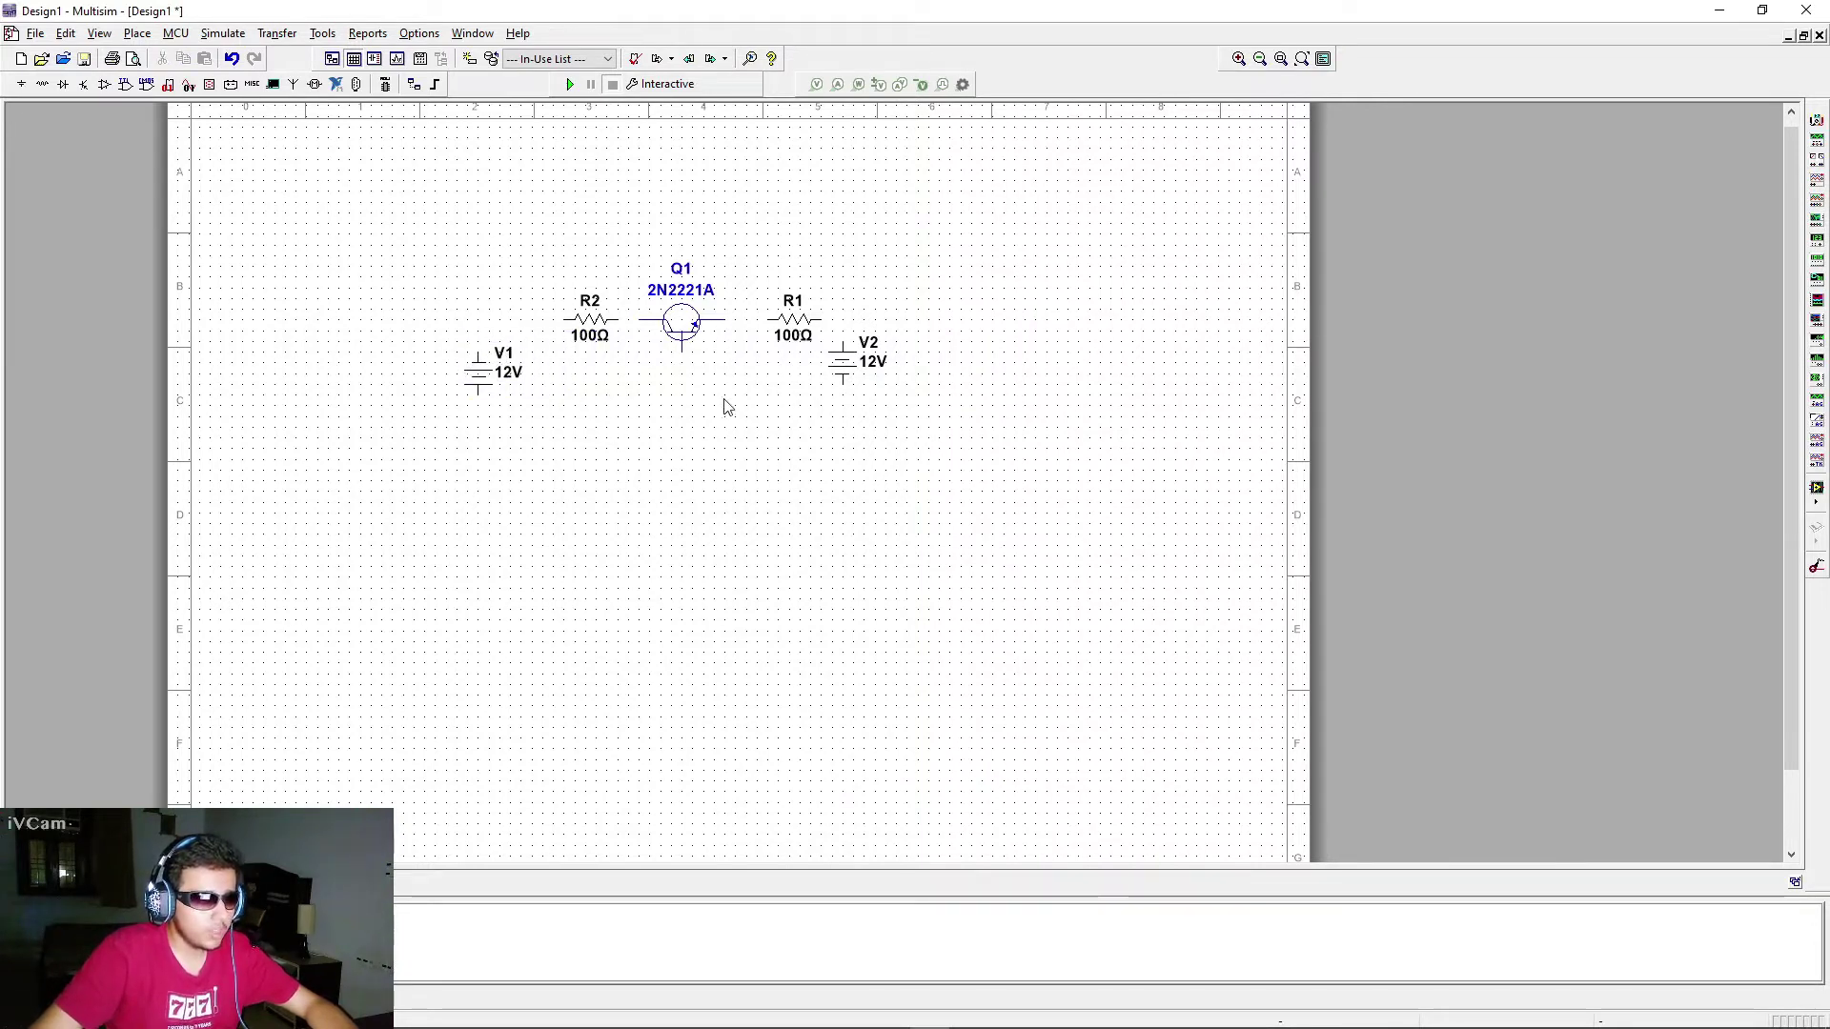
{"action": "left_click_drag", "start_coordinate": [843, 370], "coordinate": [886, 372]}
{"action": "left_click", "coordinate": [740, 404]}
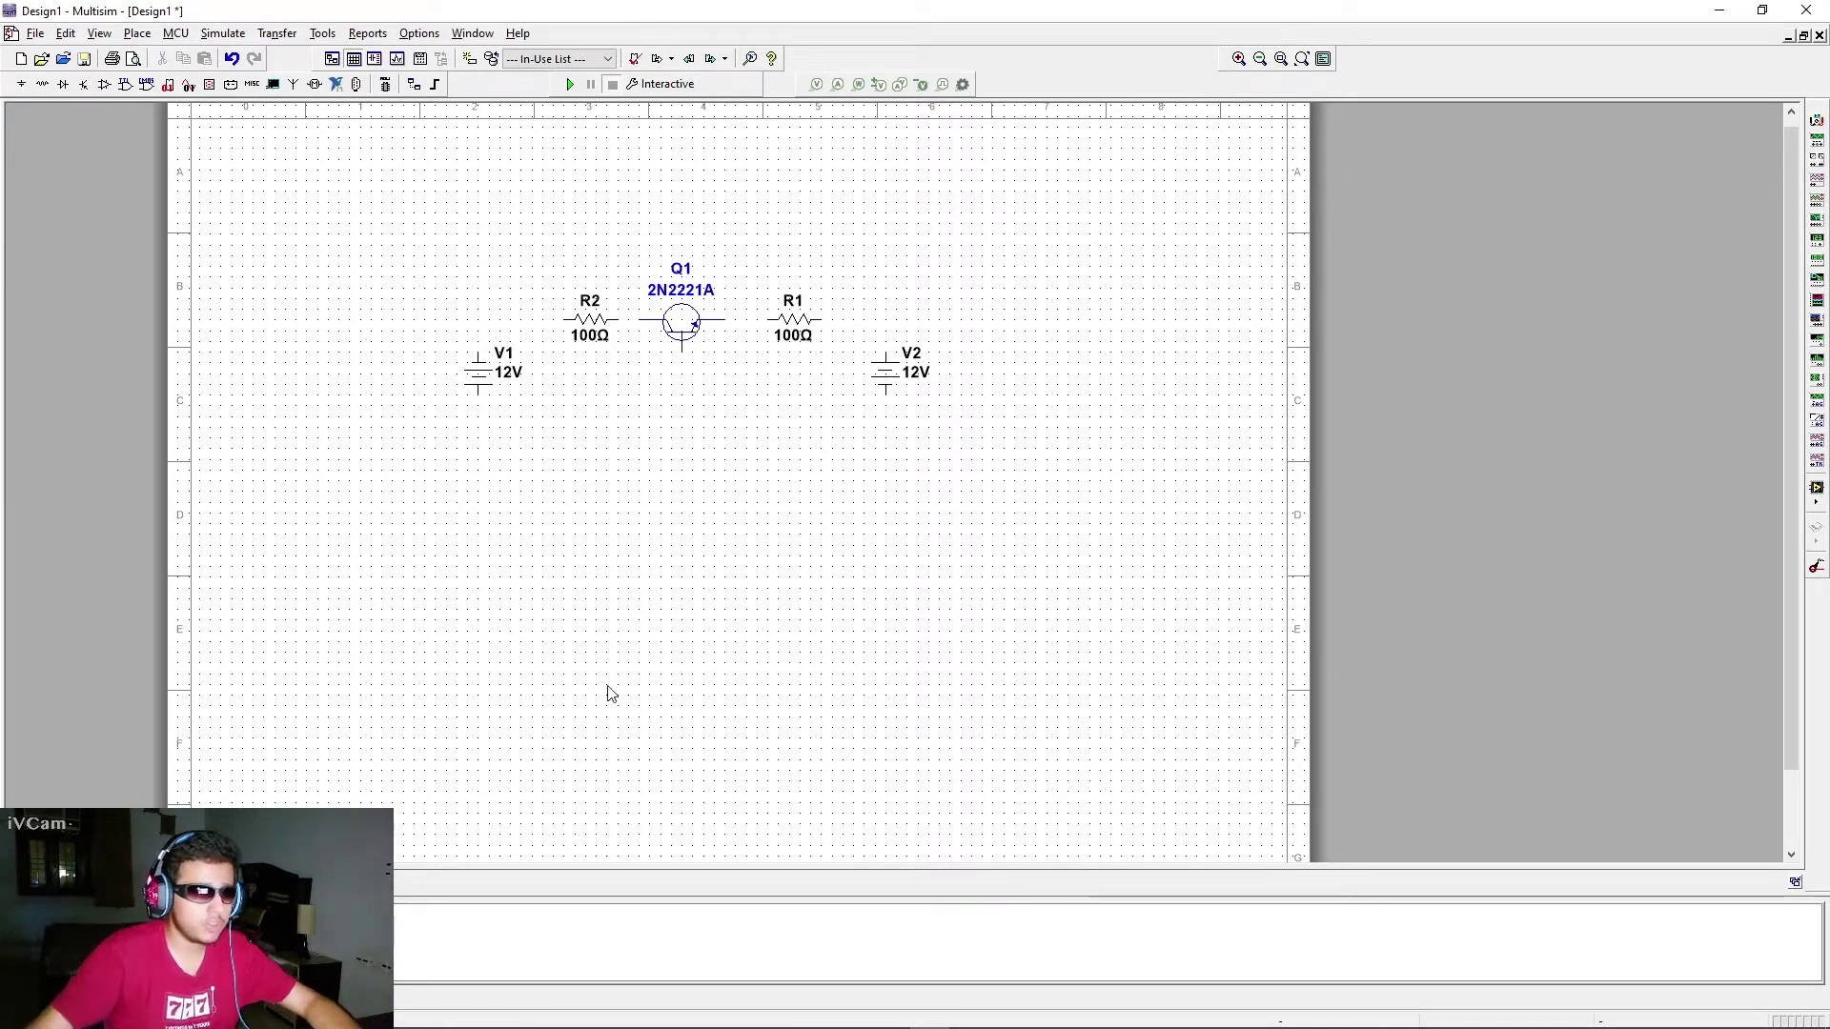
Step: Shift resistor R1 slightly toward the transistor and resistor R2 slightly away from it to even out the spacing
{"action": "left_click", "coordinate": [794, 320]}
{"action": "left_click_drag", "start_coordinate": [794, 320], "coordinate": [782, 320]}
{"action": "left_click", "coordinate": [782, 427]}
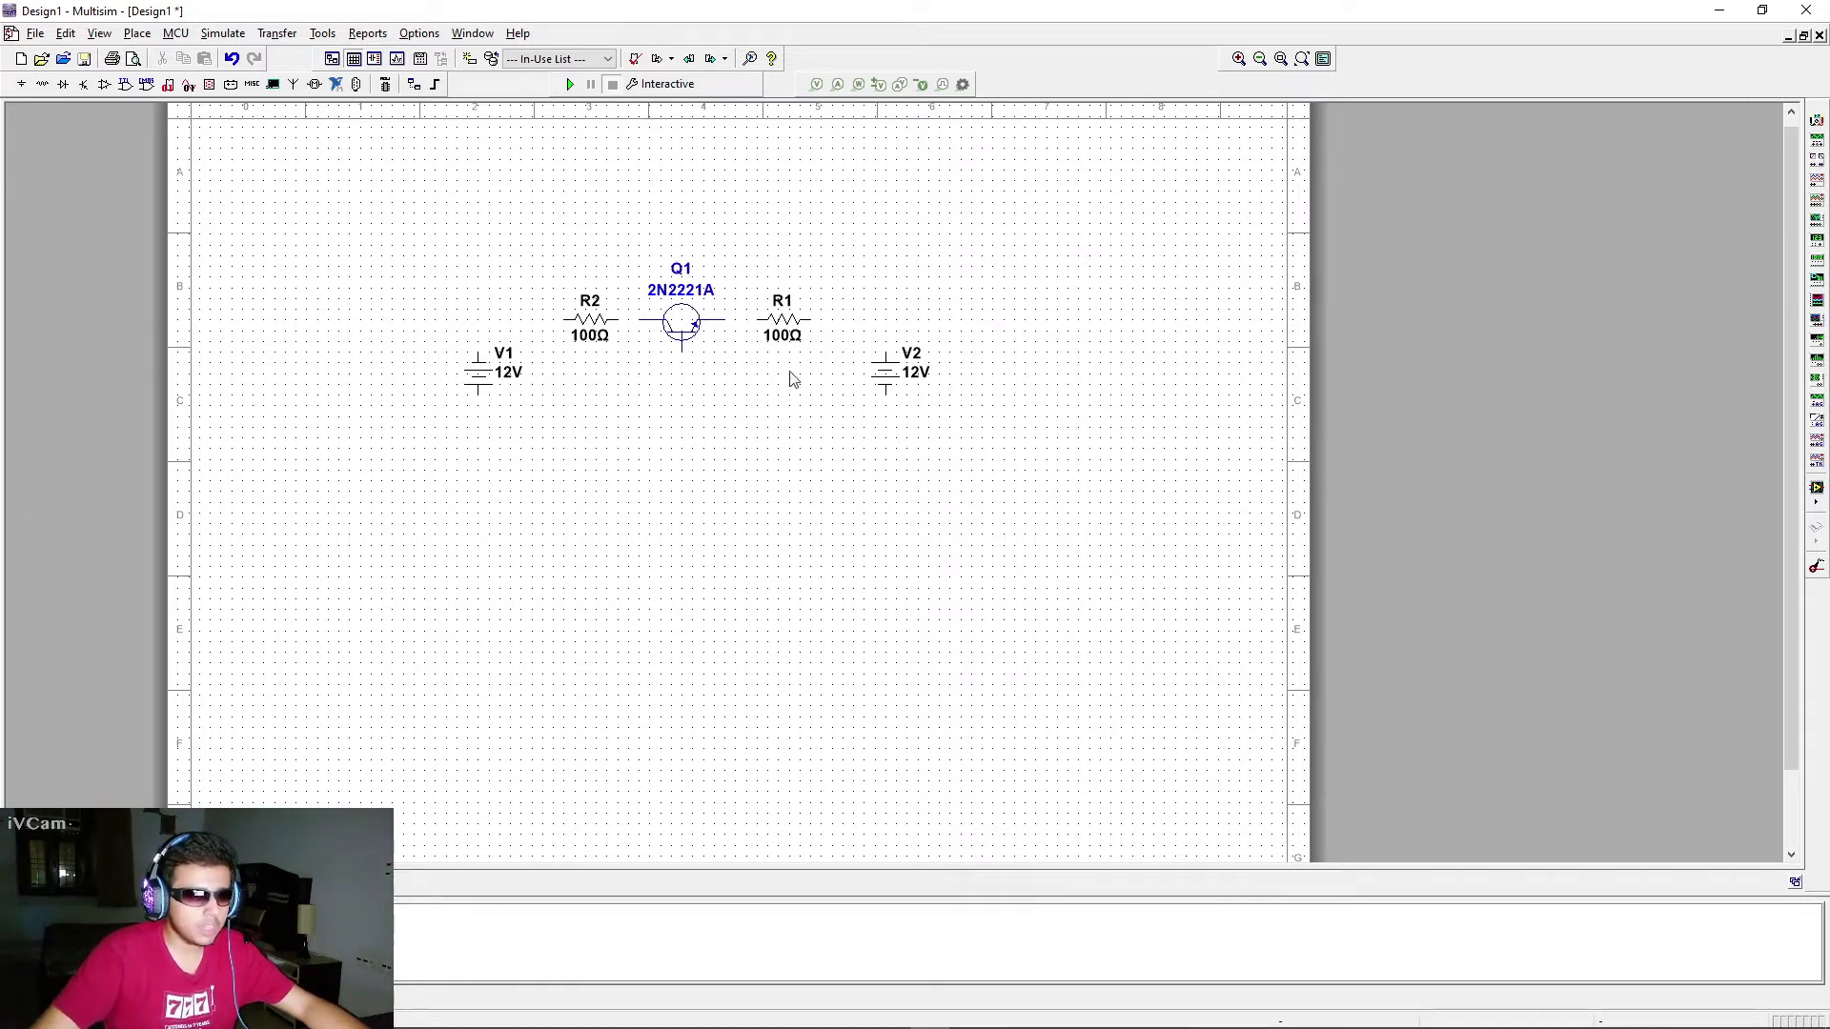
{"action": "left_click_drag", "start_coordinate": [434, 292], "coordinate": [426, 278]}
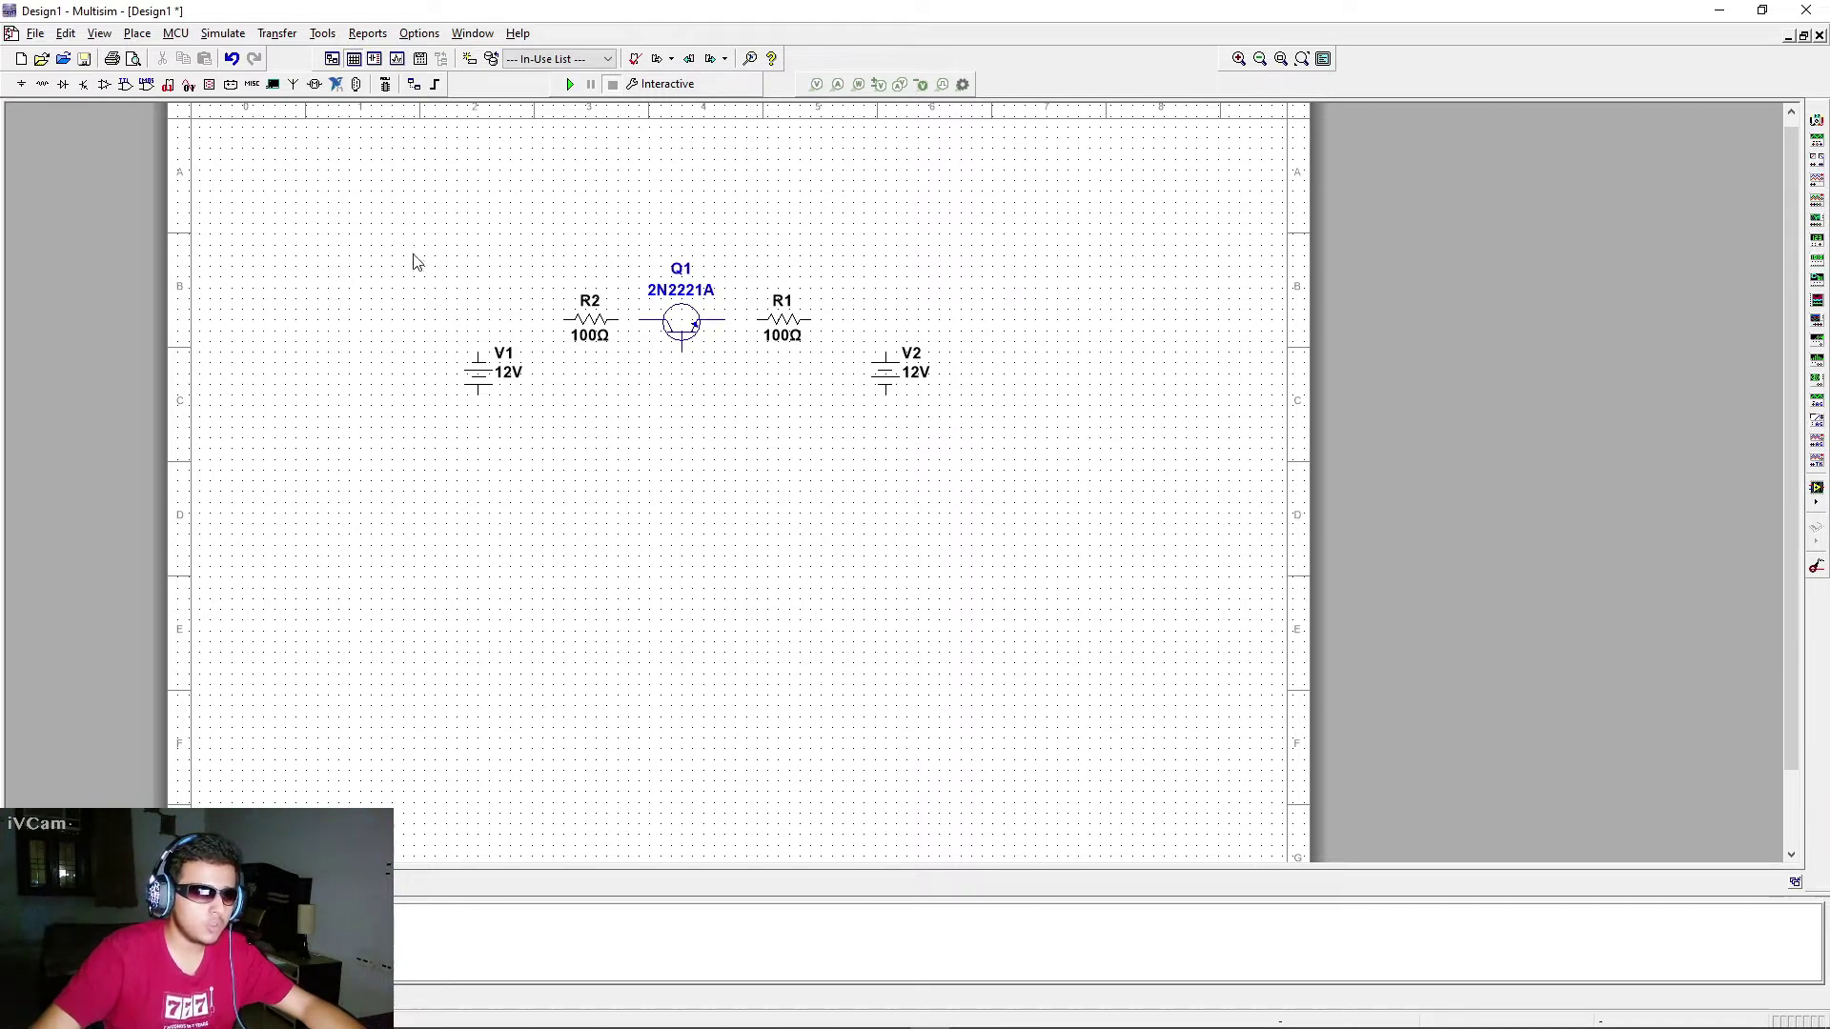
{"action": "left_click", "coordinate": [569, 322]}
{"action": "left_click", "coordinate": [617, 417]}
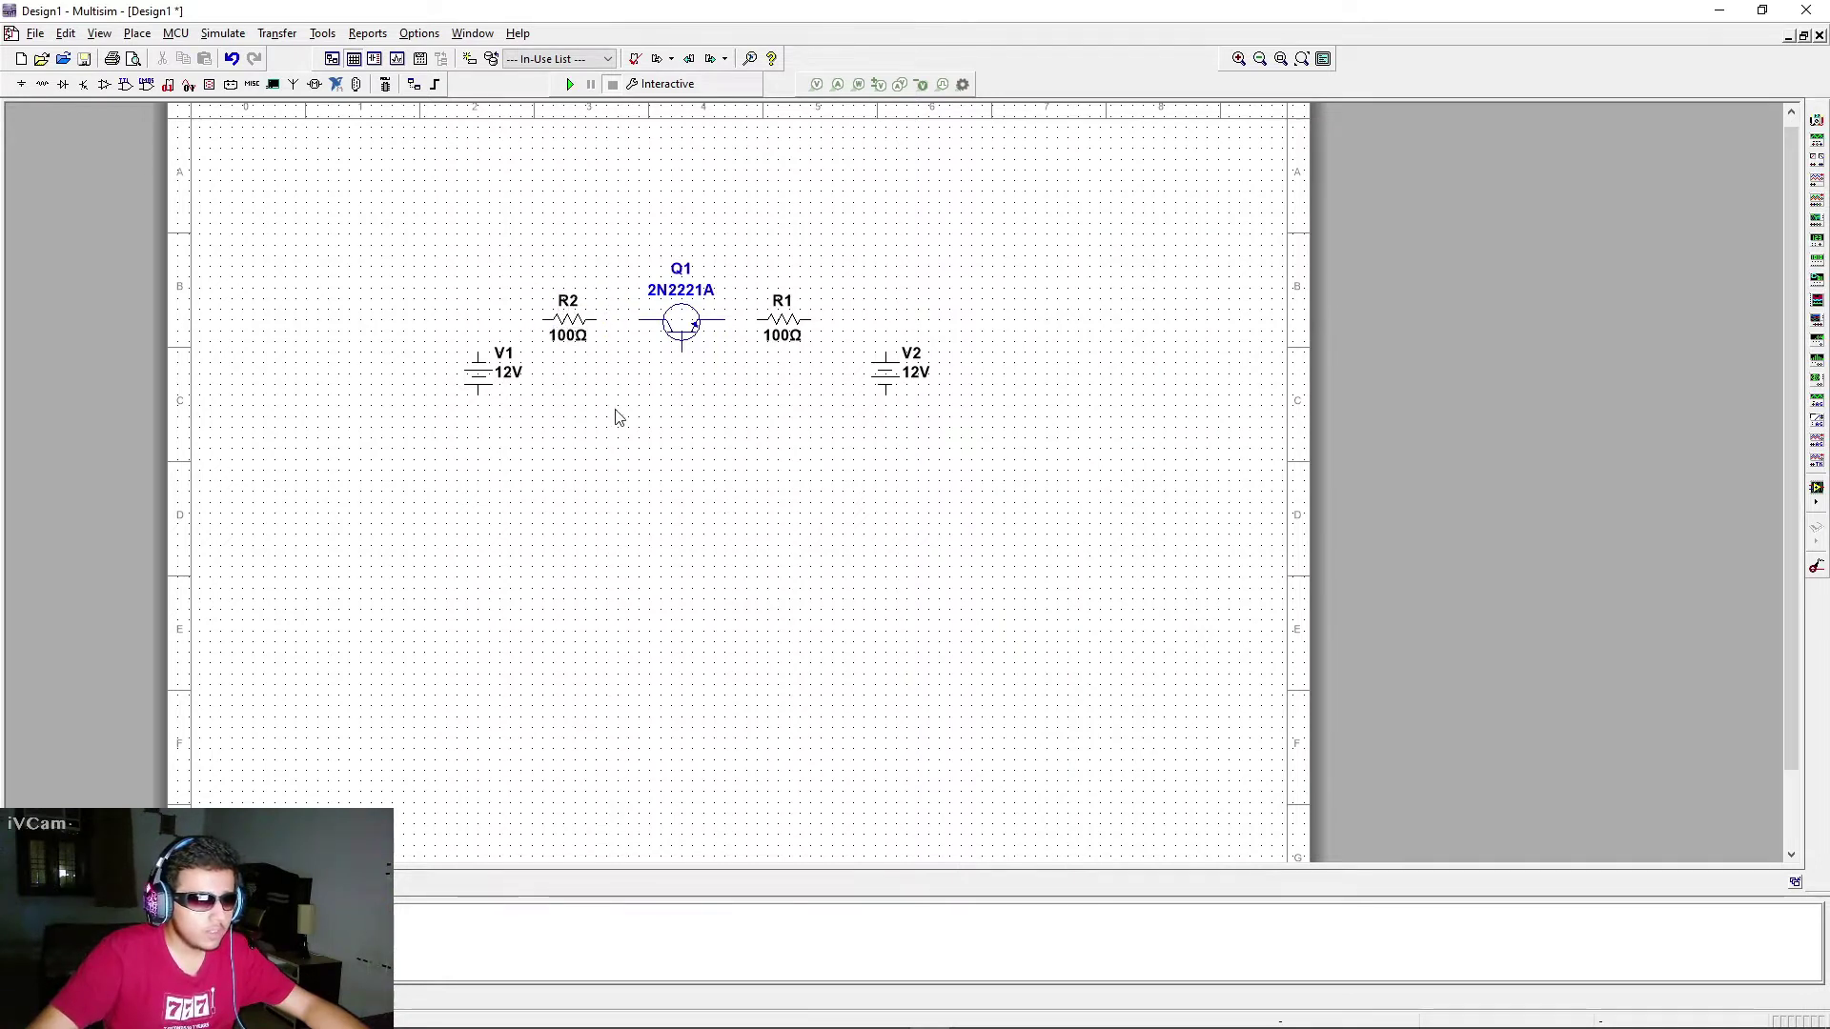
{"action": "left_click_drag", "start_coordinate": [519, 257], "coordinate": [610, 368]}
{"action": "left_click", "coordinate": [644, 424]}
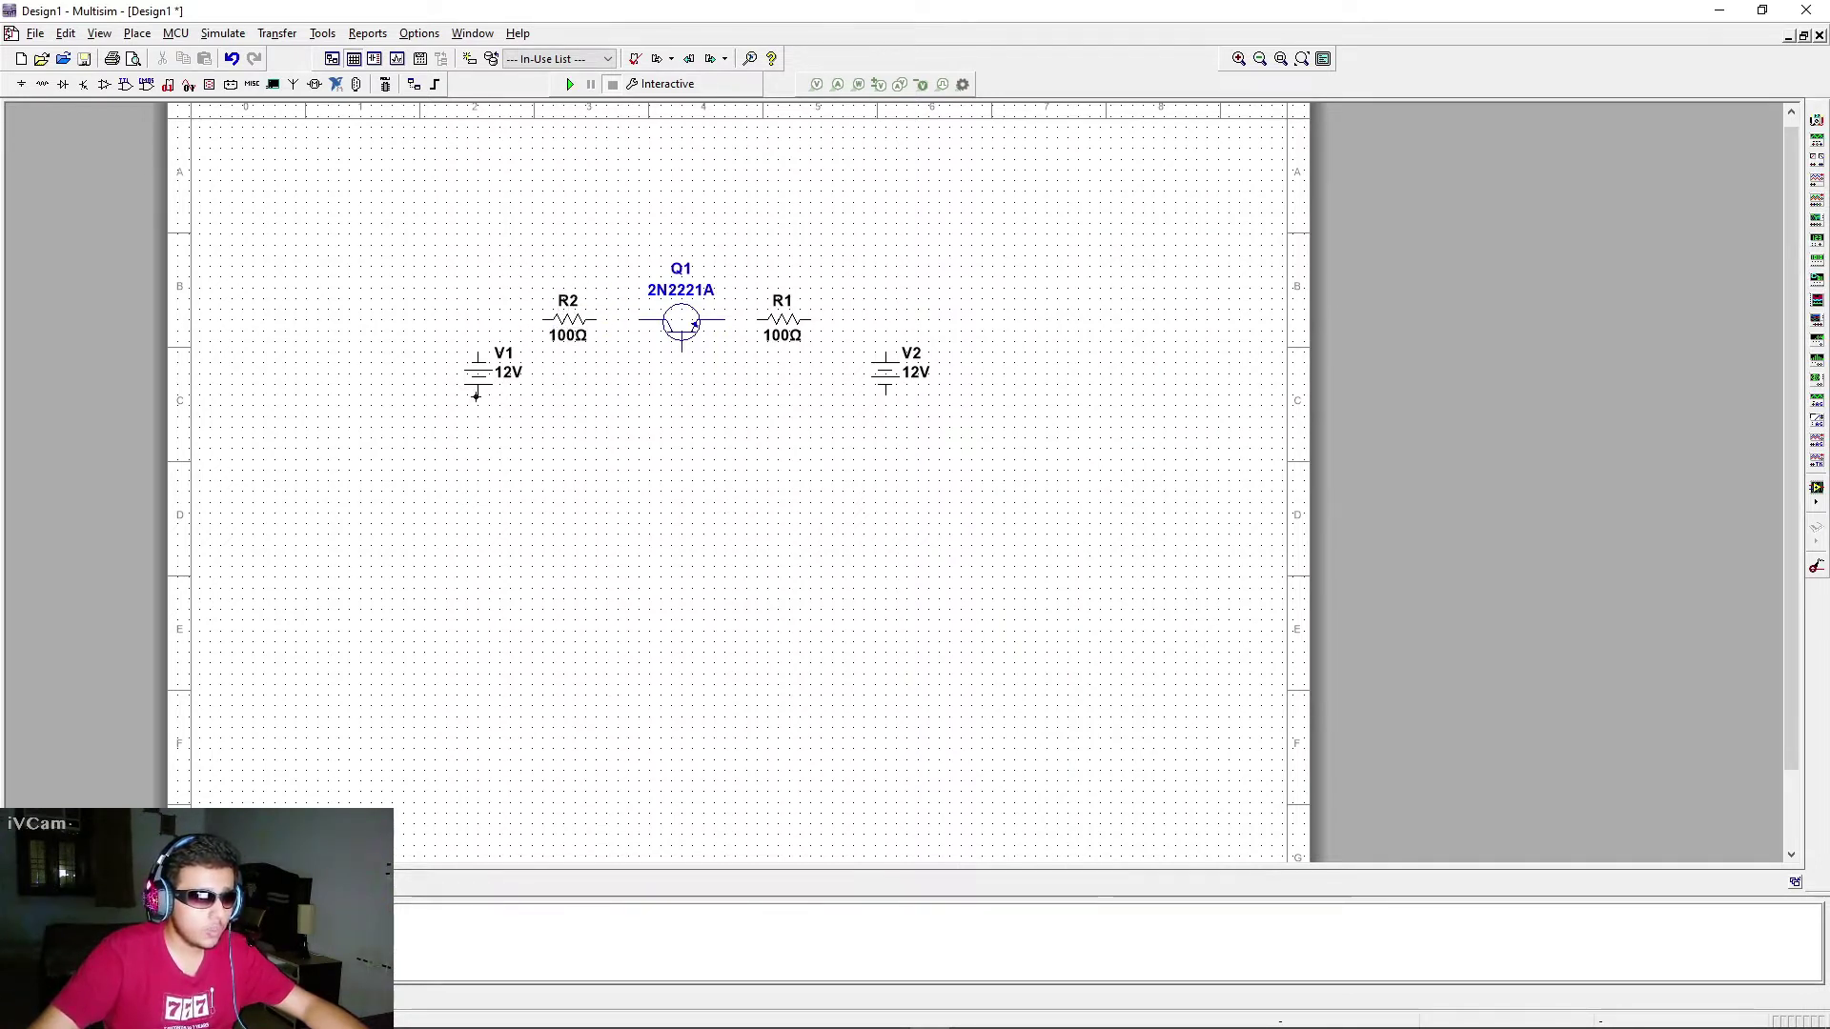
{"action": "left_click_drag", "start_coordinate": [456, 341], "coordinate": [527, 429]}
{"action": "left_click", "coordinate": [645, 466]}
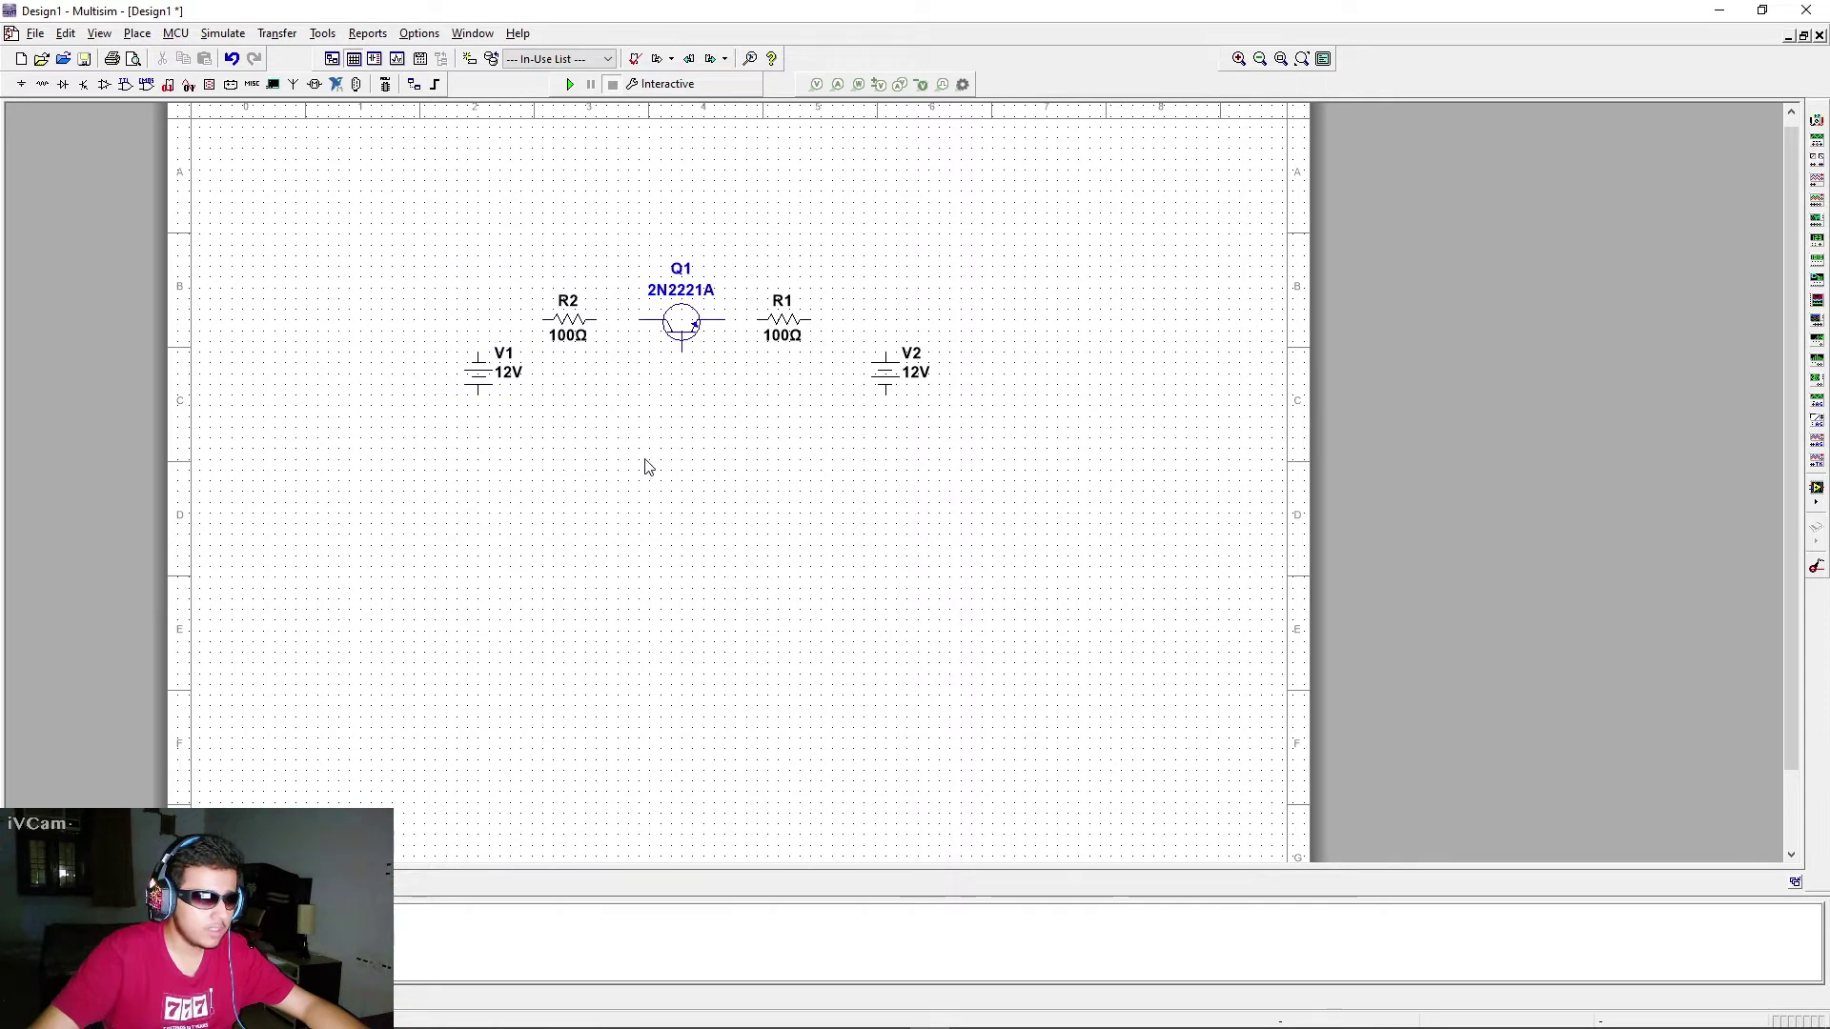
{"action": "left_click_drag", "start_coordinate": [863, 330], "coordinate": [954, 428]}
{"action": "left_click", "coordinate": [773, 398]}
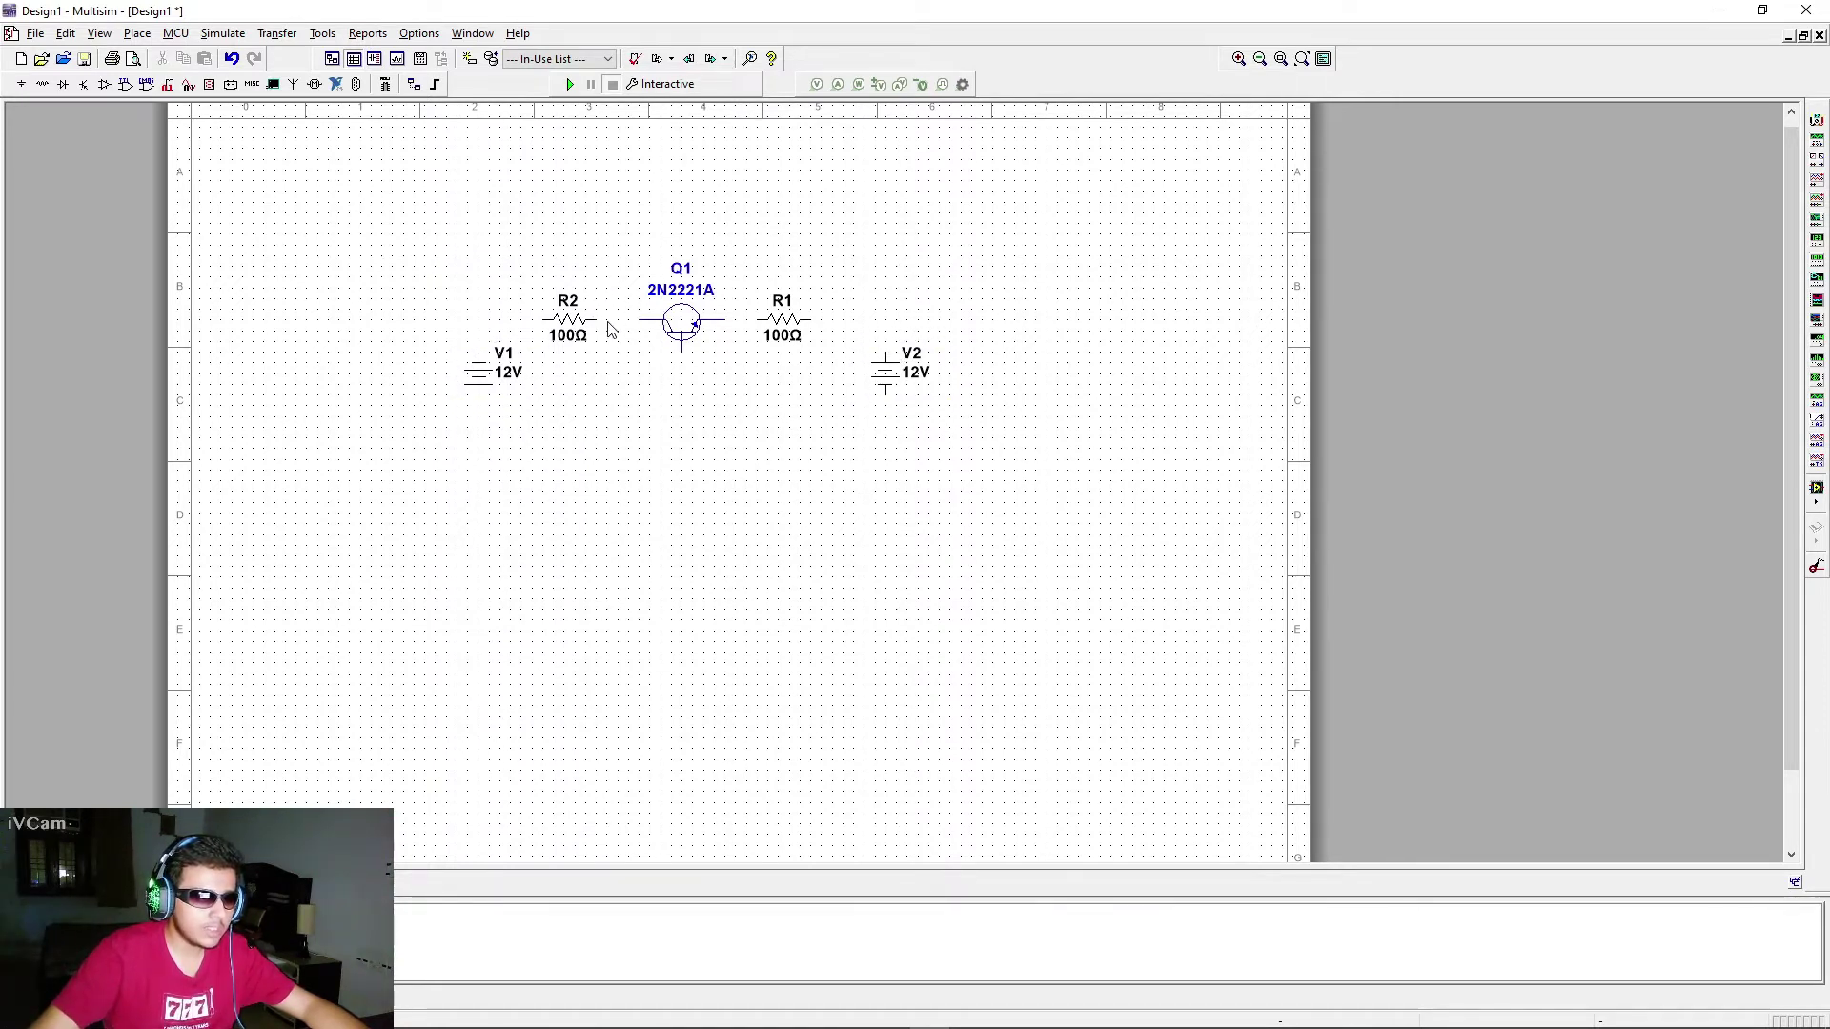
Step: Try transistor Q1 flipped vertically, and flip it vertically again to restore its orientation
{"action": "left_click", "coordinate": [685, 324]}
{"action": "right_click", "coordinate": [685, 324]}
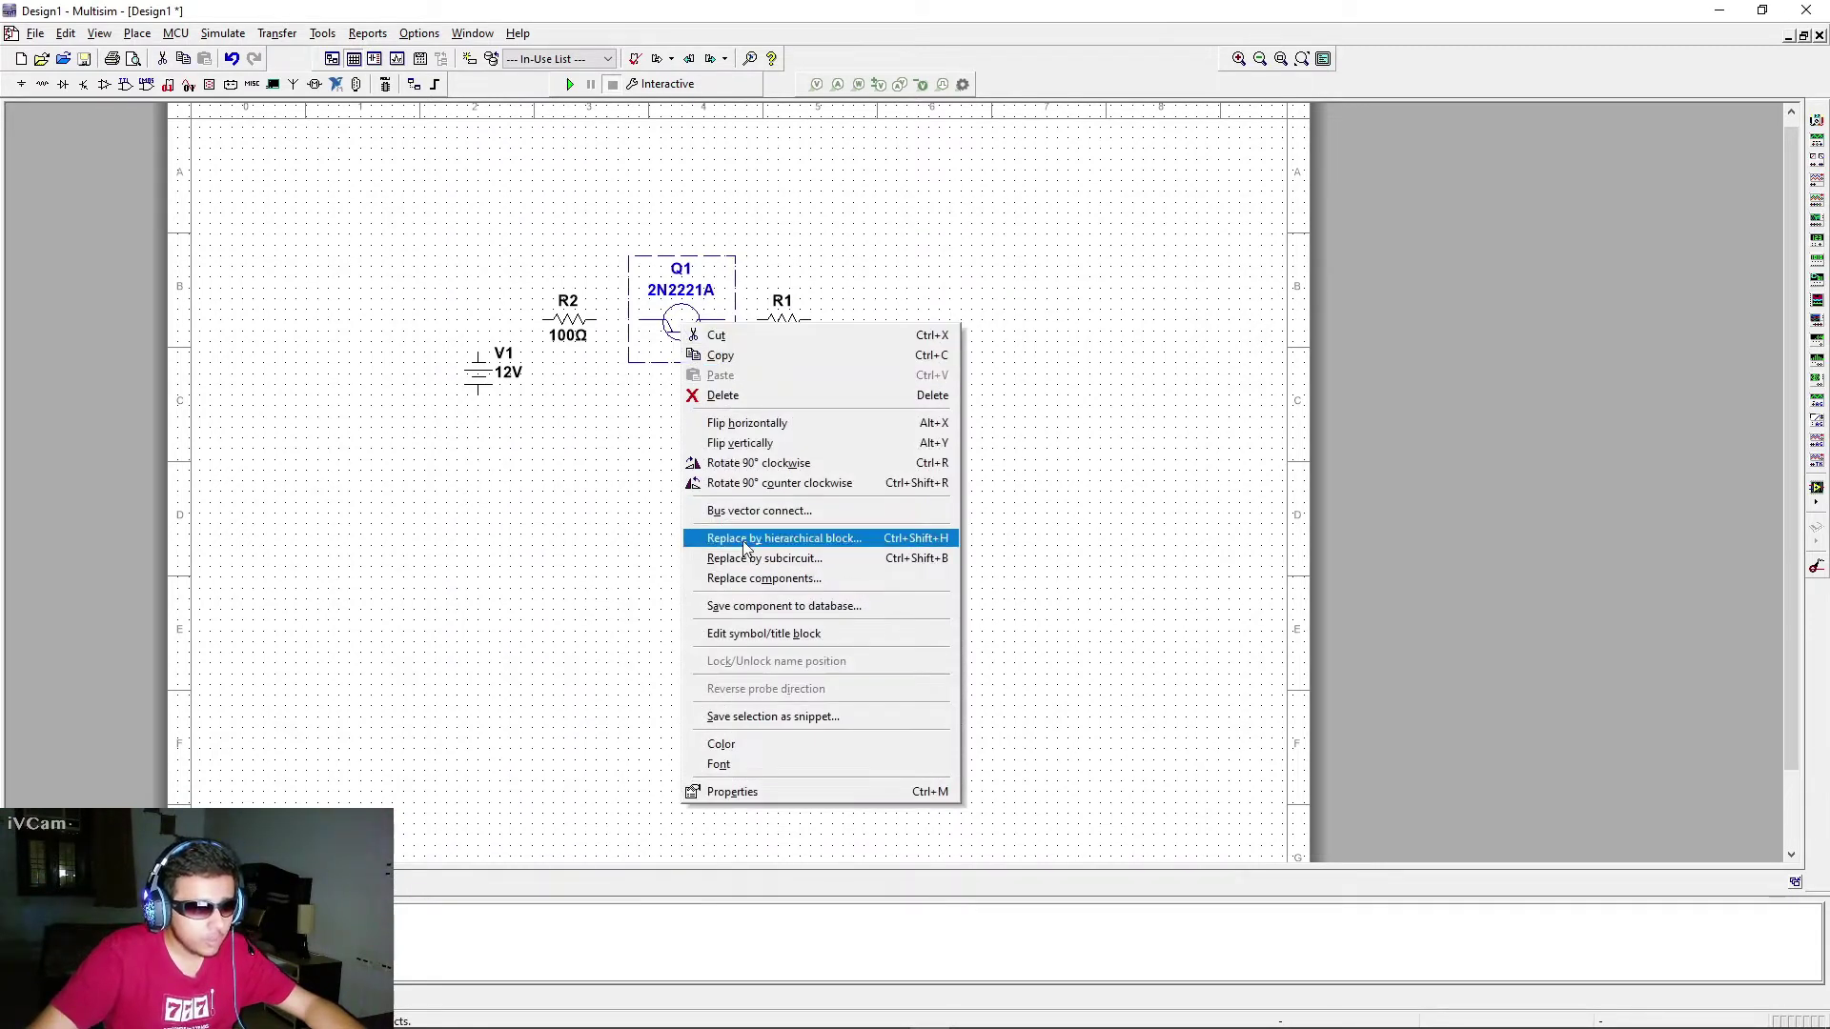
{"action": "left_click", "coordinate": [772, 443]}
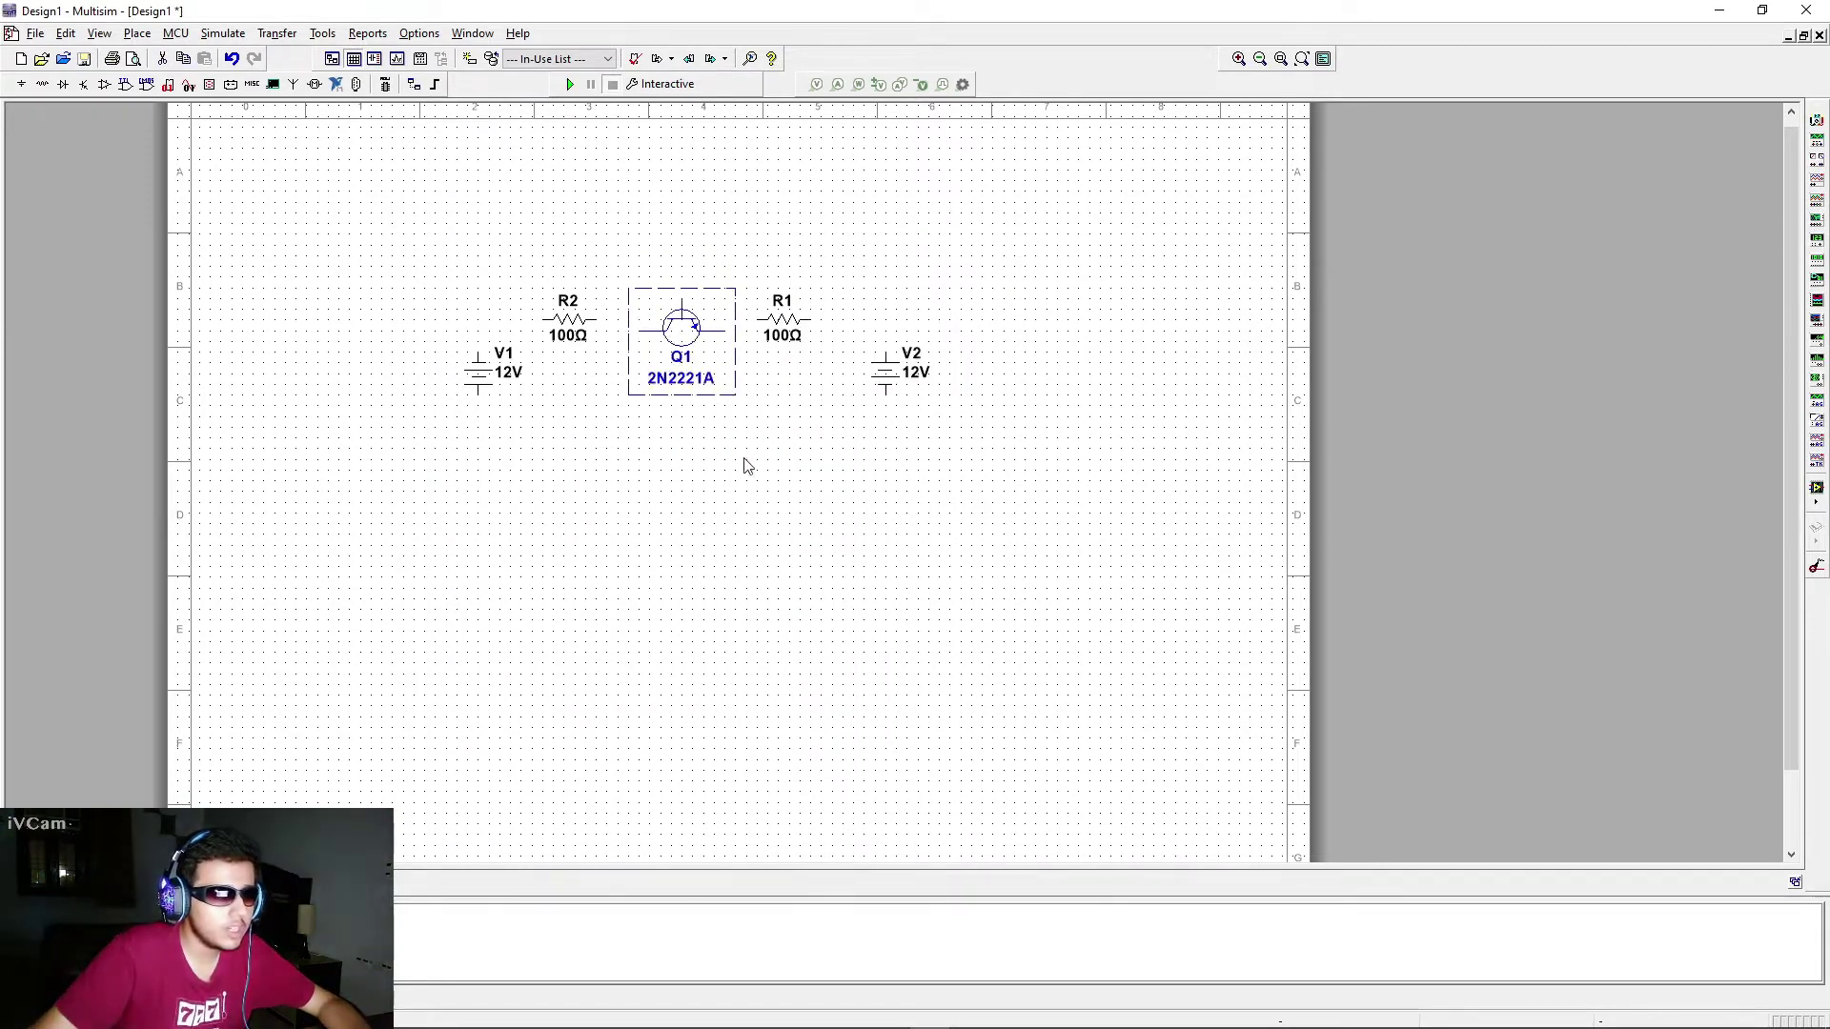
{"action": "right_click", "coordinate": [684, 345]}
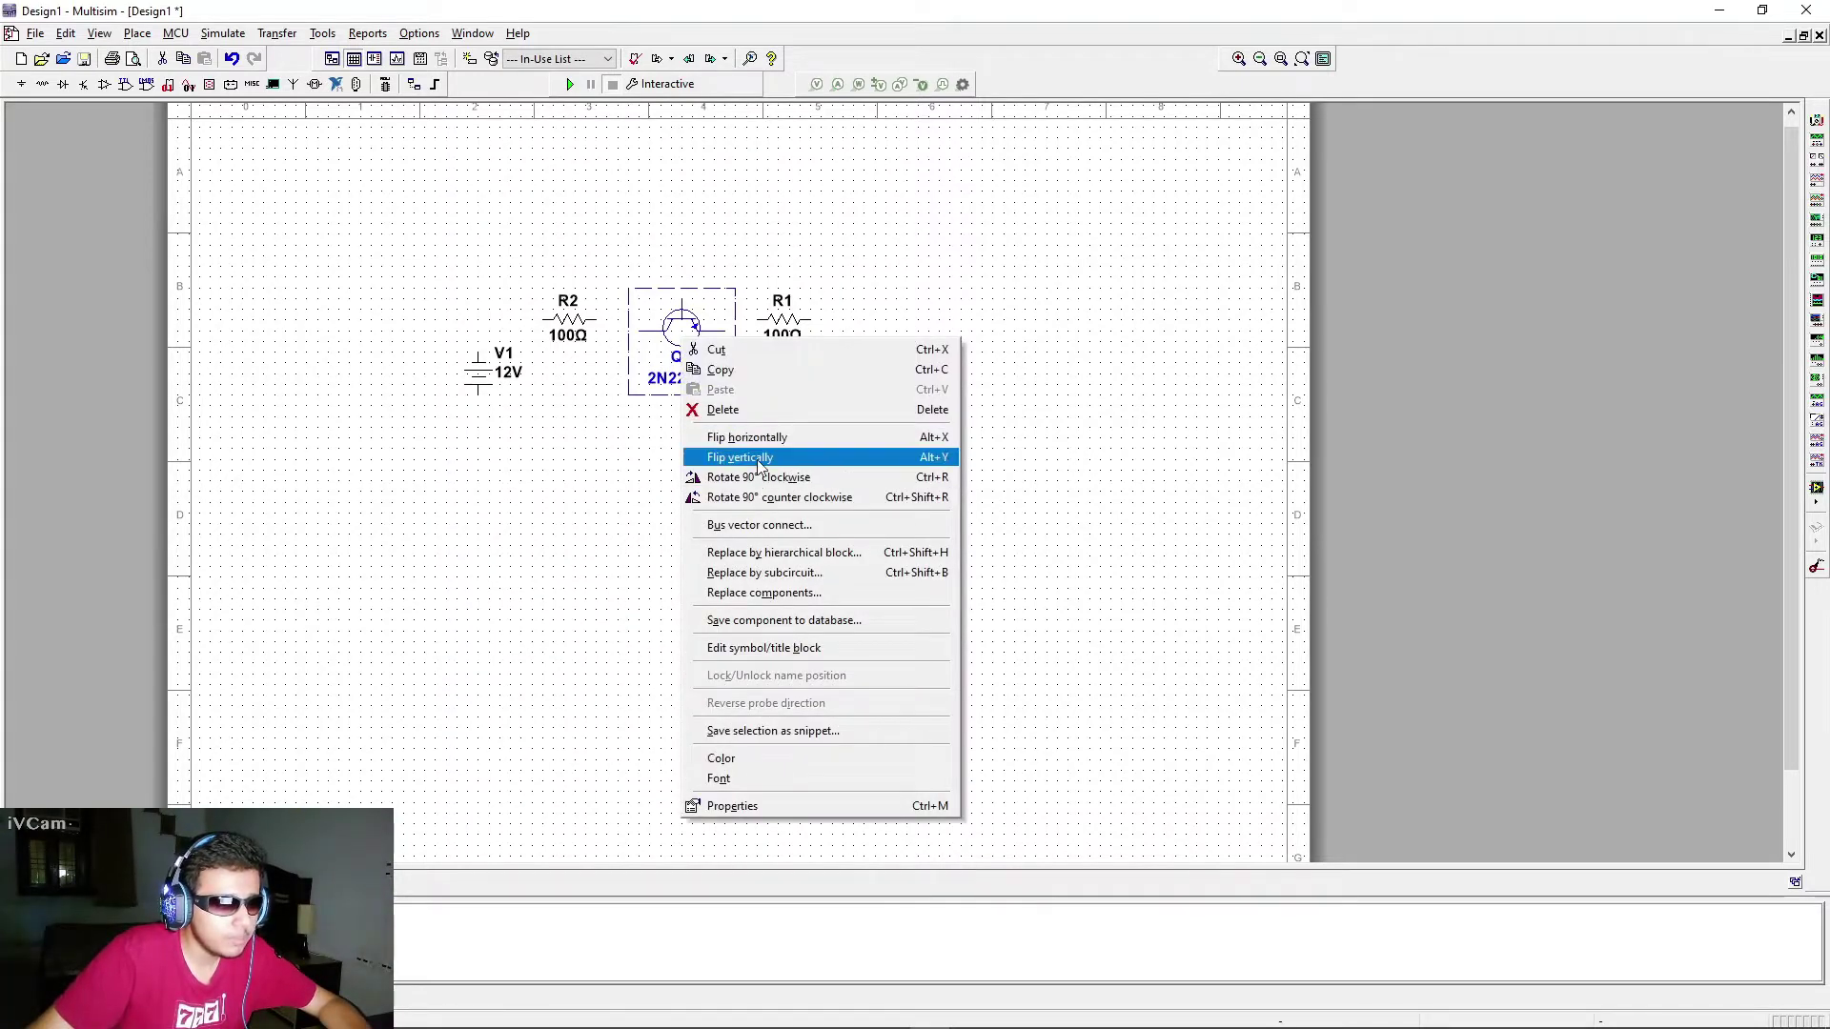
{"action": "left_click", "coordinate": [753, 439]}
Step: Flip transistor Q1 horizontally so its emitter faces R2, and wire V1's positive terminal to resistor R2
{"action": "right_click", "coordinate": [690, 326]}
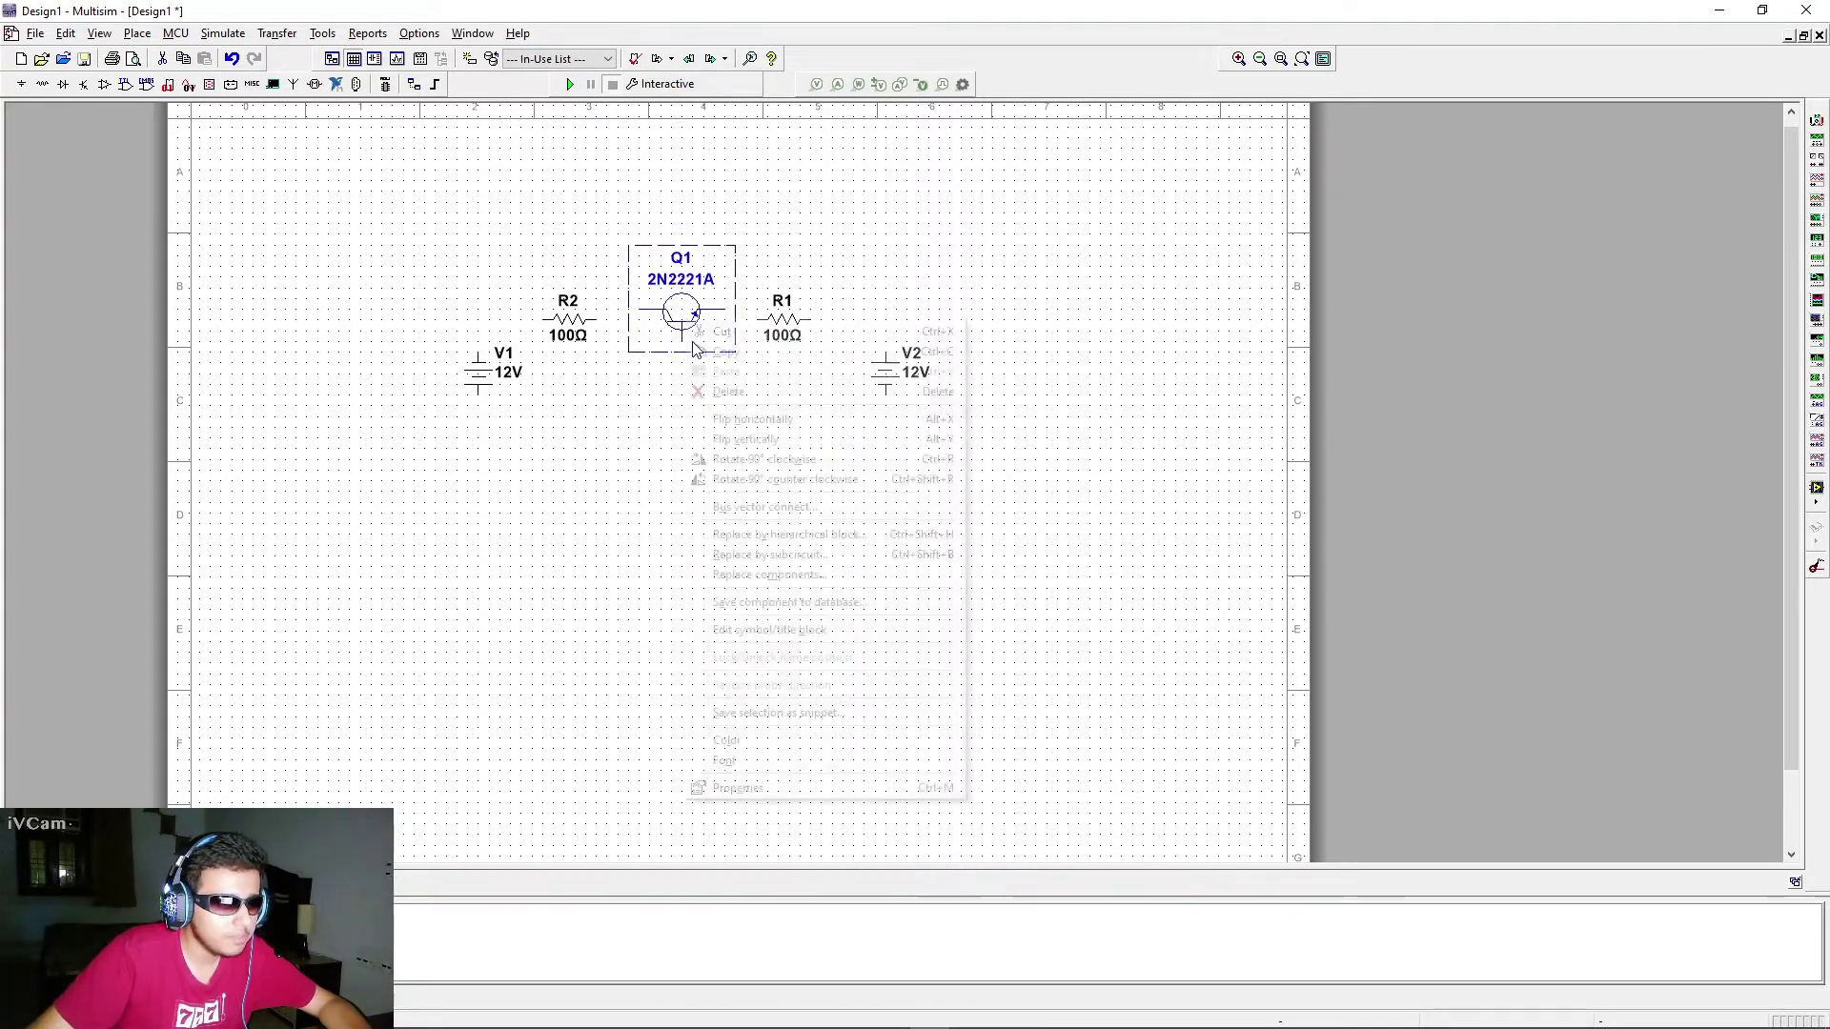
{"action": "left_click", "coordinate": [755, 420]}
{"action": "left_click", "coordinate": [535, 503]}
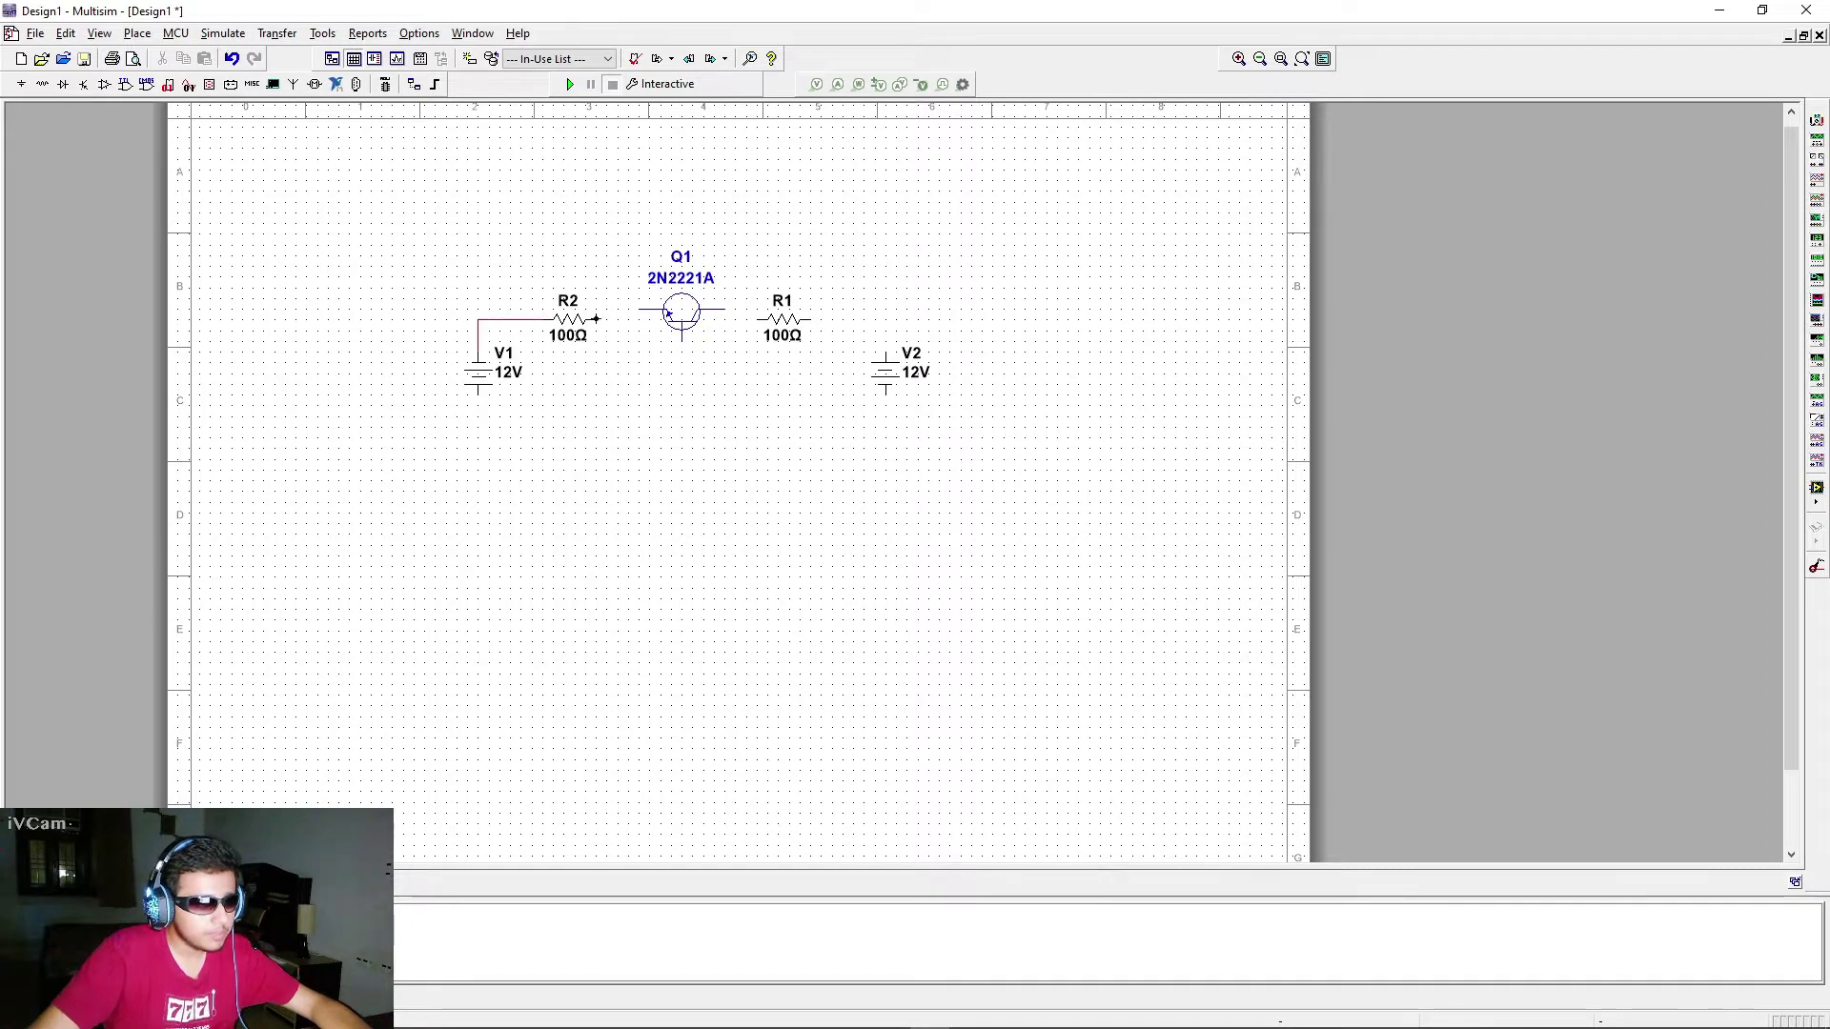
Step: Move transistor Q1 down in line with the resistors and wire its emitter to R2 and its collector to R1
{"action": "left_click", "coordinate": [677, 317]}
{"action": "left_click_drag", "start_coordinate": [677, 318], "coordinate": [677, 329]}
{"action": "left_click", "coordinate": [606, 332]}
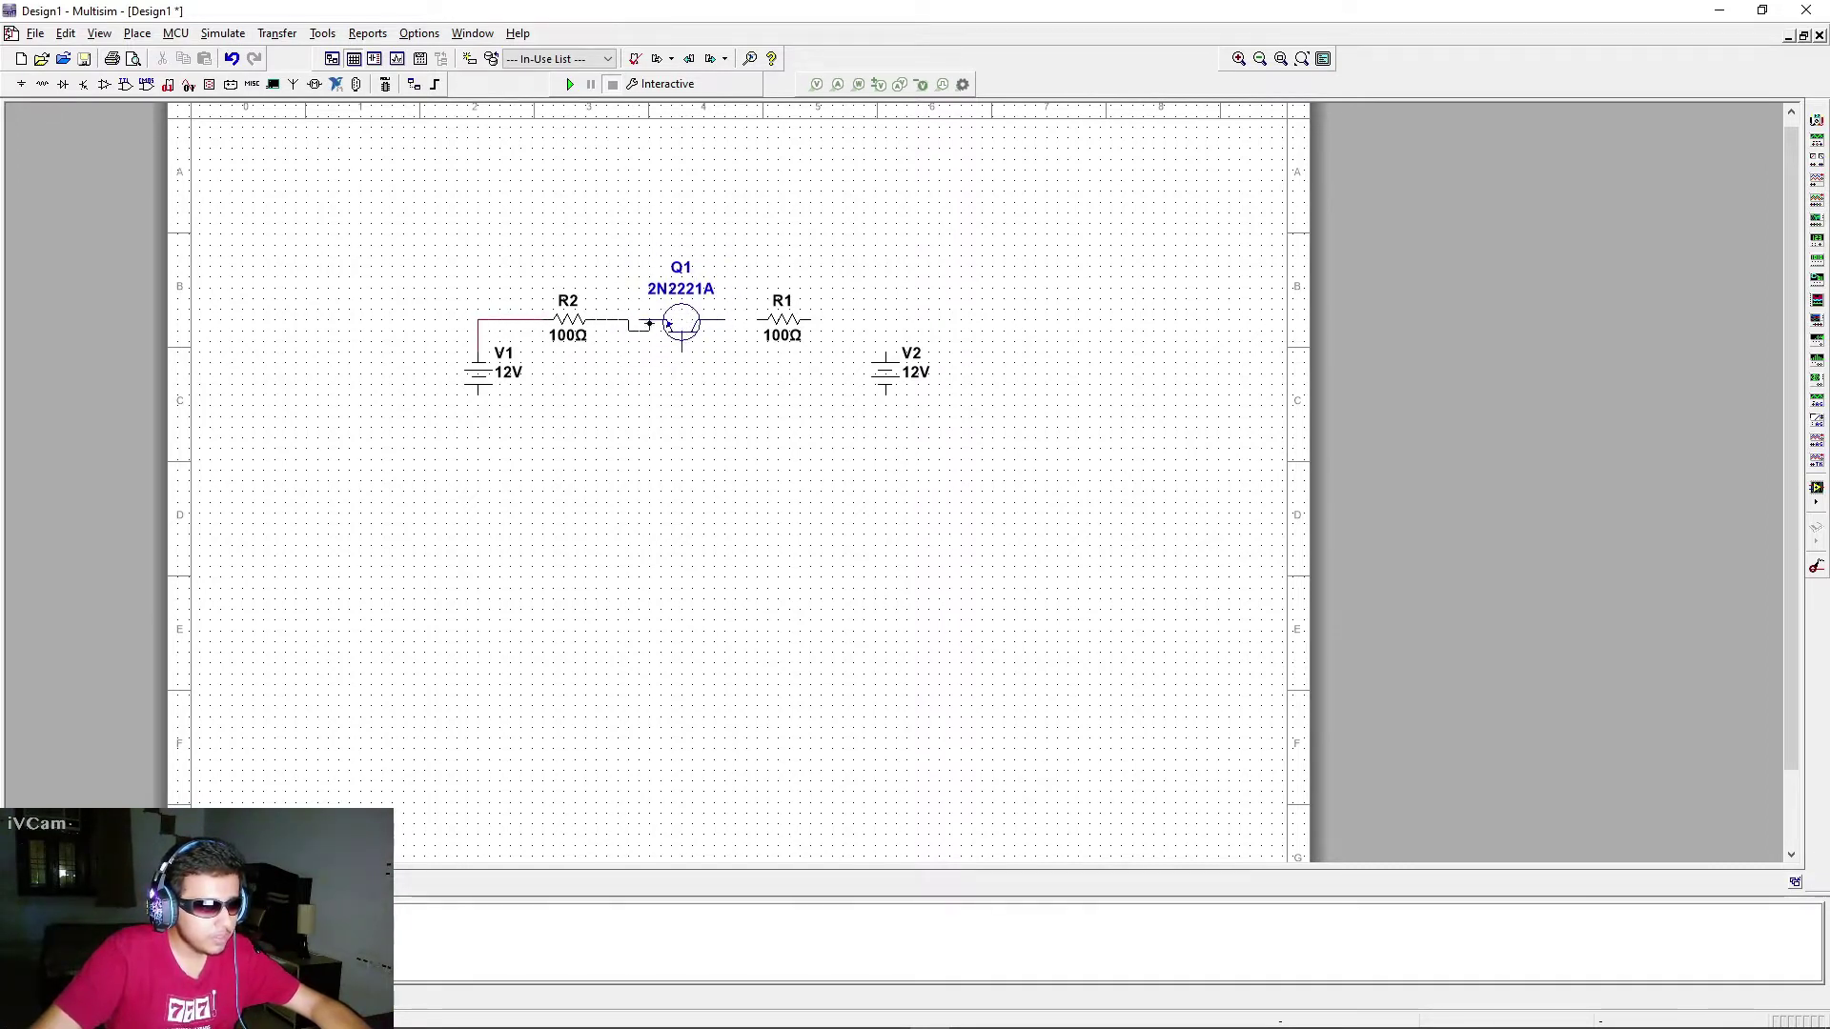
{"action": "left_click", "coordinate": [664, 320]}
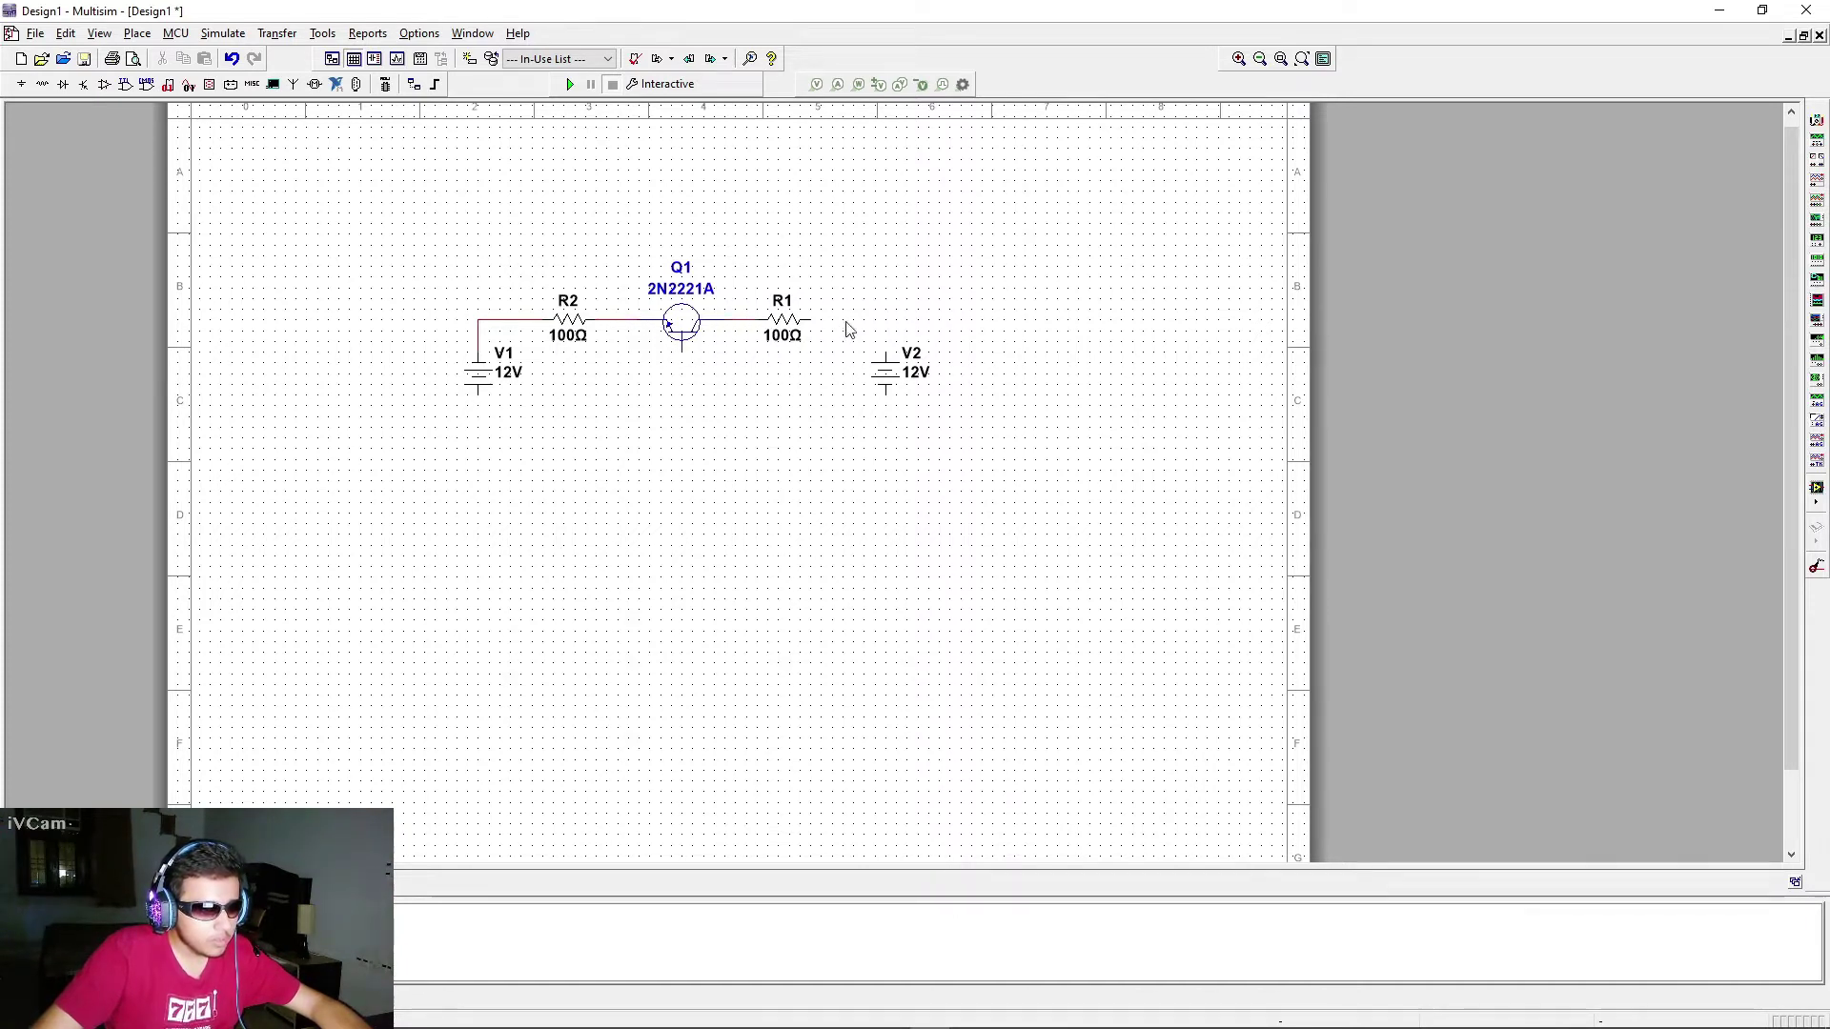
Step: Wire R1's free end to V2's positive terminal and join the negative terminals of both sources with a wire
{"action": "left_click", "coordinate": [812, 317]}
{"action": "left_click", "coordinate": [885, 353]}
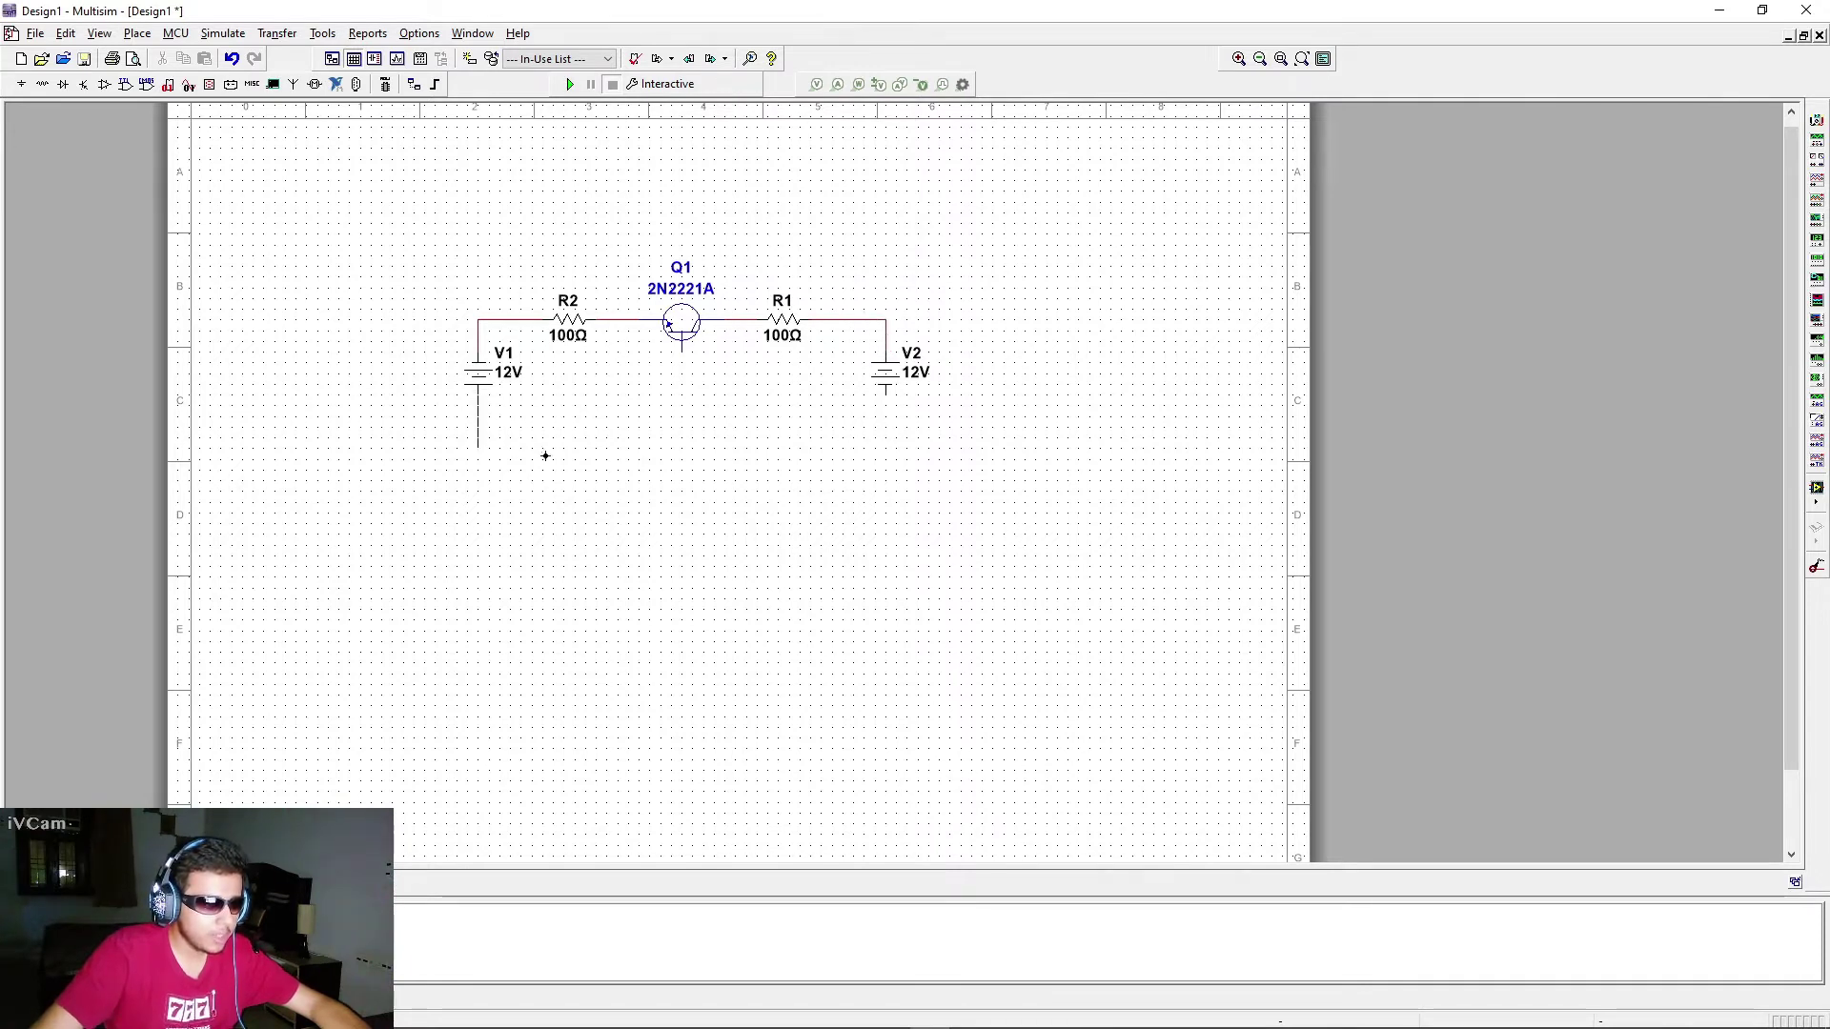
{"action": "left_click", "coordinate": [886, 394]}
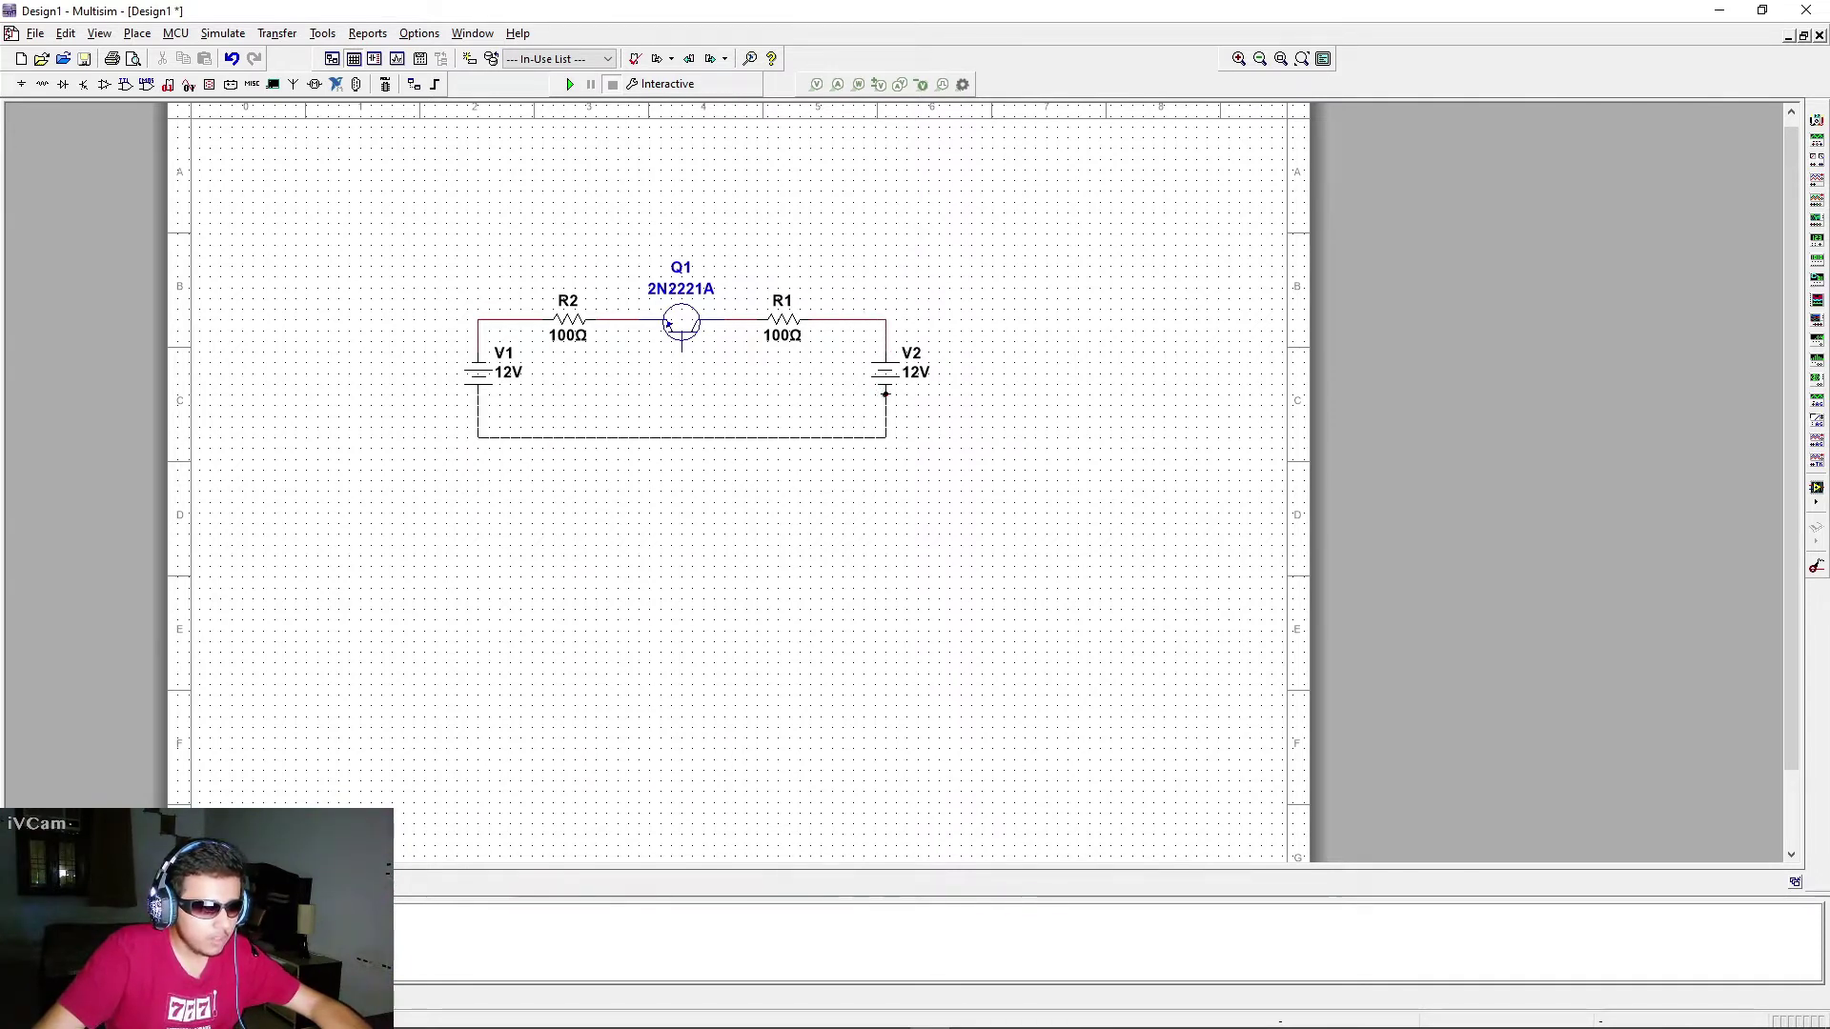
Step: Place a GROUND from the Sources group's POWER_SOURCES family below the lower wire, directly beneath the transistor, and finish placing components
{"action": "left_click", "coordinate": [138, 33]}
{"action": "left_click", "coordinate": [172, 55]}
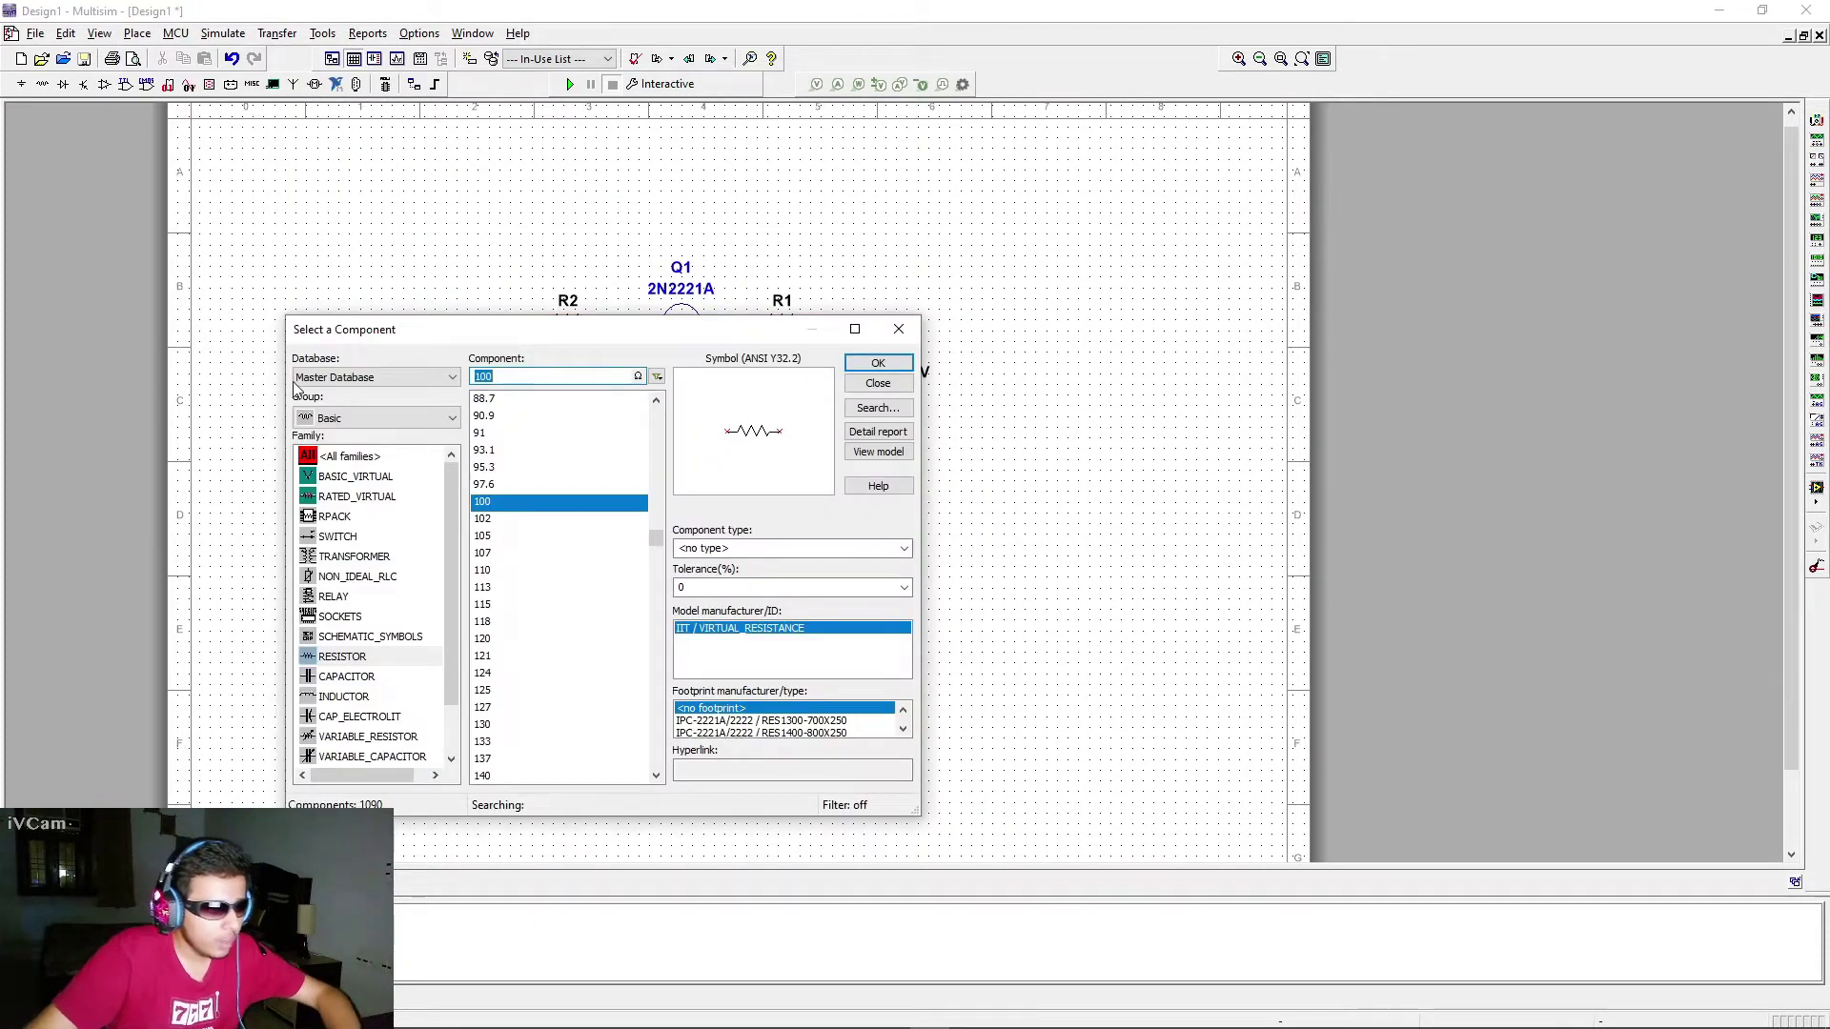
{"action": "left_click", "coordinate": [382, 417]}
{"action": "left_click", "coordinate": [371, 435]}
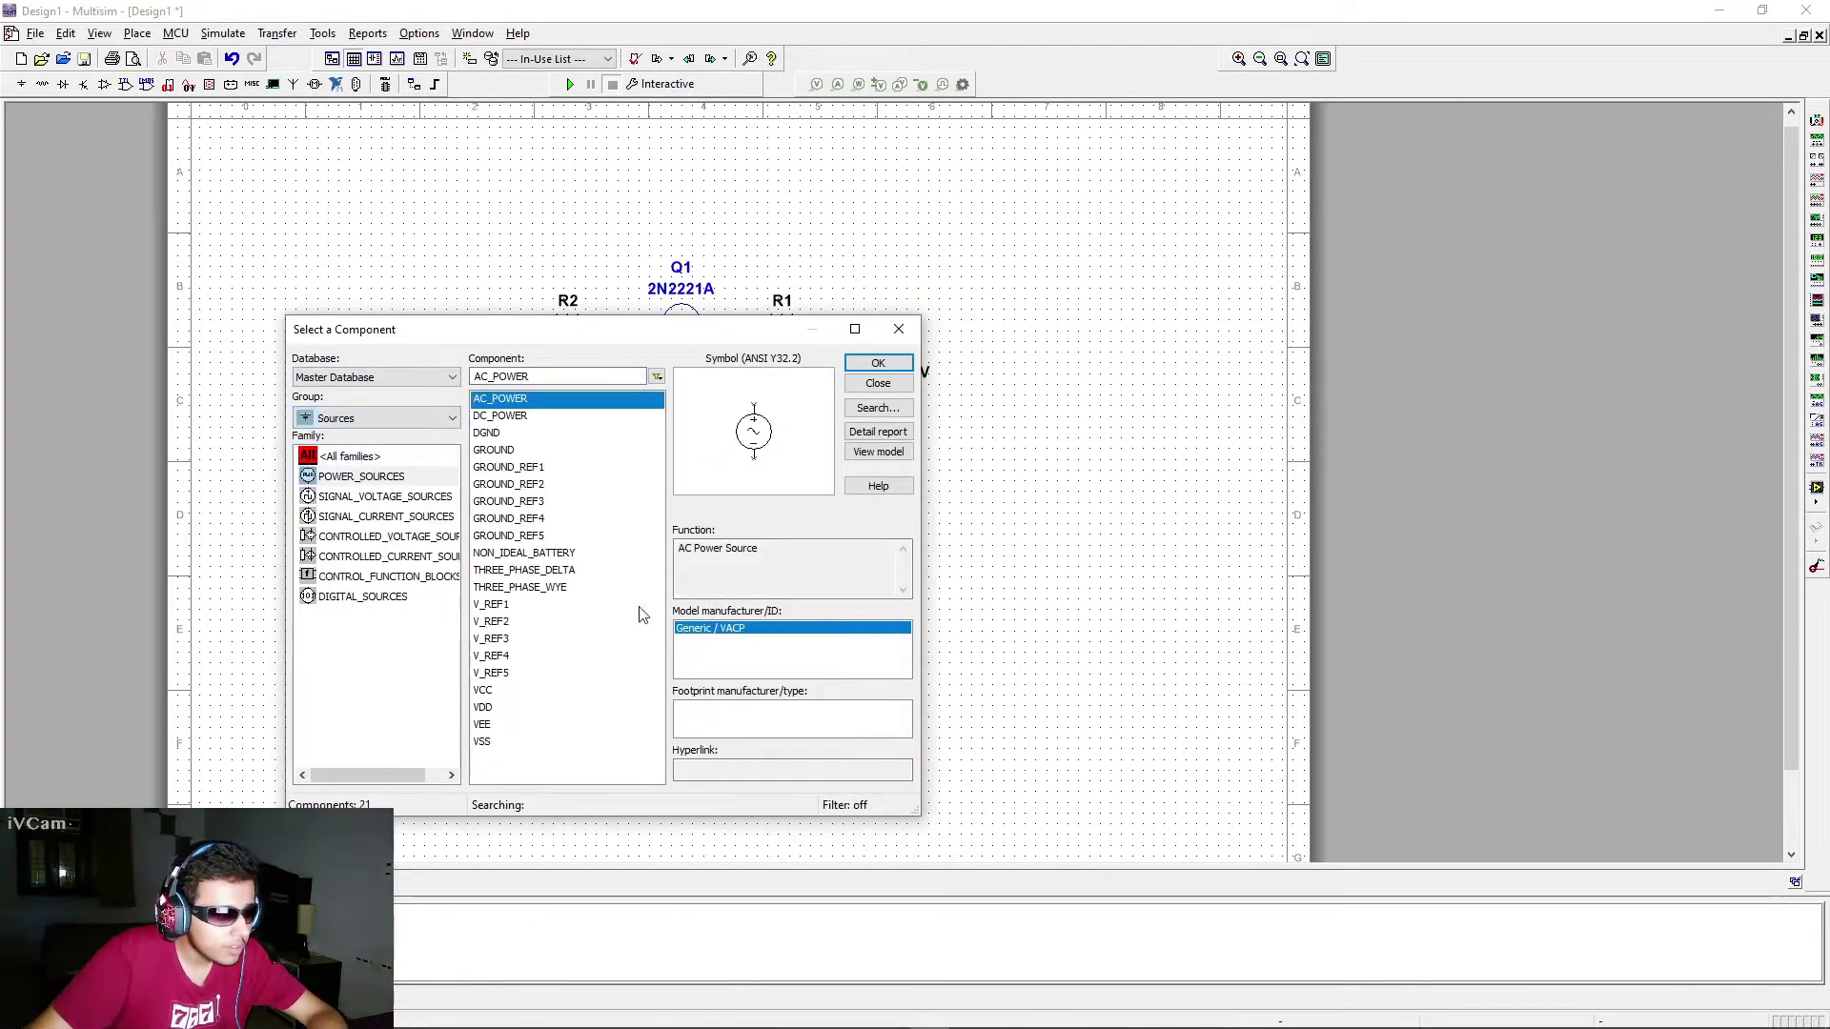
{"action": "double_click", "coordinate": [508, 449]}
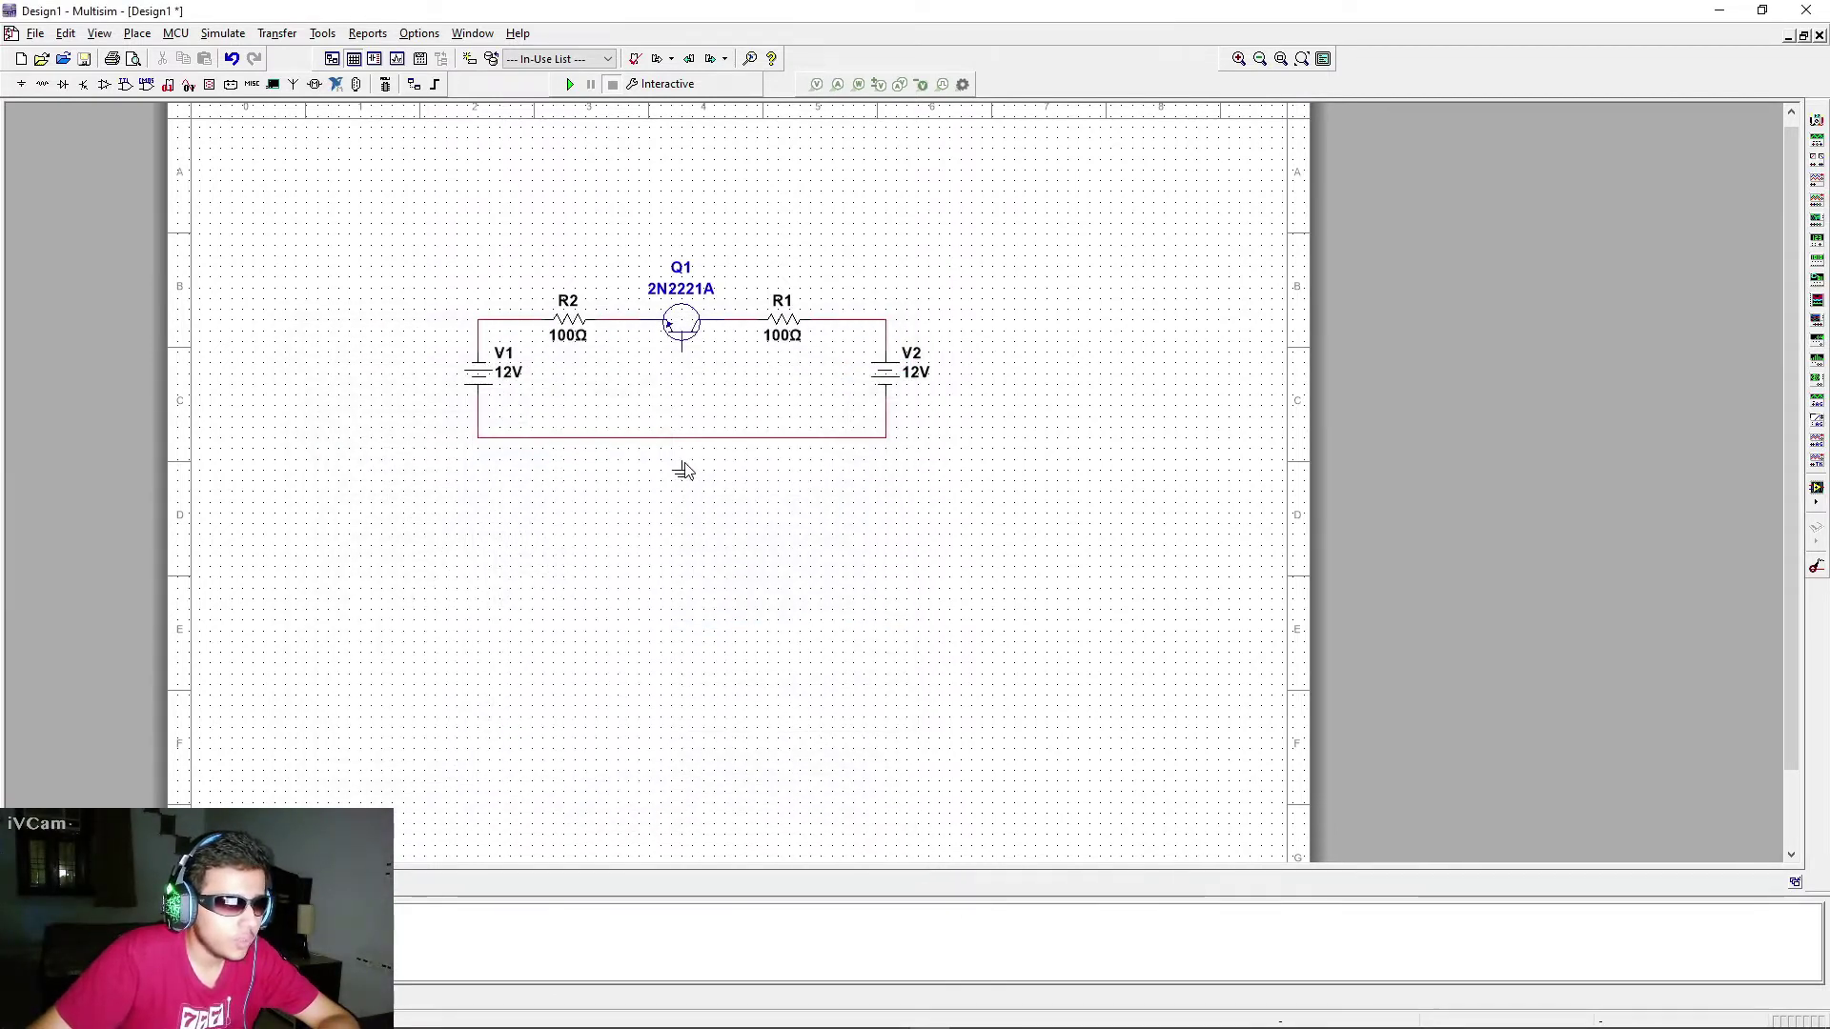
{"action": "key", "text": "Escape"}
{"action": "left_click", "coordinate": [869, 360]}
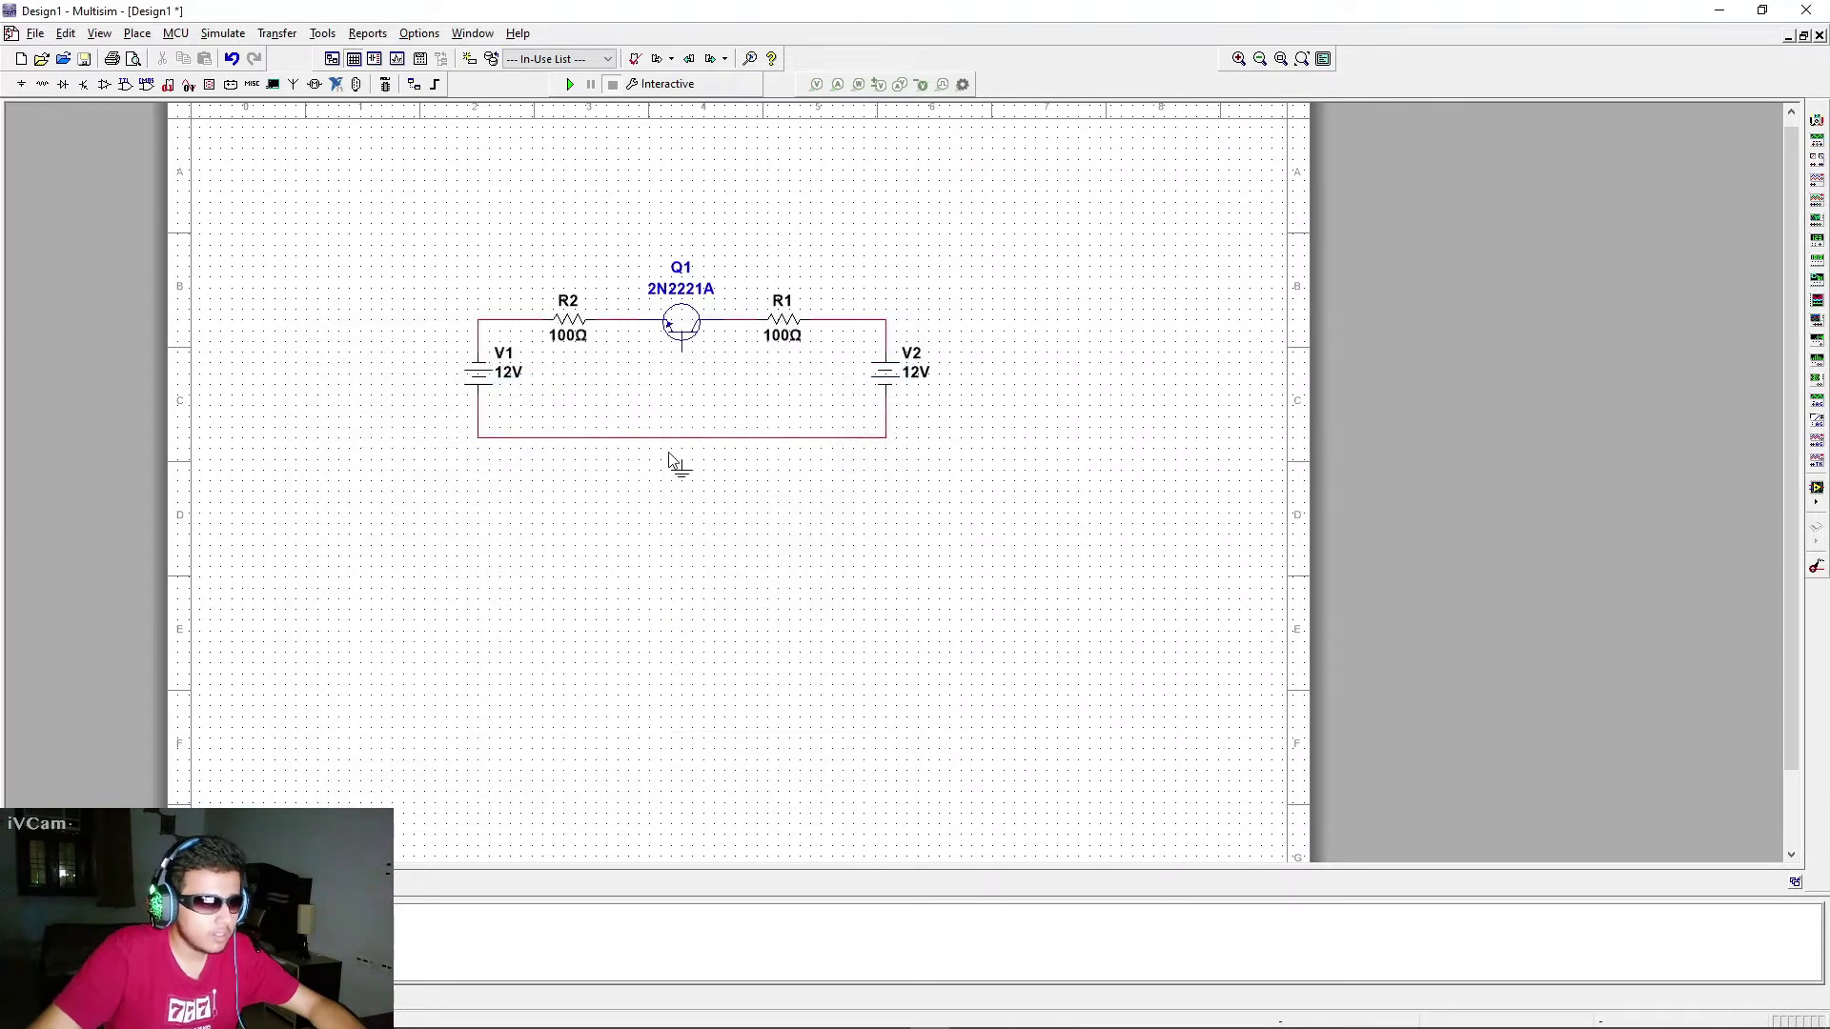
Step: Wire the ground symbol and the base of transistor Q1 to the same point on the lower wire
{"action": "left_click", "coordinate": [682, 462]}
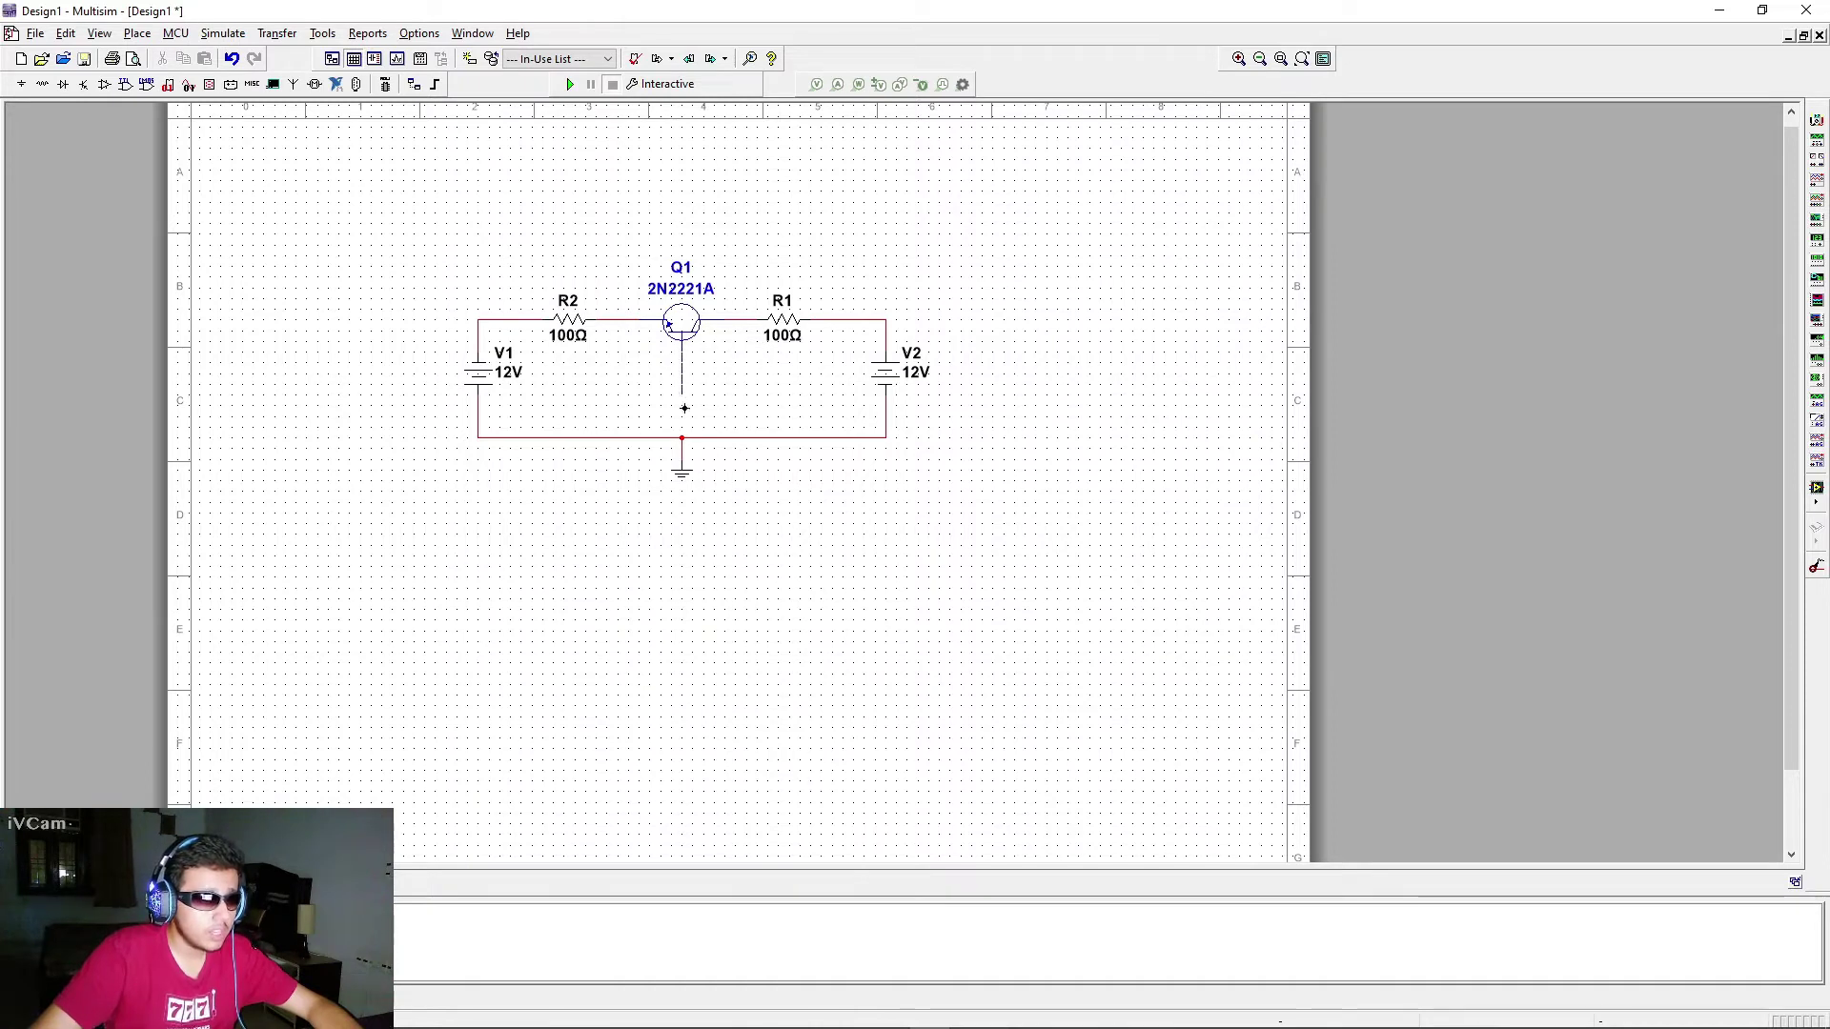
{"action": "left_click", "coordinate": [682, 438]}
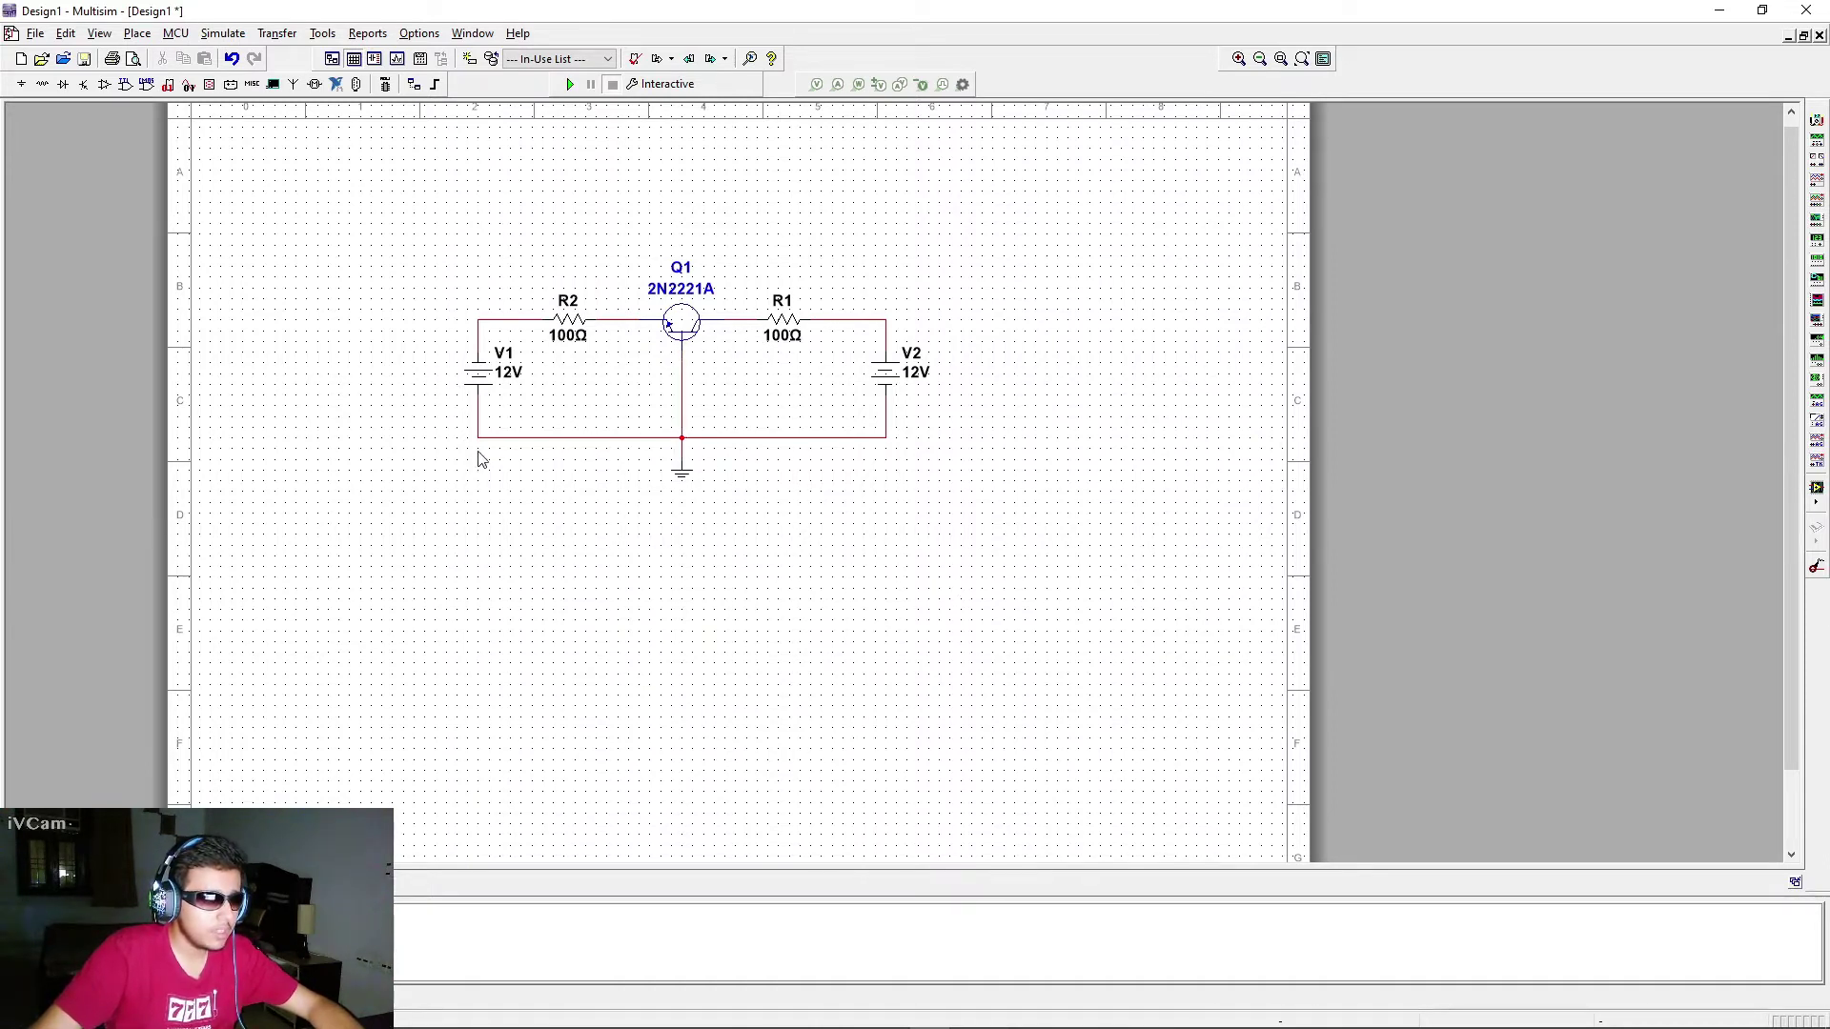
Step: Move the name and voltage labels of source V1 to the left of its symbol
{"action": "left_click_drag", "start_coordinate": [503, 359], "coordinate": [434, 378]}
{"action": "left_click_drag", "start_coordinate": [444, 343], "coordinate": [449, 353]}
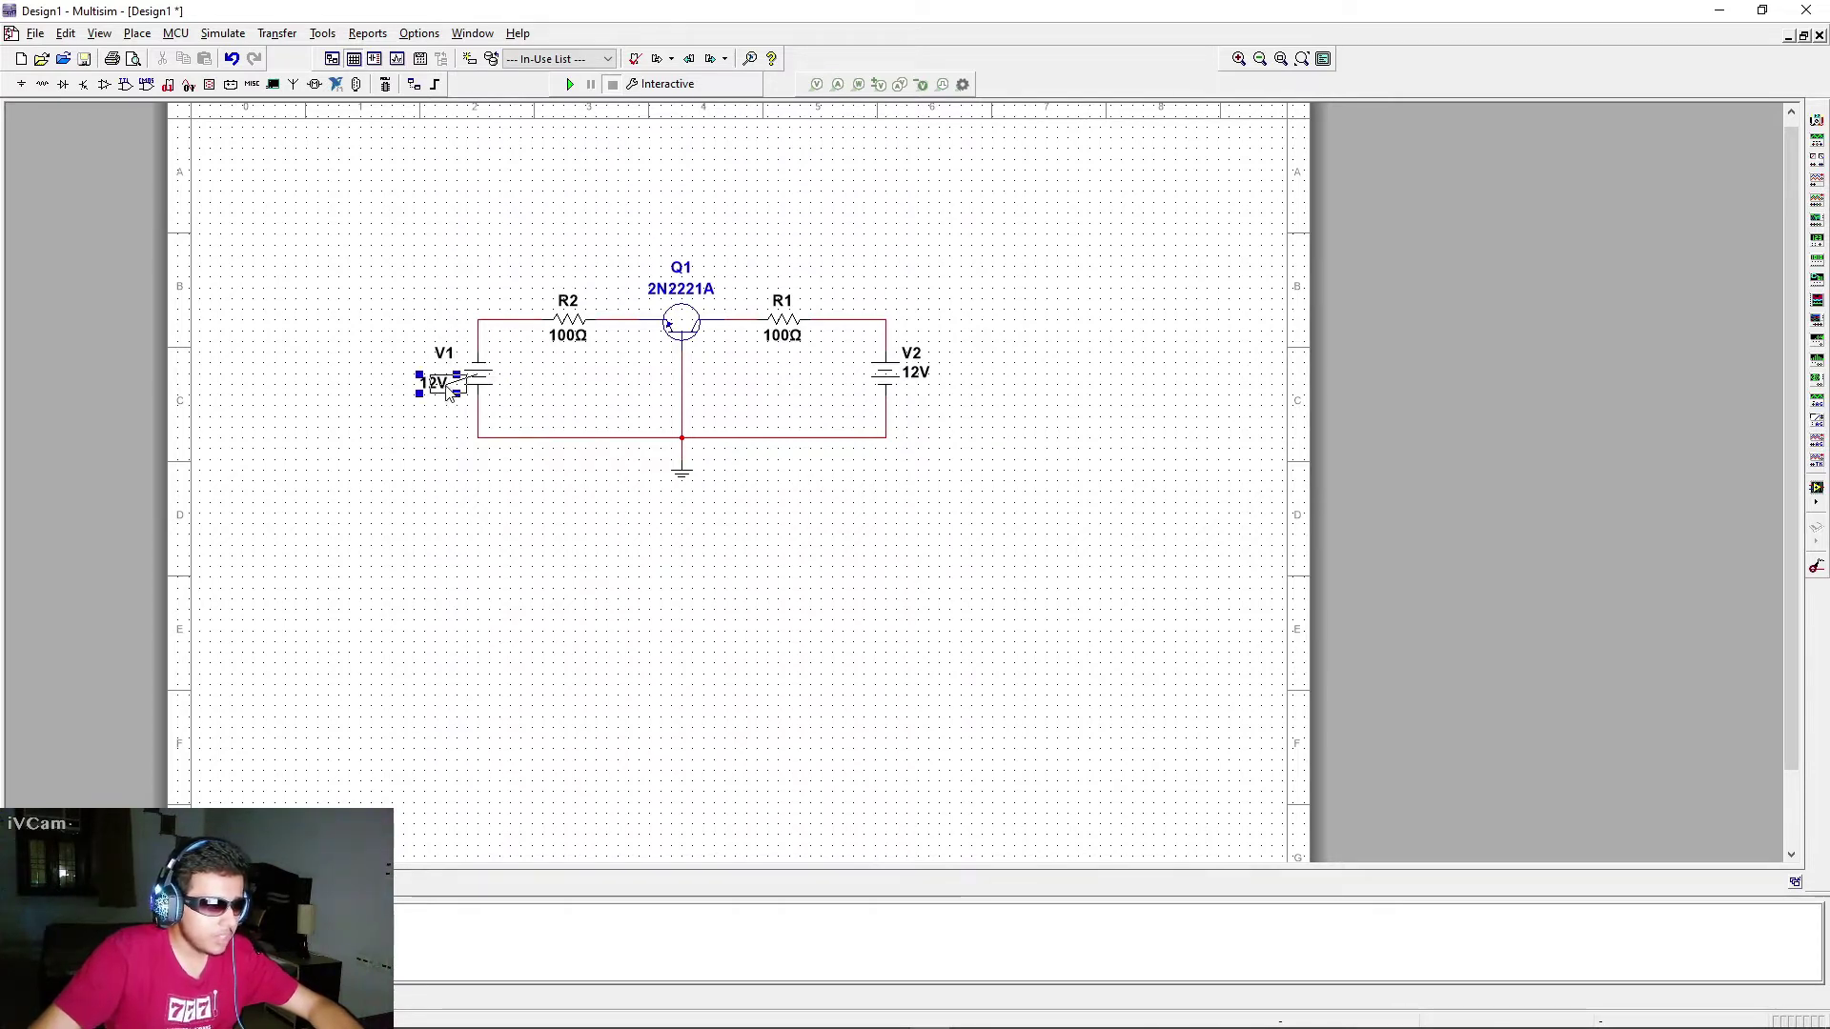
Step: Change the reference designator of source V1 to VBE
{"action": "double_click", "coordinate": [448, 355]}
{"action": "left_click_drag", "start_coordinate": [799, 297], "coordinate": [1042, 318]}
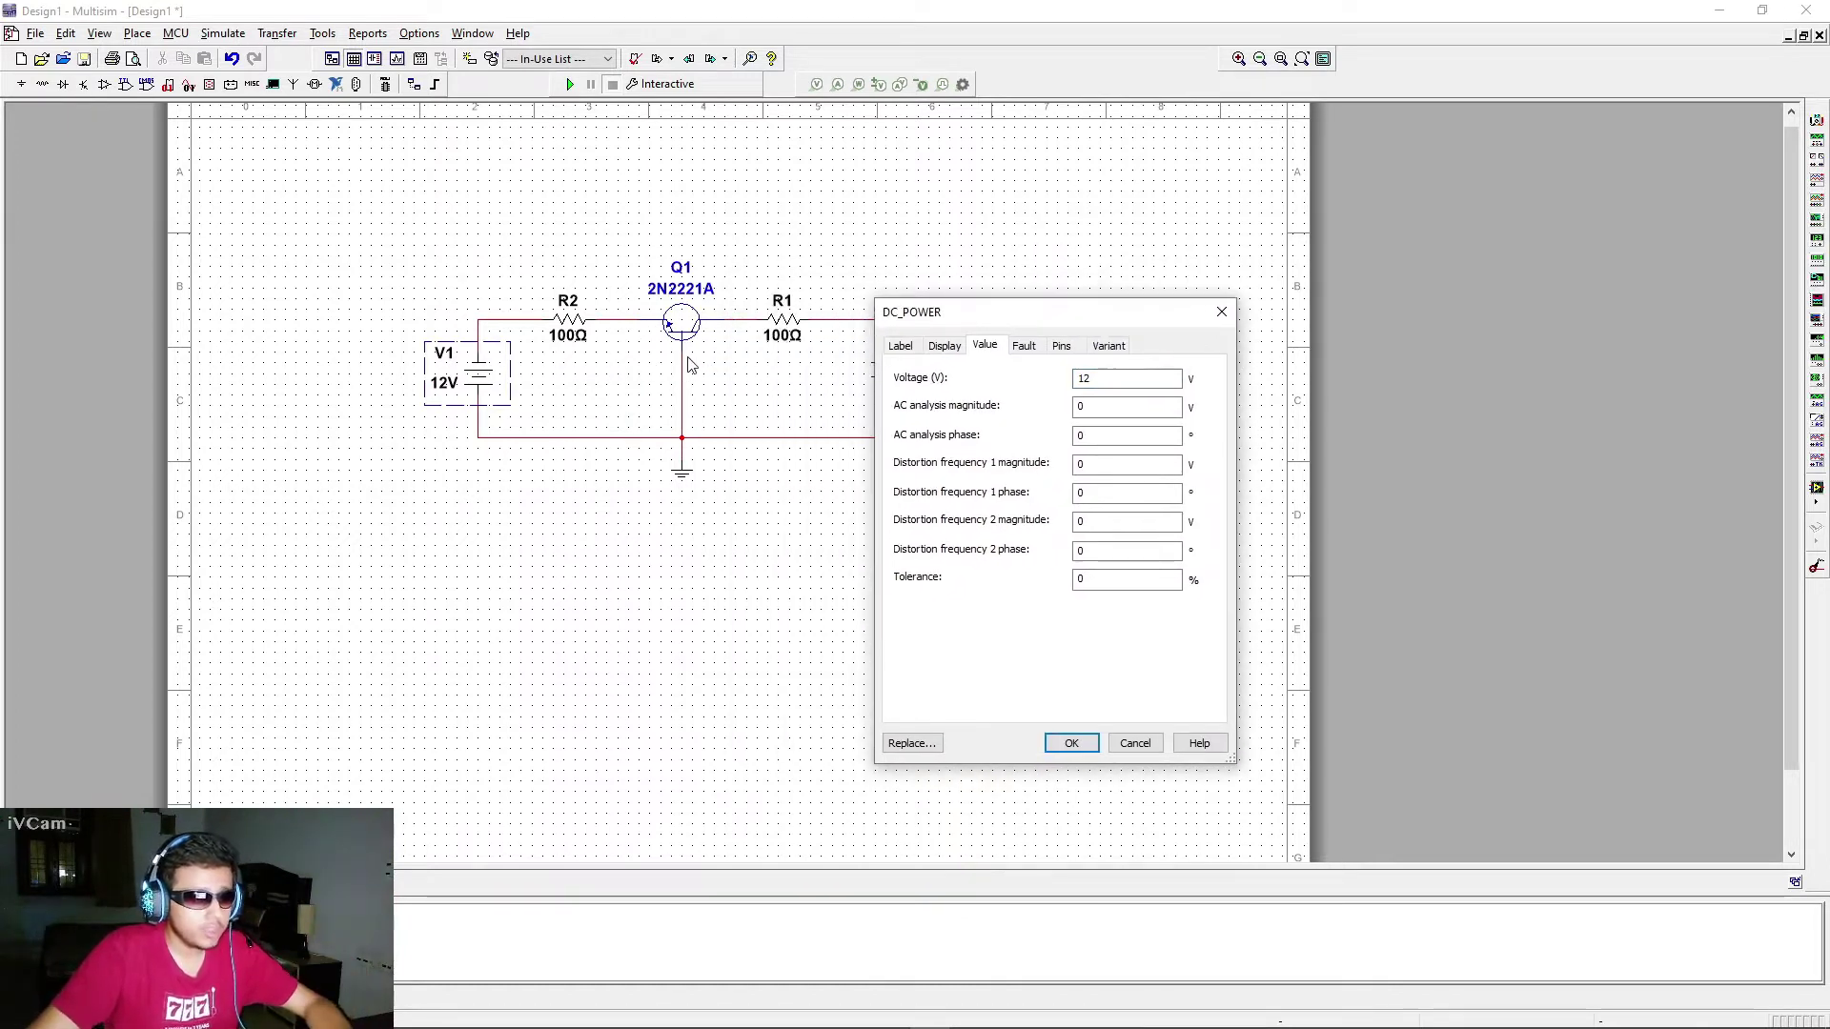
{"action": "left_click", "coordinate": [1117, 381]}
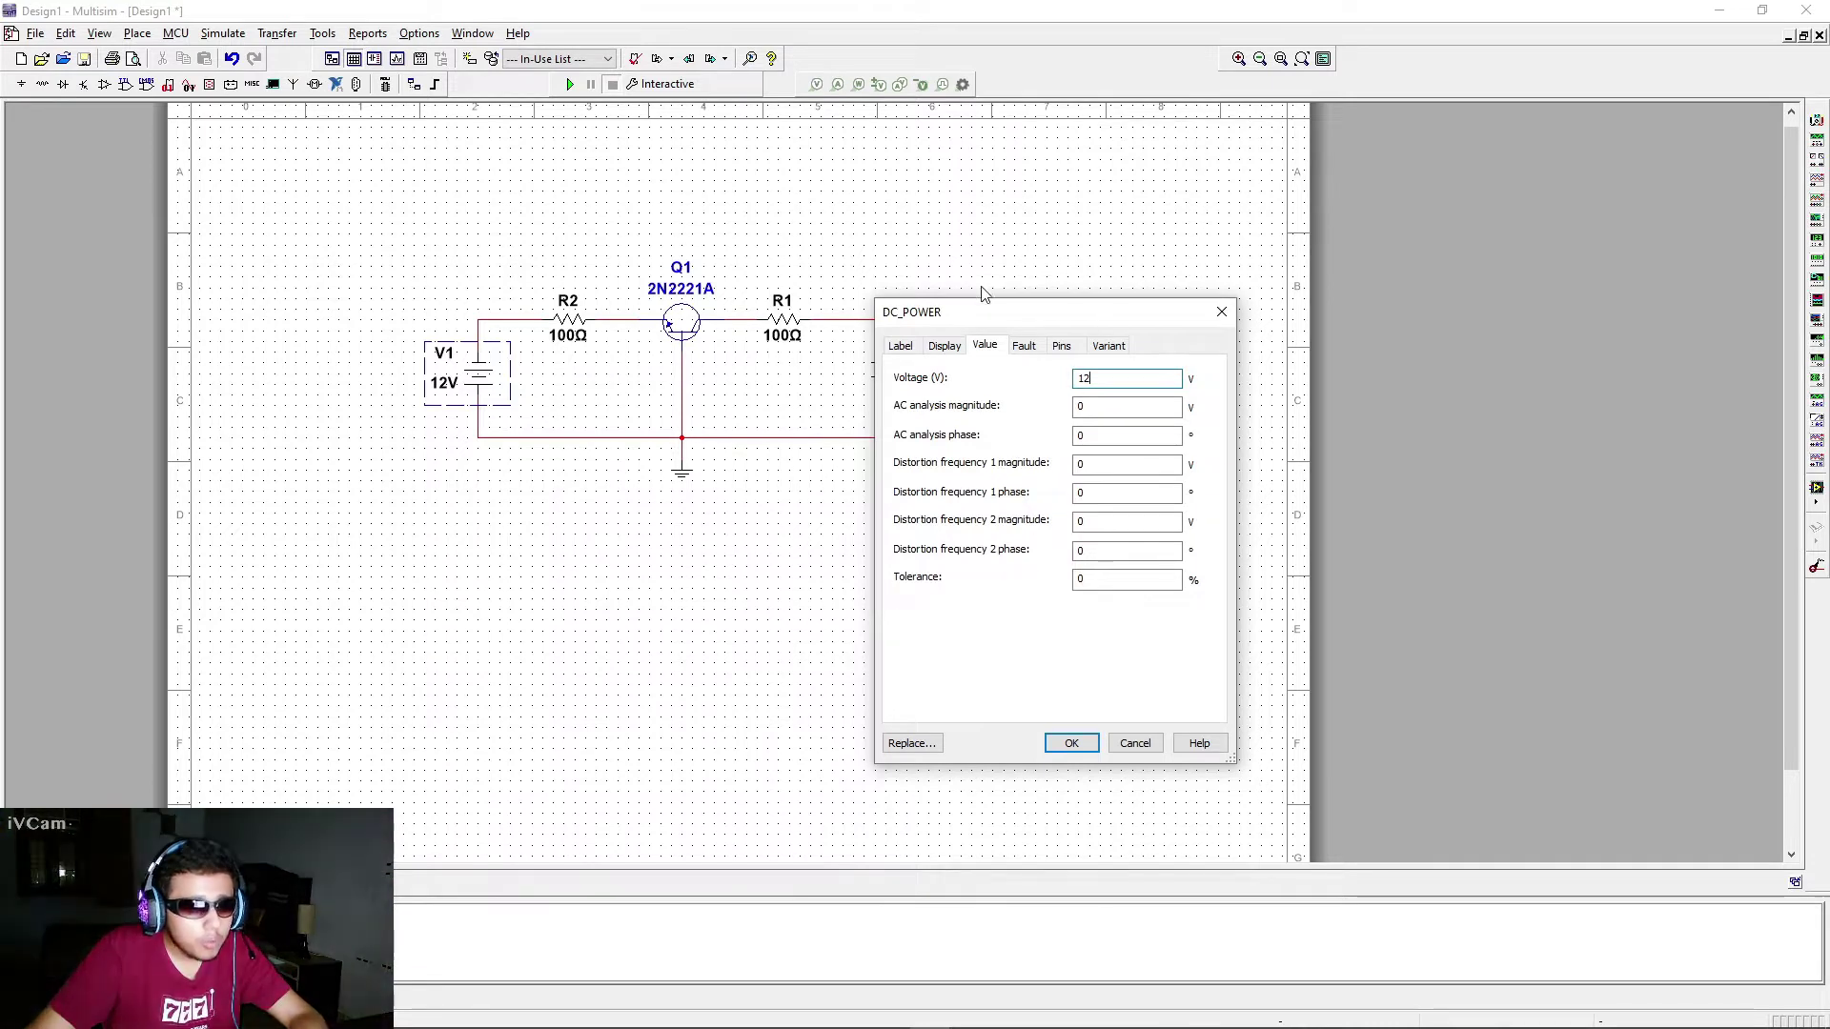
{"action": "left_click", "coordinate": [942, 349]}
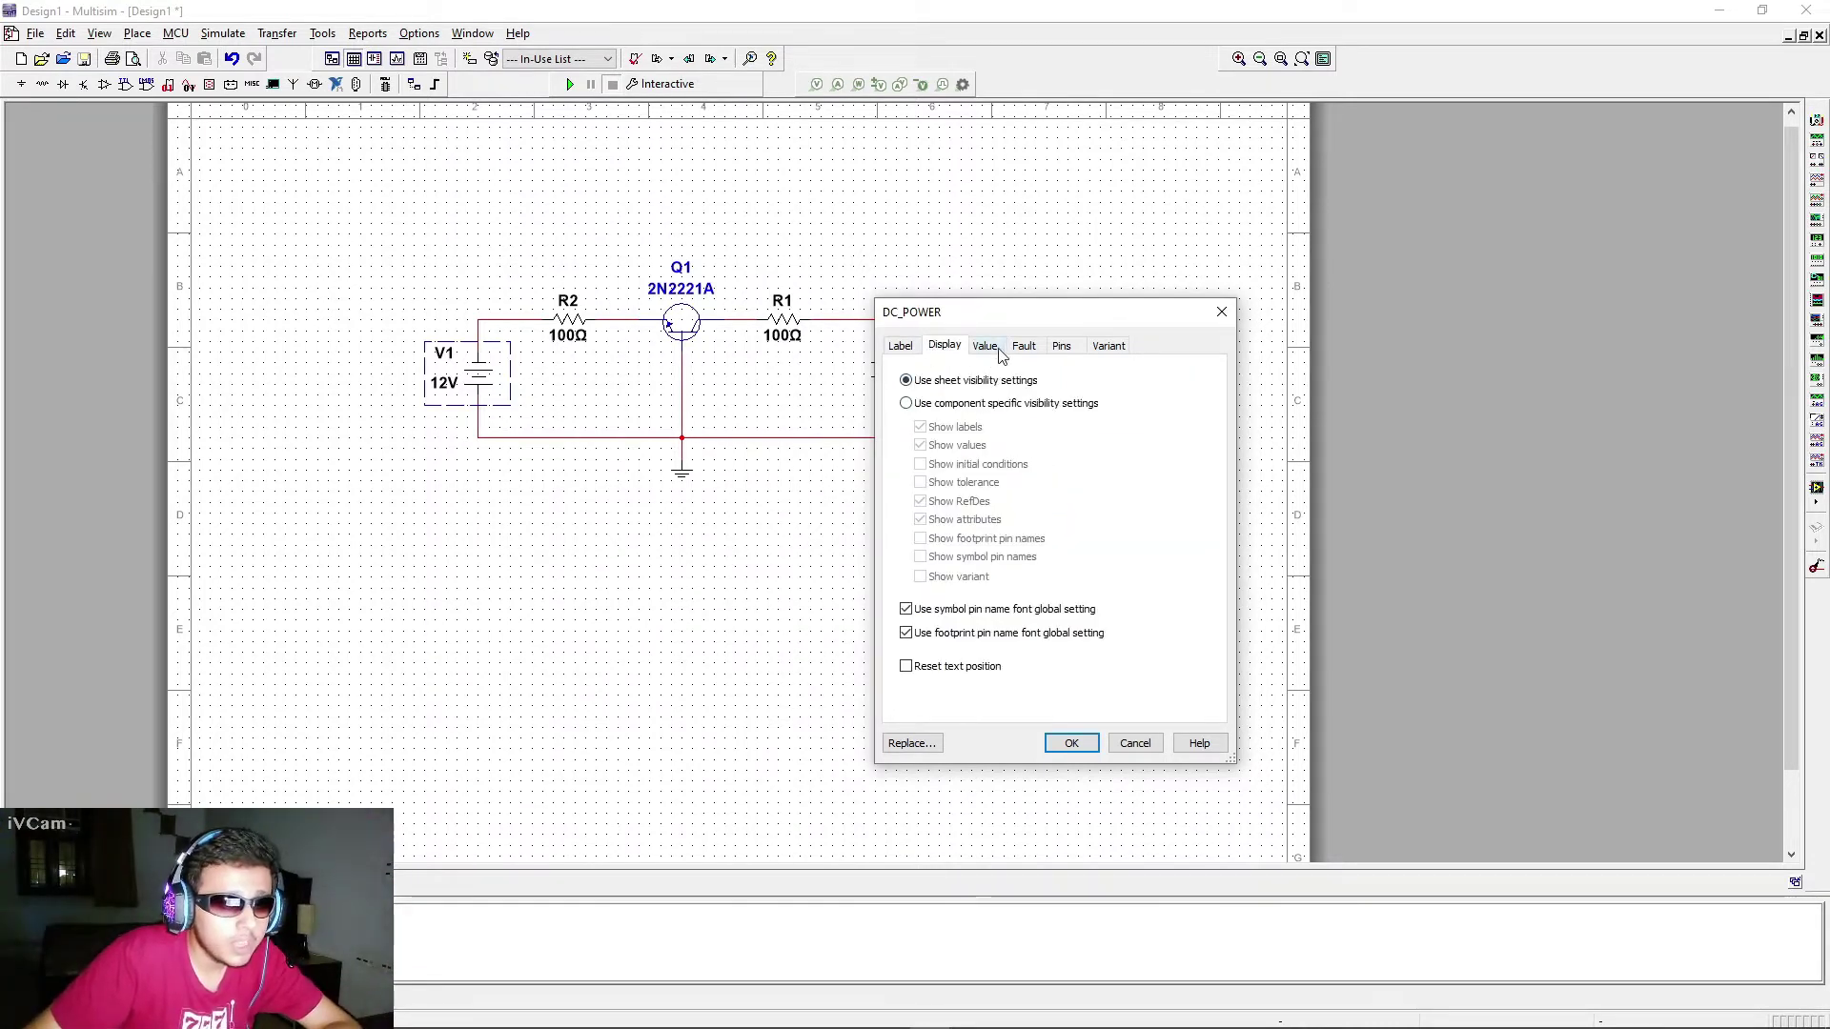
{"action": "left_click", "coordinate": [991, 349]}
{"action": "left_click", "coordinate": [900, 347]}
{"action": "double_click", "coordinate": [944, 399]}
{"action": "key", "text": "BackSpace"}
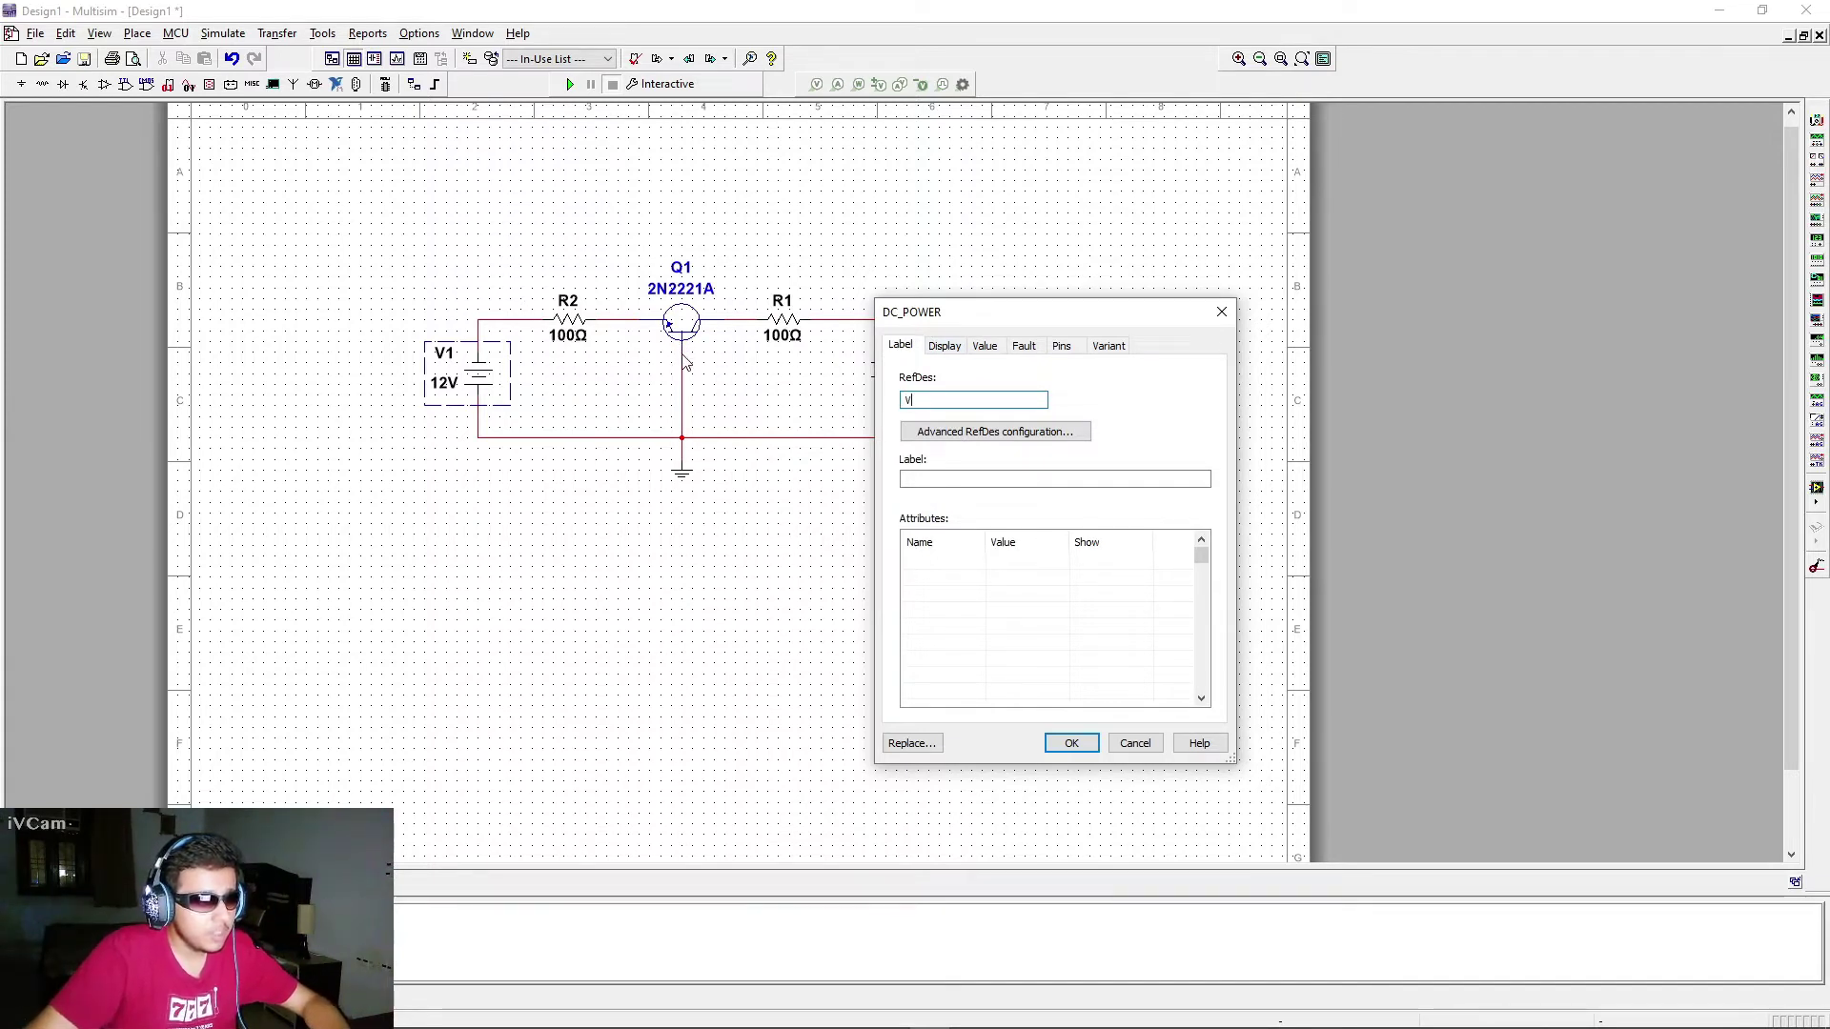
{"action": "type", "text": "V"}
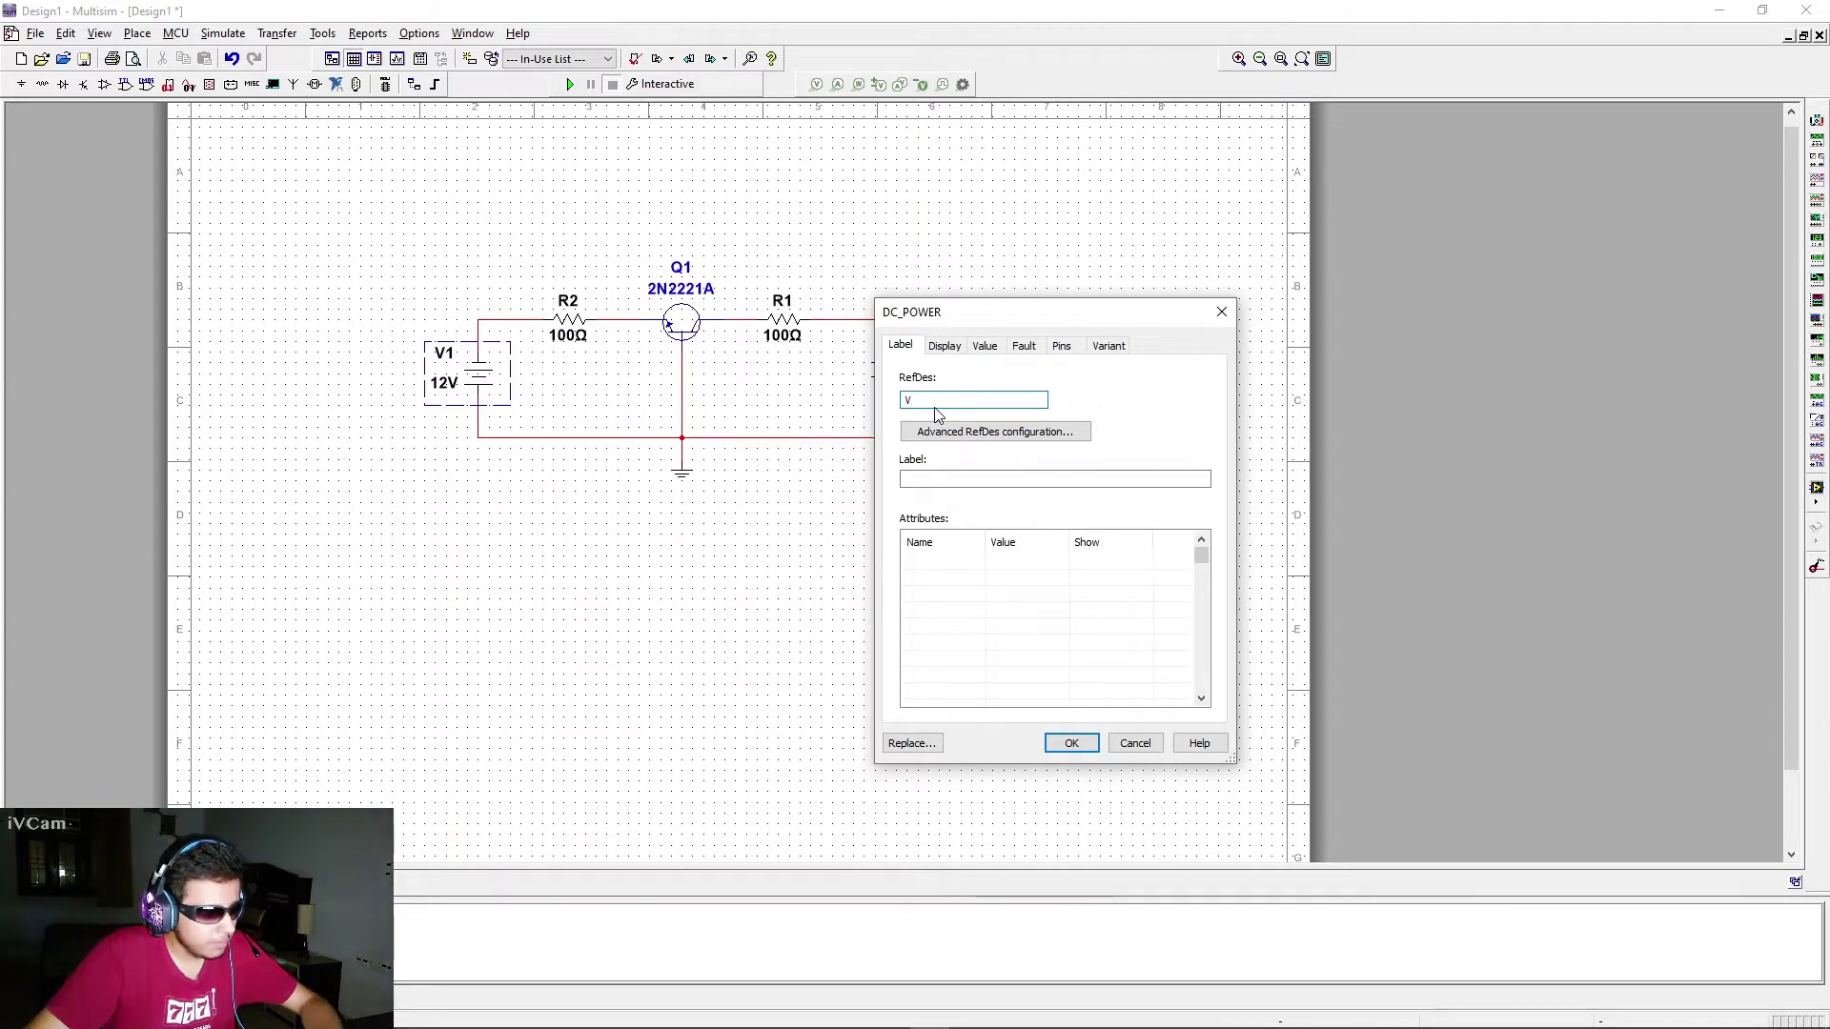
{"action": "type", "text": "BE"}
{"action": "left_click", "coordinate": [1072, 743]}
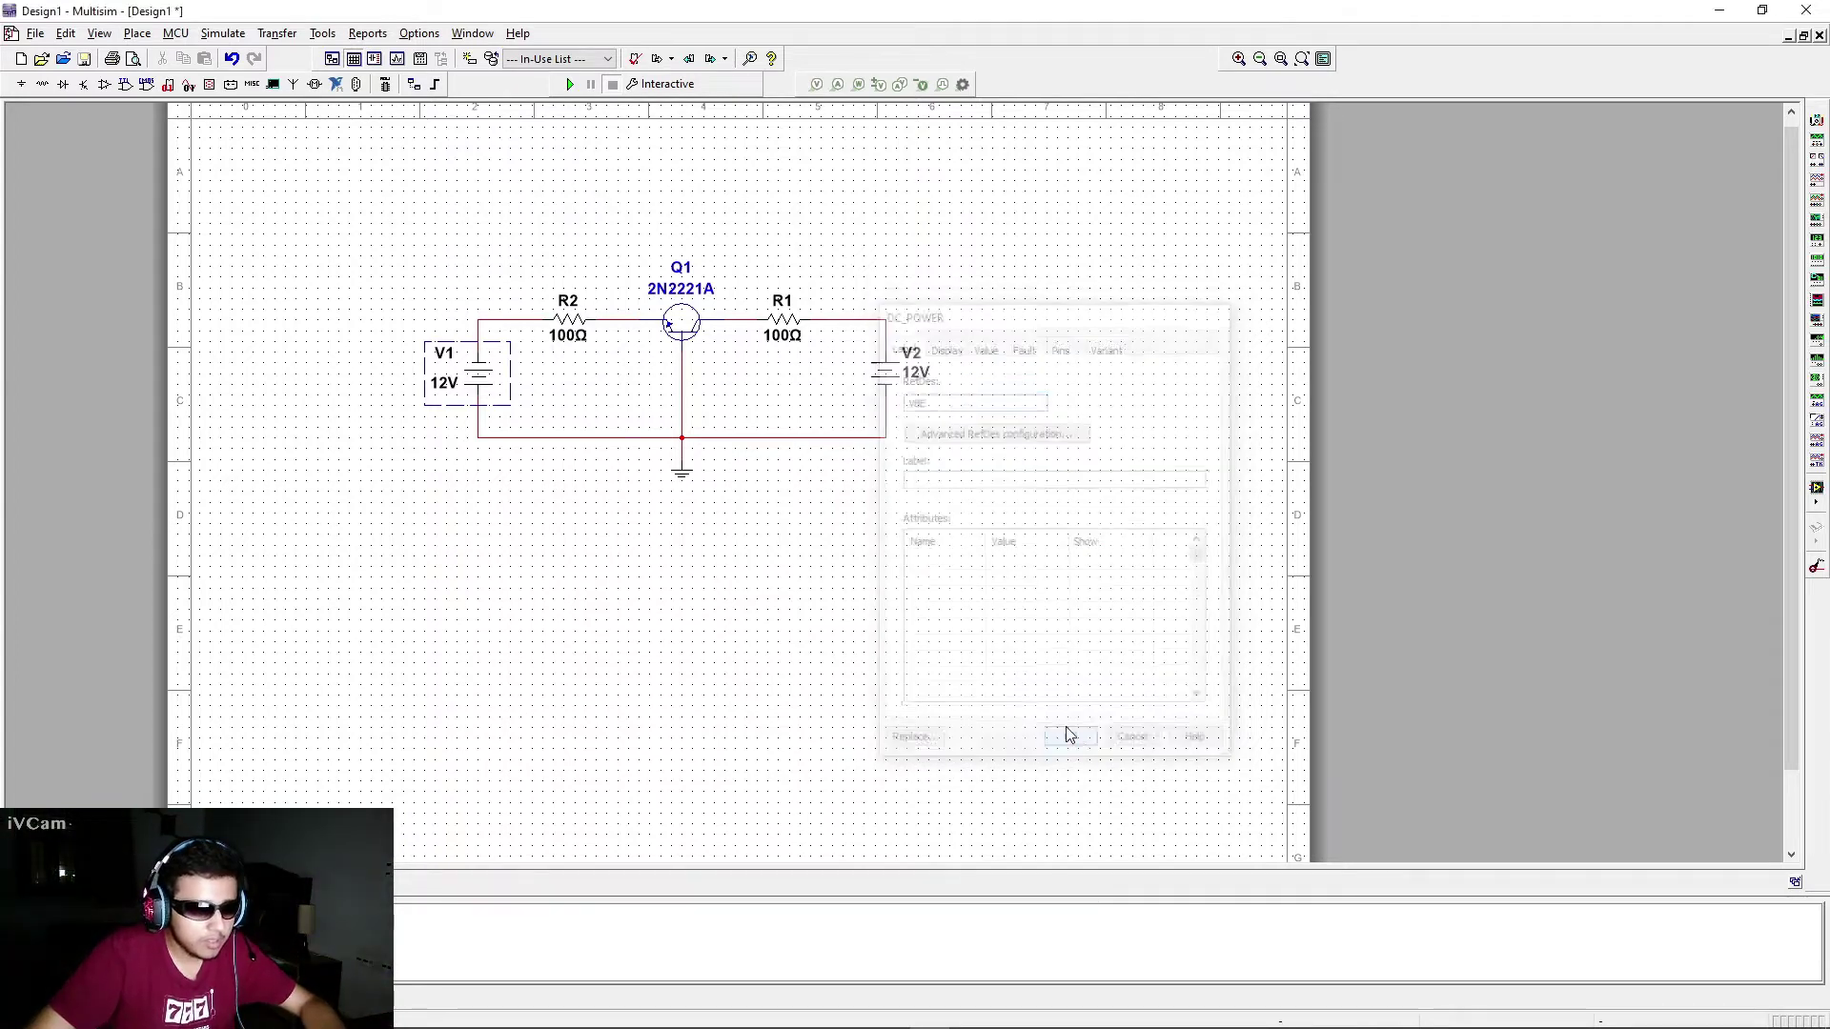
Step: Change the reference designator of source V2 to VCB
{"action": "double_click", "coordinate": [907, 357]}
{"action": "left_click", "coordinate": [931, 399]}
{"action": "left_click_drag", "start_coordinate": [969, 326], "coordinate": [1093, 324]}
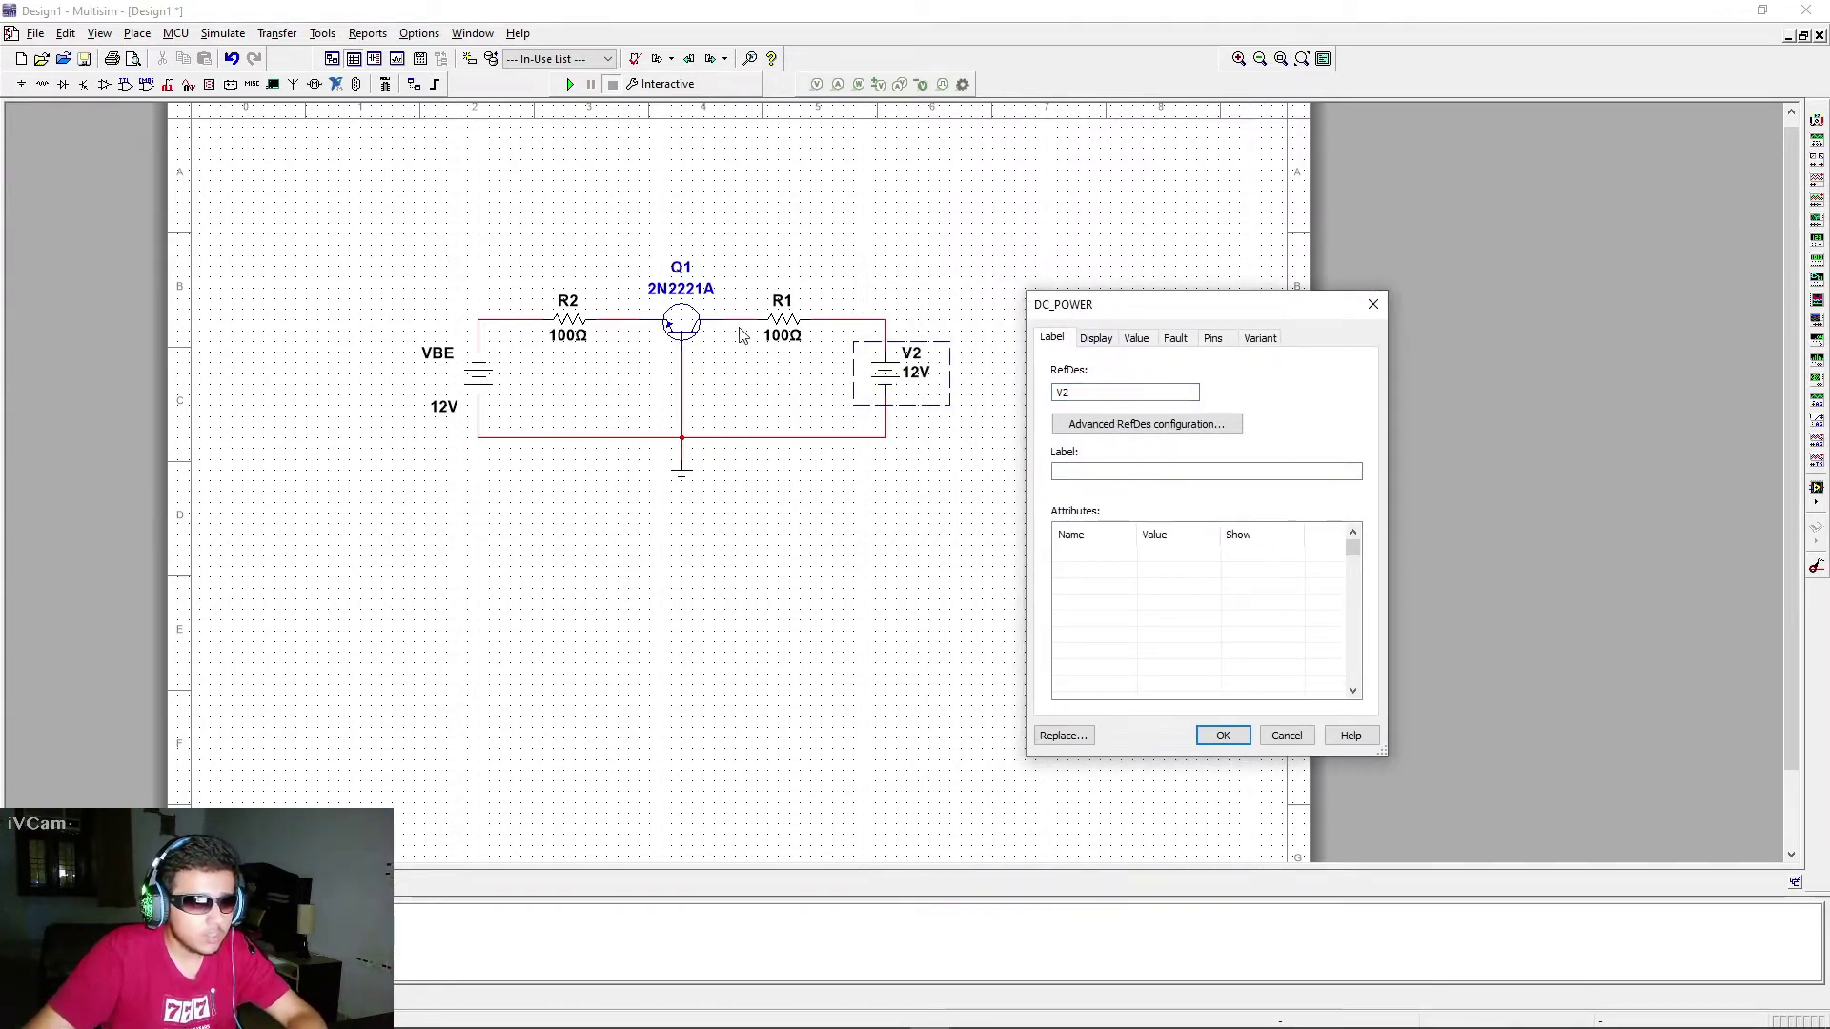
{"action": "left_click", "coordinate": [1104, 393]}
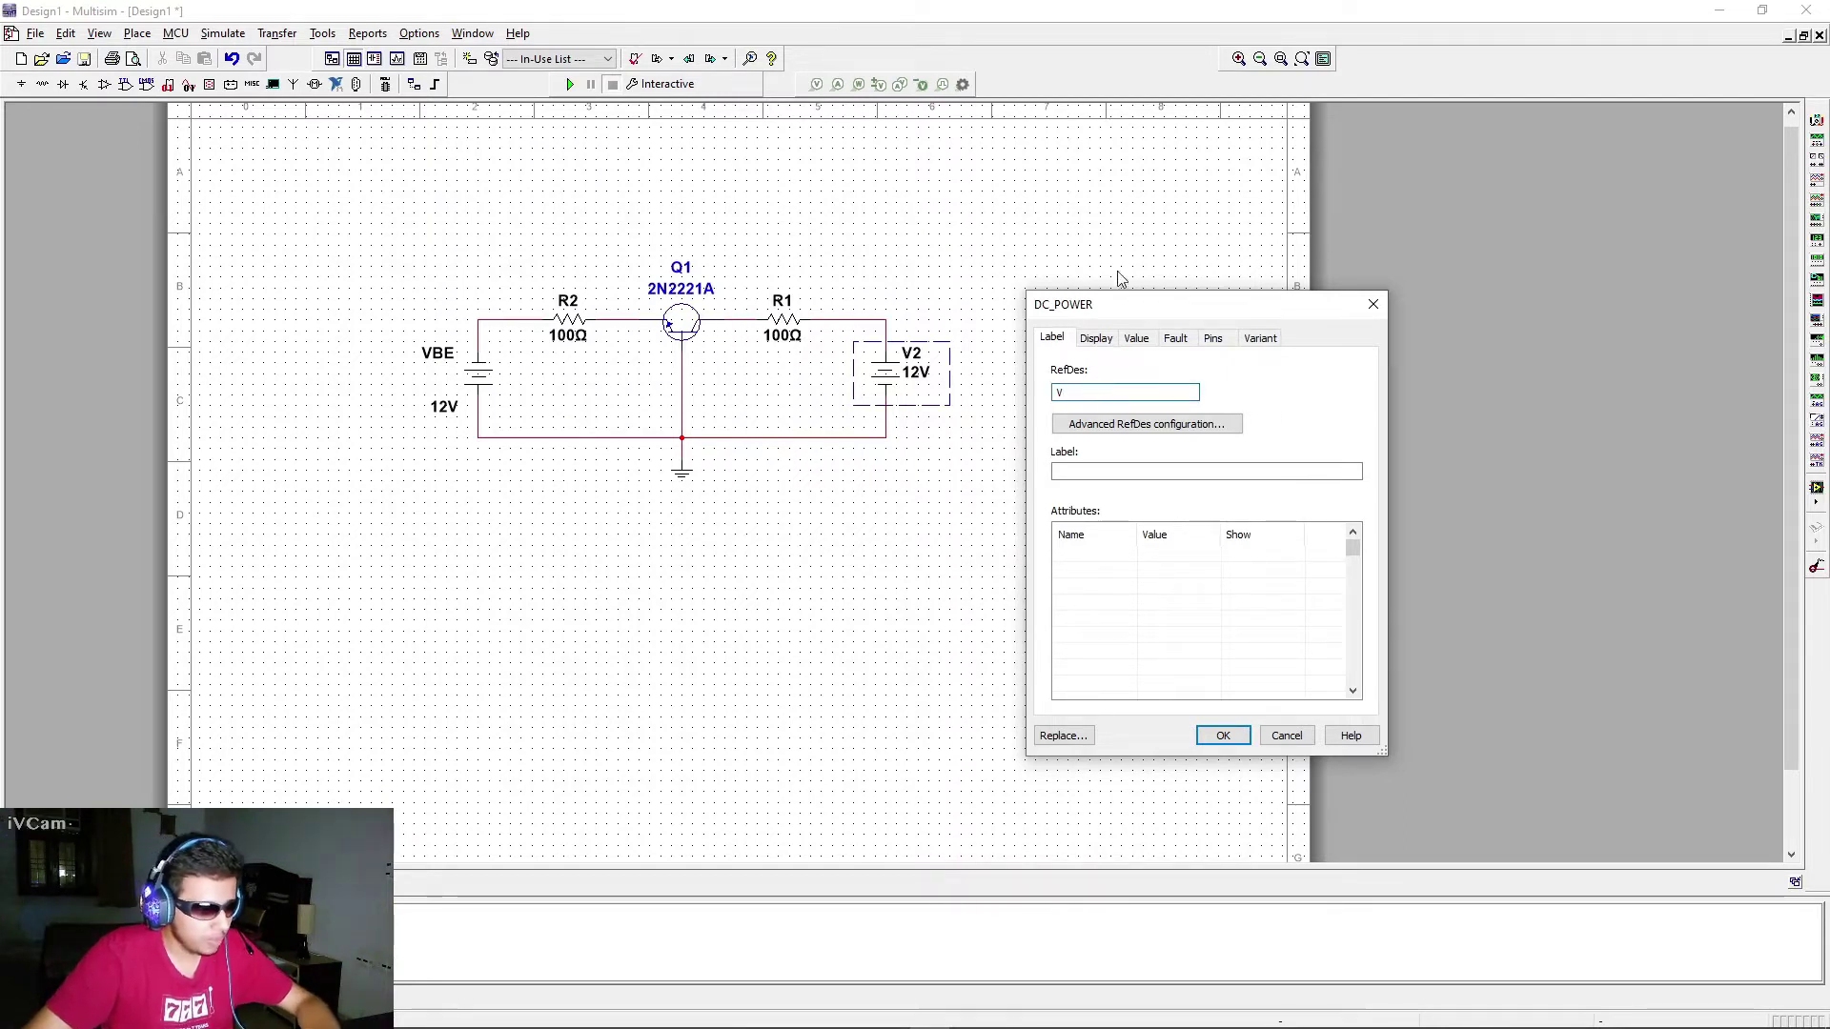
{"action": "type", "text": "CB"}
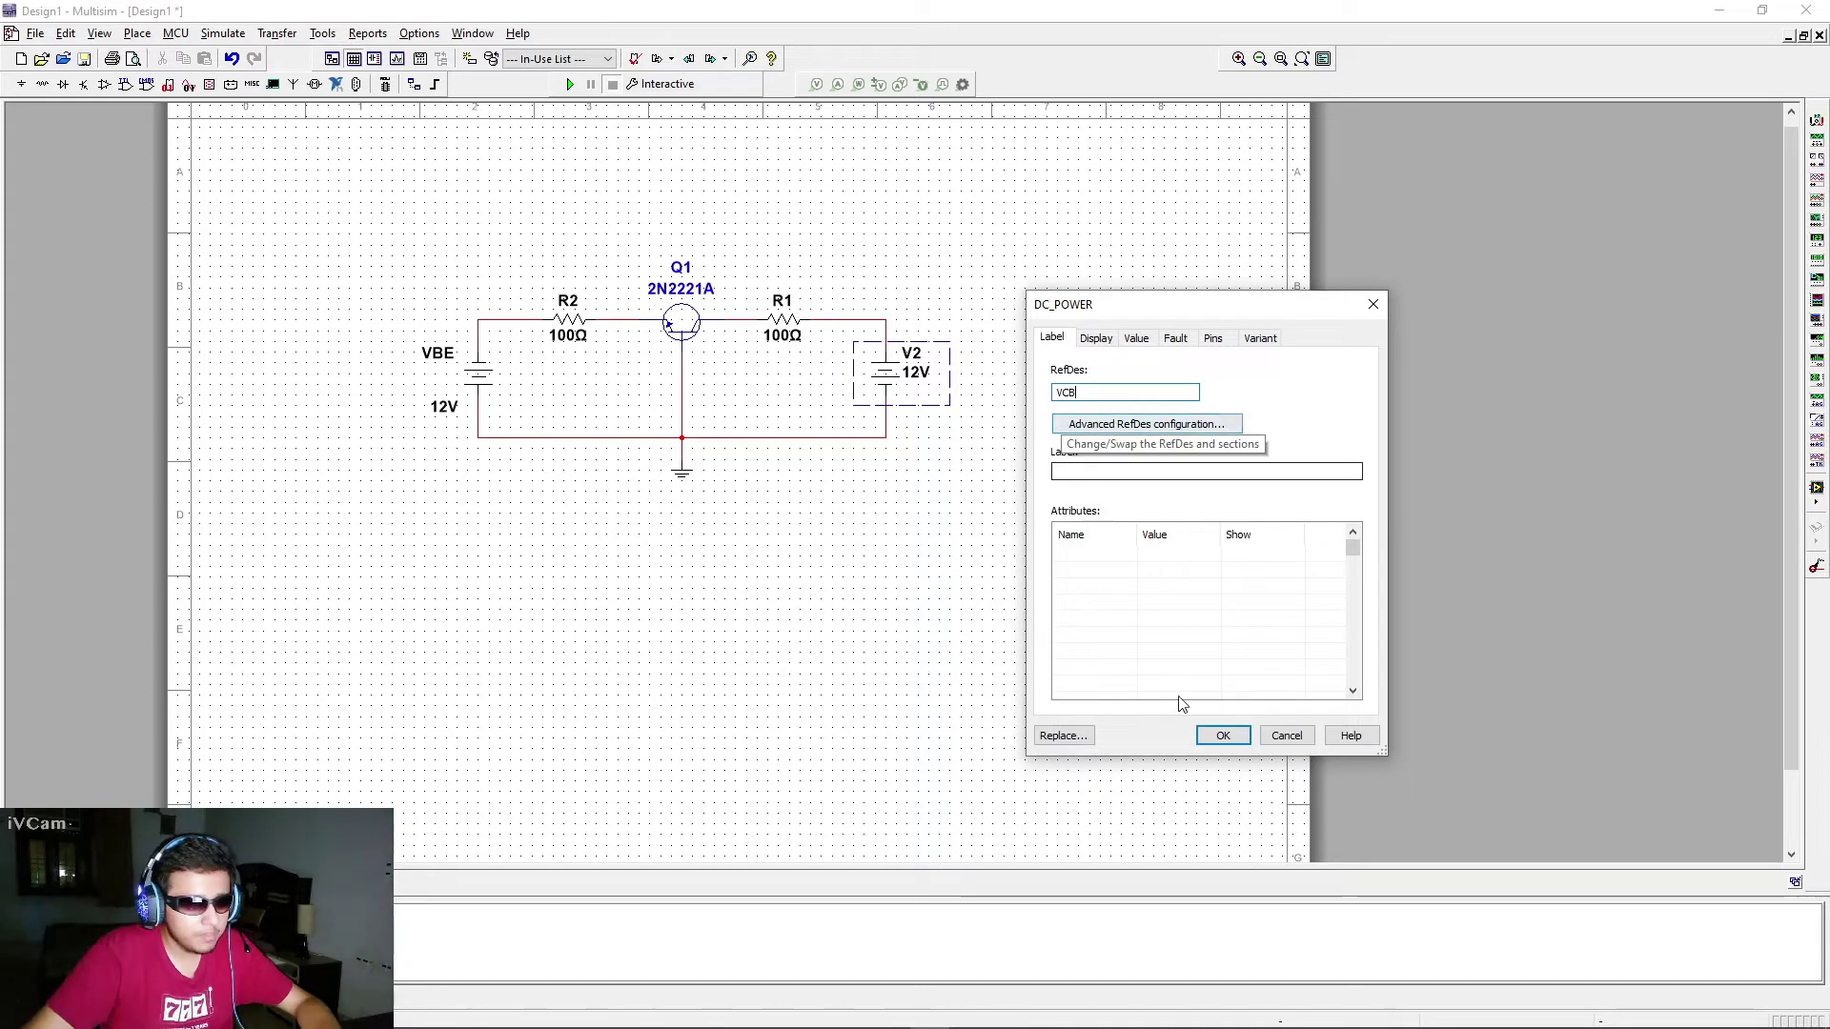
{"action": "left_click", "coordinate": [1225, 737]}
Step: Move the voltage label of source VBE up, closer to the source symbol and its name
{"action": "mouse_move", "coordinate": [448, 410]}
{"action": "left_mouse_down"}
{"action": "mouse_move", "coordinate": [434, 352]}
{"action": "mouse_move", "coordinate": [459, 386]}
{"action": "left_mouse_up"}
{"action": "left_click", "coordinate": [461, 434]}
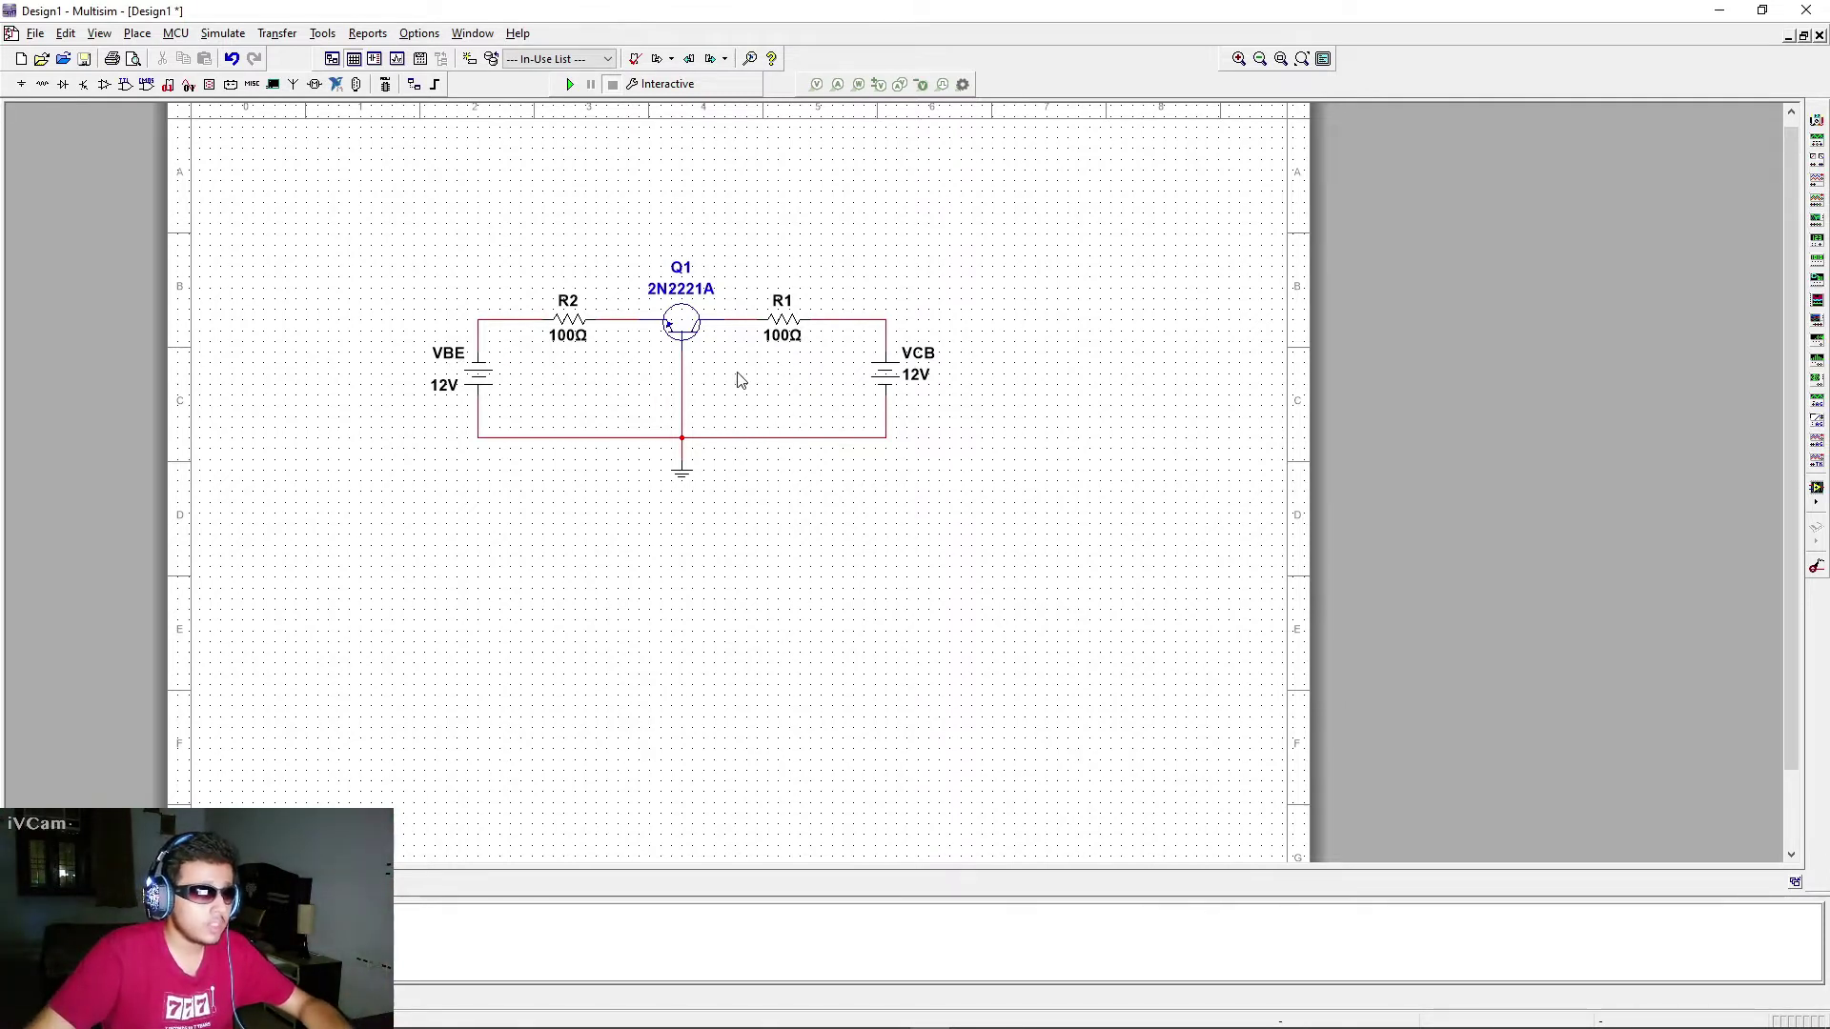
Step: Set the resistance of resistor R2 to 0 Ω
{"action": "double_click", "coordinate": [575, 341]}
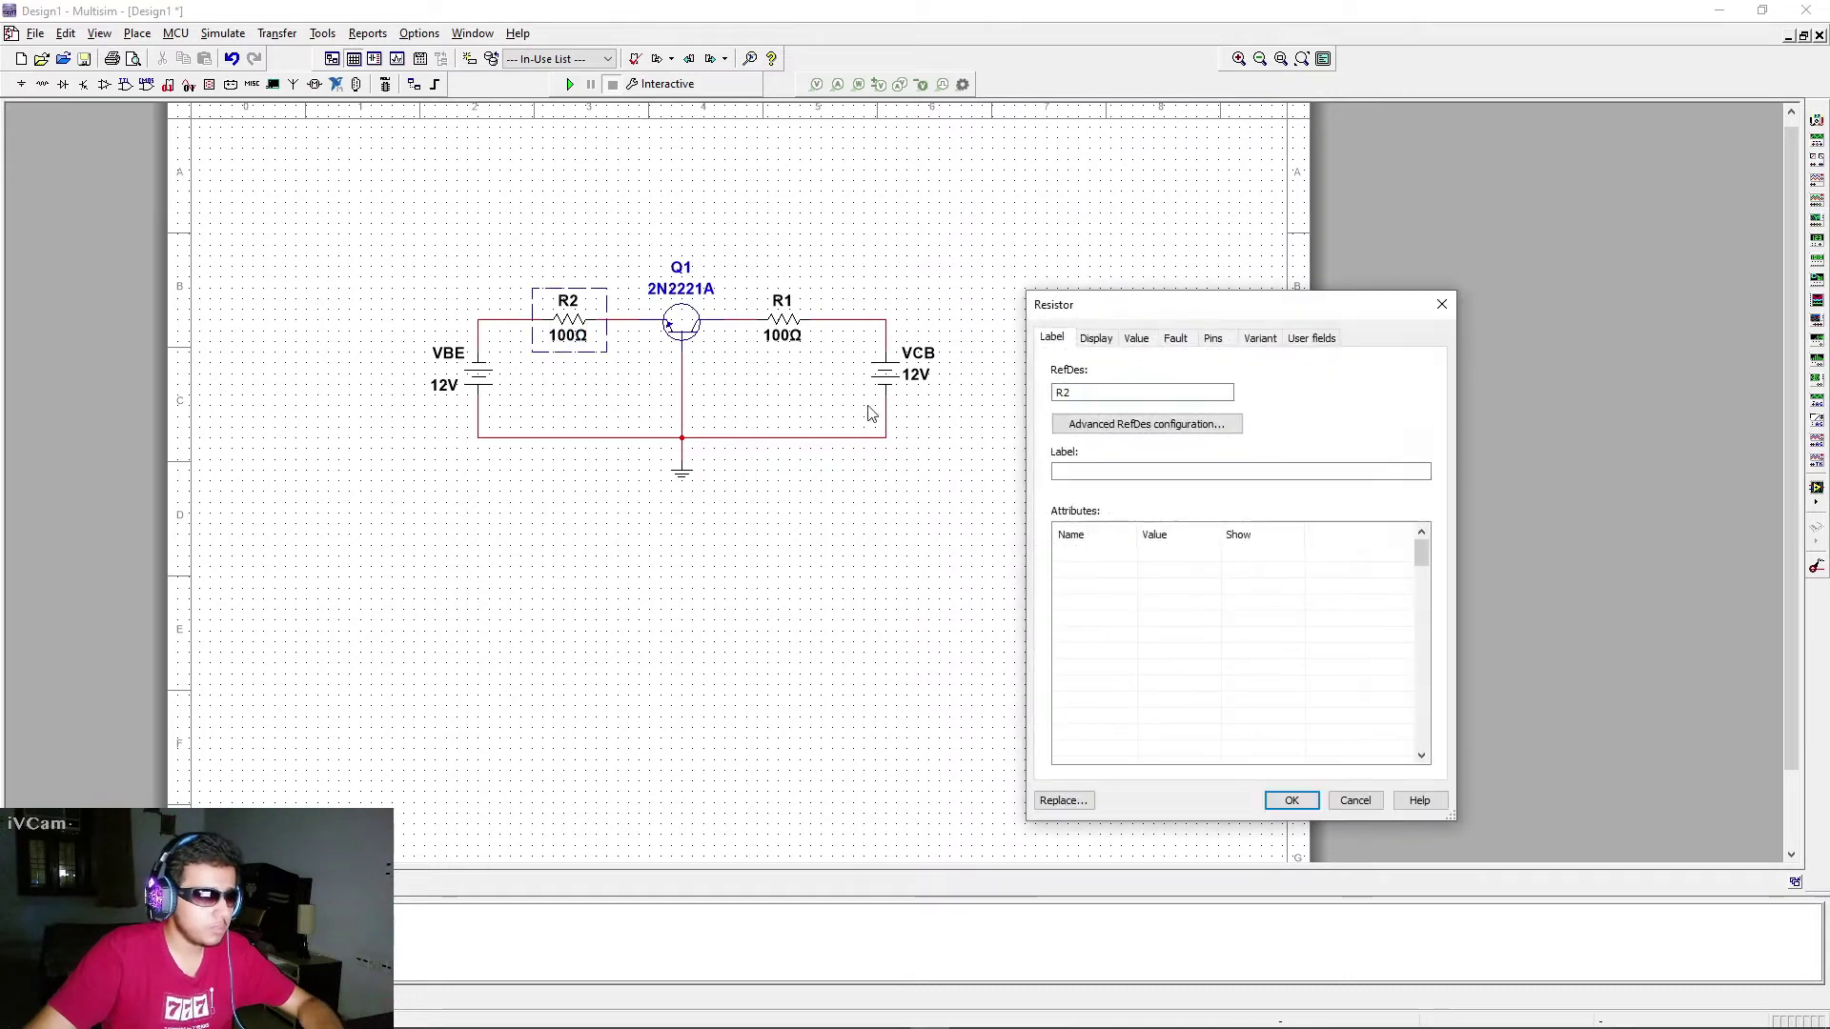
{"action": "left_click", "coordinate": [1095, 338]}
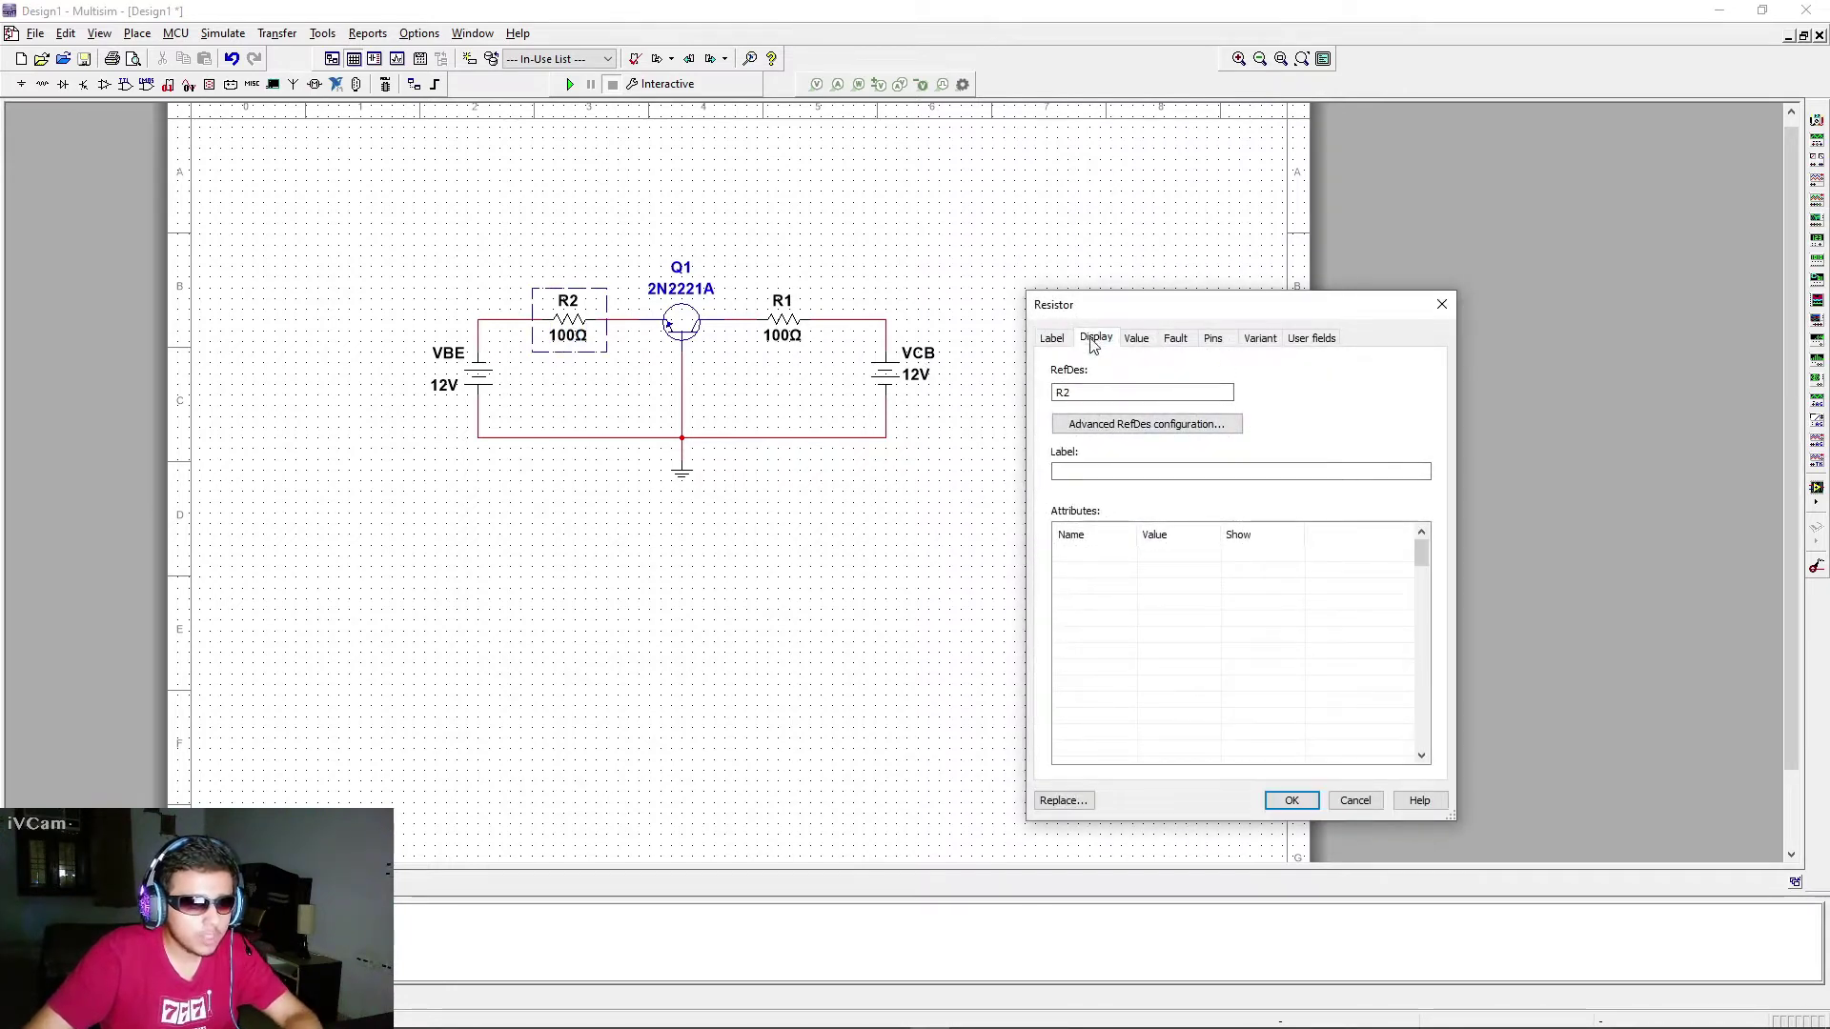
{"action": "left_click", "coordinate": [1136, 341]}
{"action": "double_click", "coordinate": [1221, 376]}
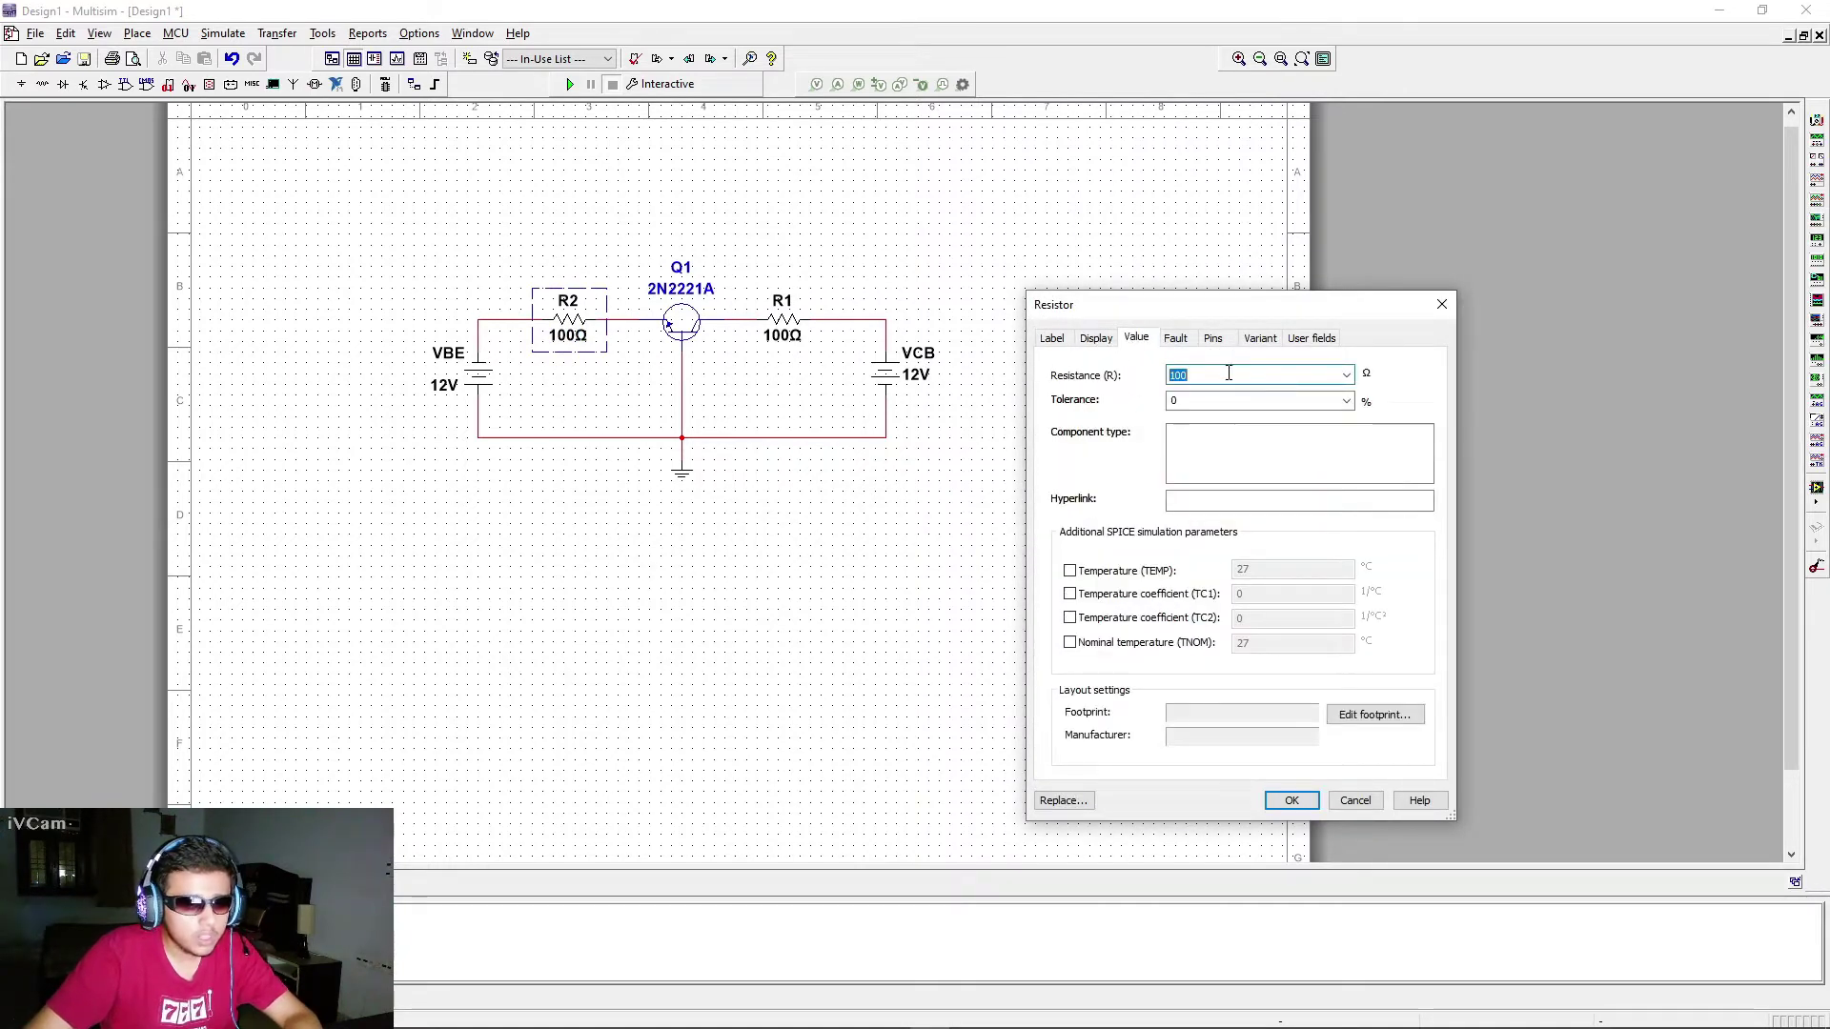
{"action": "type", "text": "0"}
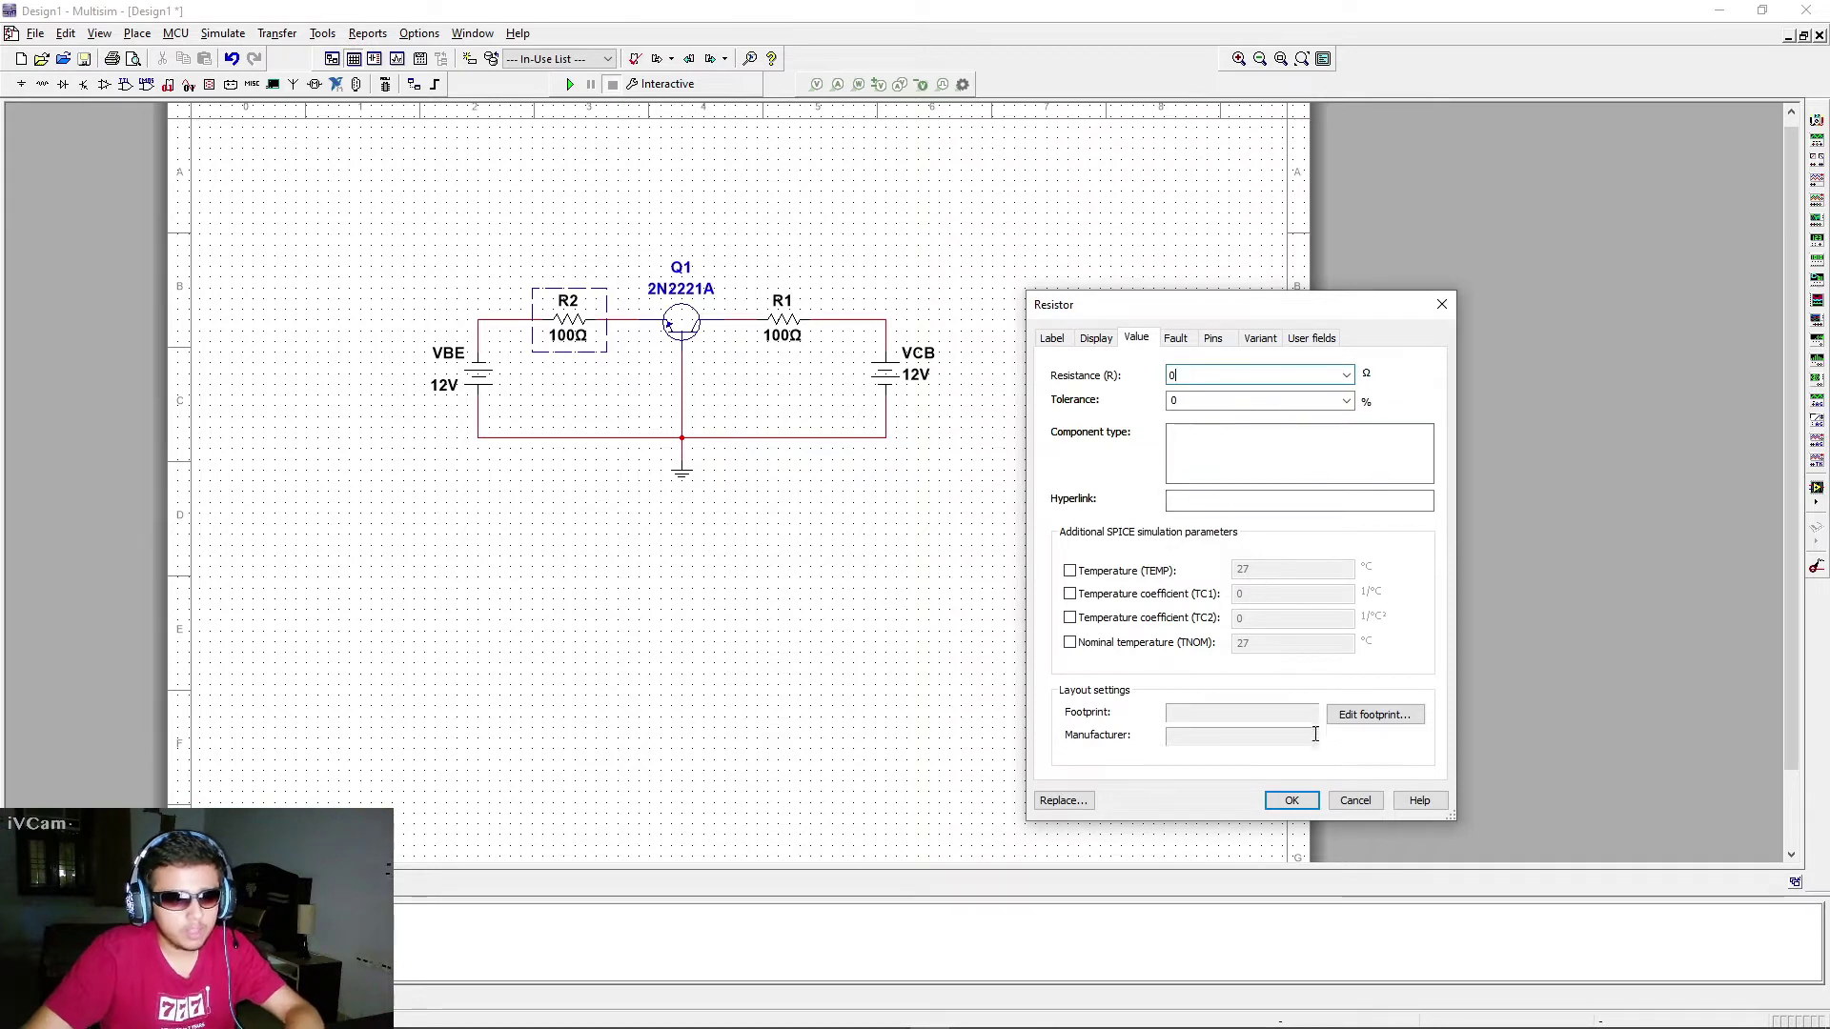
{"action": "left_click", "coordinate": [1292, 800]}
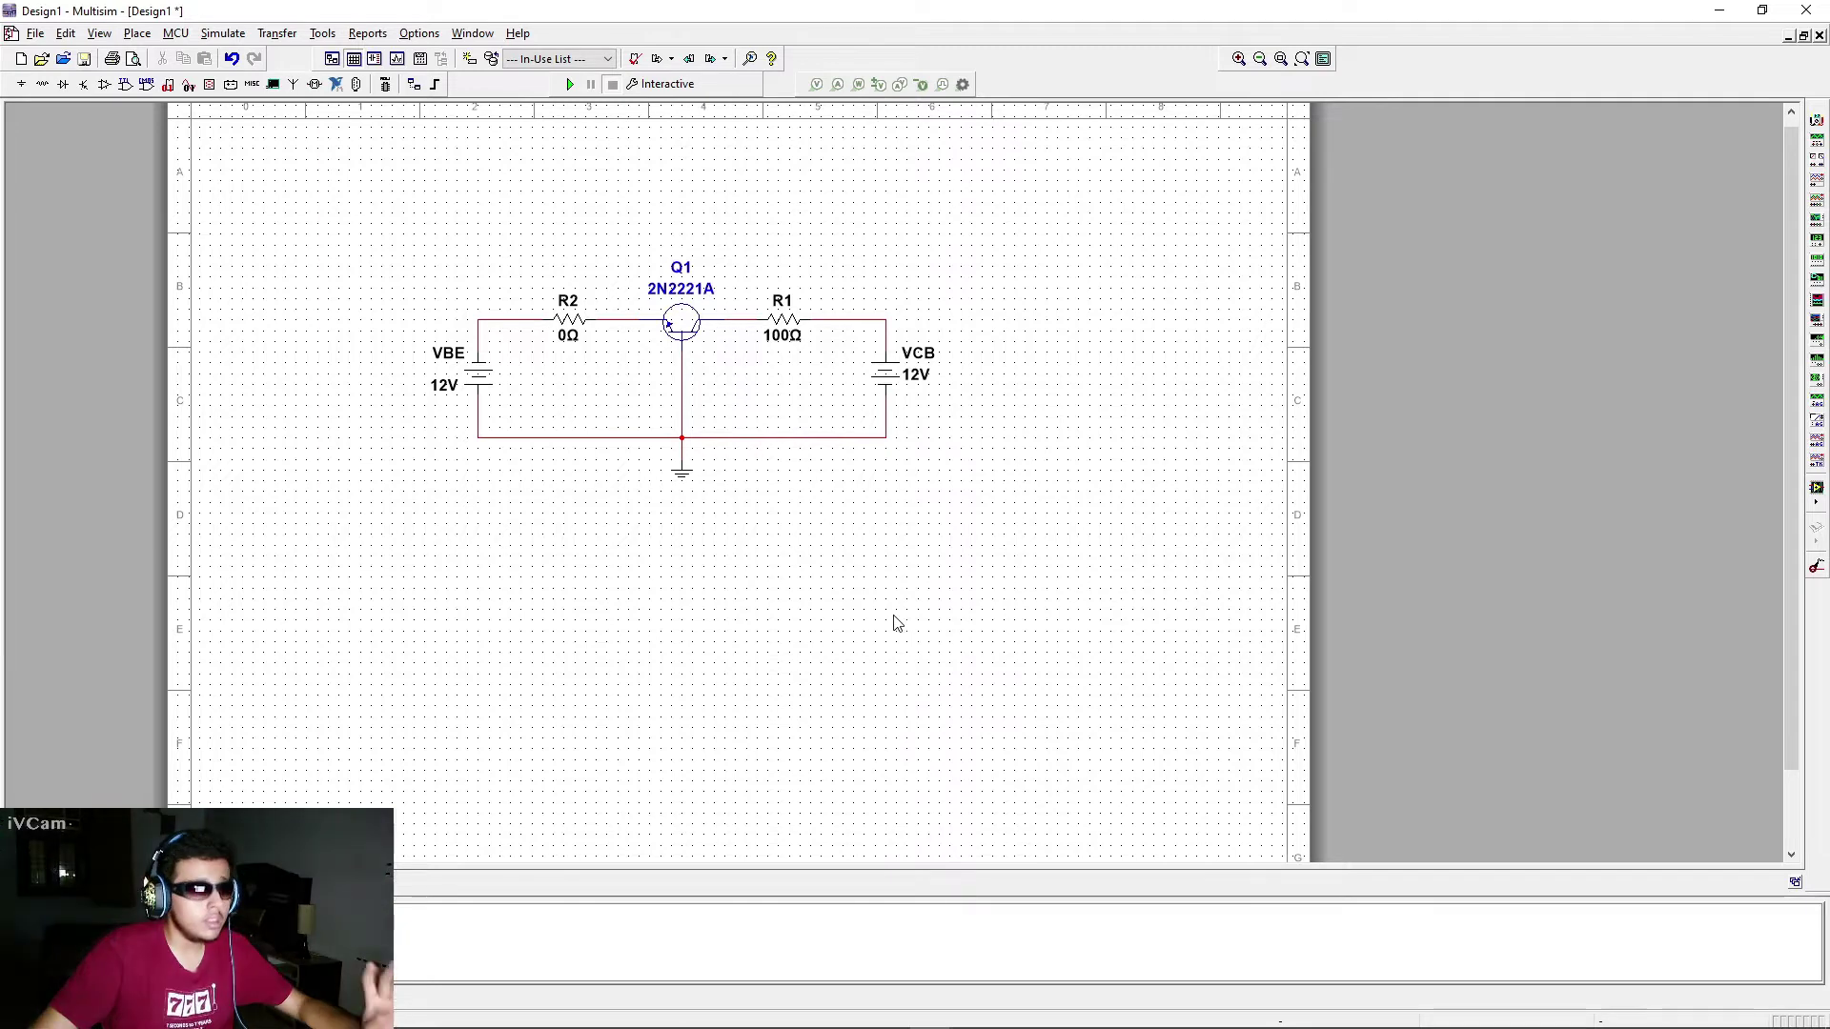
{"action": "left_click", "coordinate": [225, 34]}
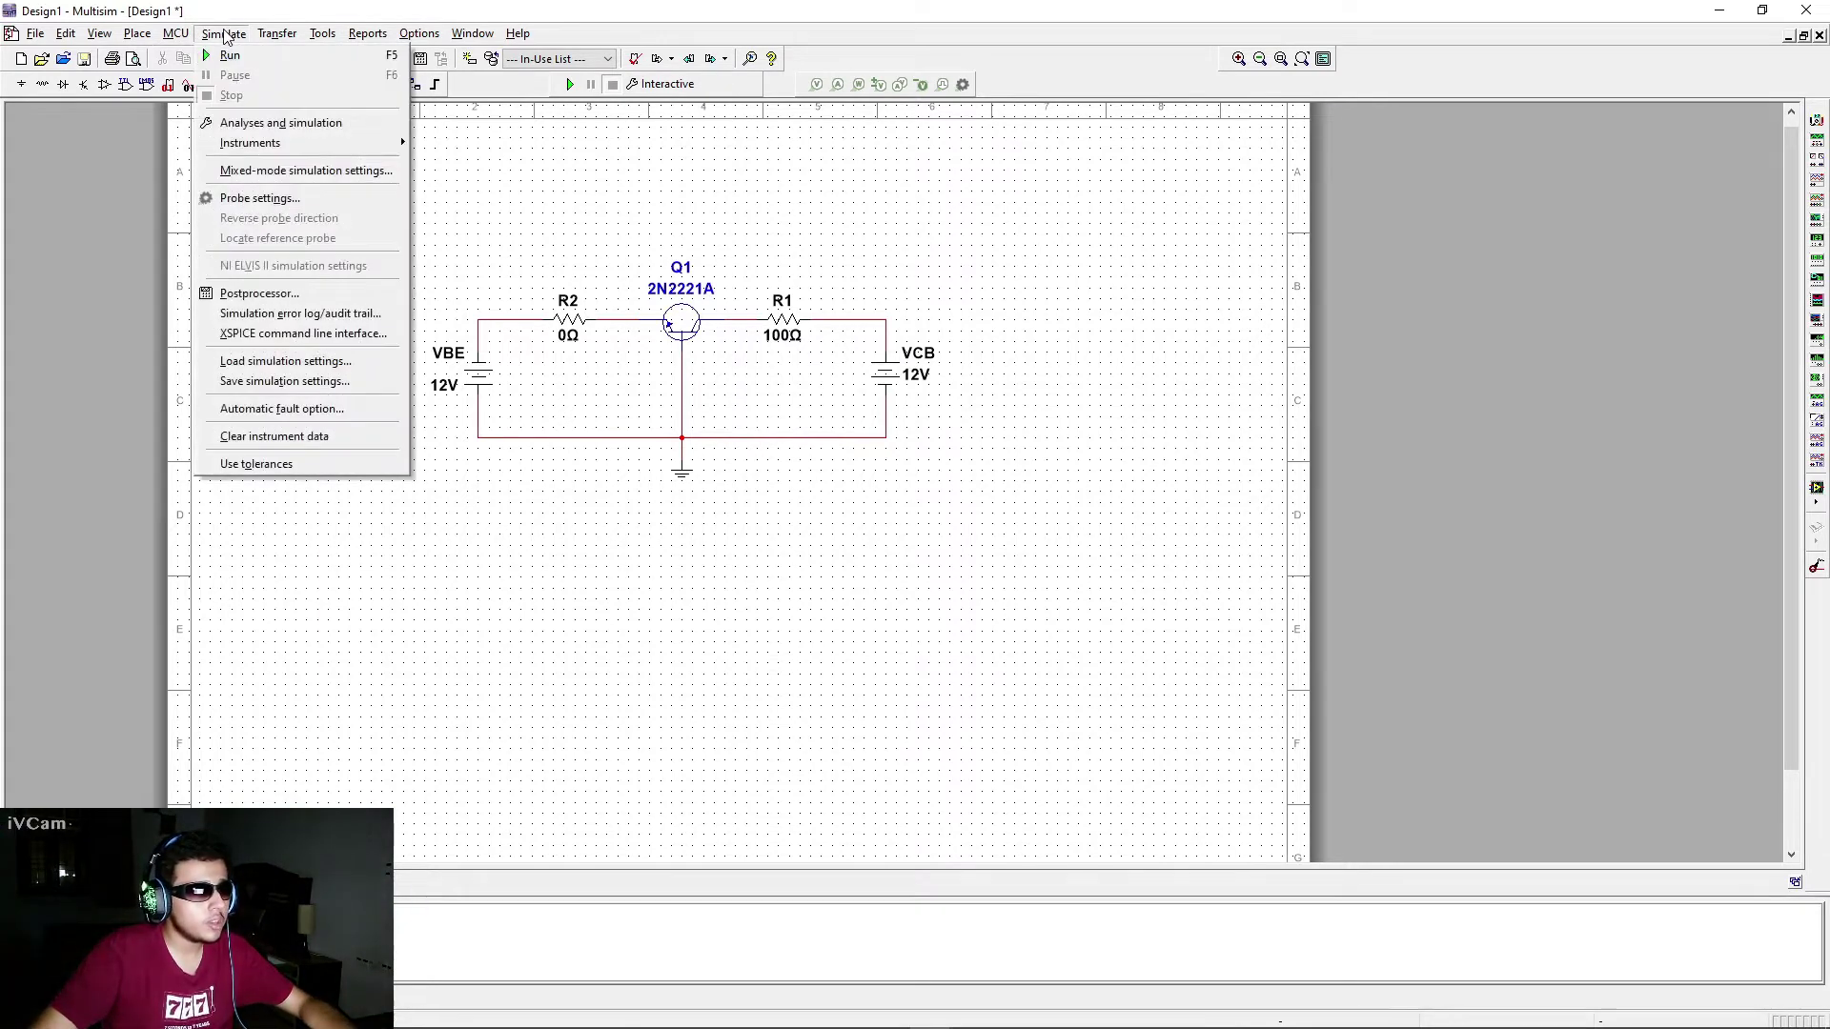
{"action": "left_click", "coordinate": [237, 128]}
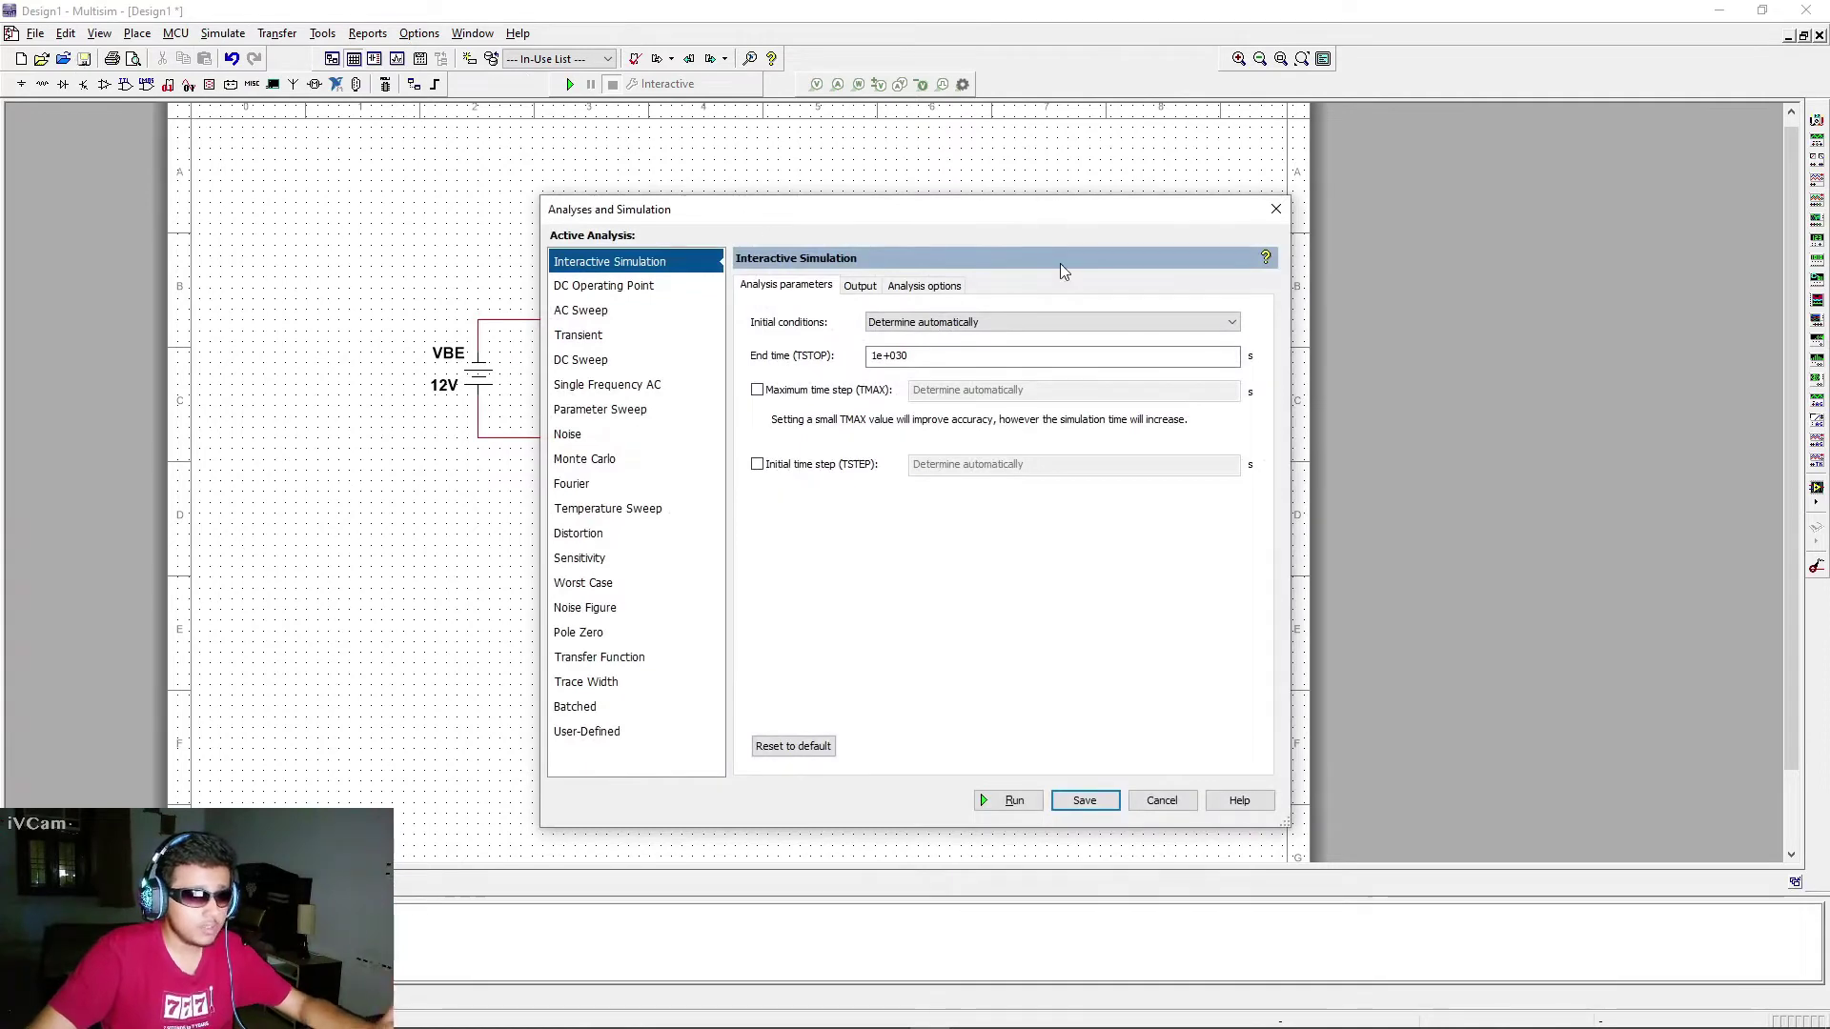
{"action": "left_click", "coordinate": [1184, 804]}
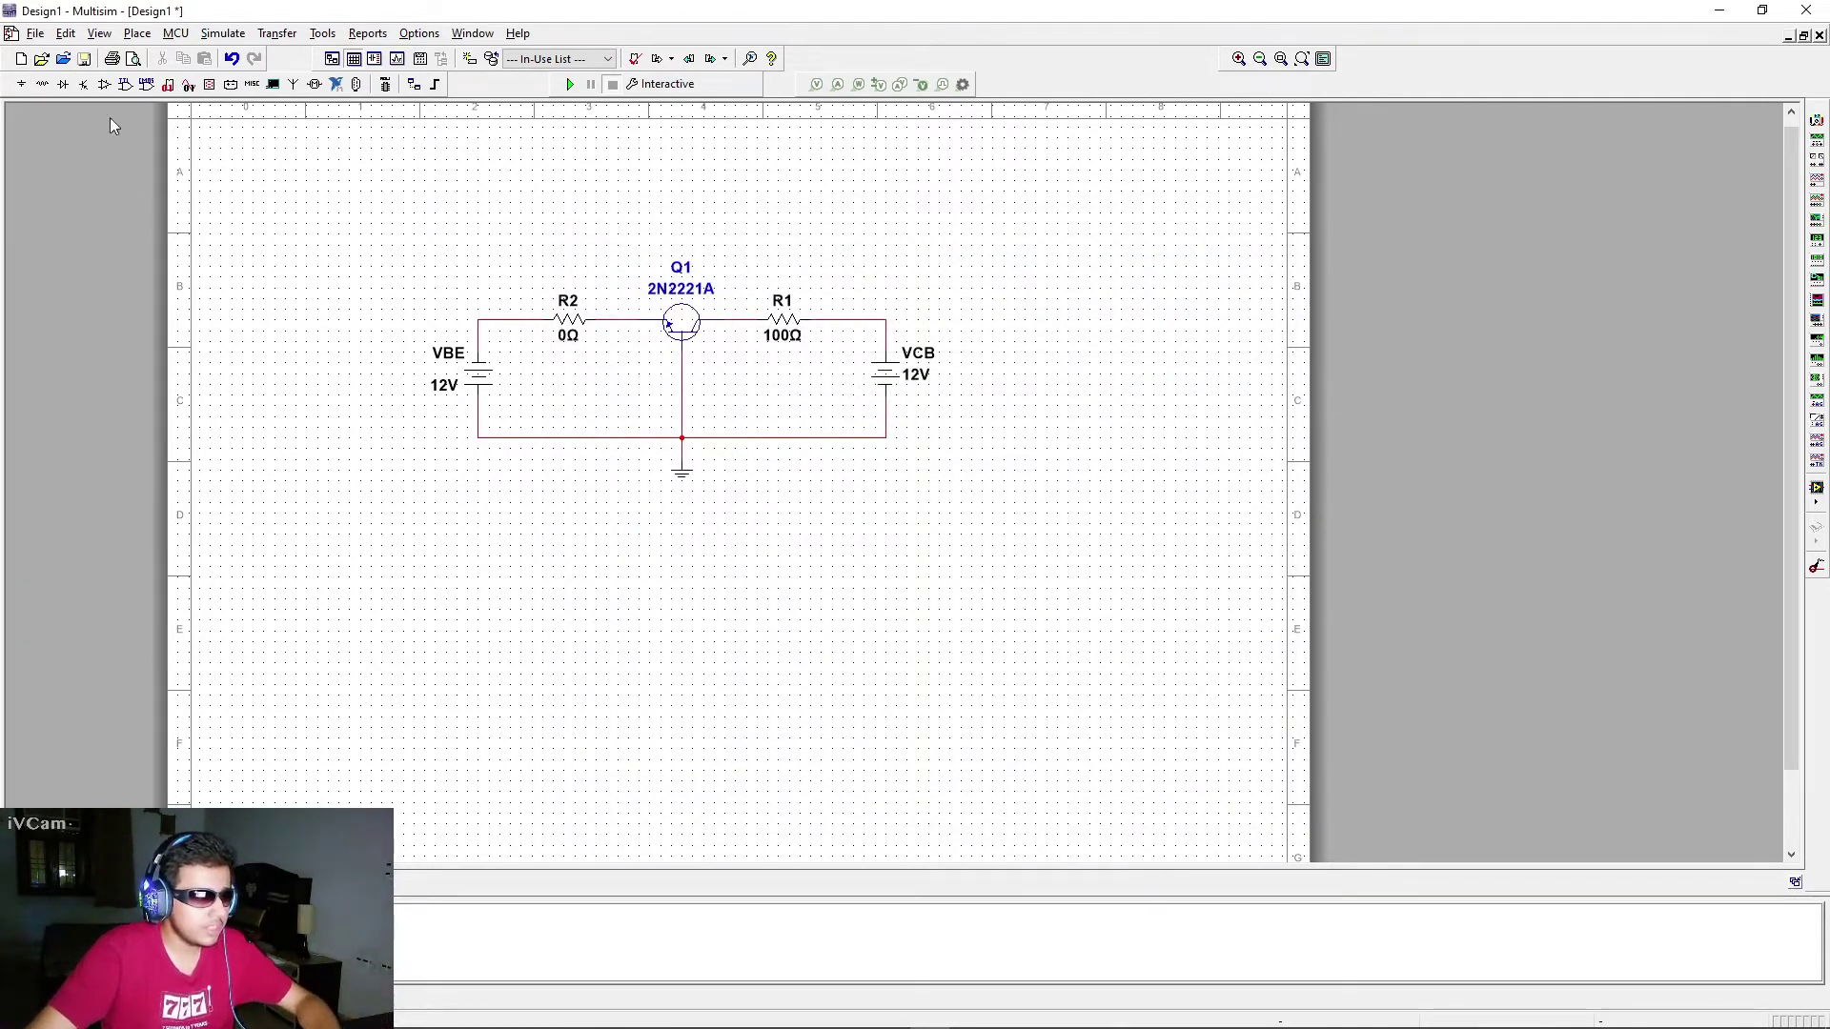
Step: Save the design as a new file named Common base BJT
{"action": "left_click", "coordinate": [43, 34]}
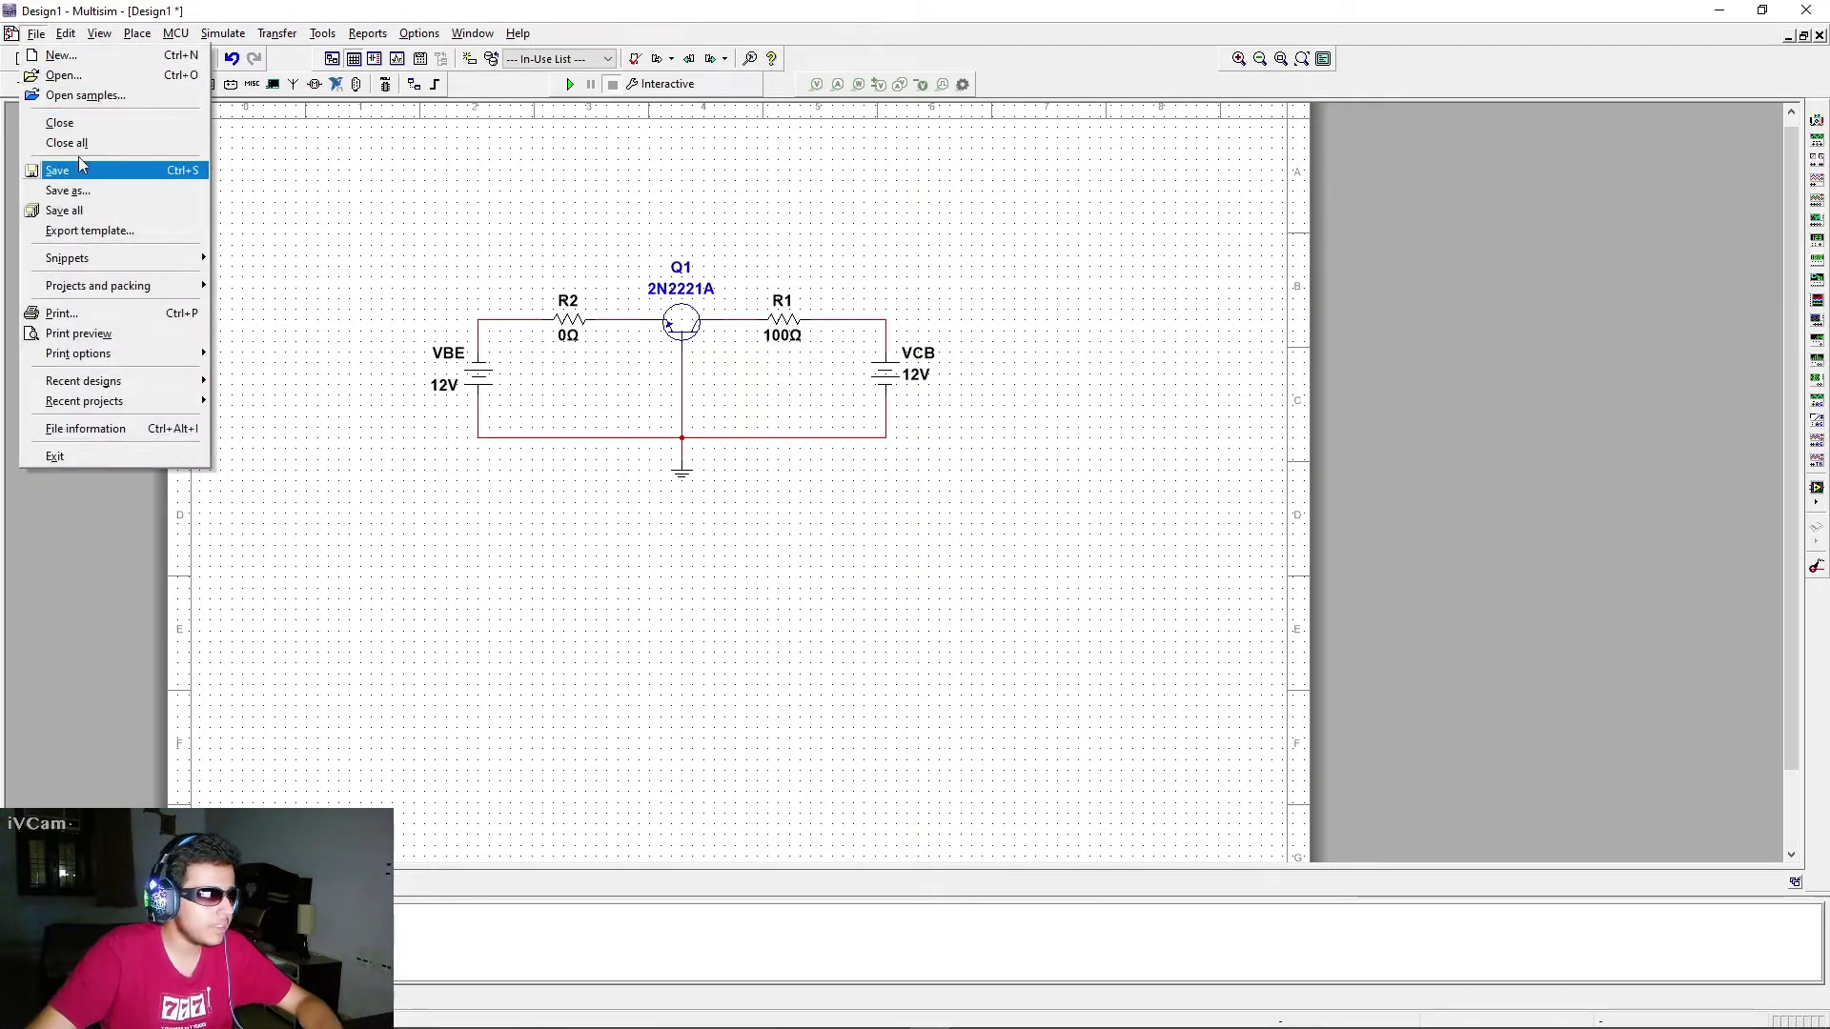
{"action": "left_click", "coordinate": [66, 190]}
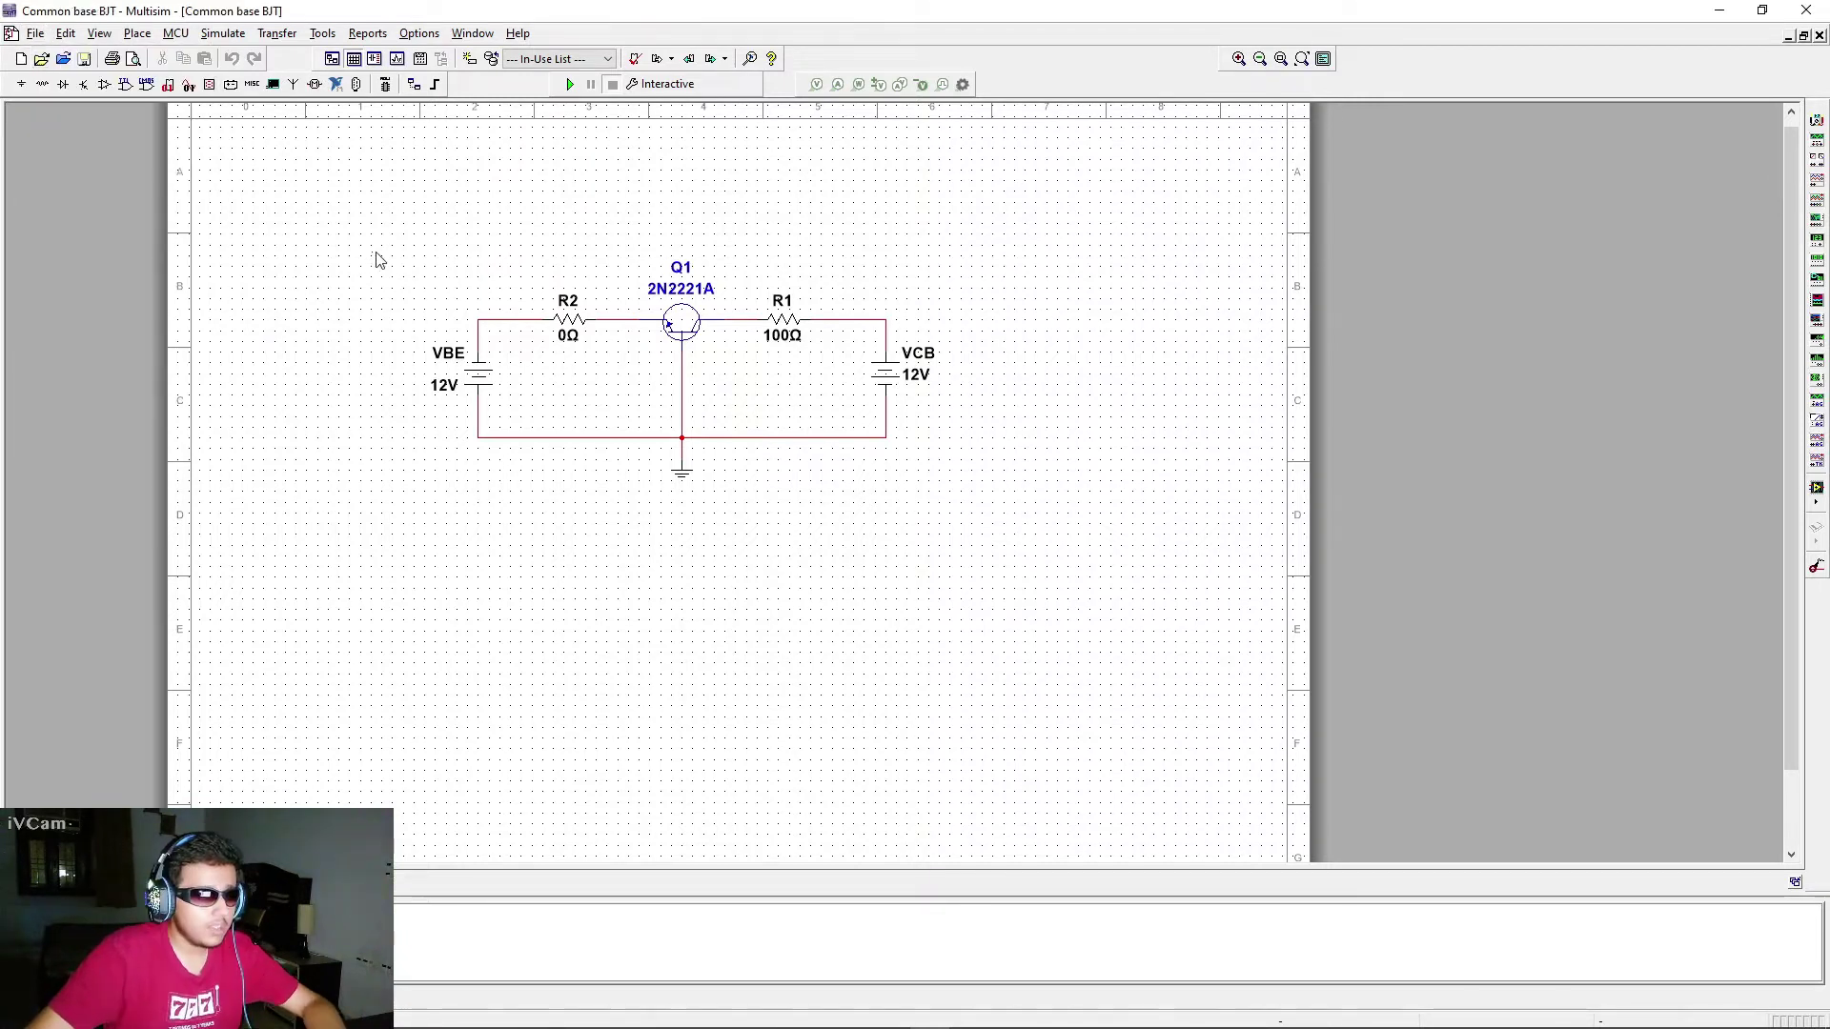
{"action": "left_click_drag", "start_coordinate": [372, 251], "coordinate": [953, 515]}
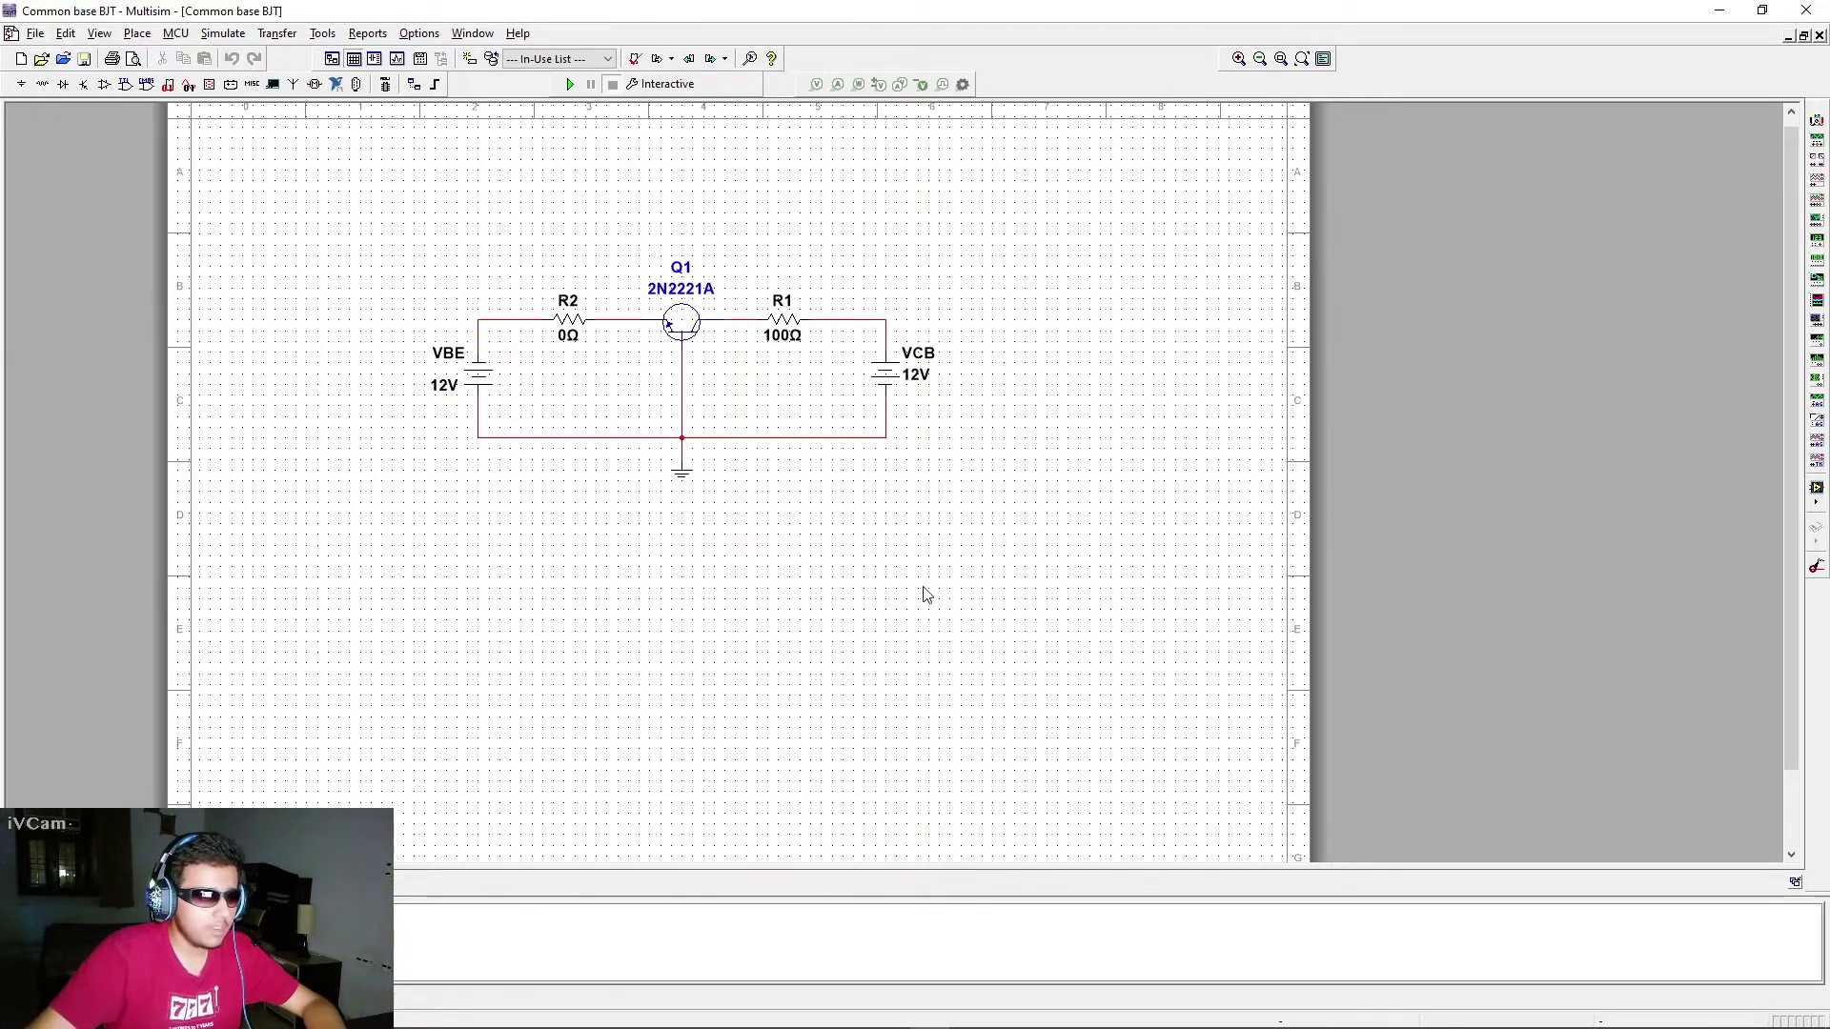
Step: Choose DC Sweep as the active analysis, move the dialog clear of the circuit, and enable a second sweep source
{"action": "left_click", "coordinate": [223, 34]}
{"action": "left_click", "coordinate": [263, 126]}
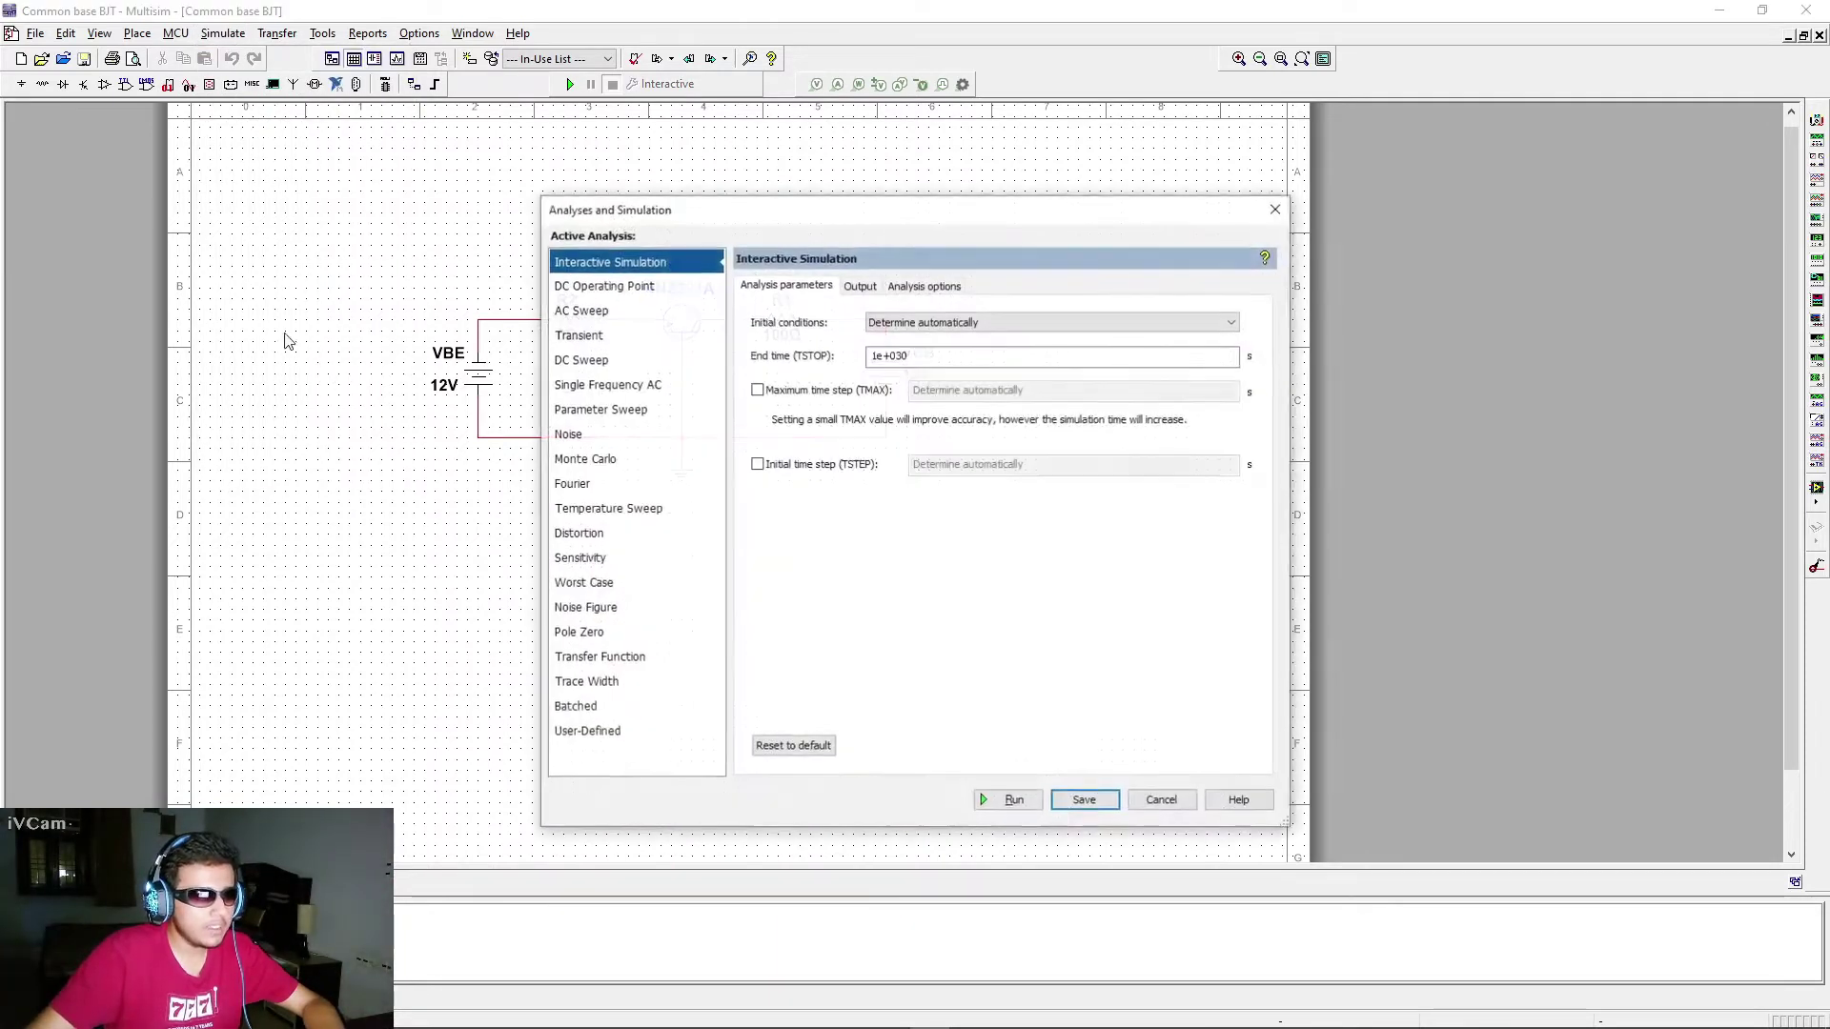
{"action": "left_click", "coordinate": [591, 360]}
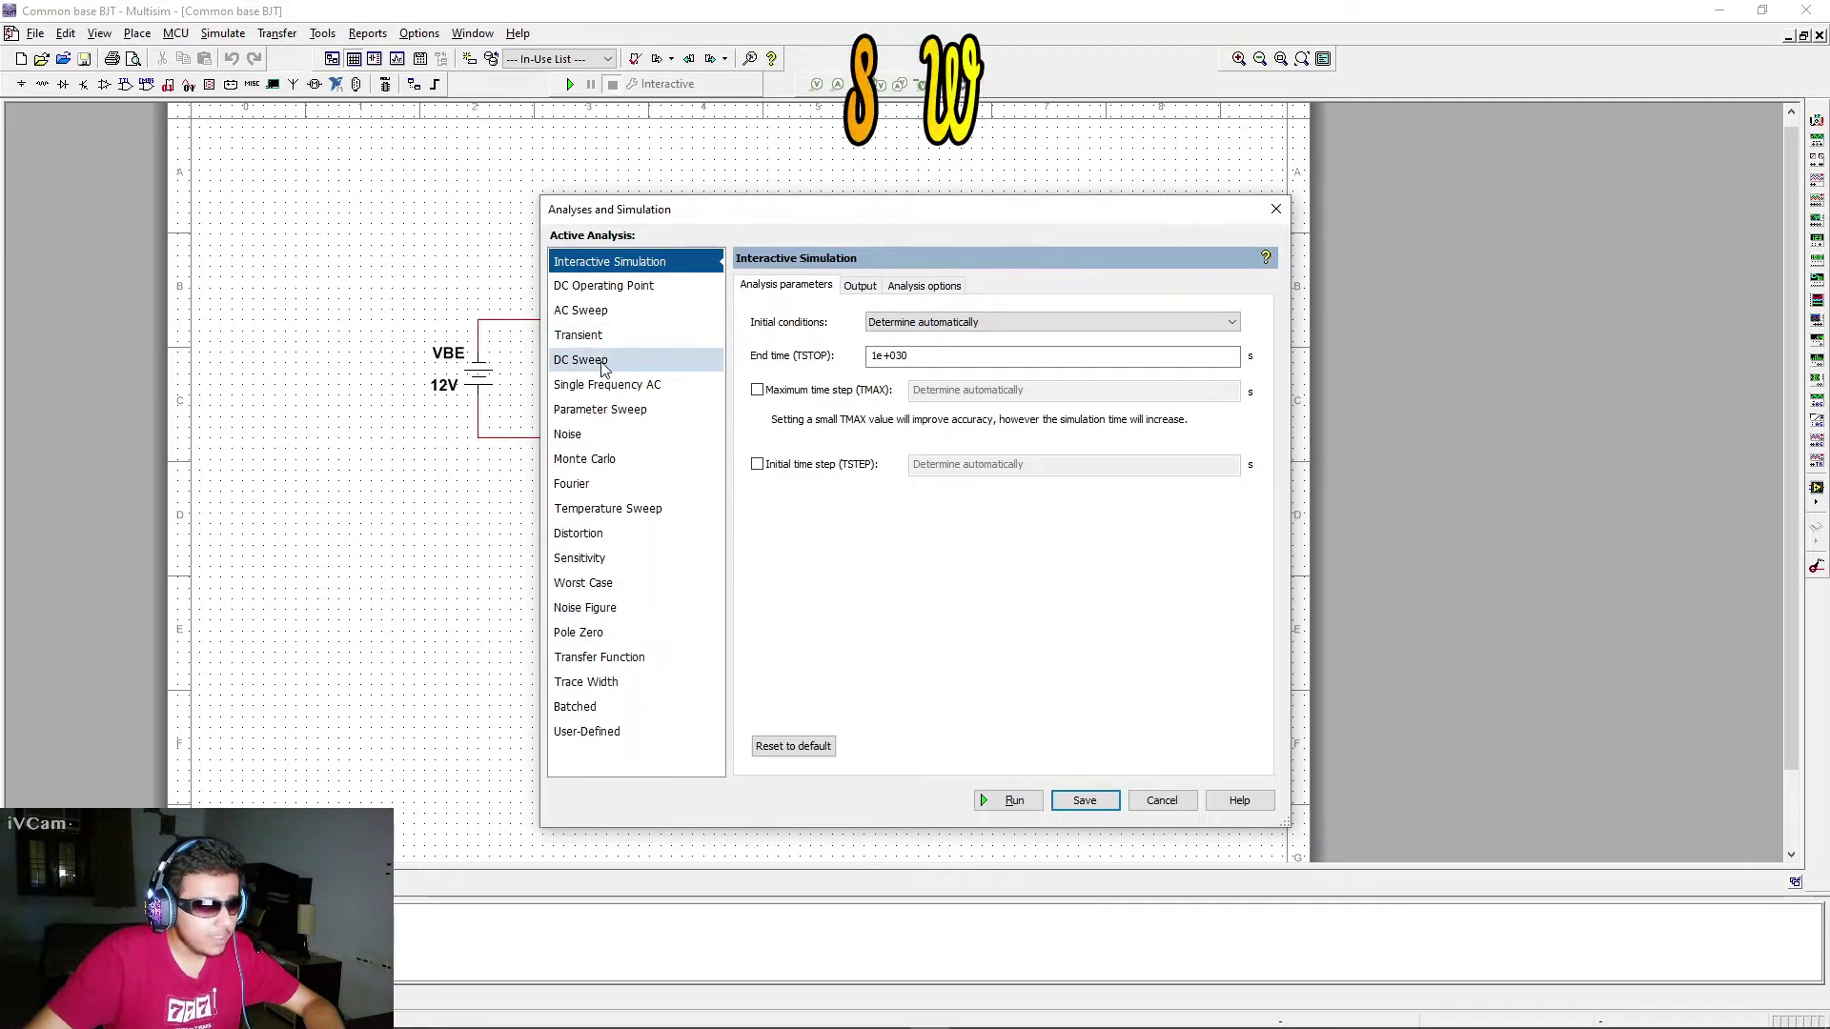
{"action": "left_click_drag", "start_coordinate": [812, 222], "coordinate": [1216, 219]}
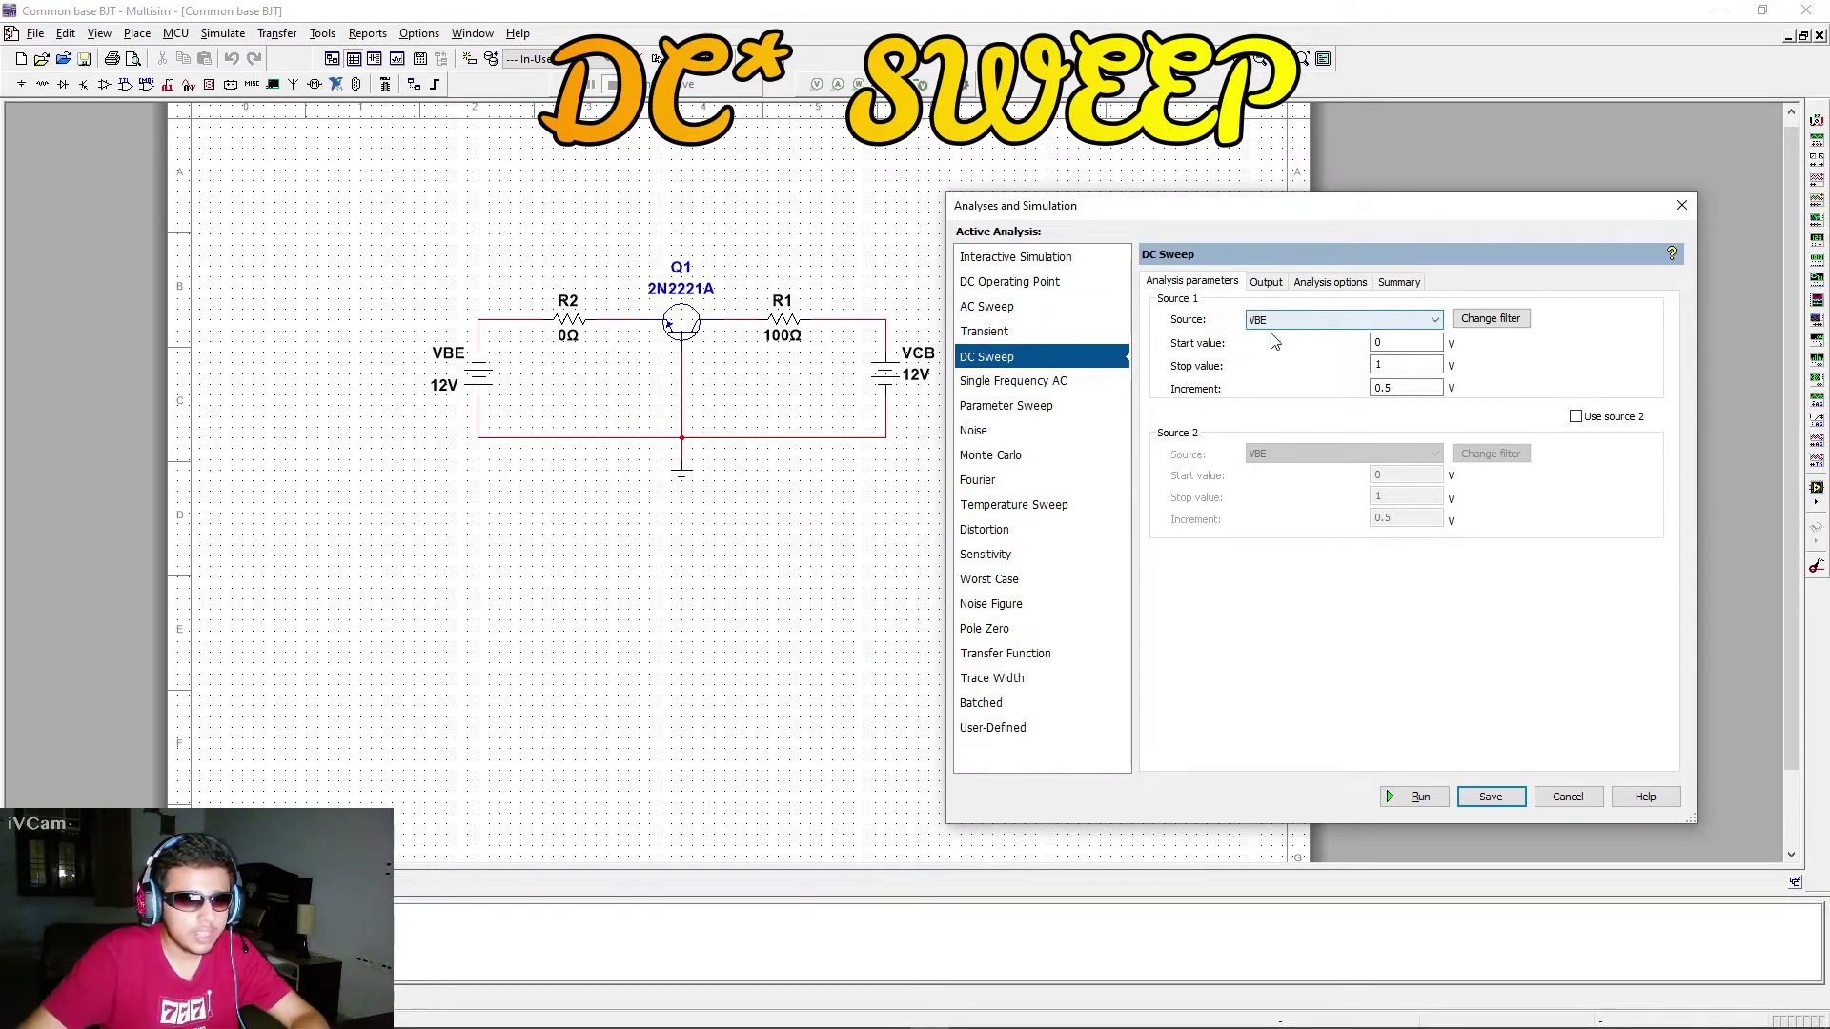
{"action": "left_click", "coordinate": [1576, 418]}
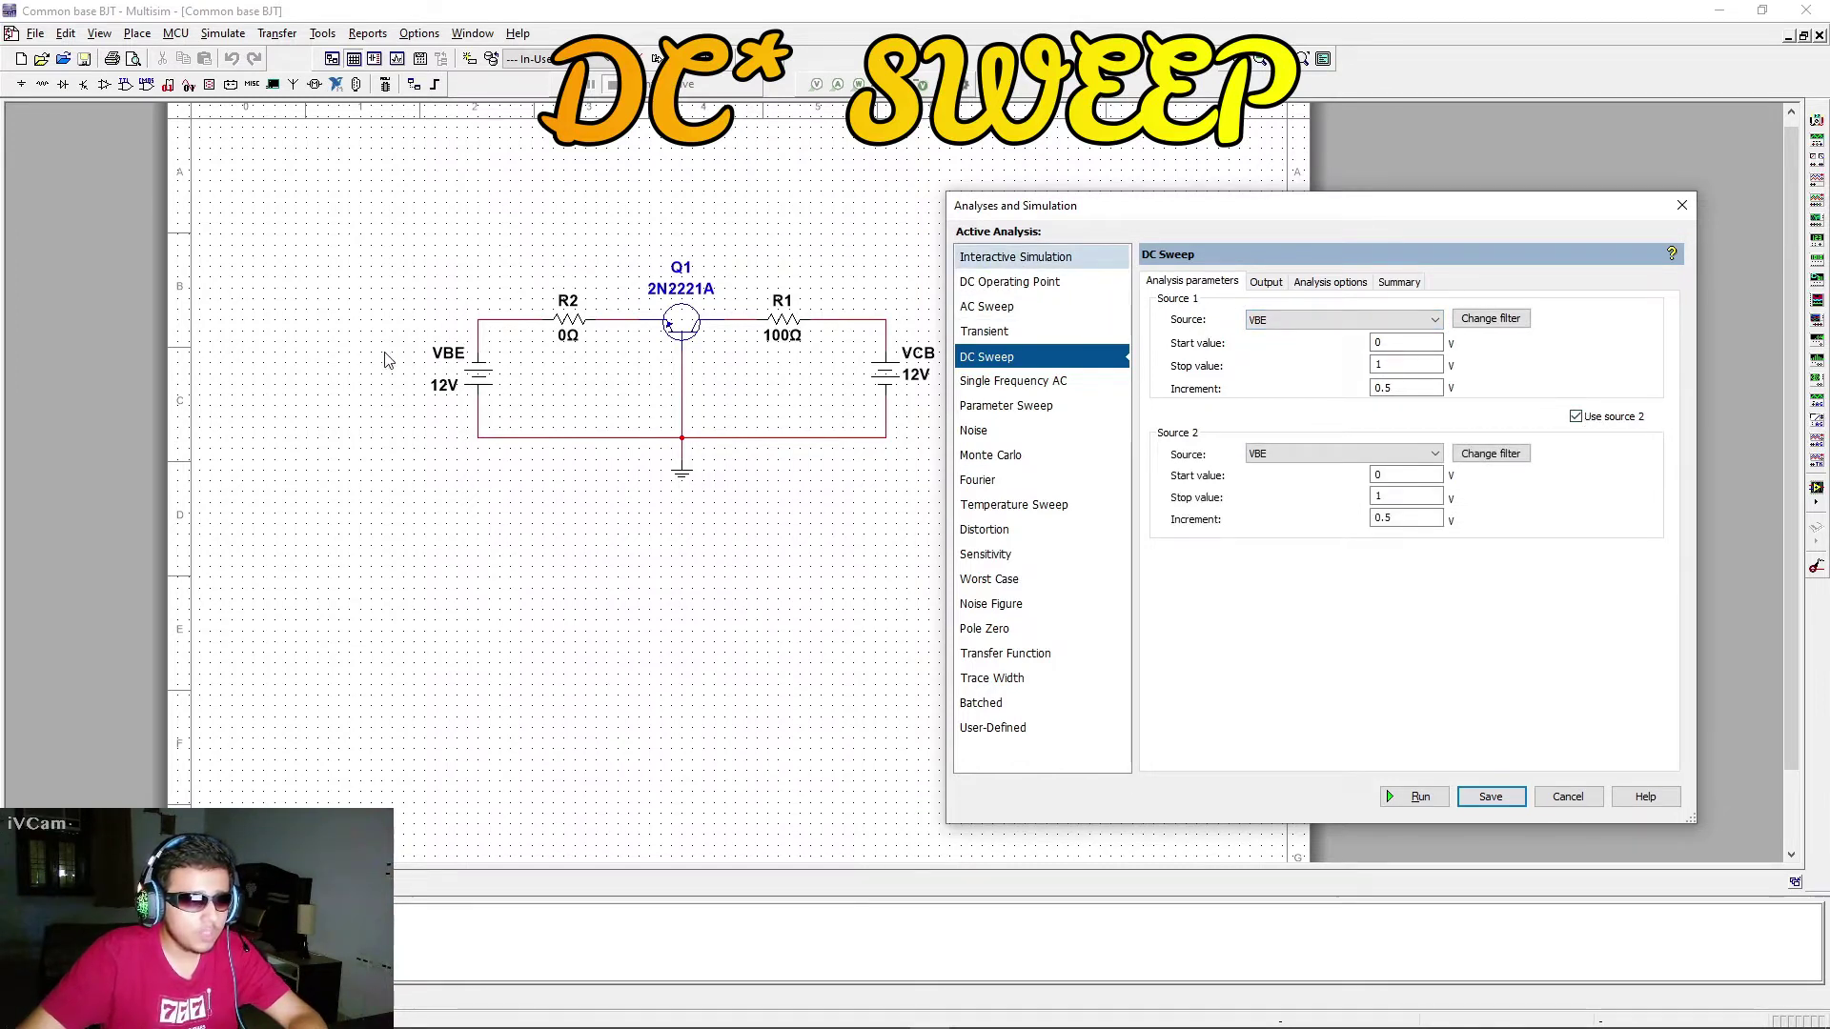
Step: Sweep VBE as source 1 from 0 V, with a stop value of 0.8 V and an increment of 0.001 V
{"action": "left_click", "coordinate": [1282, 324]}
{"action": "left_click", "coordinate": [1278, 337]}
{"action": "left_click", "coordinate": [1384, 364]}
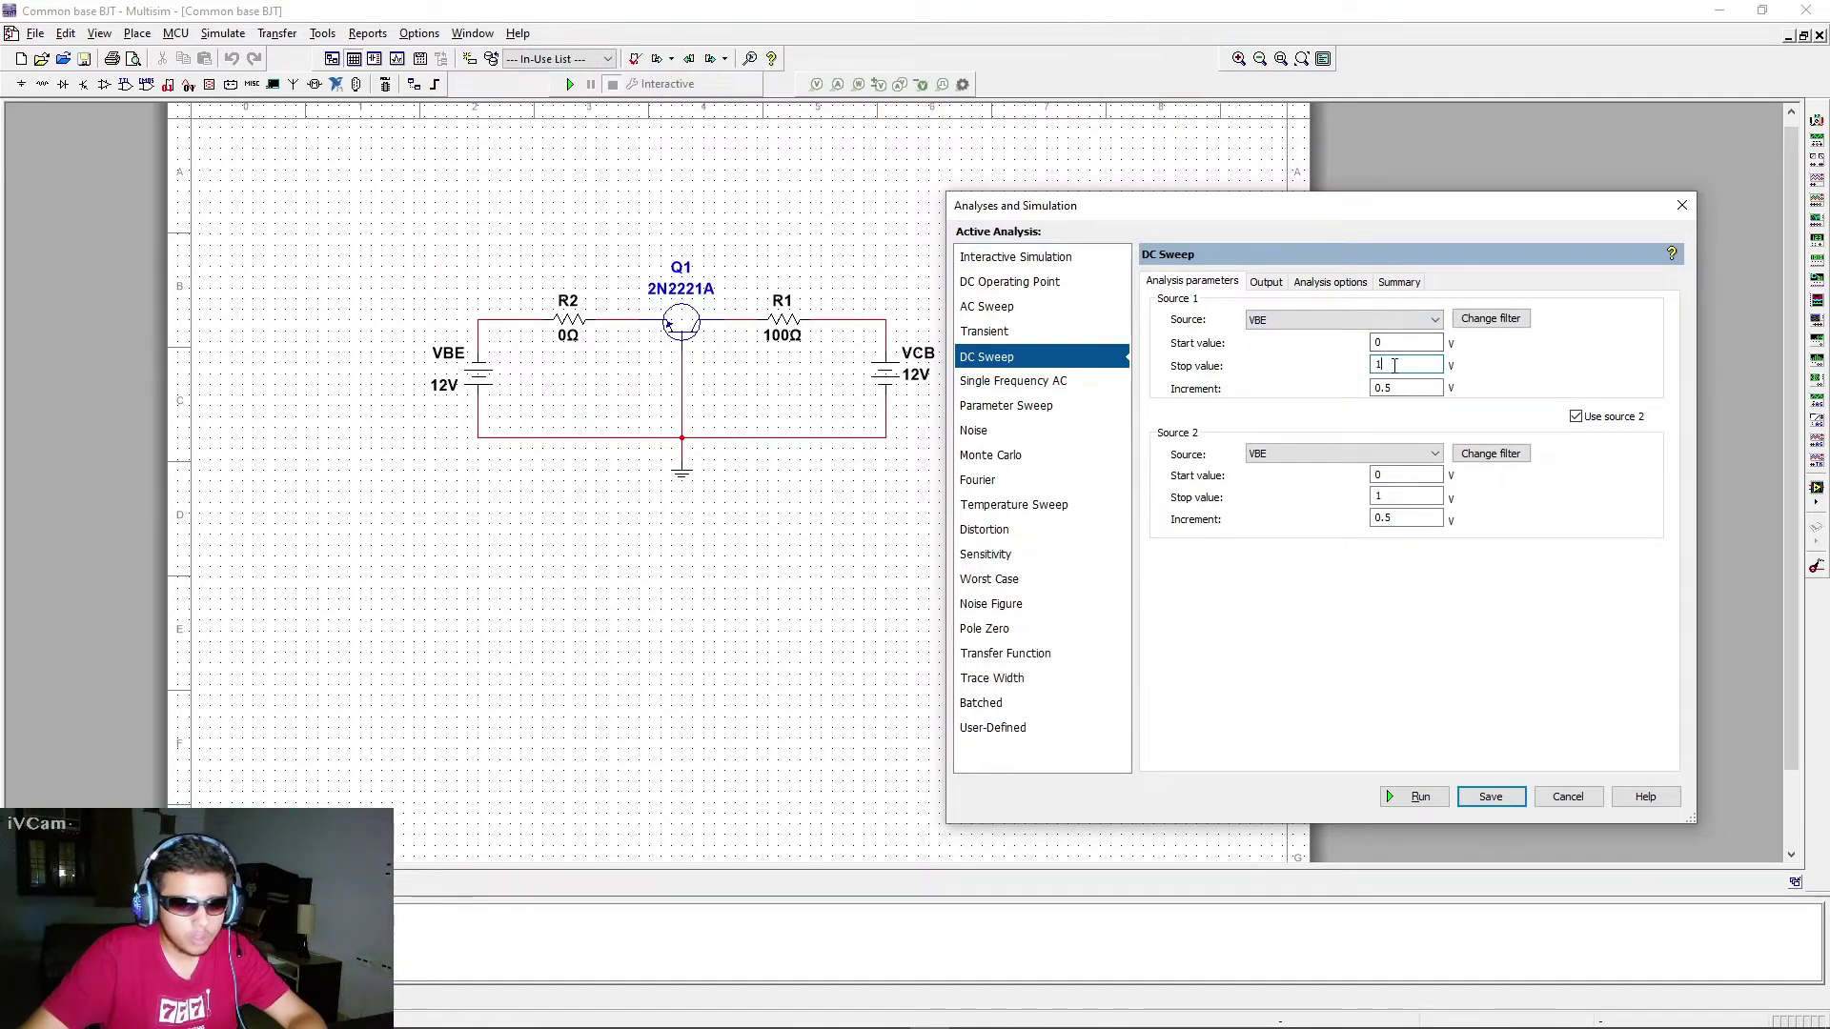
{"action": "type", "text": "0.8"}
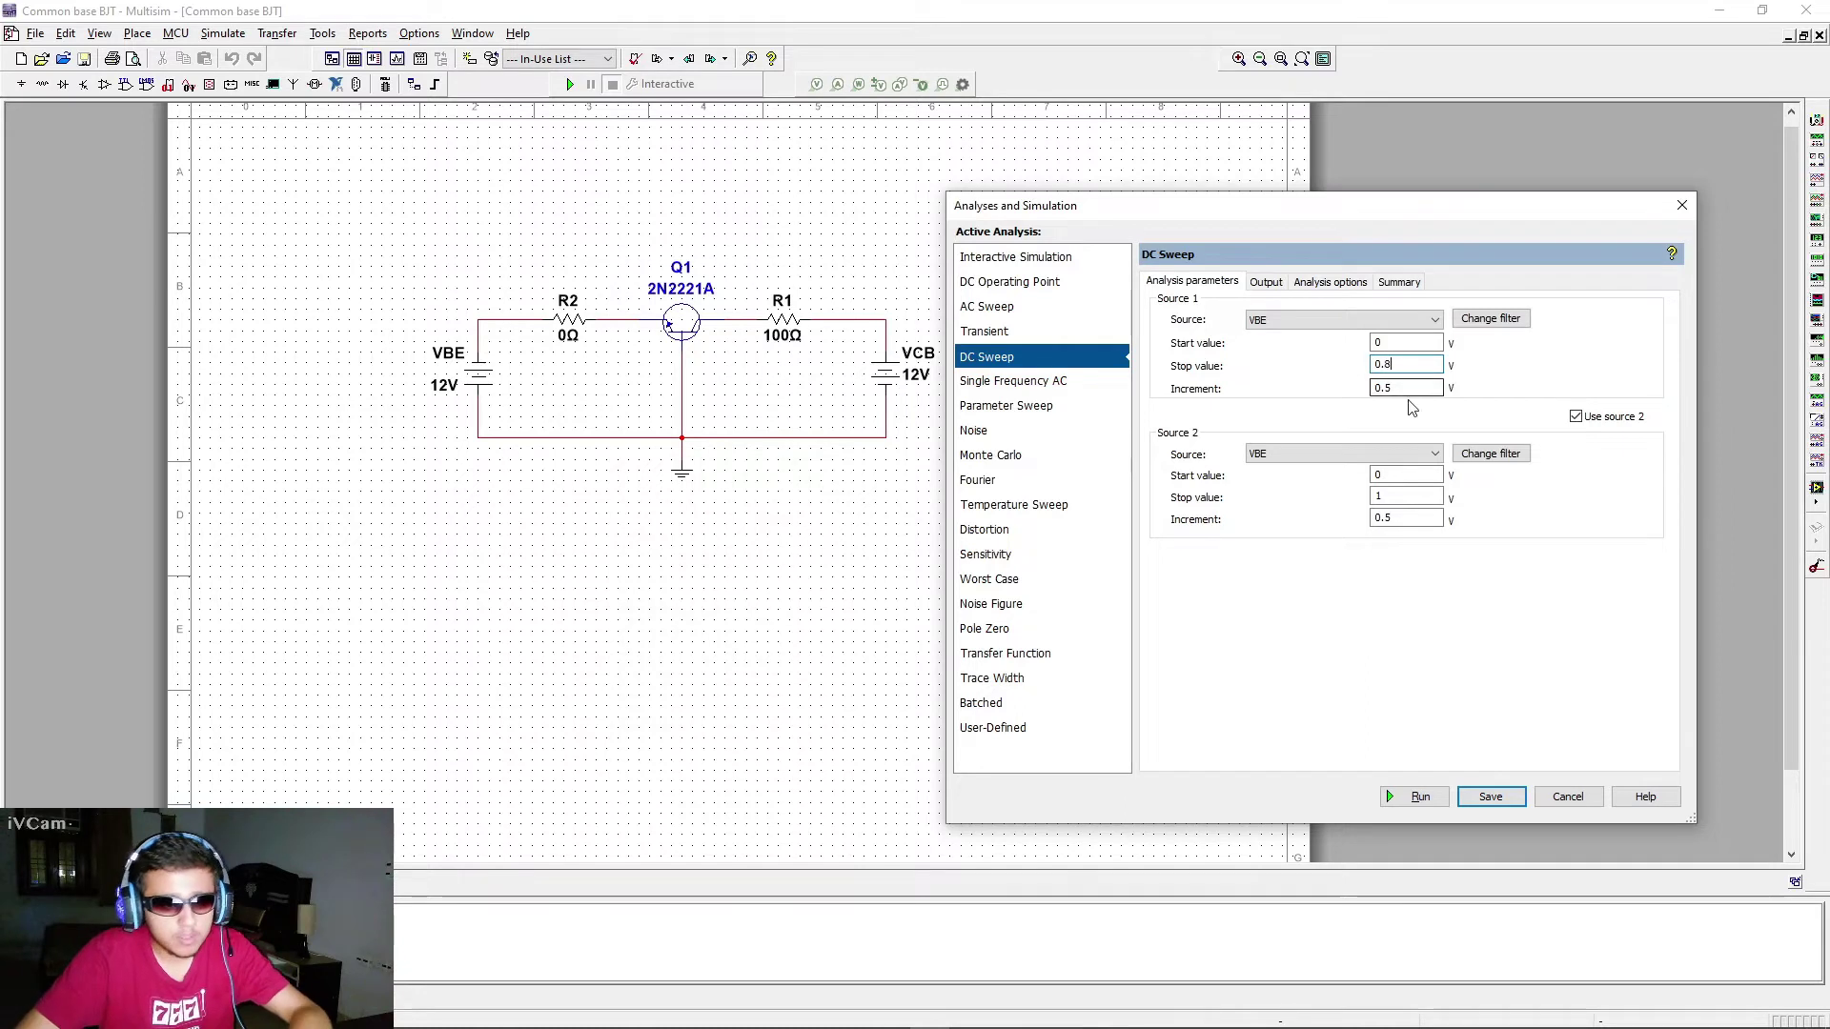
{"action": "left_click", "coordinate": [1398, 388]}
{"action": "type", "text": "001"}
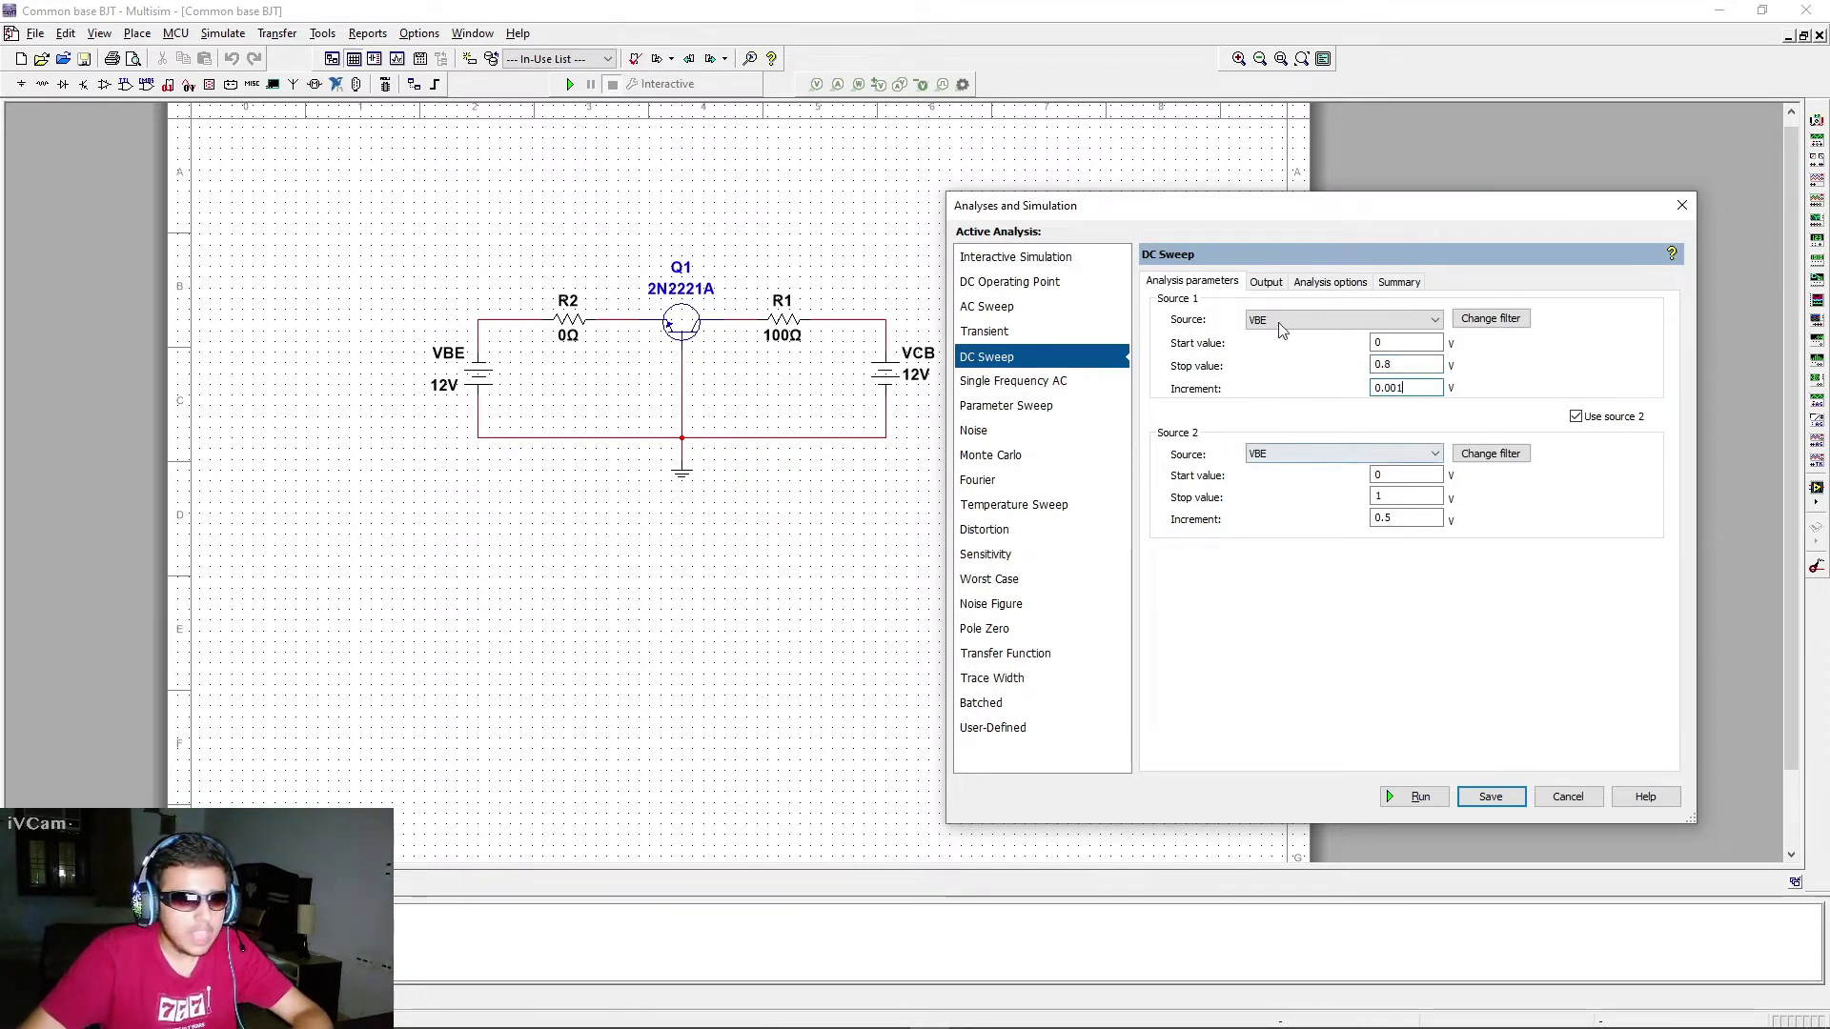
Step: Set source 2 to VCB, sweeping from 0 V to 20 V with an increment of 5 V
{"action": "left_click", "coordinate": [1325, 449]}
{"action": "left_click", "coordinate": [1325, 483]}
{"action": "left_click", "coordinate": [1397, 475]}
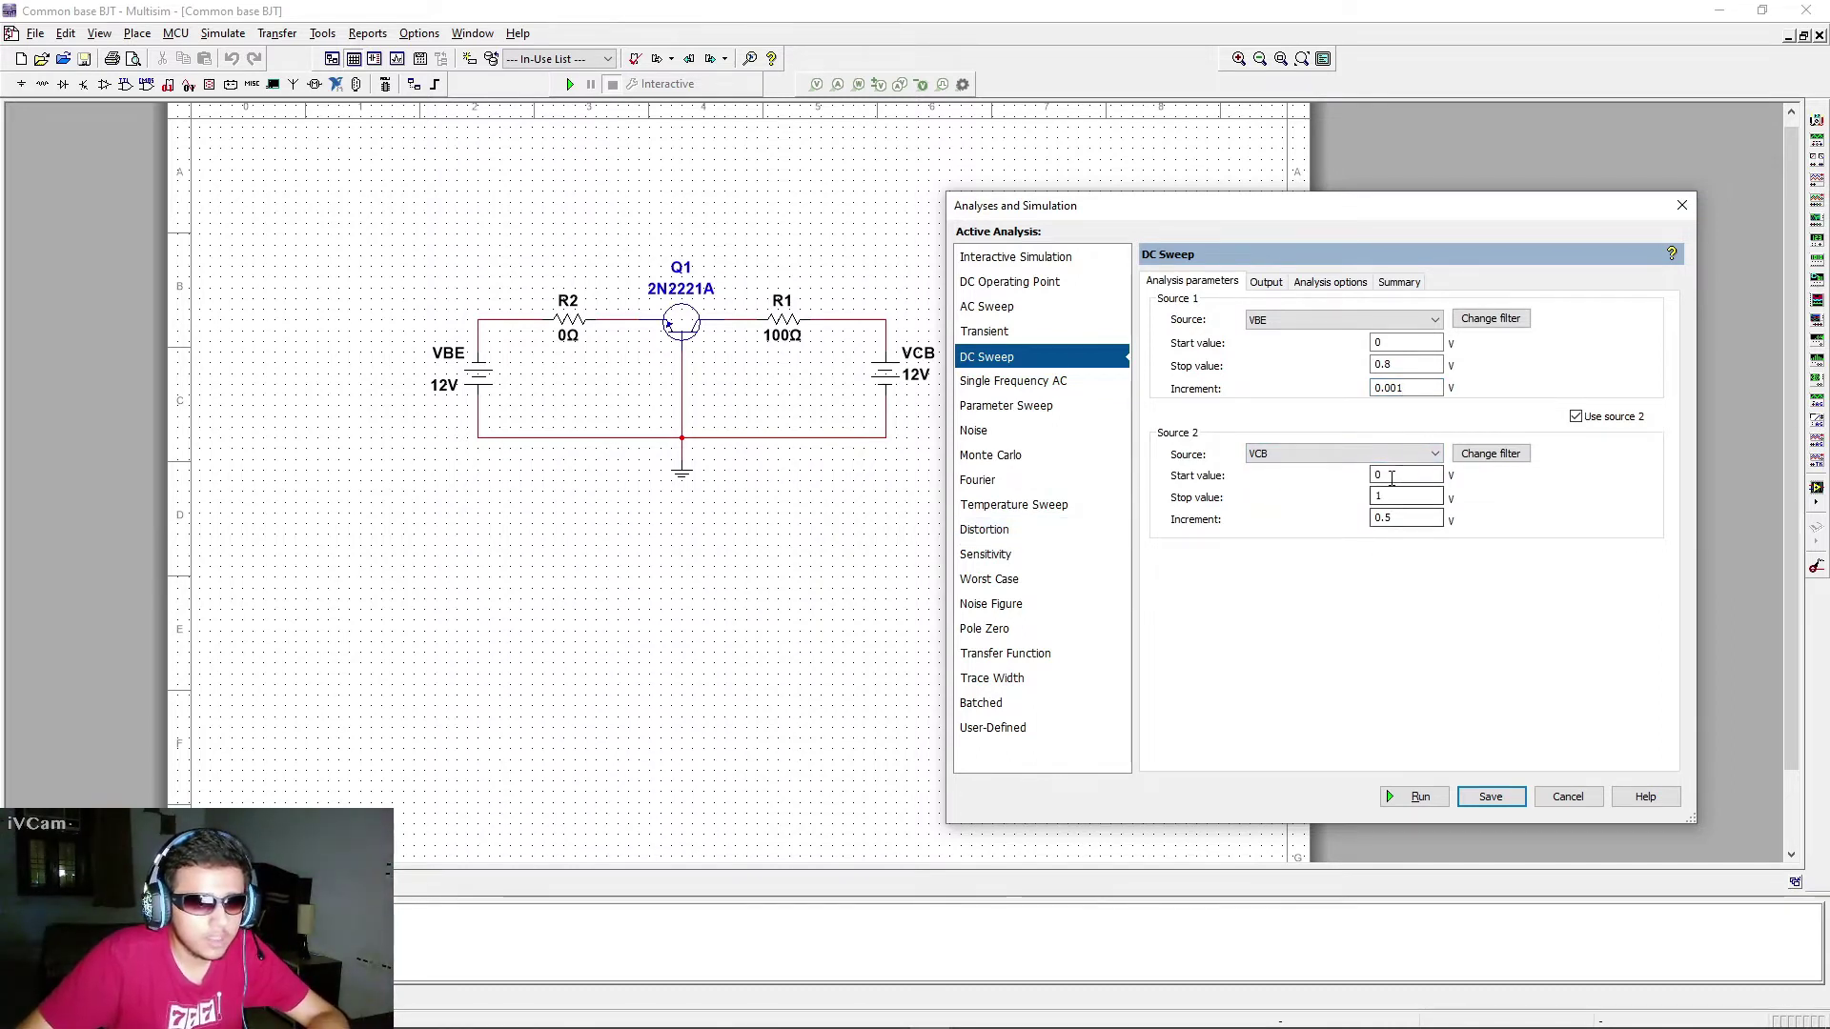
{"action": "type", "text": "20"}
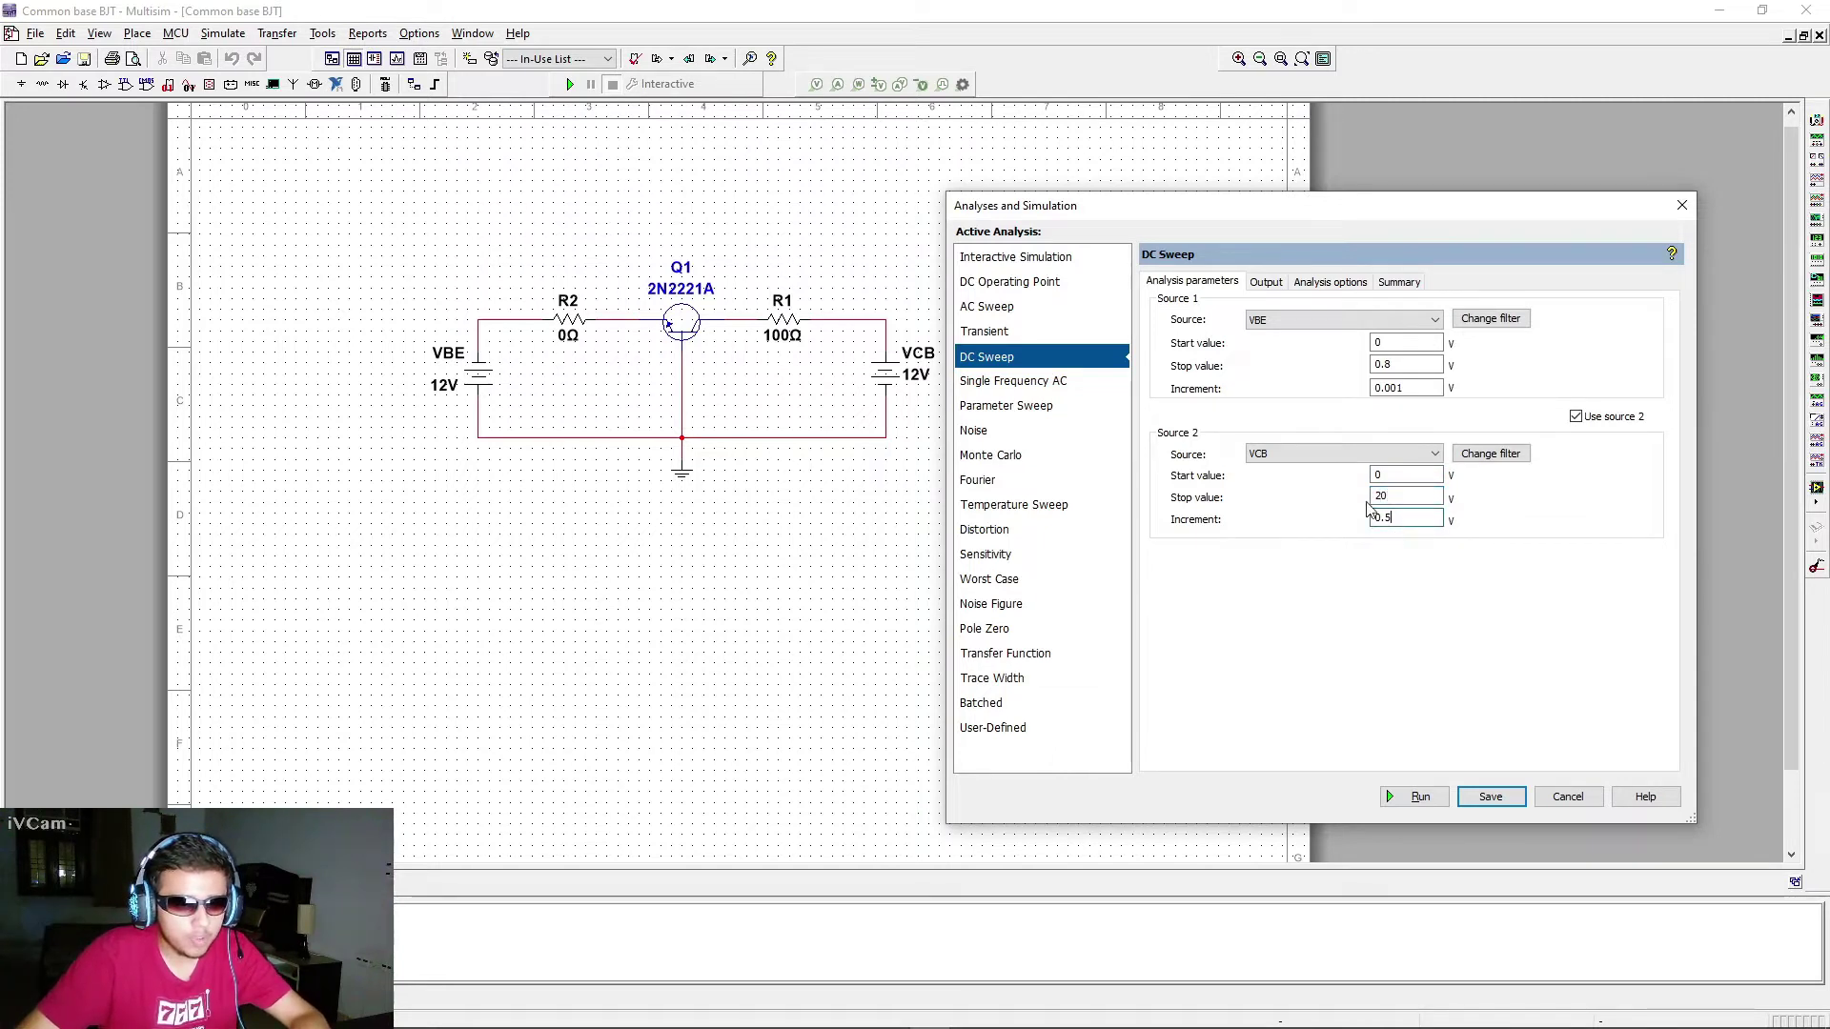
{"action": "key", "text": "BackSpace"}
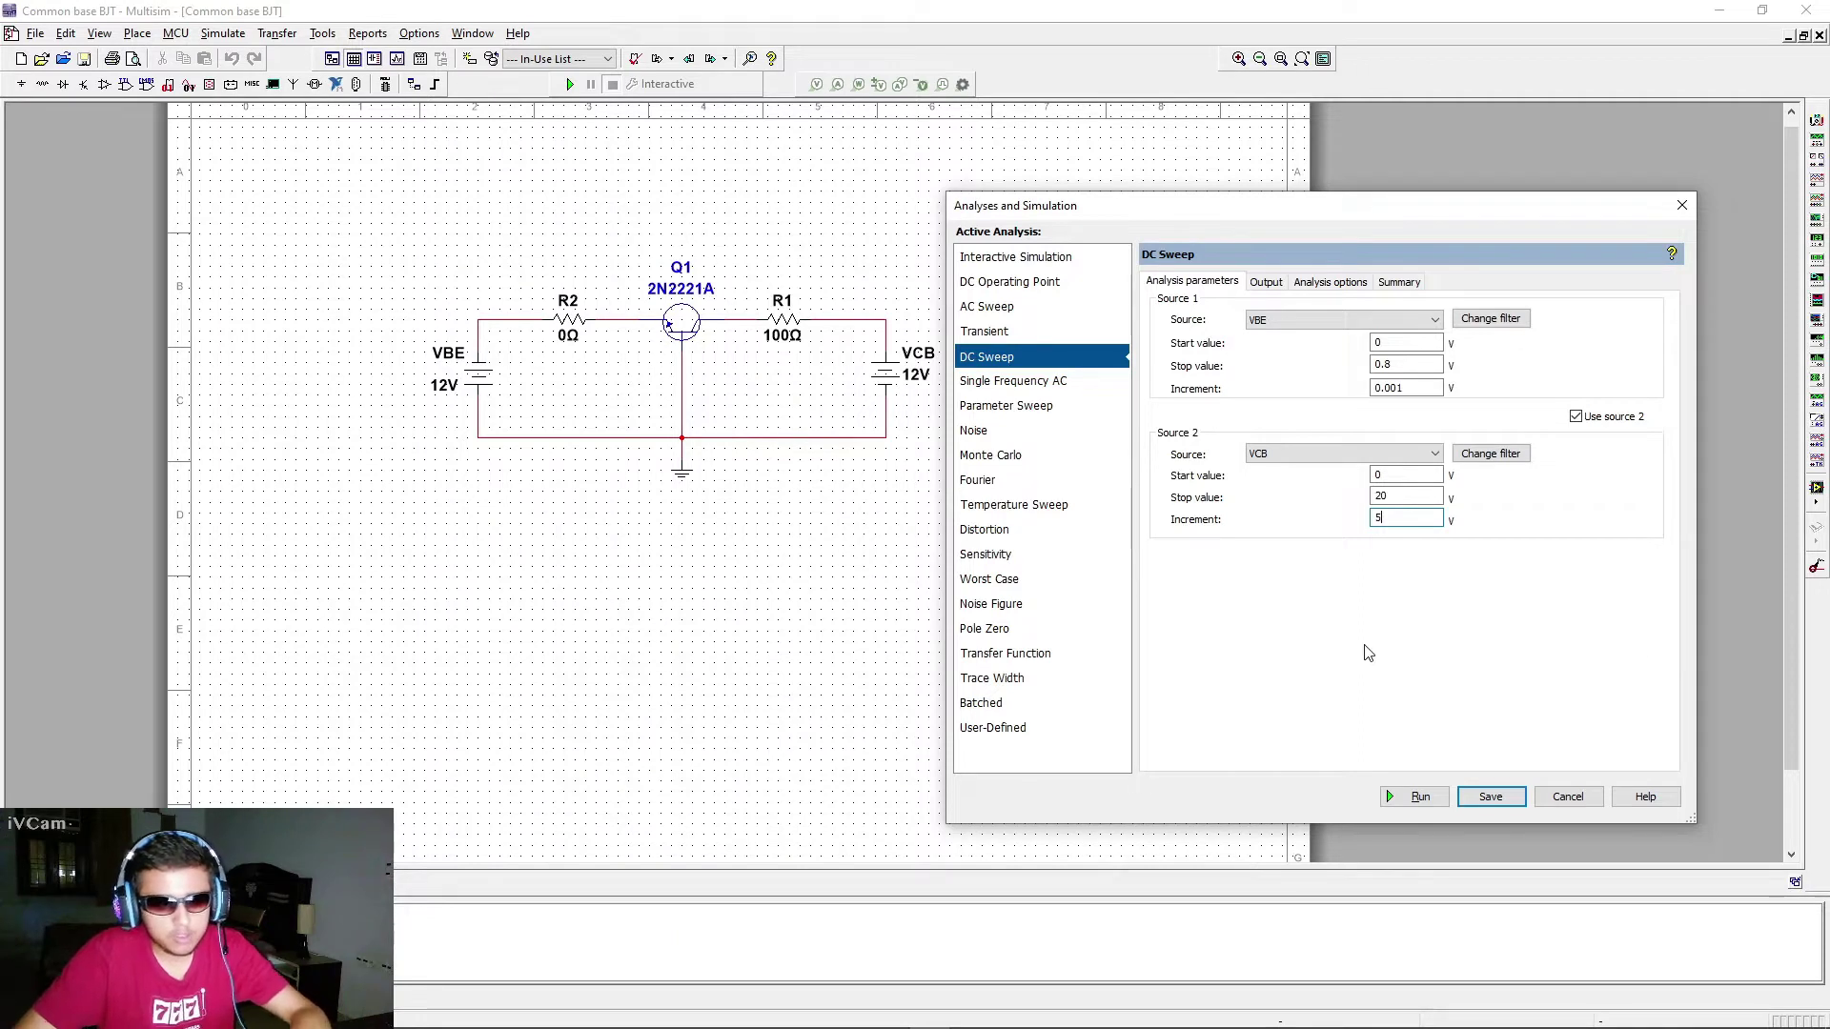
Step: Review the source selection and the start, stop and increment values of both DC sweep sources
{"action": "left_click", "coordinate": [1305, 322]}
{"action": "left_click", "coordinate": [1306, 322]}
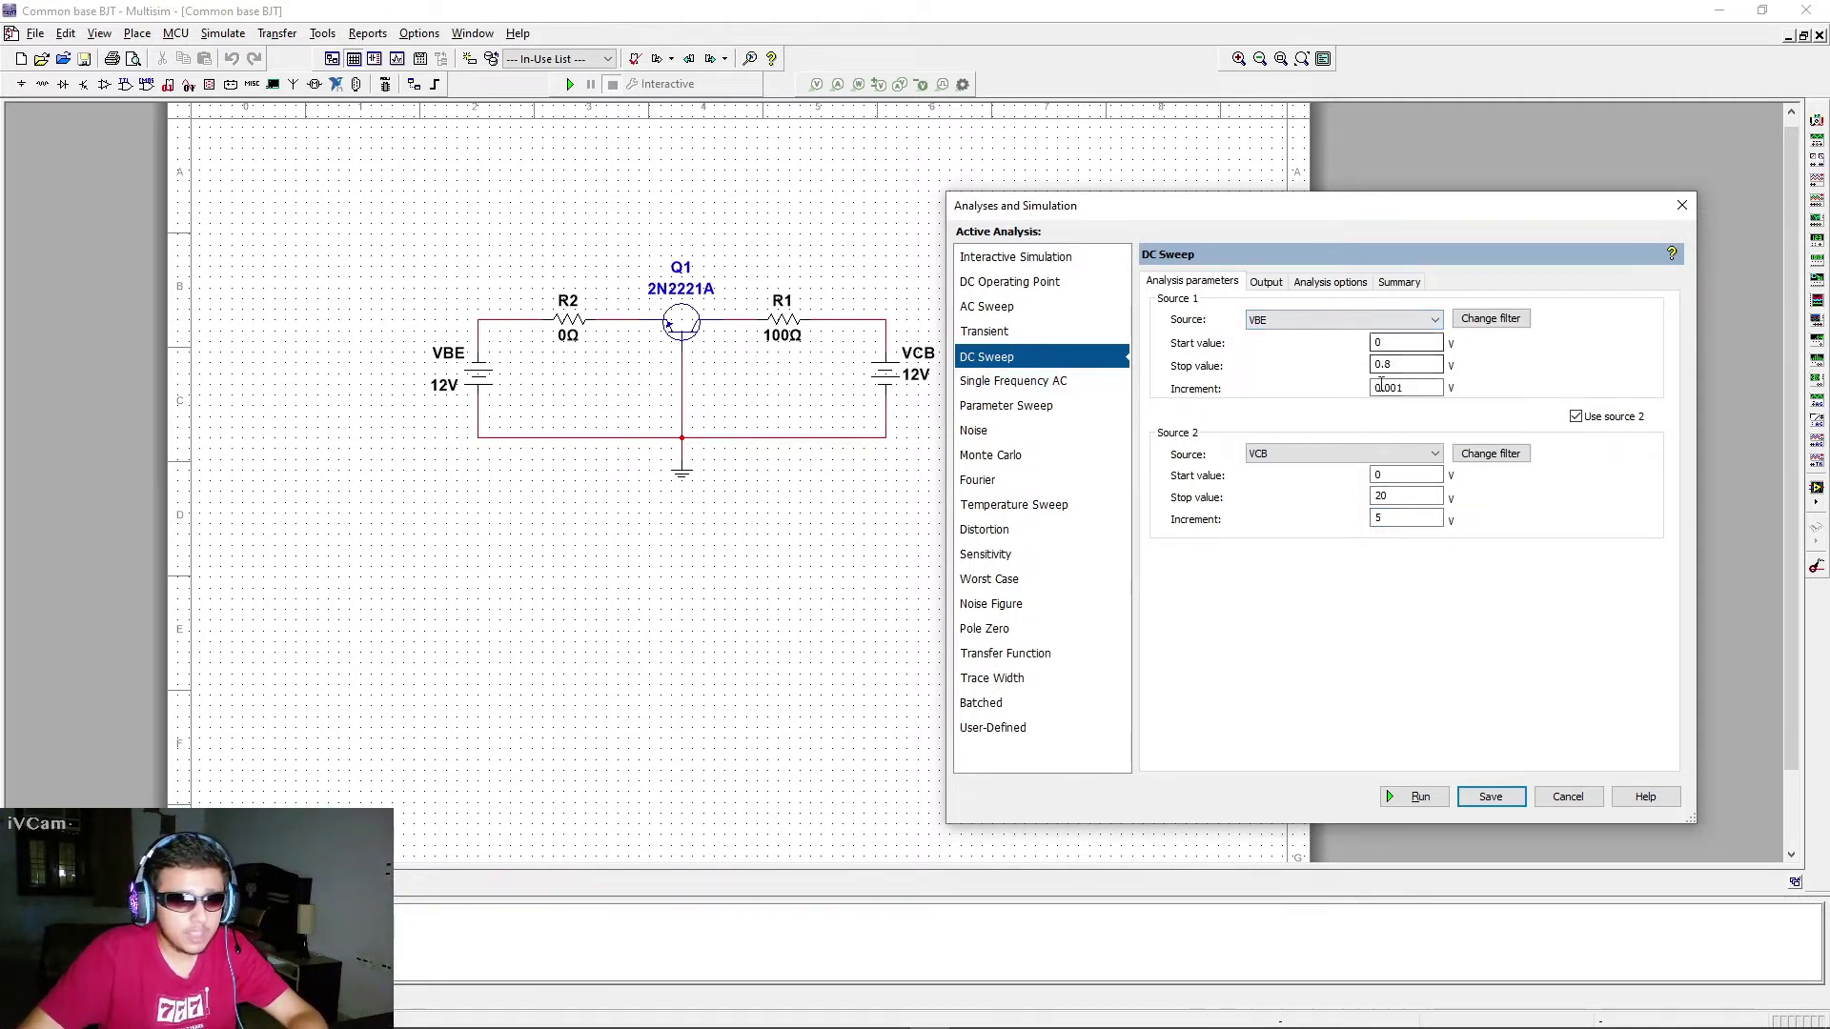
{"action": "left_click_drag", "start_coordinate": [1387, 219], "coordinate": [1427, 201]}
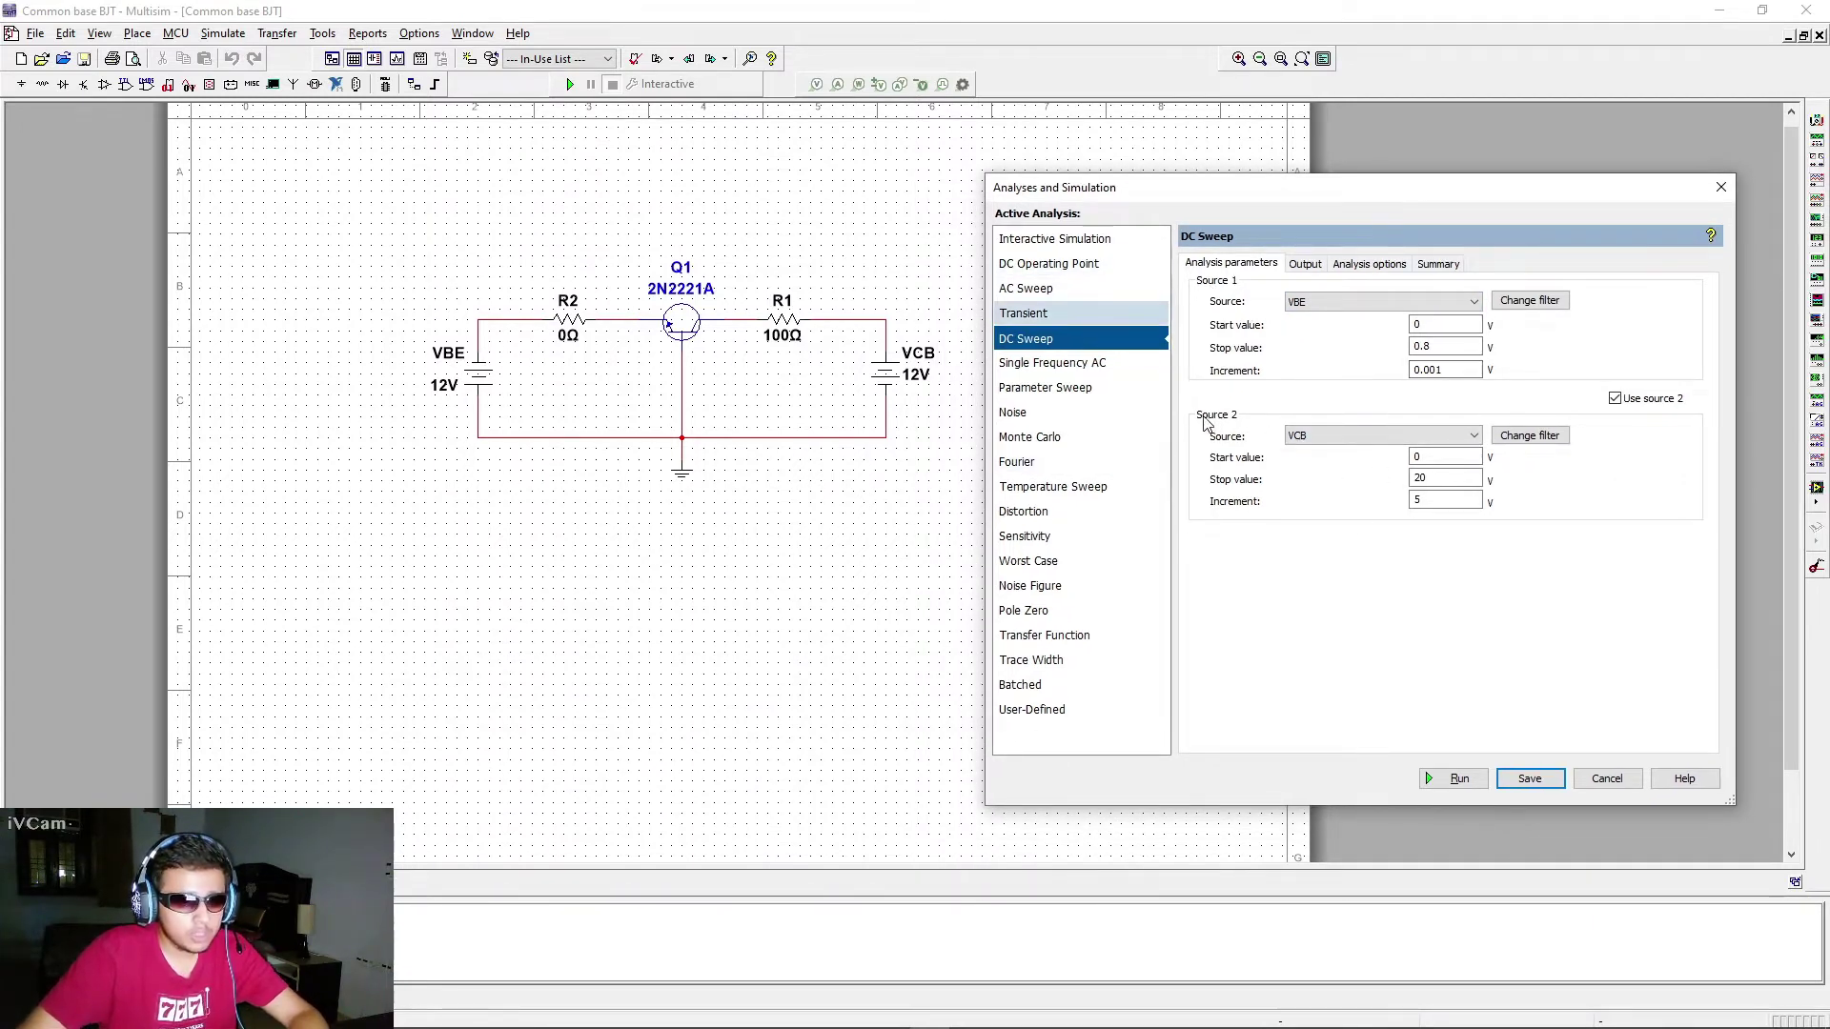
{"action": "left_click", "coordinate": [1420, 456]}
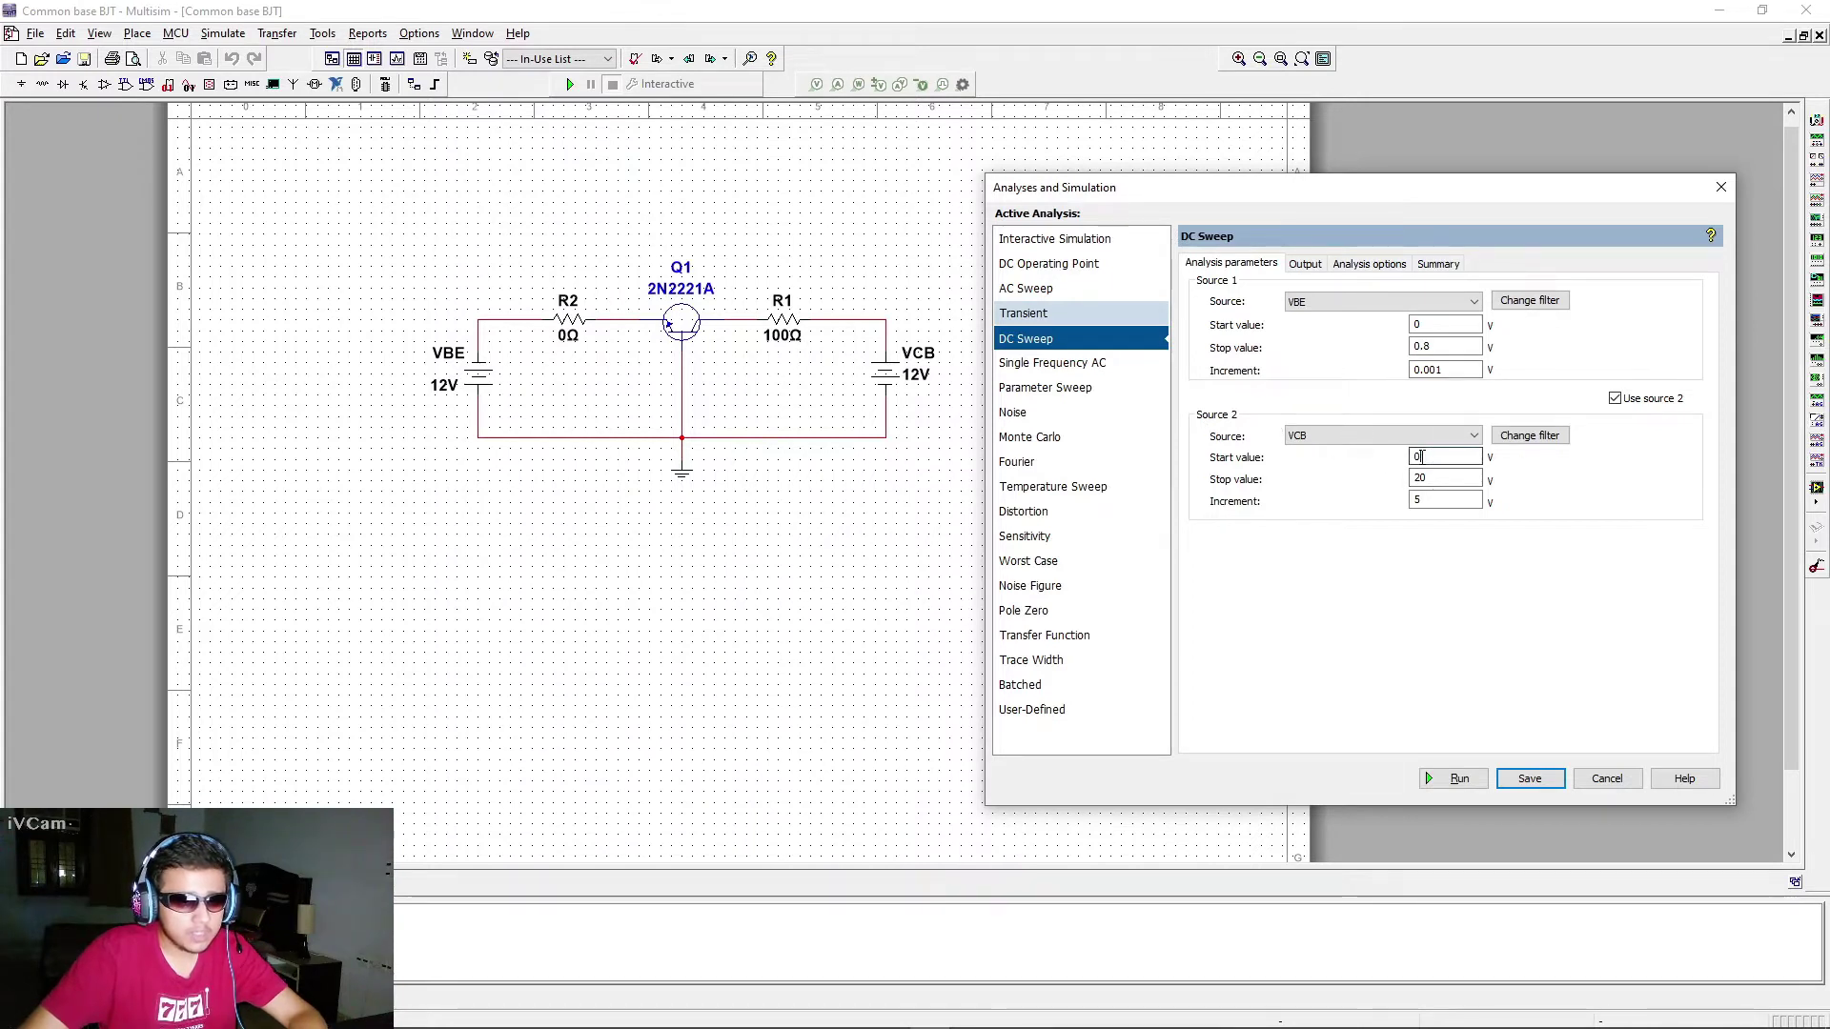
{"action": "left_click", "coordinate": [1439, 465]}
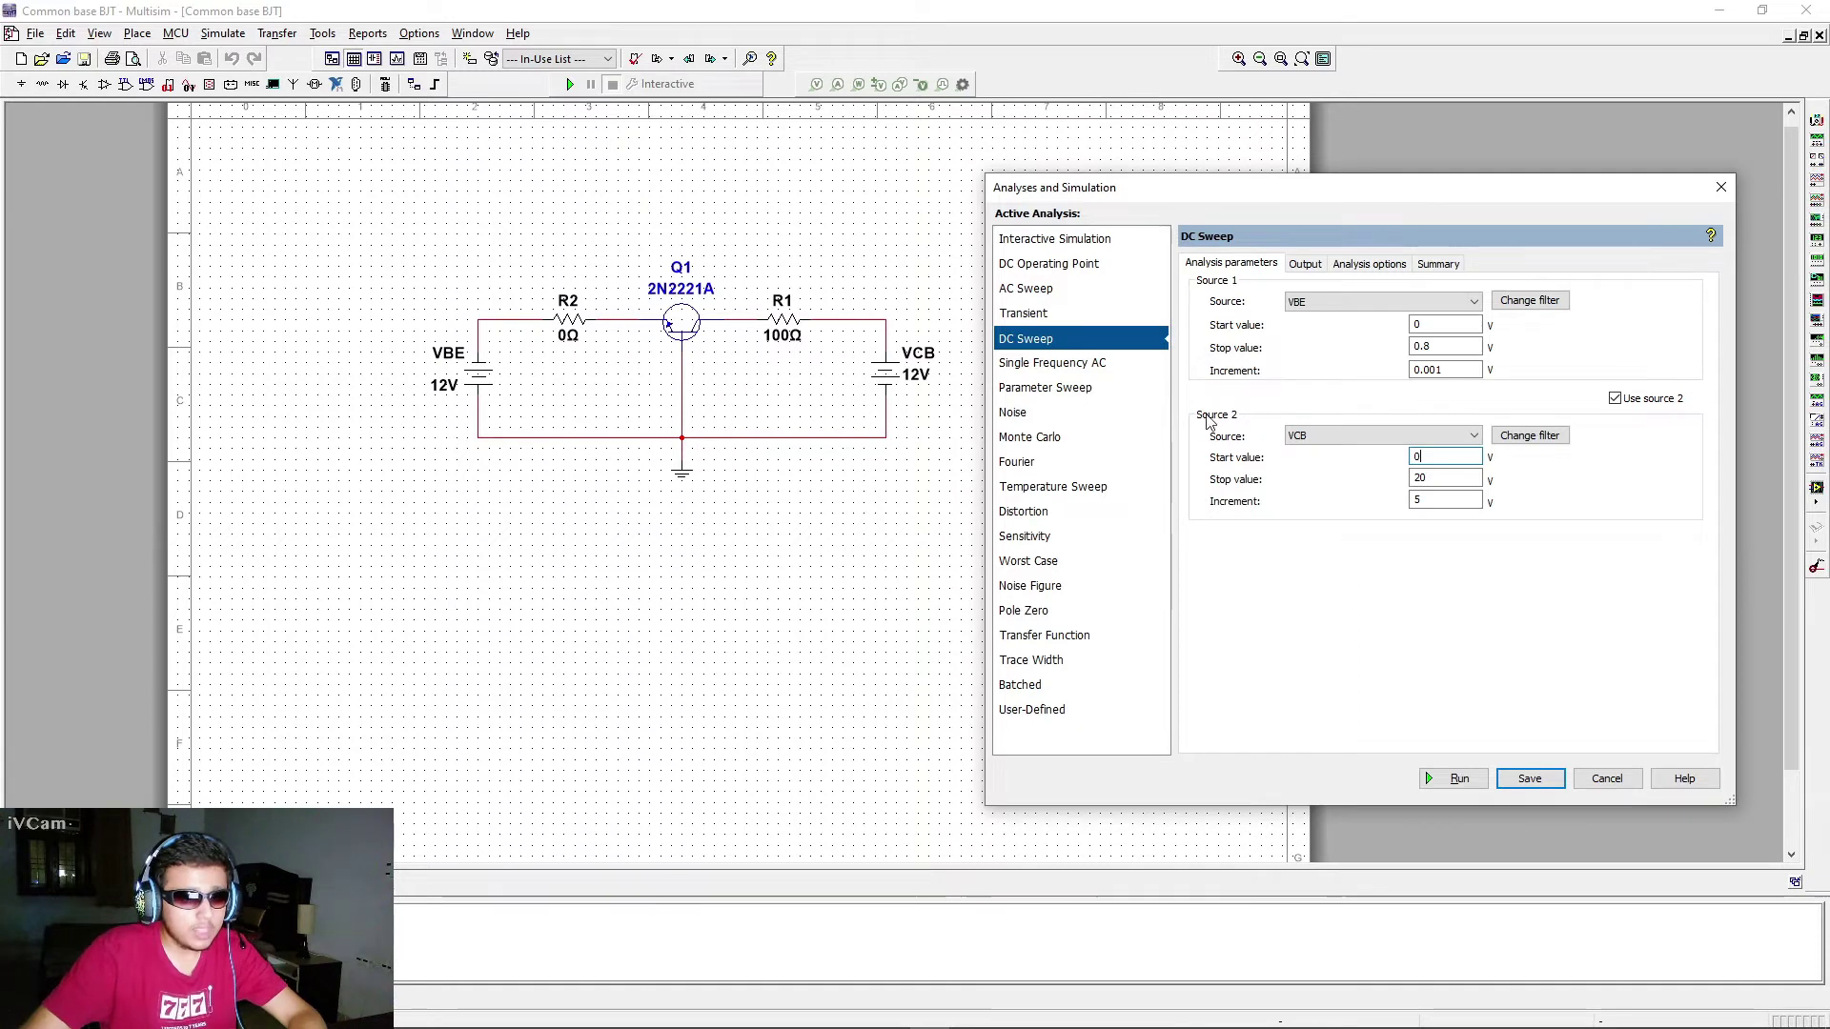
{"action": "left_click", "coordinate": [1427, 478]}
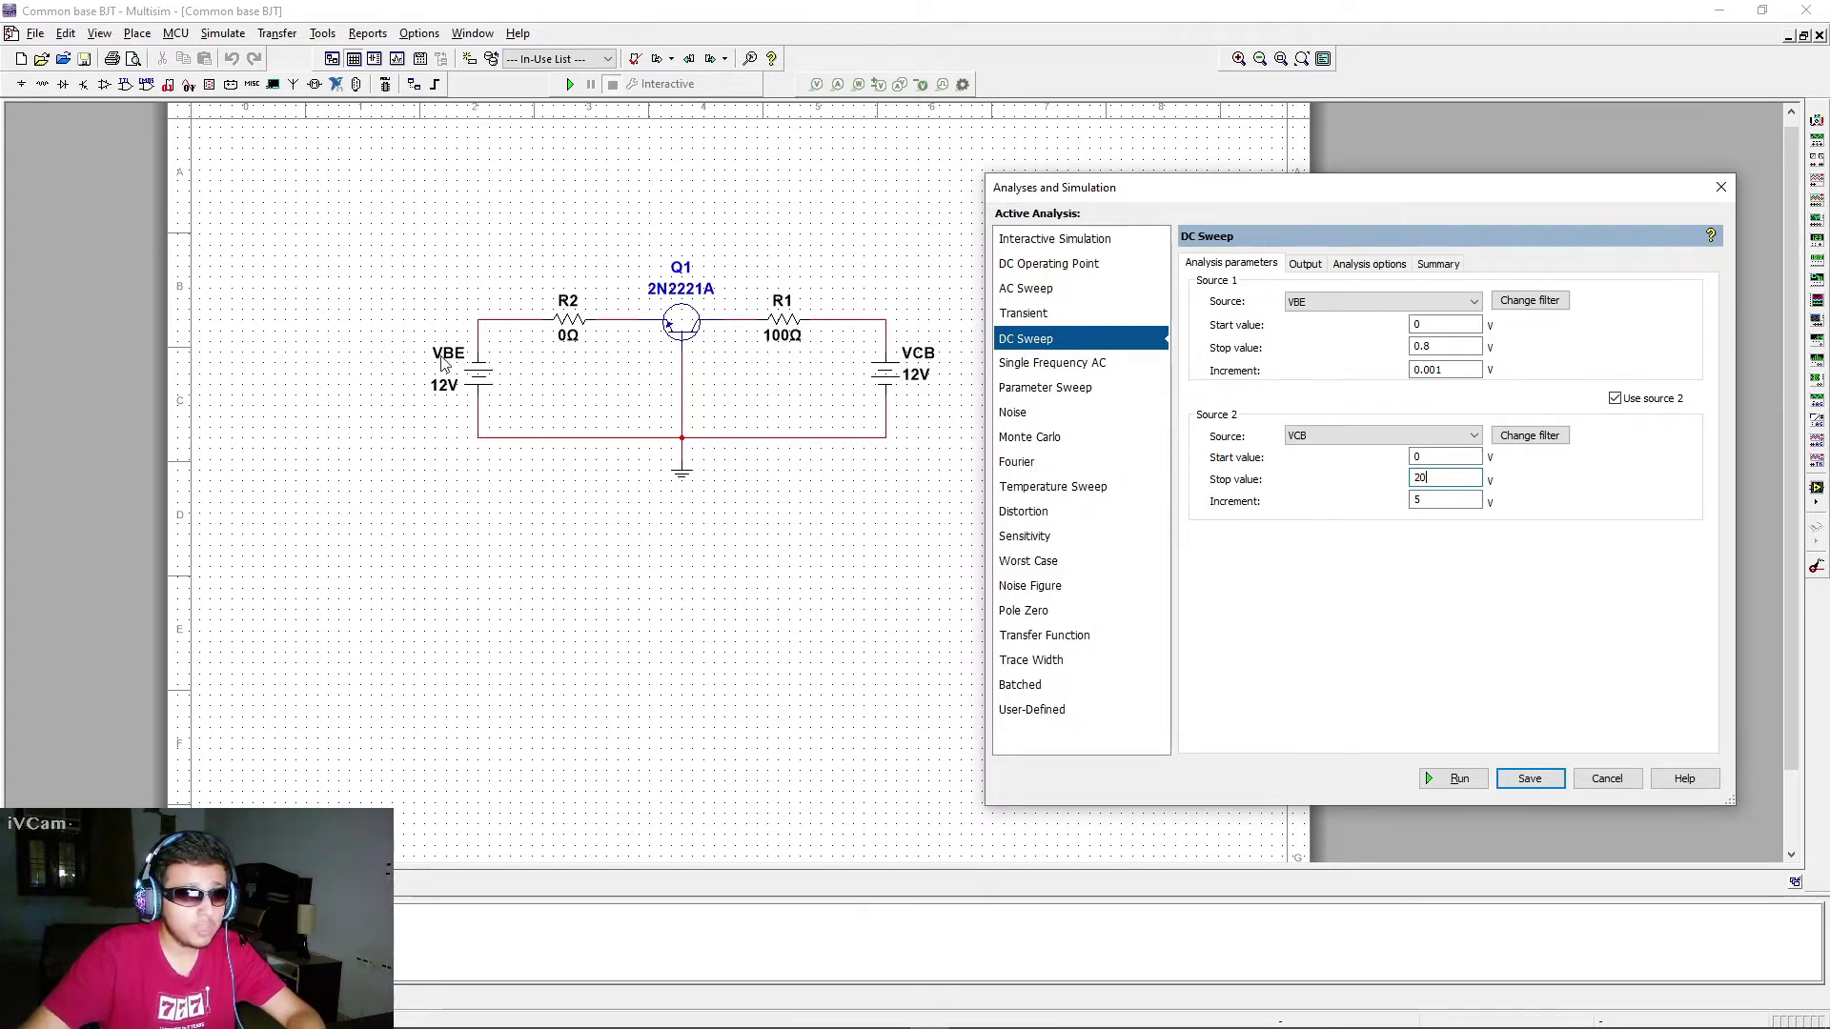
{"action": "double_click", "coordinate": [1409, 348]}
{"action": "left_click", "coordinate": [1459, 370]}
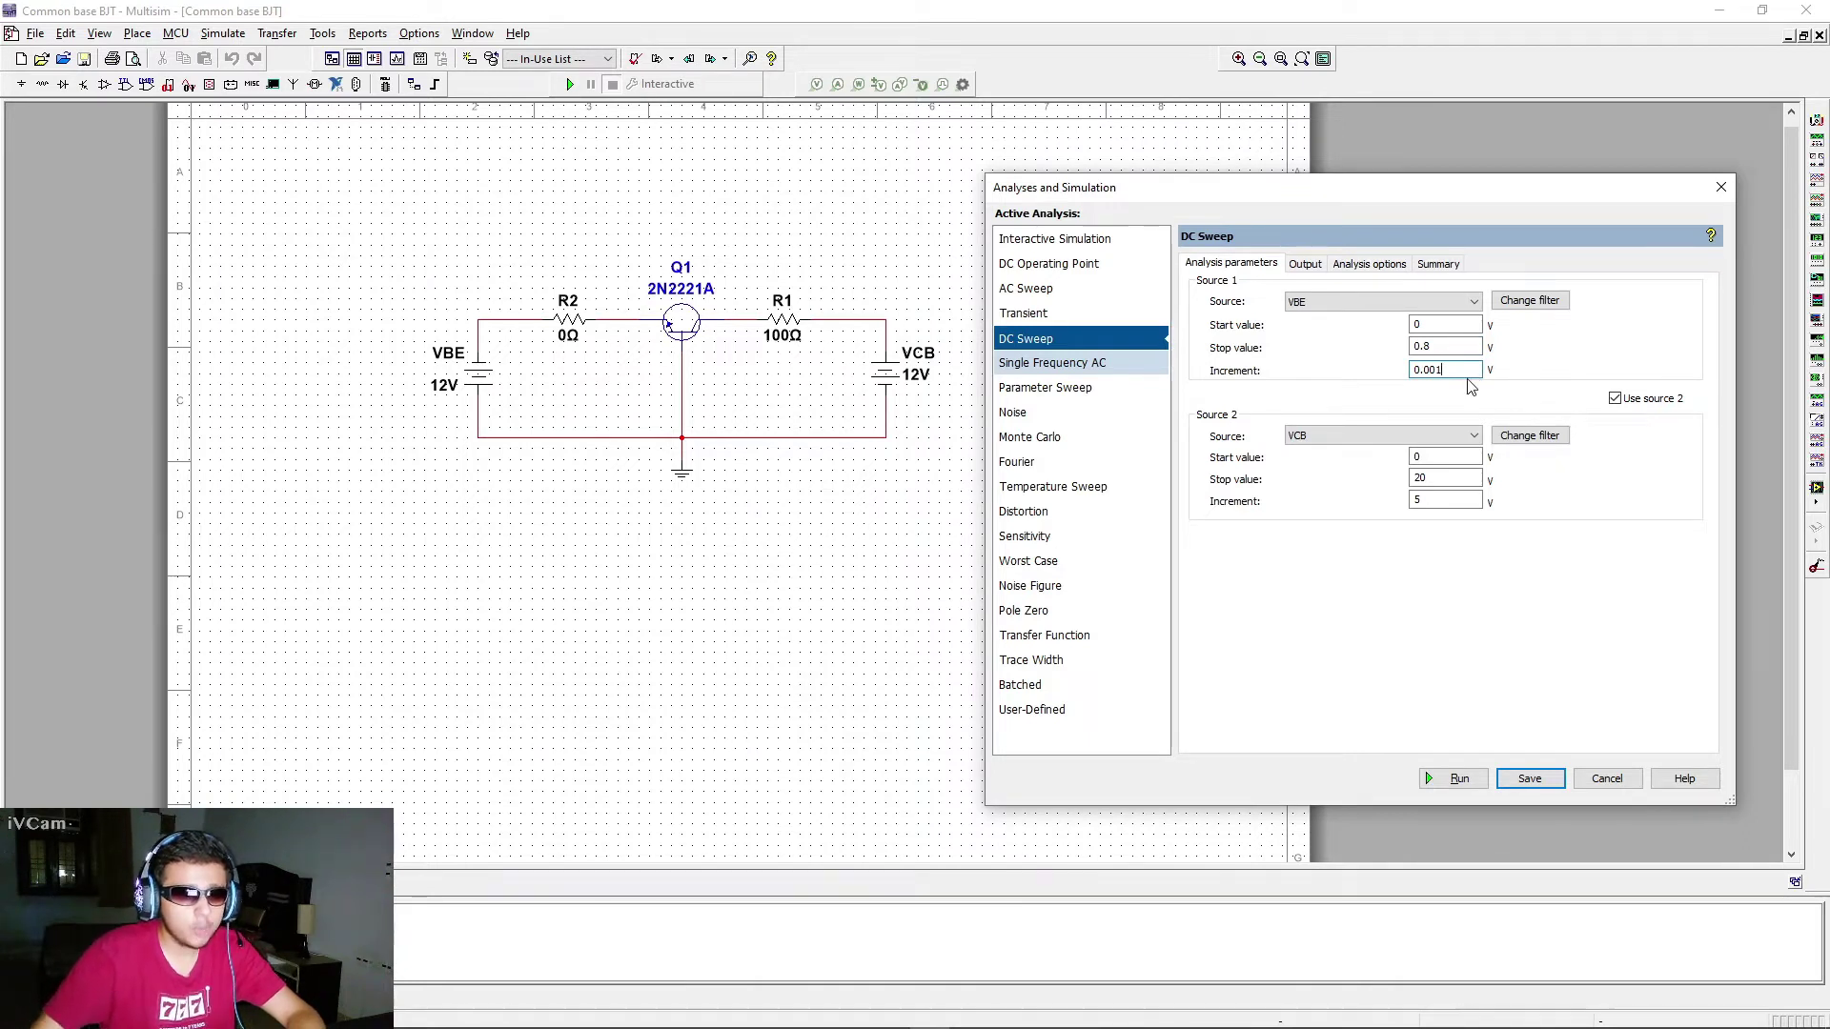
{"action": "left_click", "coordinate": [1445, 326]}
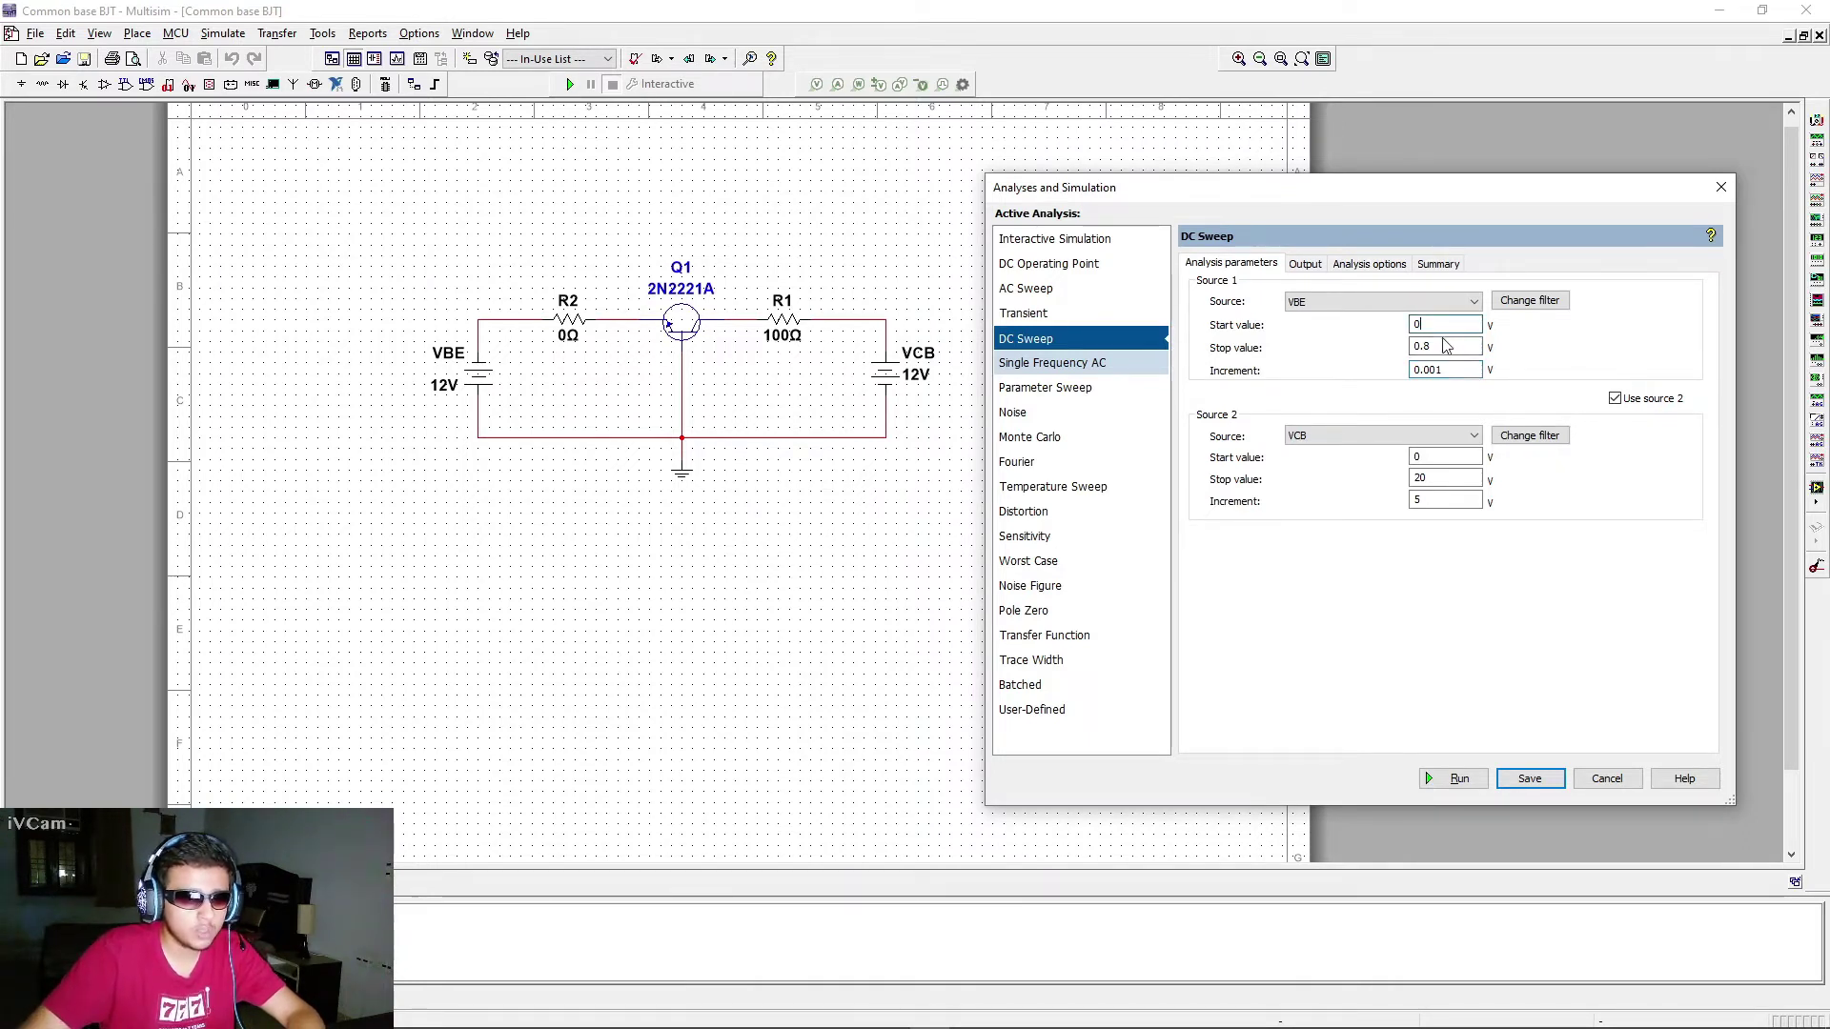
{"action": "left_click", "coordinate": [1445, 372]}
{"action": "left_click", "coordinate": [1459, 327]}
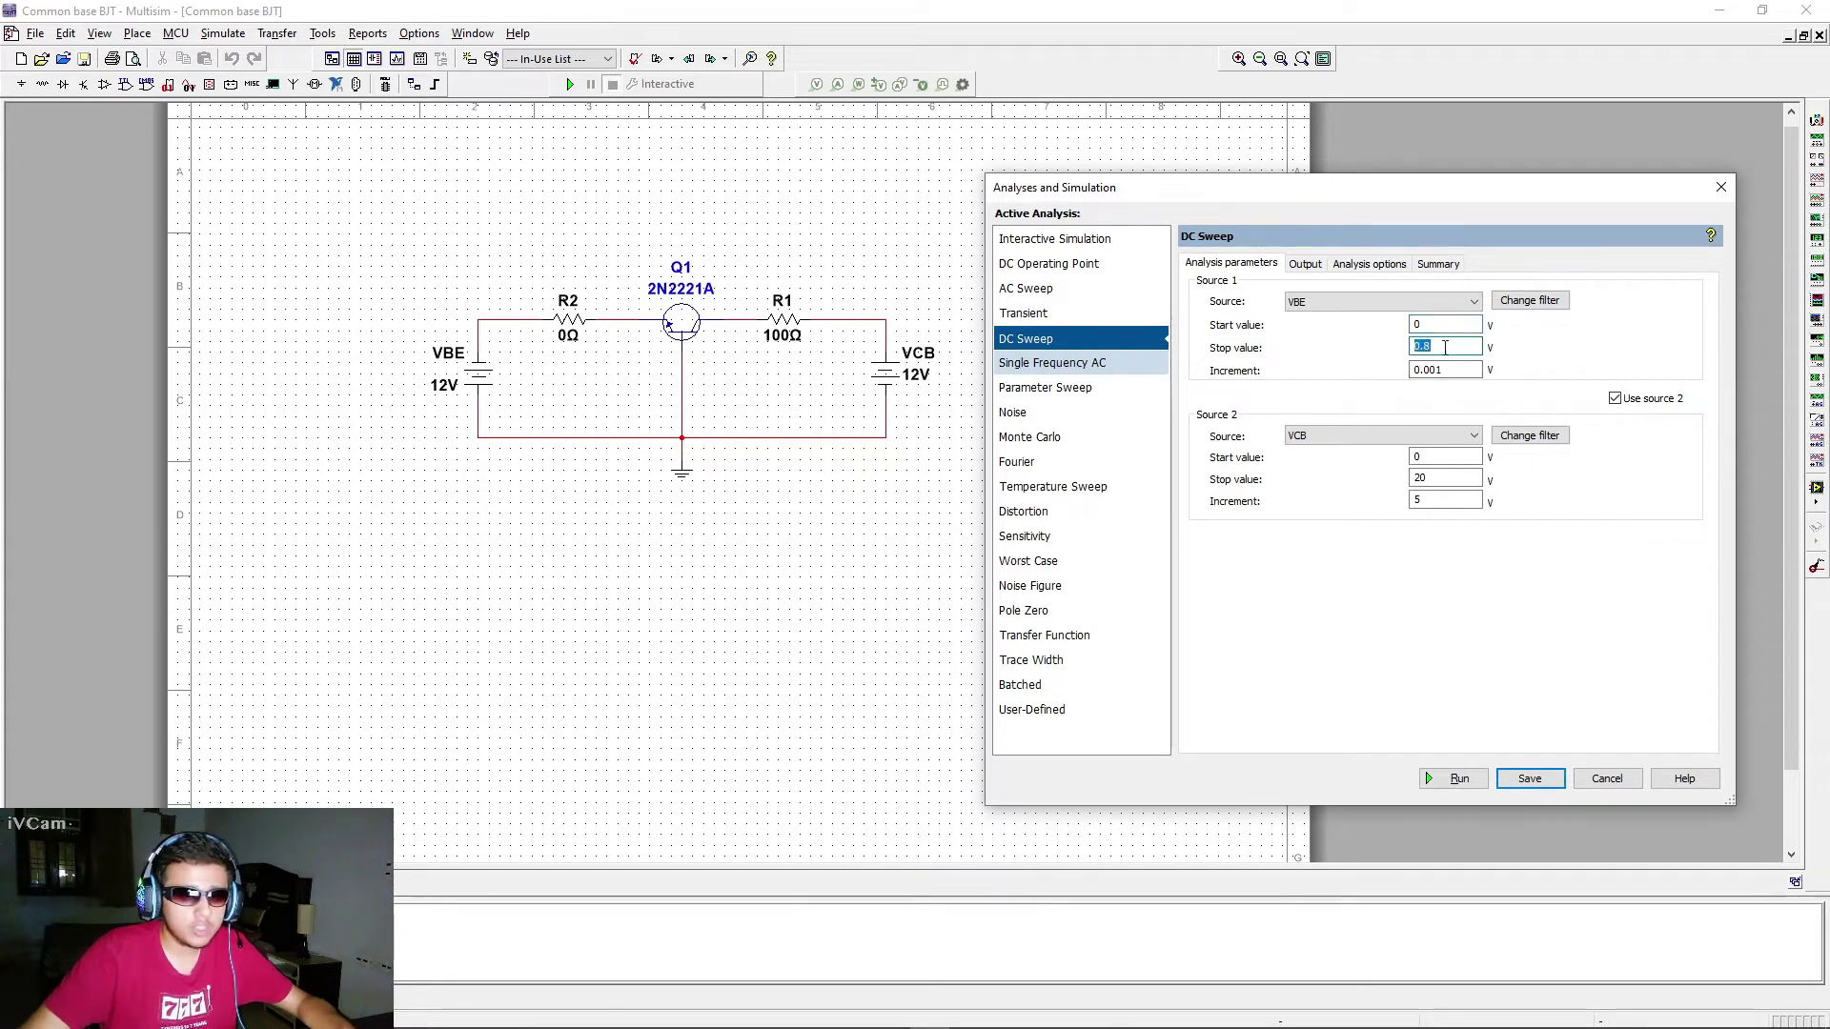
{"action": "left_click", "coordinate": [1446, 477]}
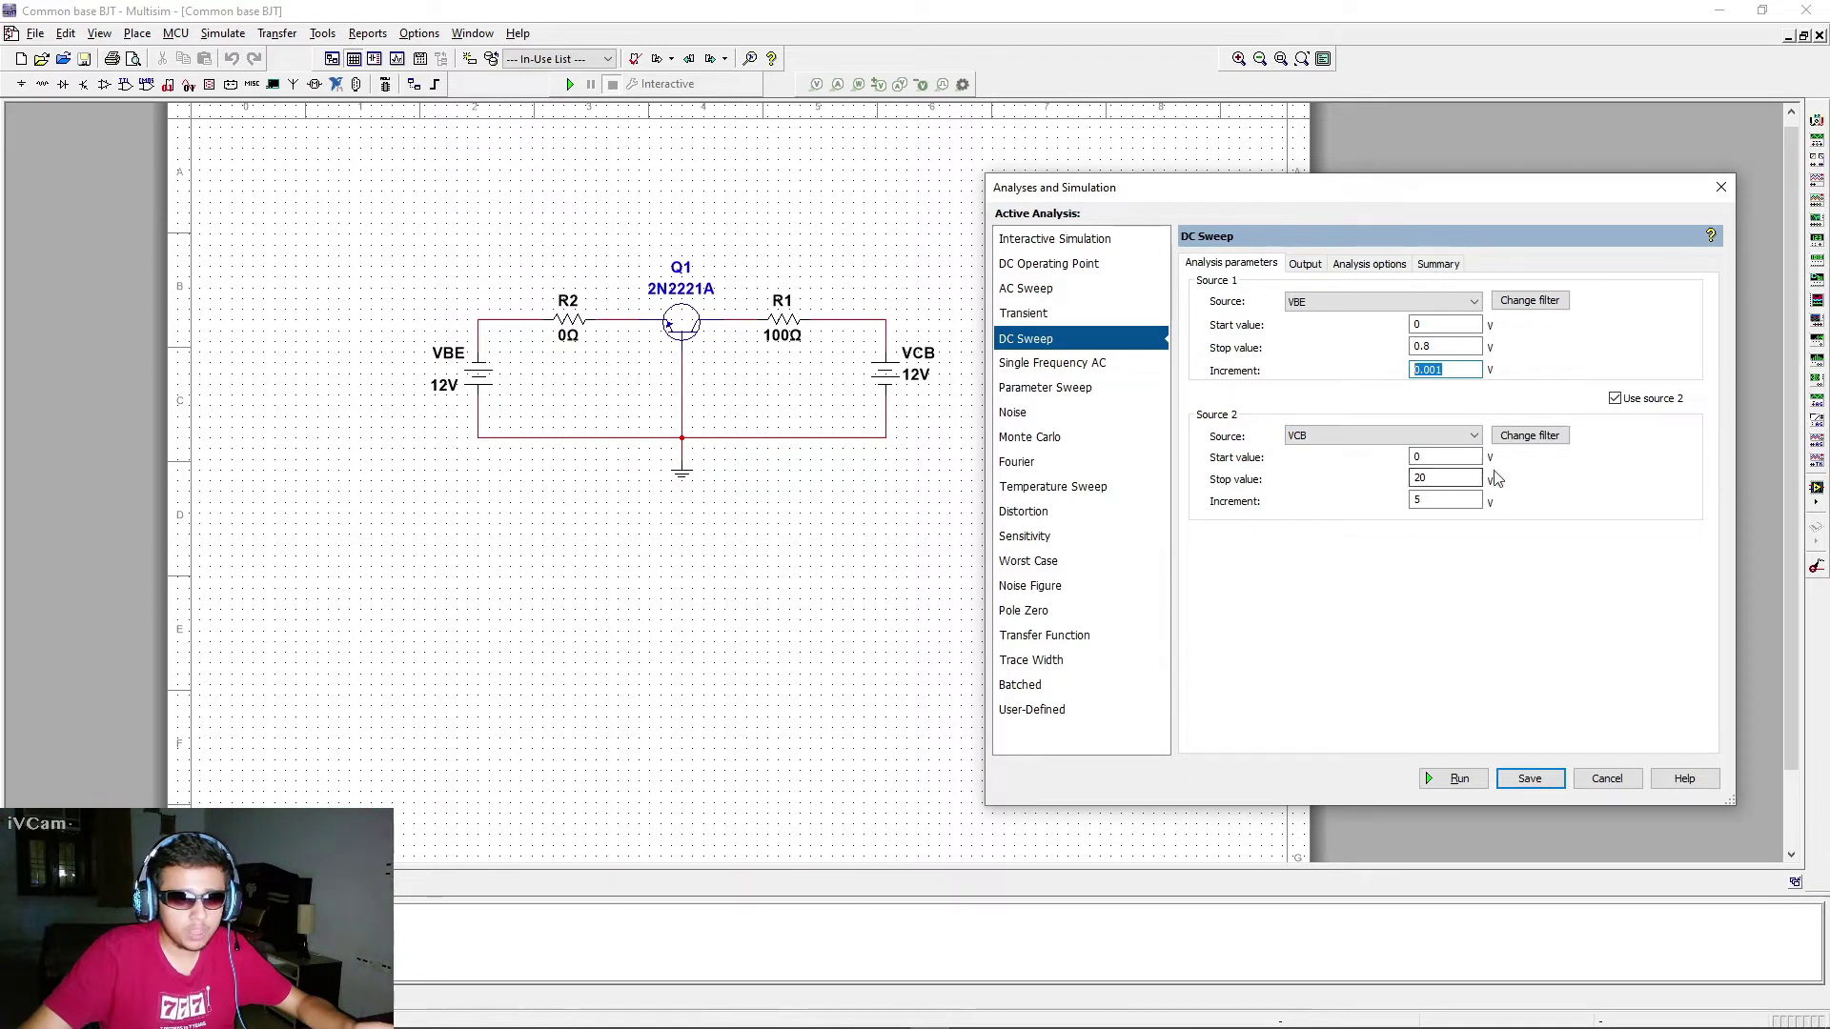
{"action": "left_click", "coordinate": [1430, 498]}
{"action": "double_click", "coordinate": [1436, 498]}
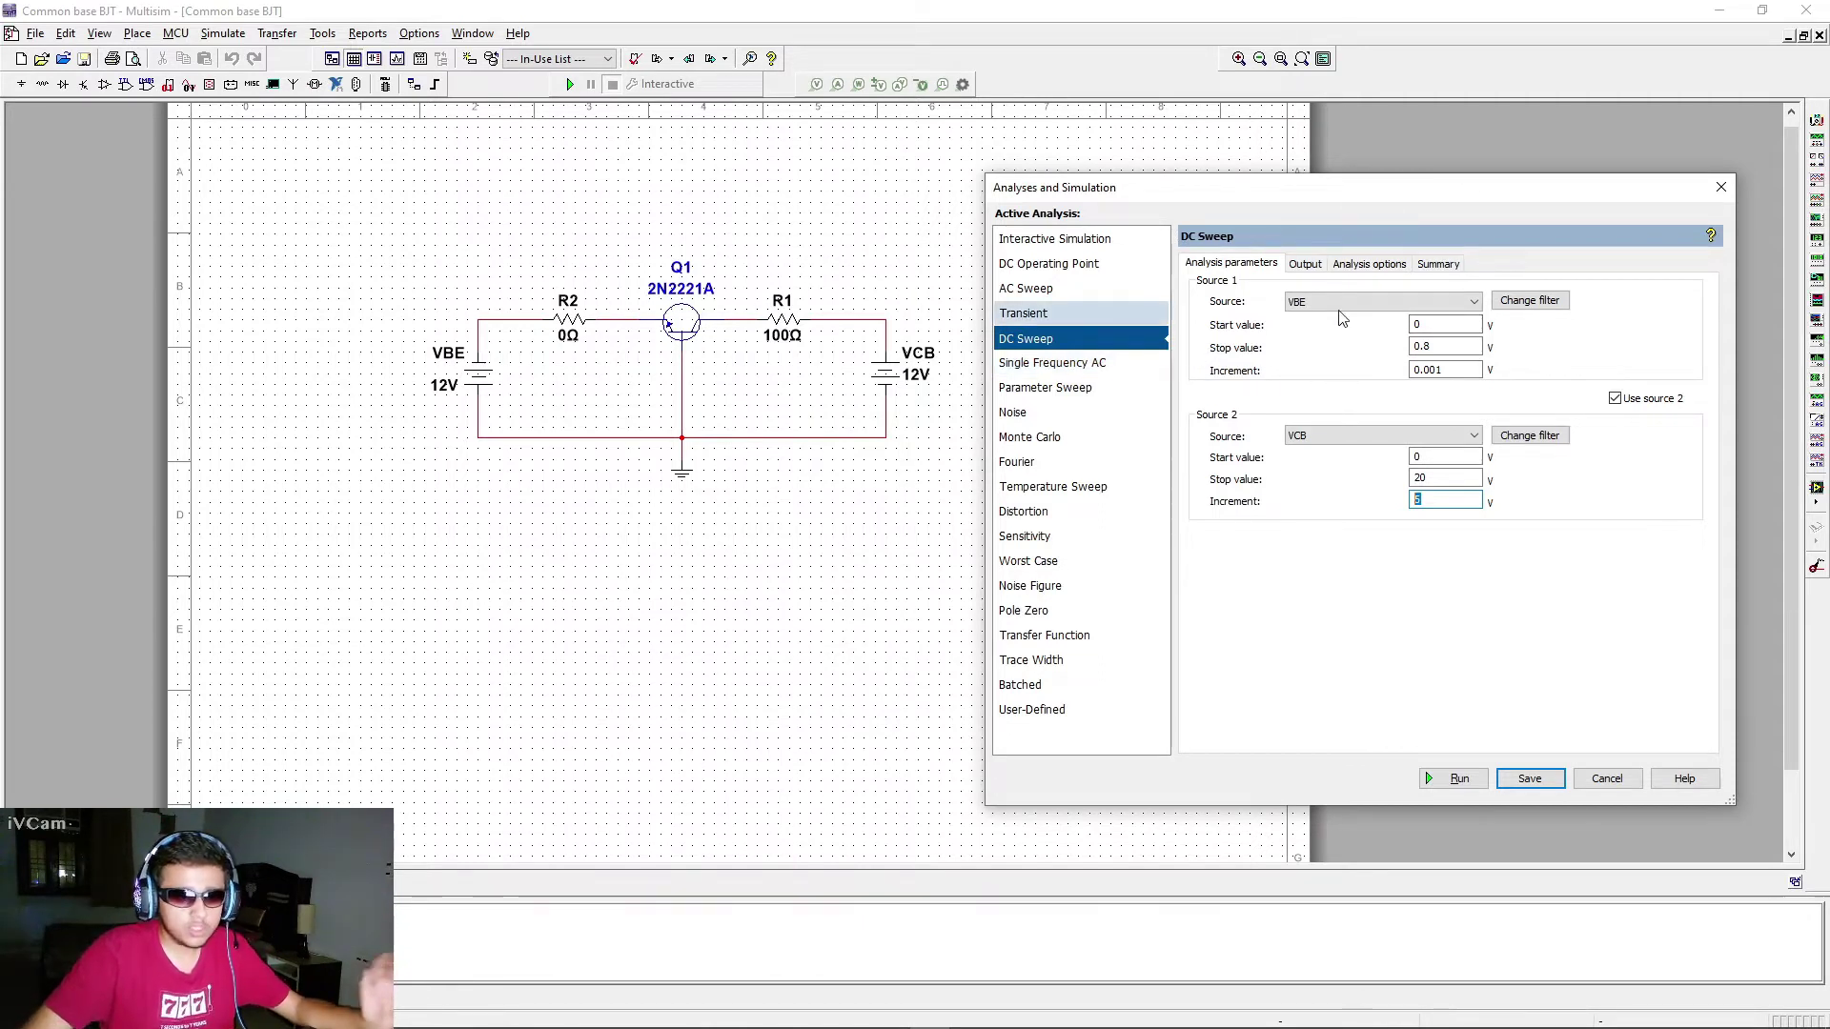
Step: Add the expression abs(I(Q1[IE])) as the output variable of the DC sweep
{"action": "left_click", "coordinate": [1305, 268]}
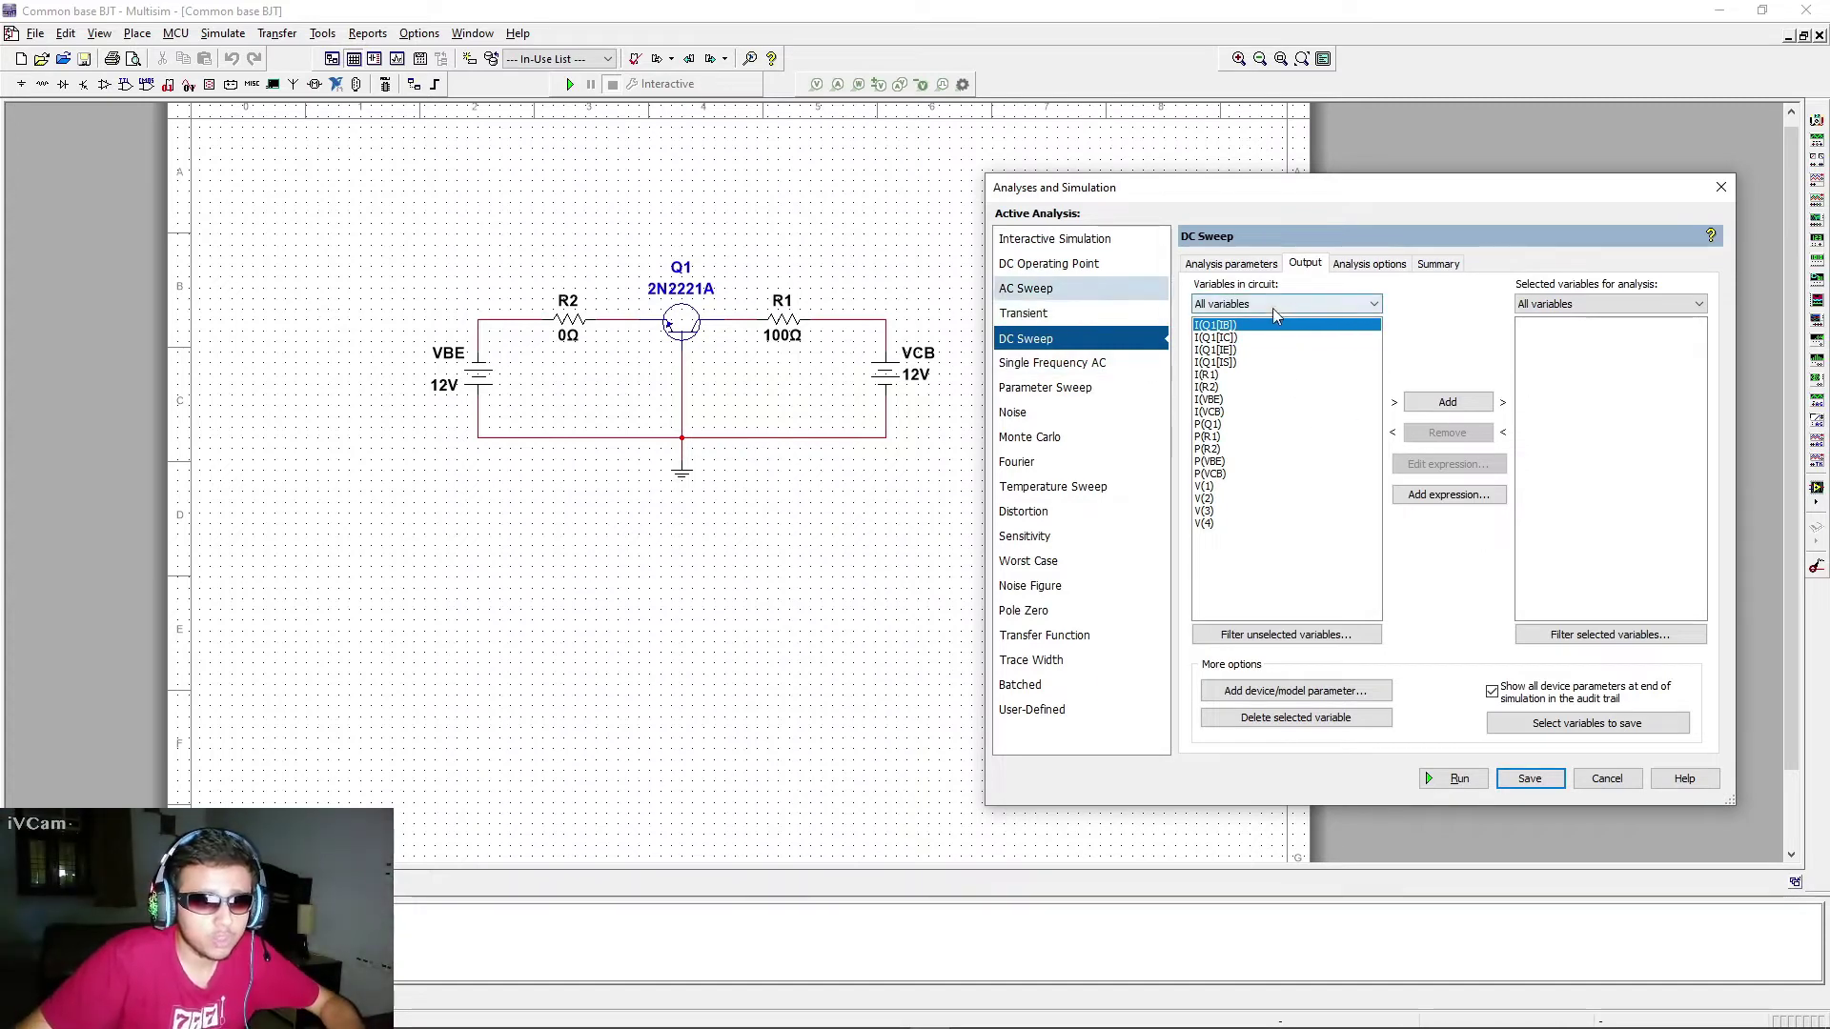
{"action": "left_click", "coordinate": [1449, 503]}
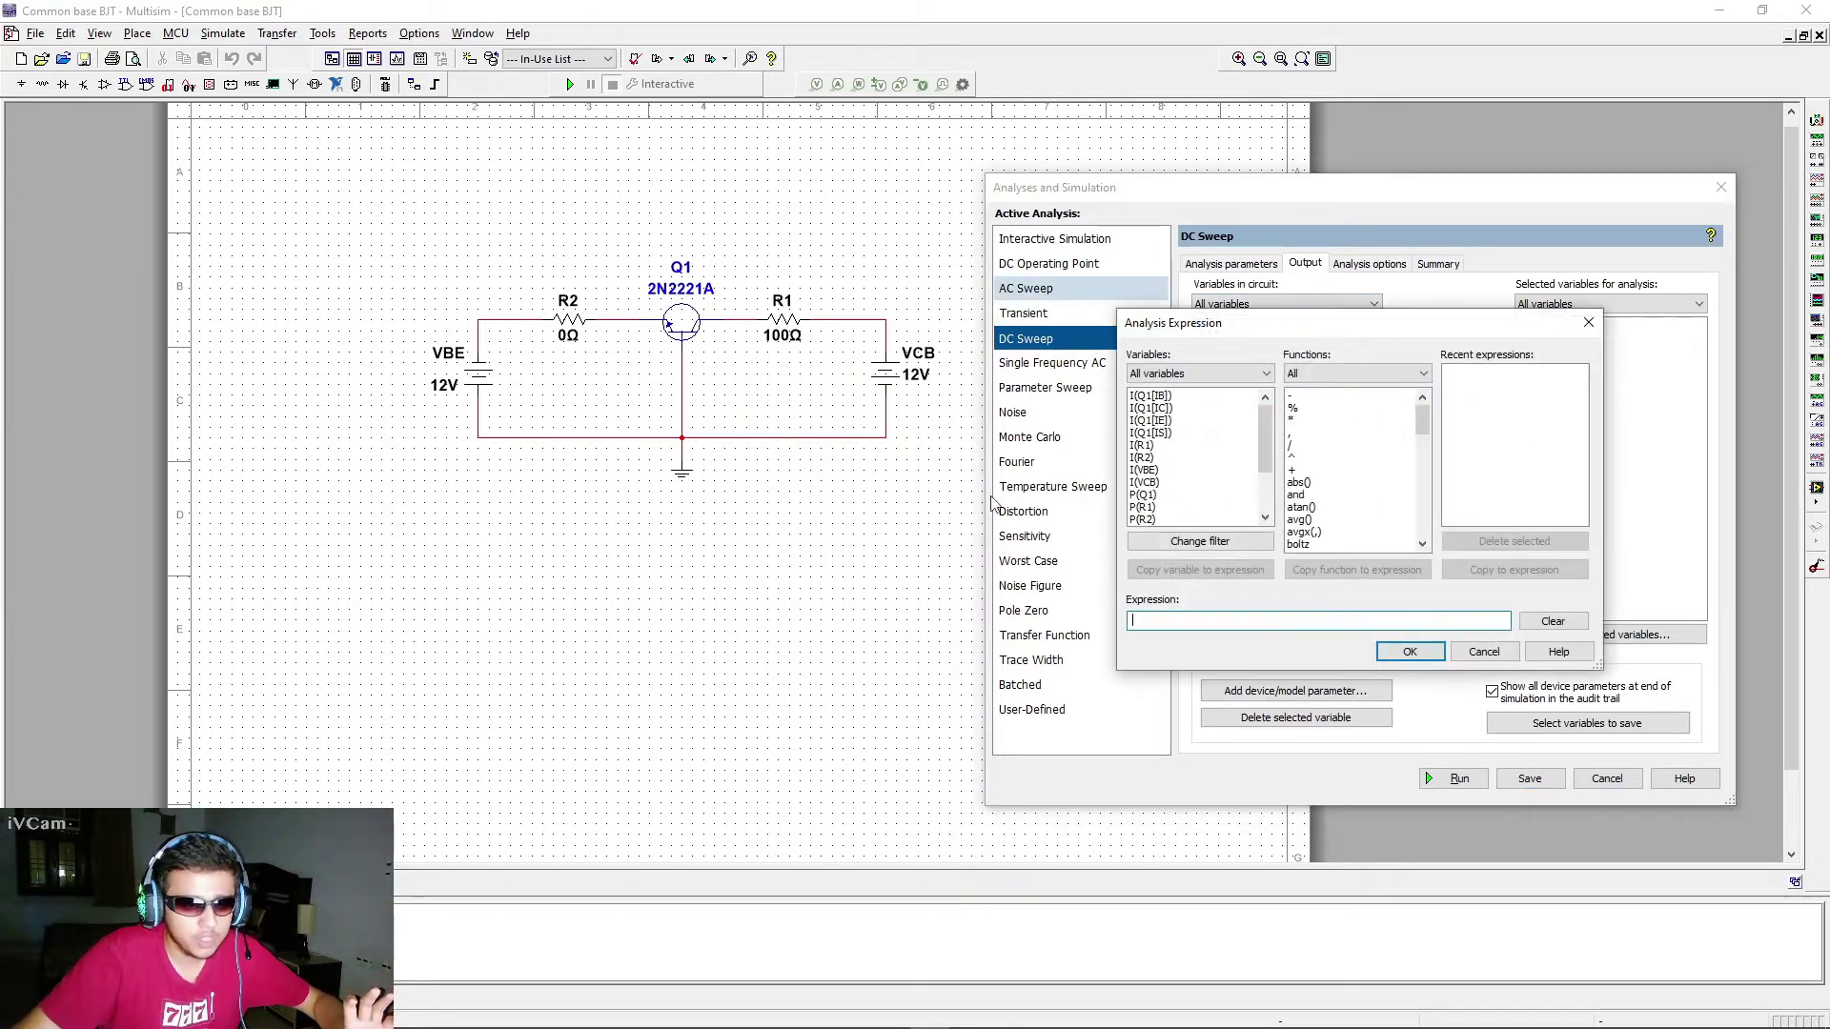
{"action": "double_click", "coordinate": [1300, 484]}
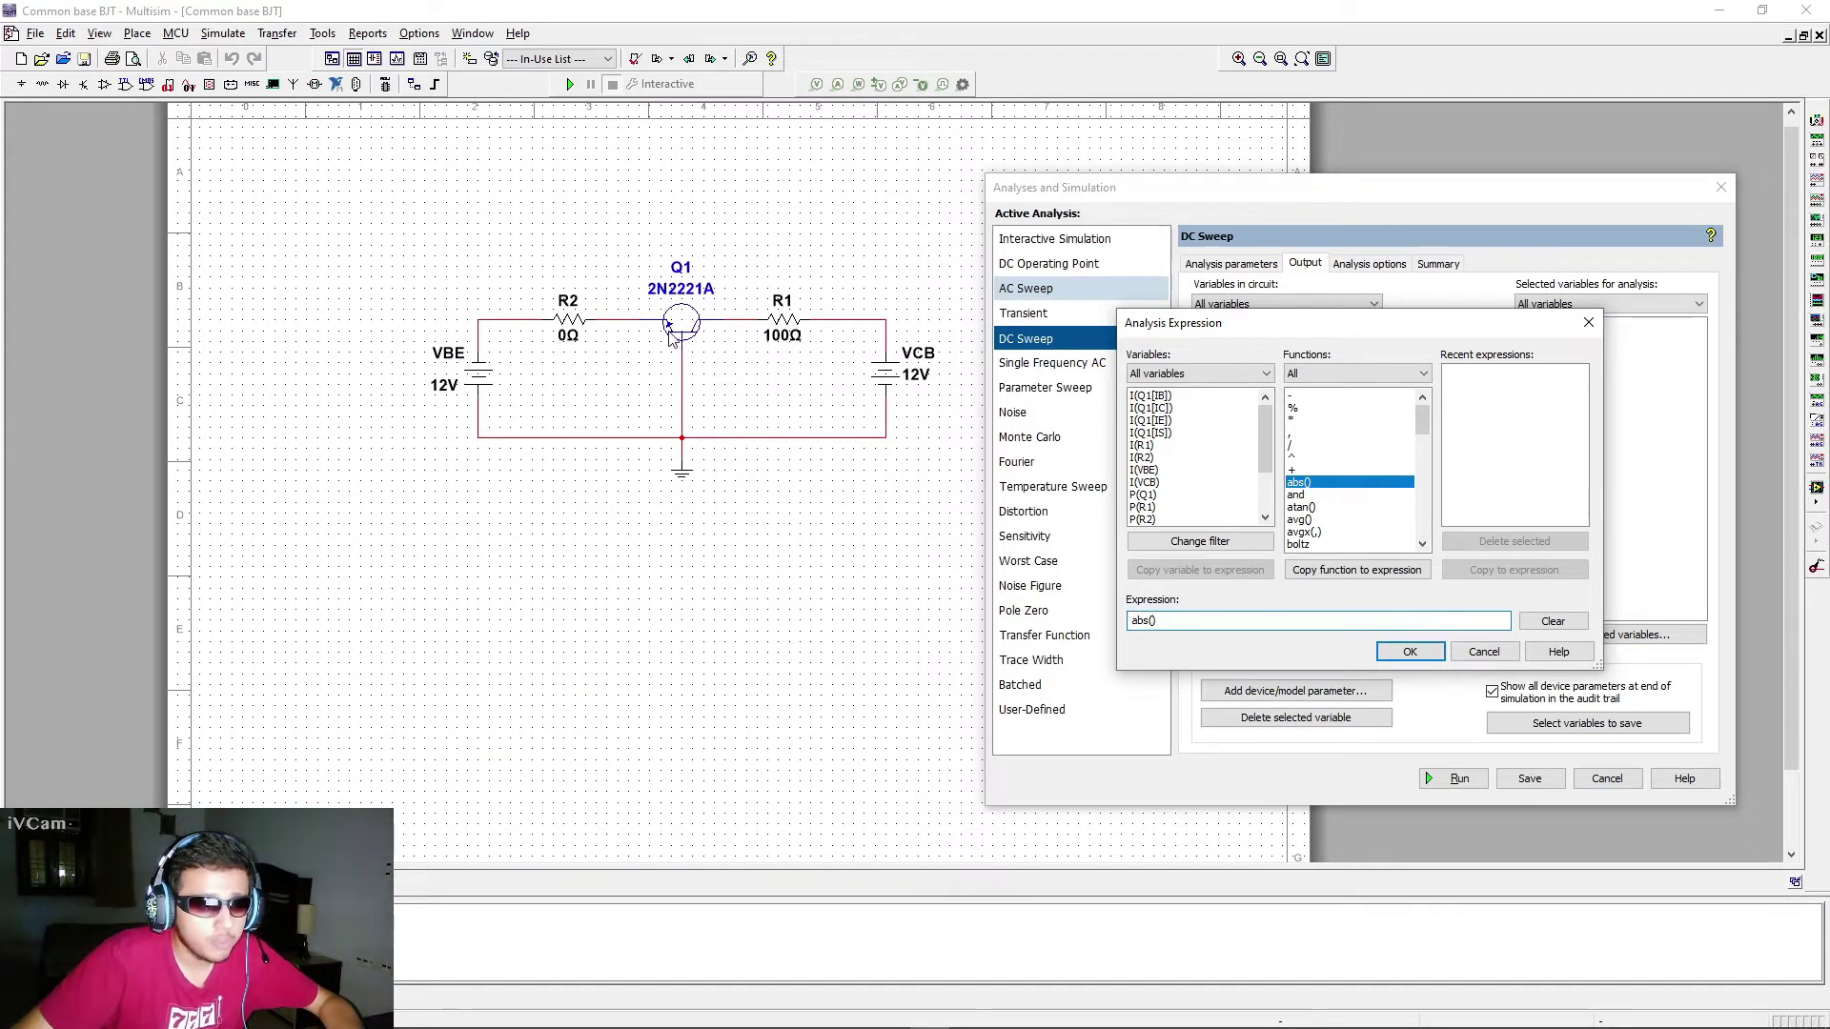
{"action": "double_click", "coordinate": [1163, 421]}
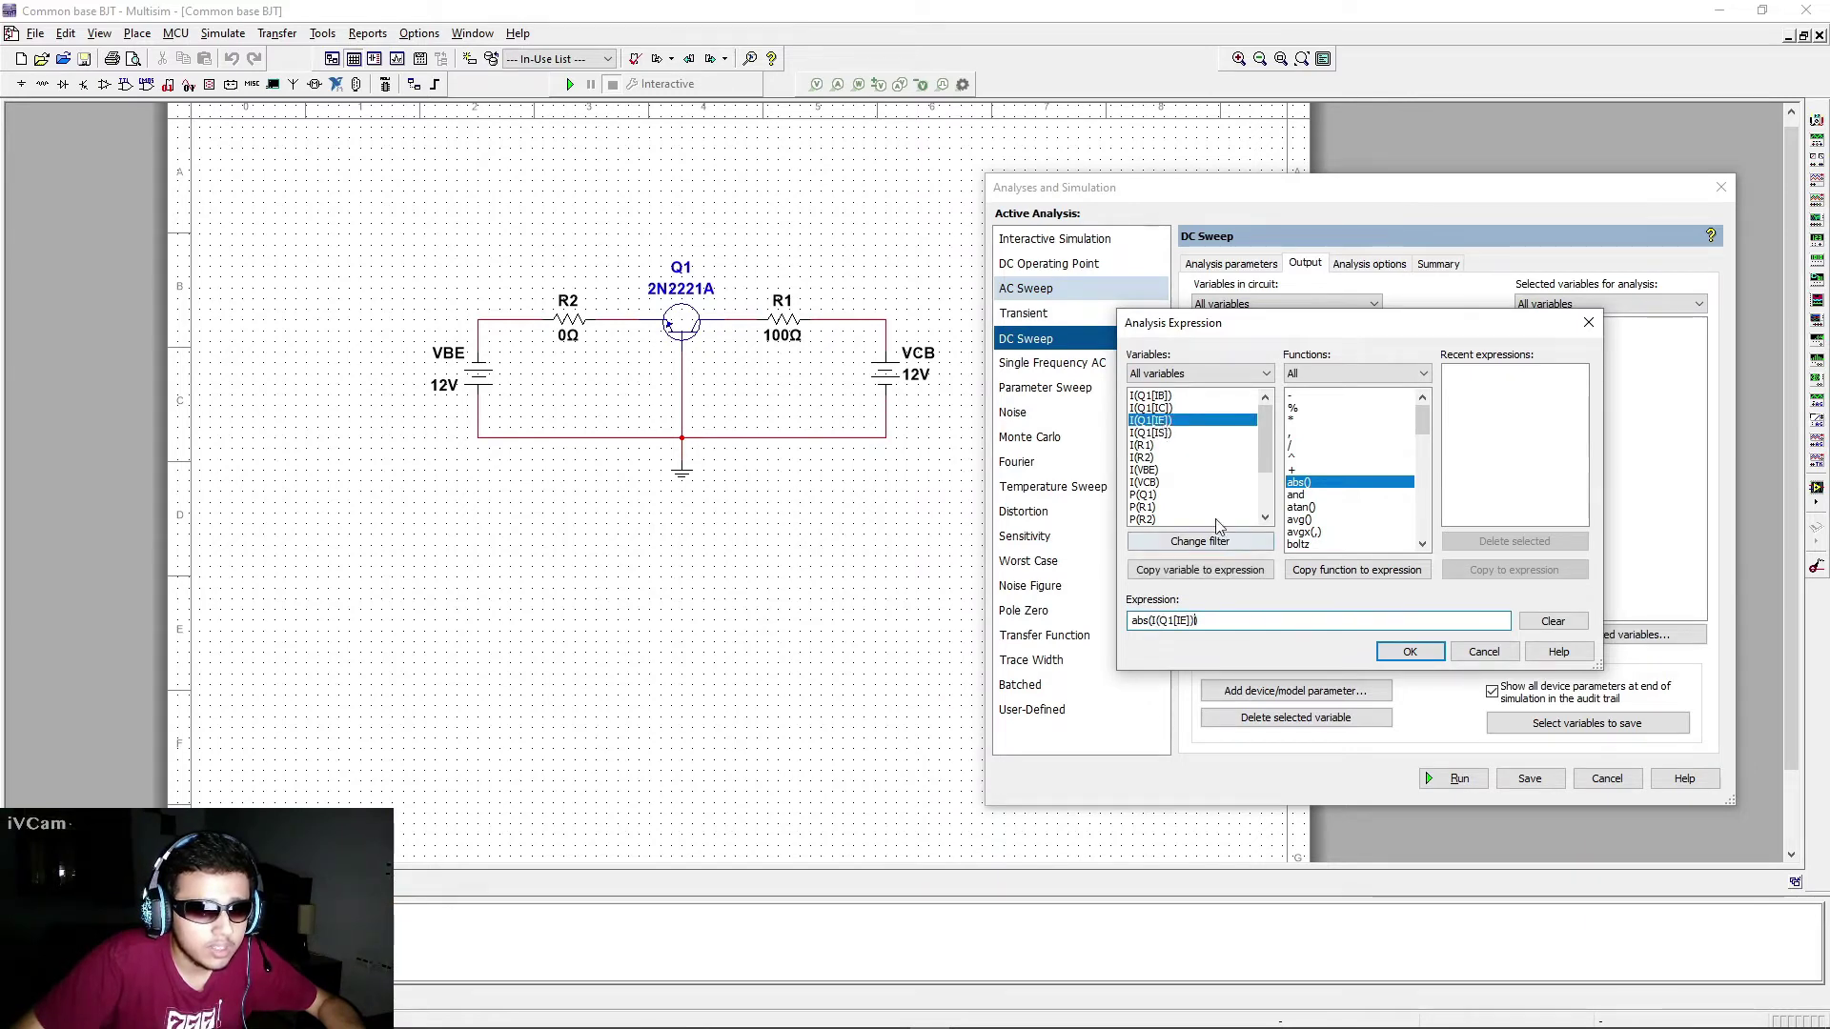
{"action": "left_click", "coordinate": [1402, 654]}
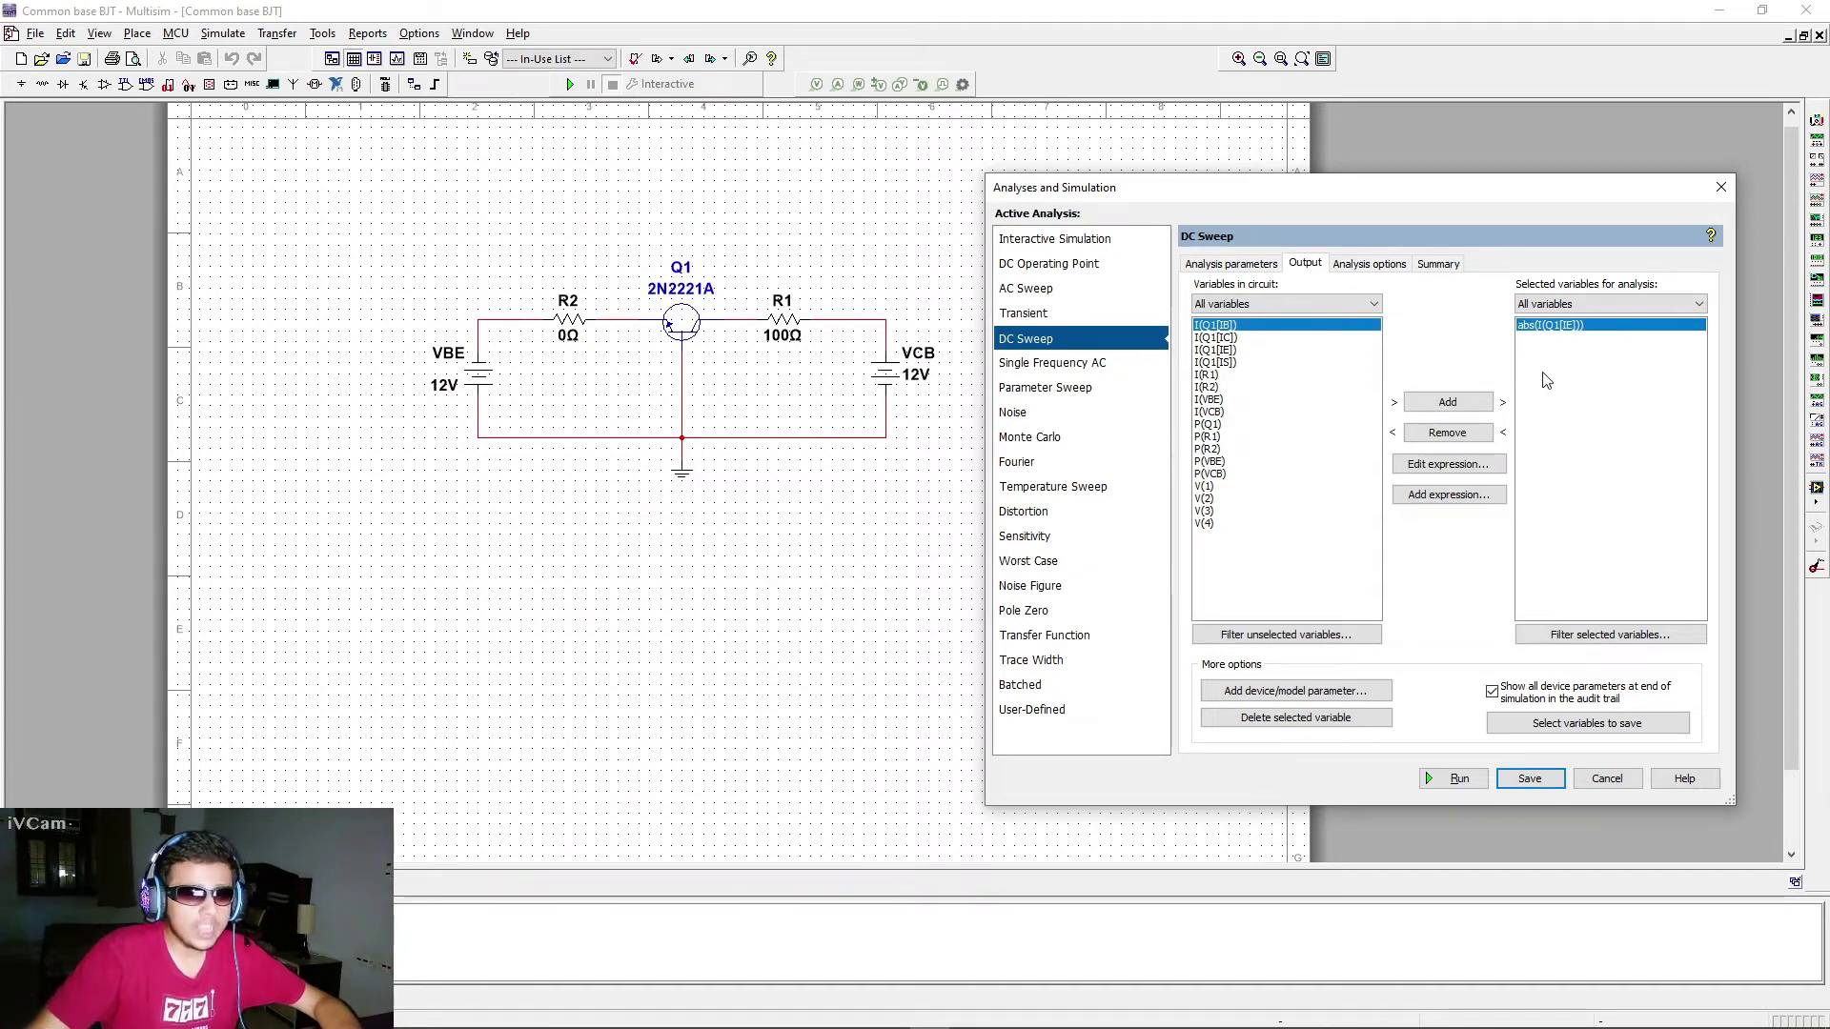
Step: Save the DC Sweep settings and run the analysis, enlarging the graph window for the resulting curves
{"action": "left_click", "coordinate": [1373, 265]}
{"action": "left_click", "coordinate": [1437, 265]}
{"action": "left_click", "coordinate": [1372, 265]}
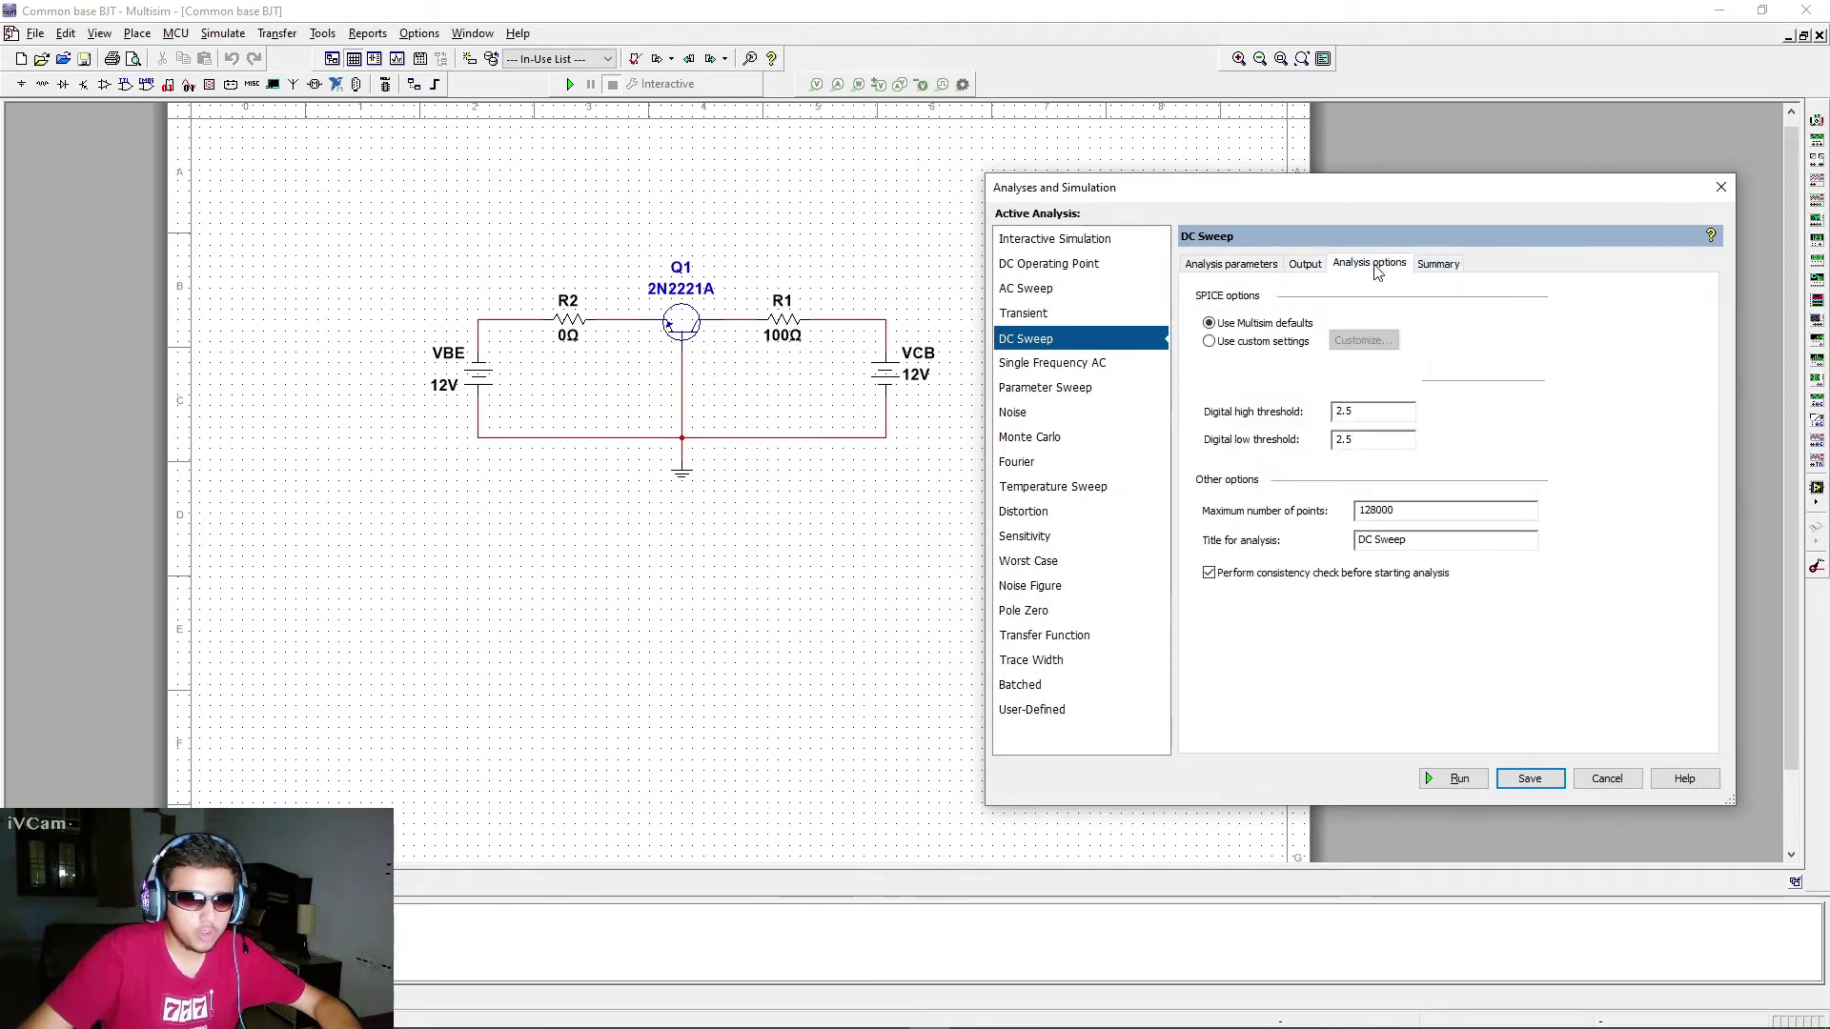
{"action": "left_click", "coordinate": [1306, 265]}
{"action": "left_click", "coordinate": [1536, 782]}
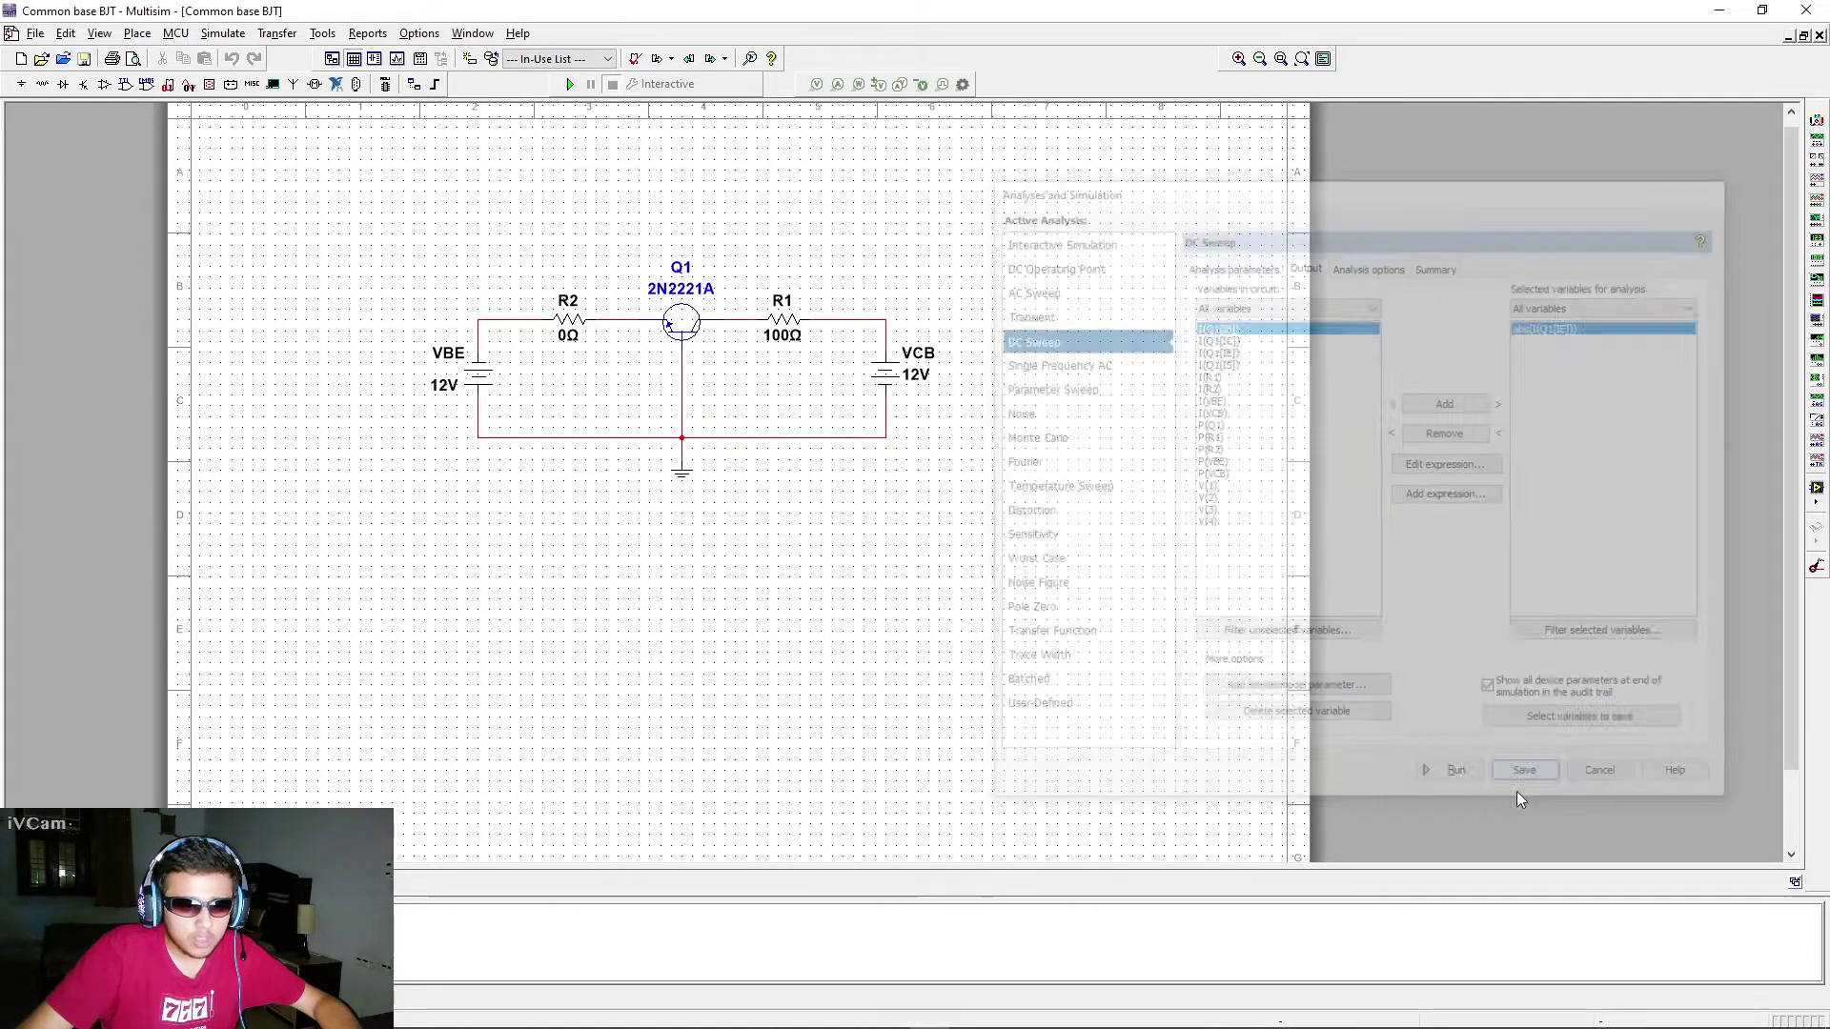
{"action": "left_click", "coordinate": [711, 58]}
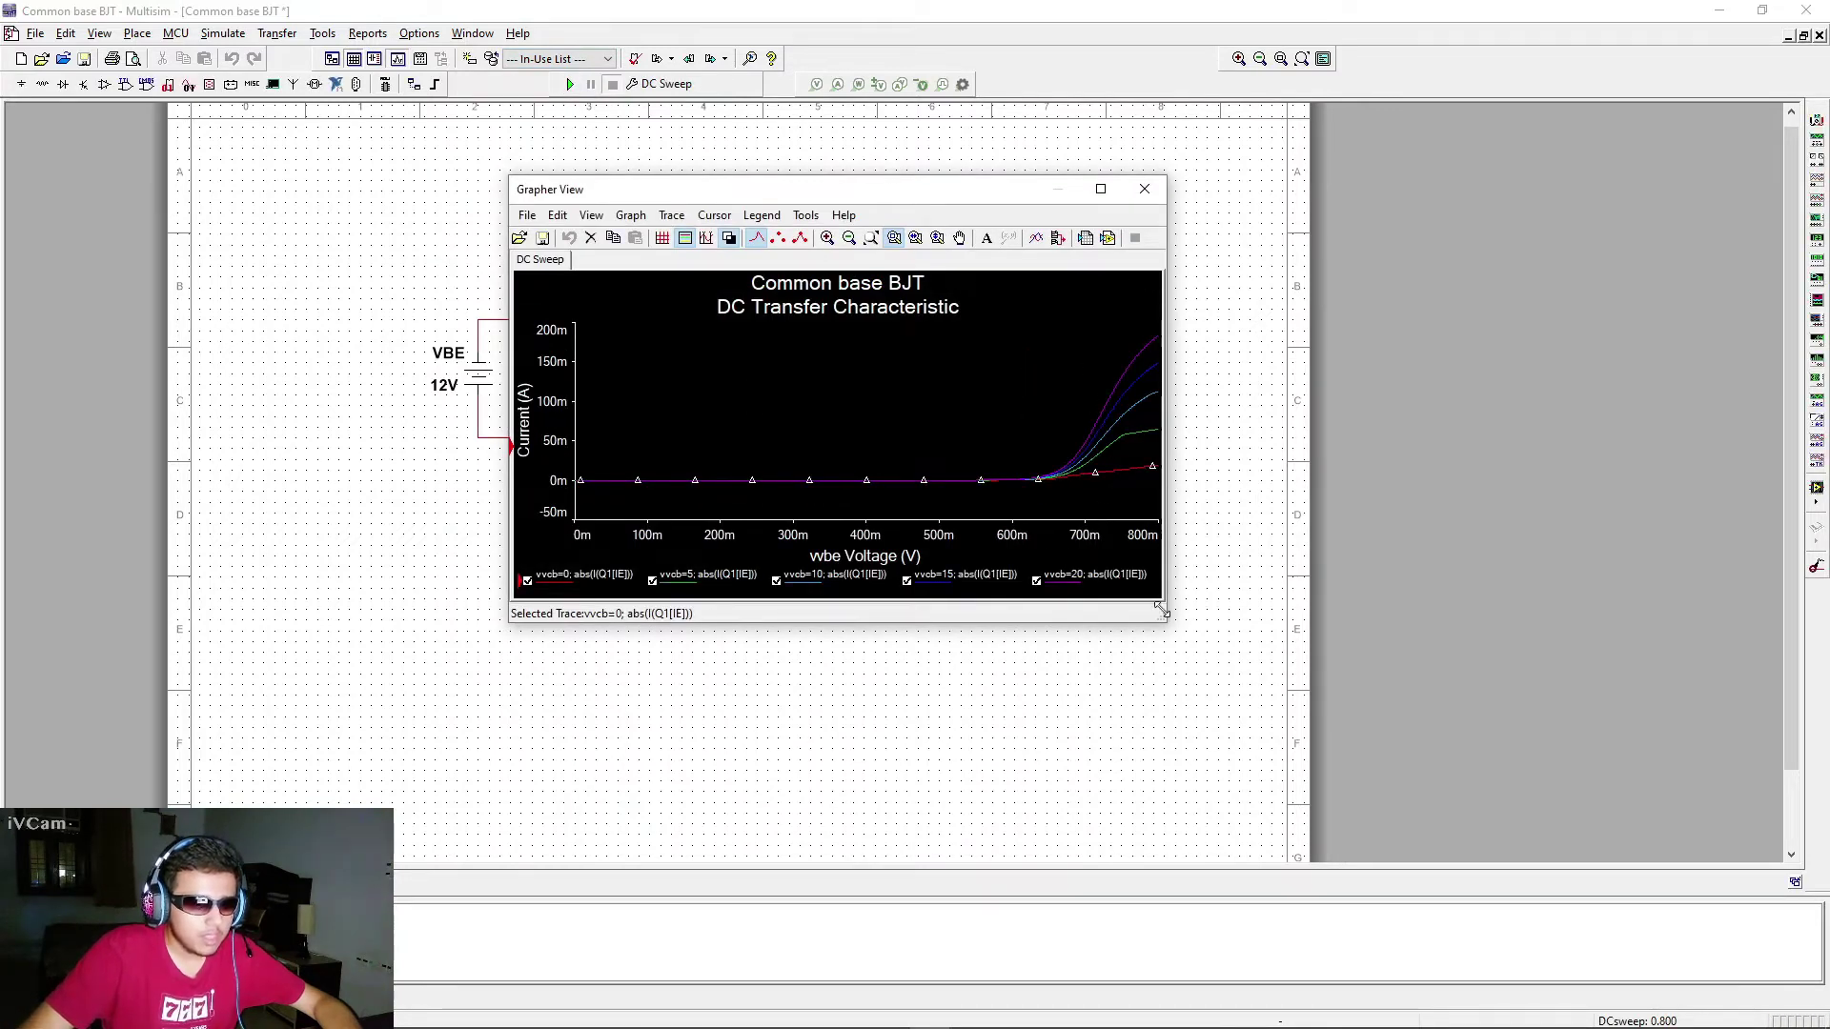
{"action": "left_click_drag", "start_coordinate": [1169, 627], "coordinate": [1553, 812]}
Step: Set the stop value of source VBE to 0.7 V in the DC Sweep settings and rerun the analysis
{"action": "left_click", "coordinate": [666, 83]}
{"action": "left_click", "coordinate": [991, 369]}
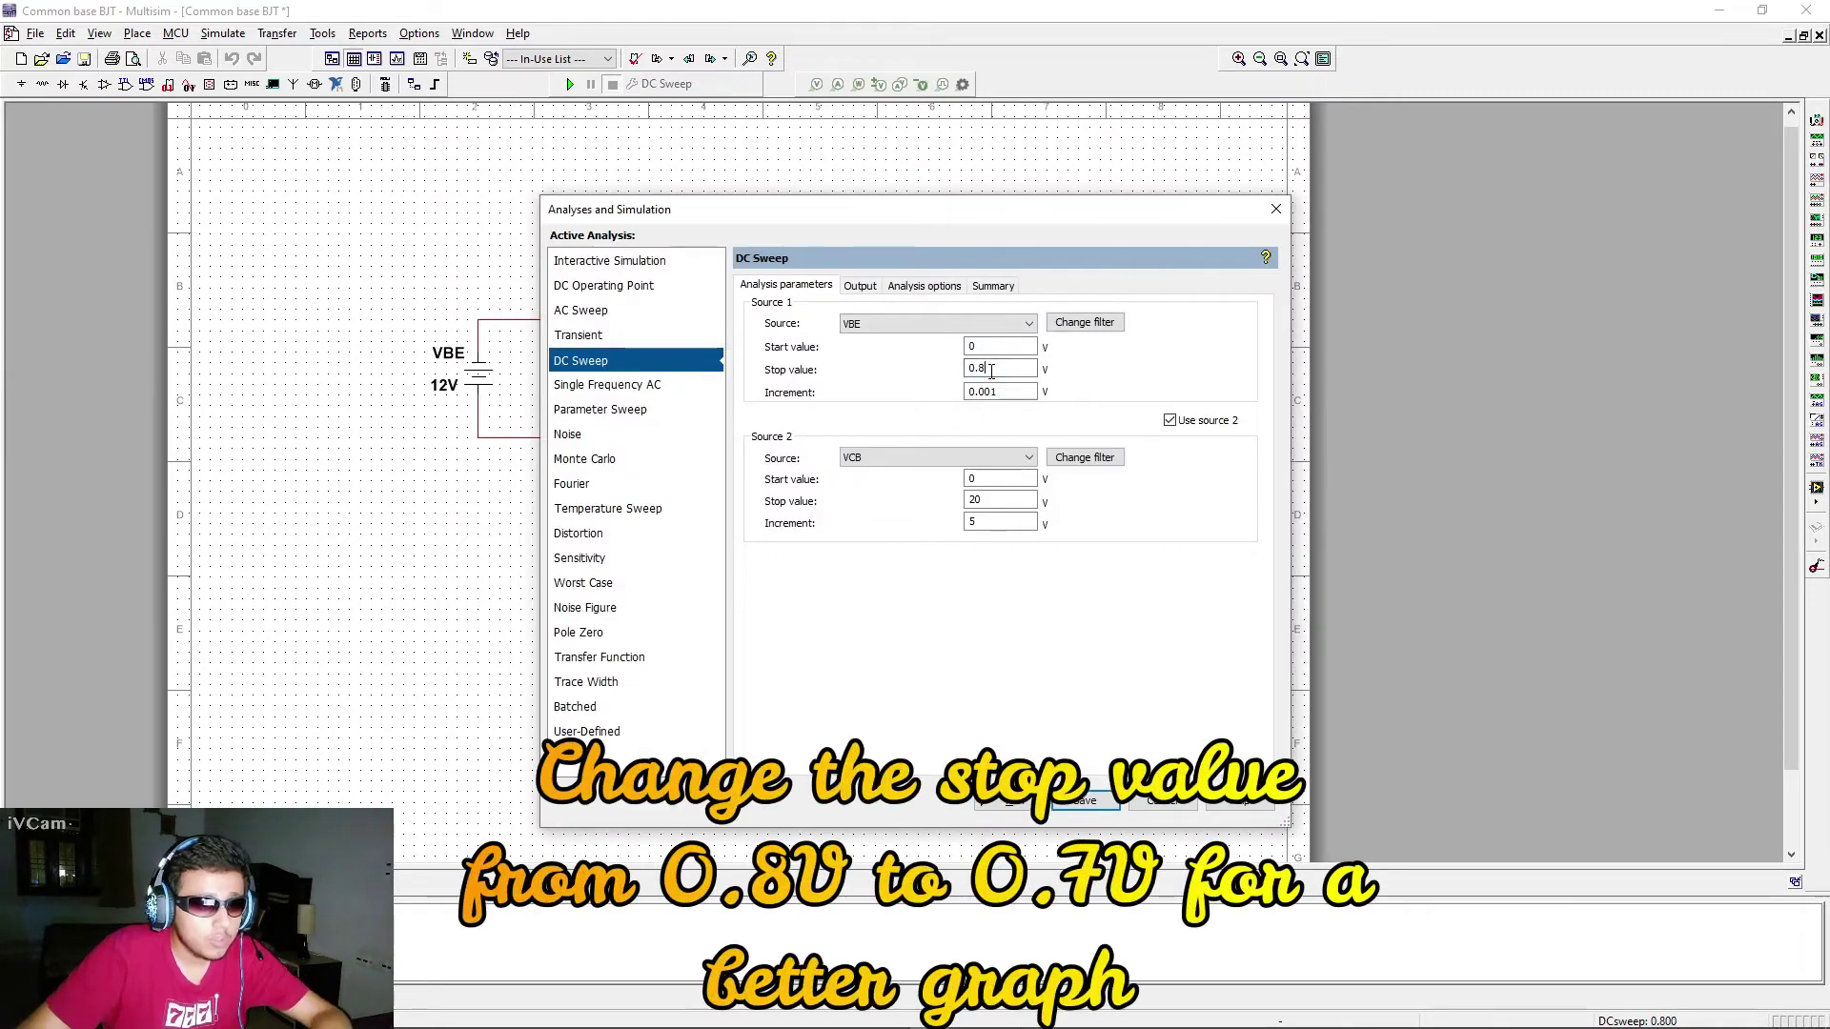
{"action": "key", "text": "BackSpace"}
{"action": "type", "text": "7"}
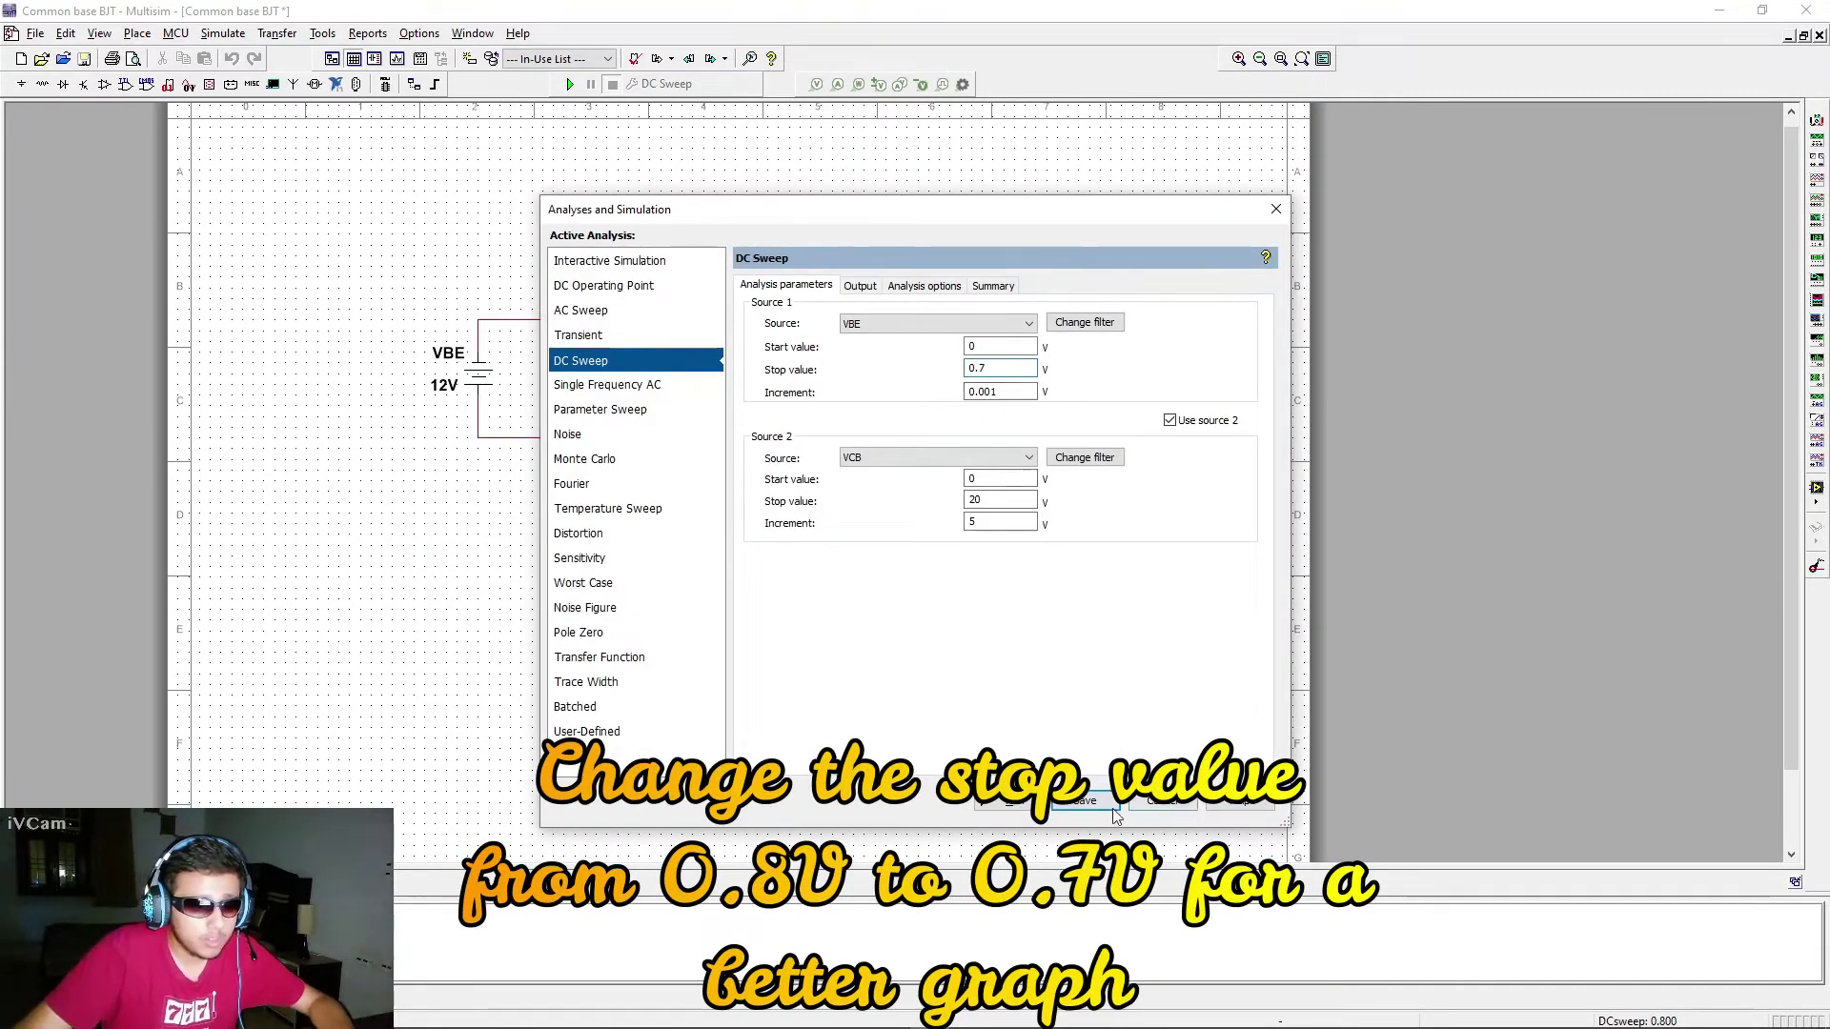
{"action": "left_click", "coordinate": [1086, 799]}
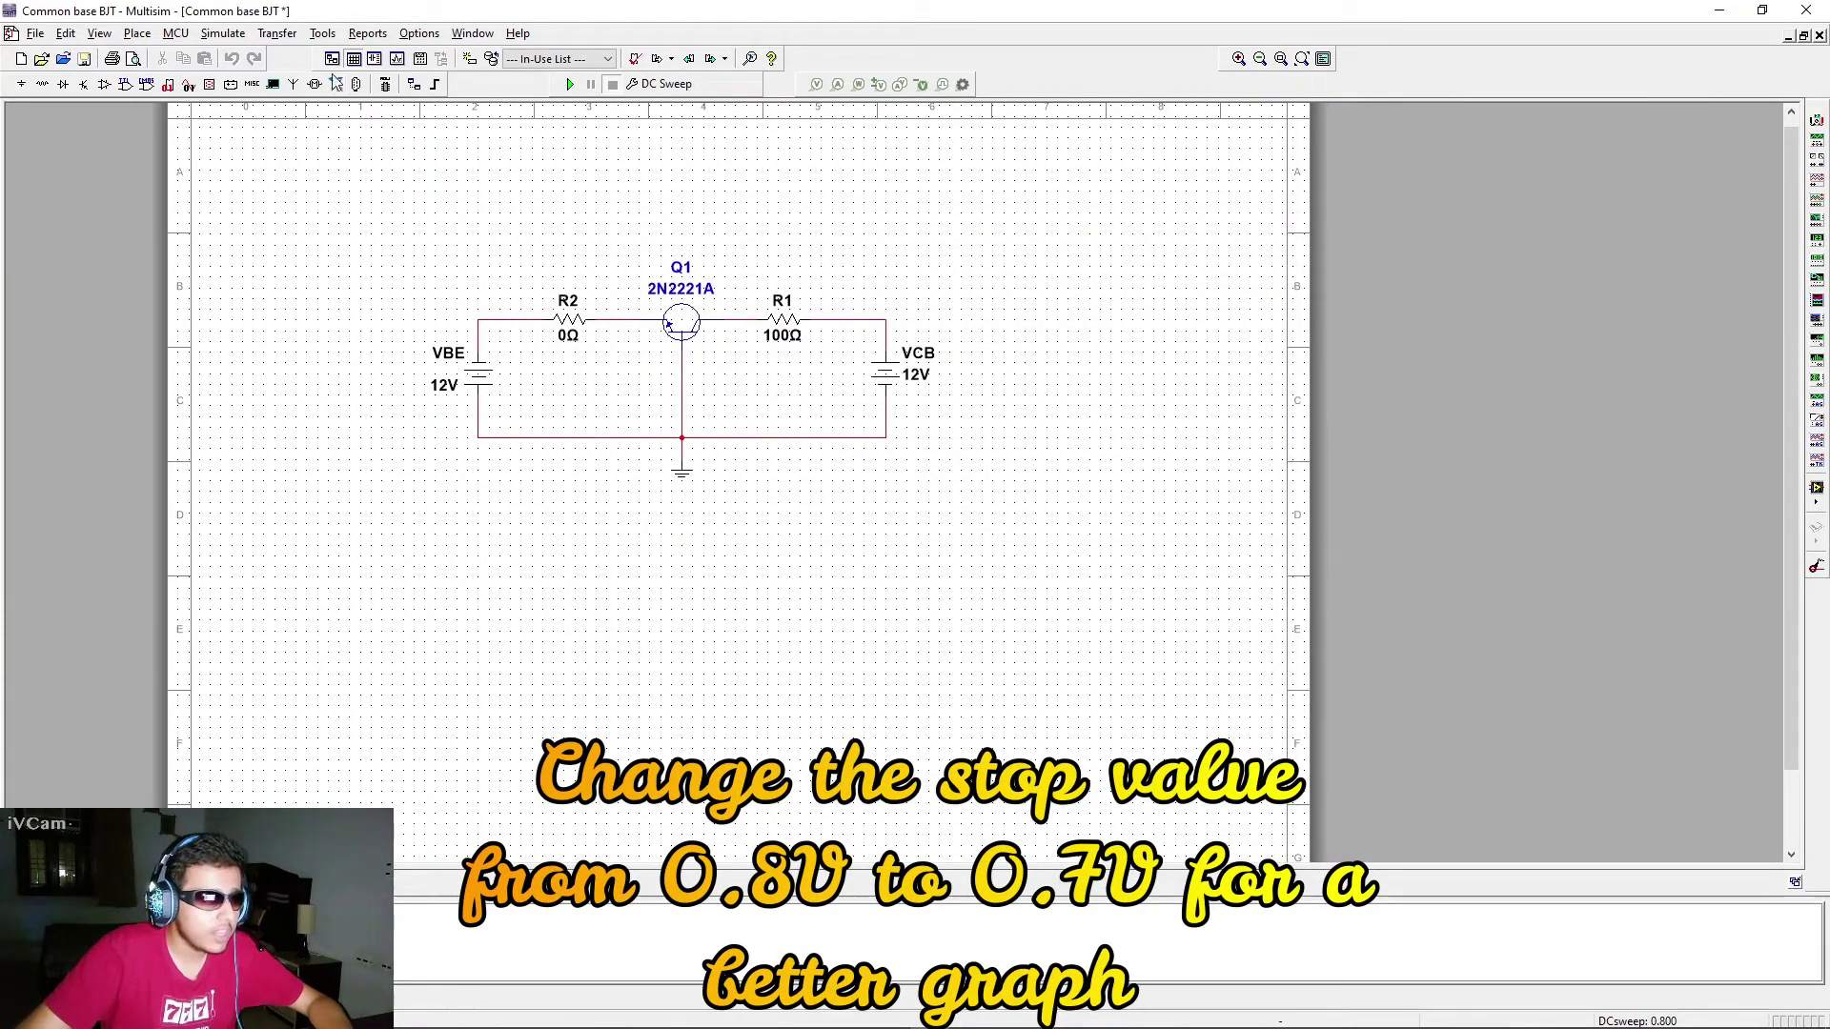
{"action": "left_click", "coordinate": [569, 86]}
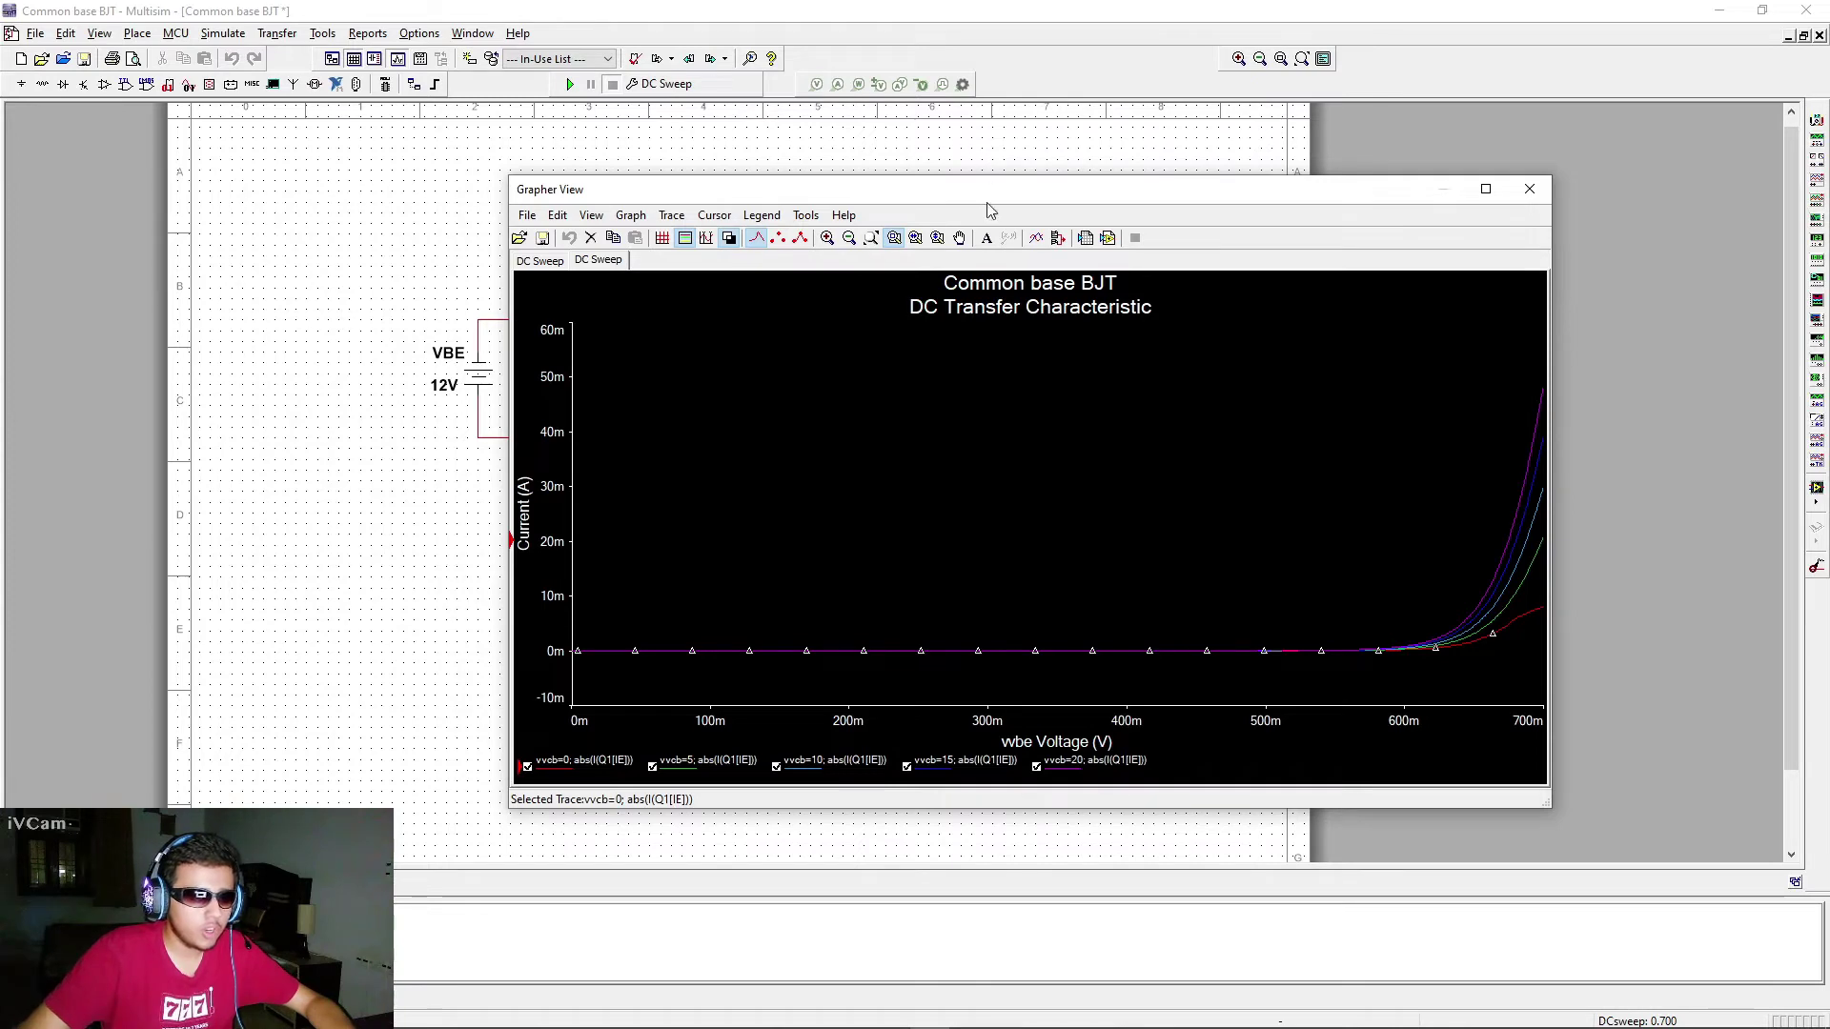
Step: Set resistor R1 to 0 Ω on the collector side and resistor R2 to 100 Ω on the emitter side
{"action": "left_click_drag", "start_coordinate": [1003, 200], "coordinate": [1446, 204]}
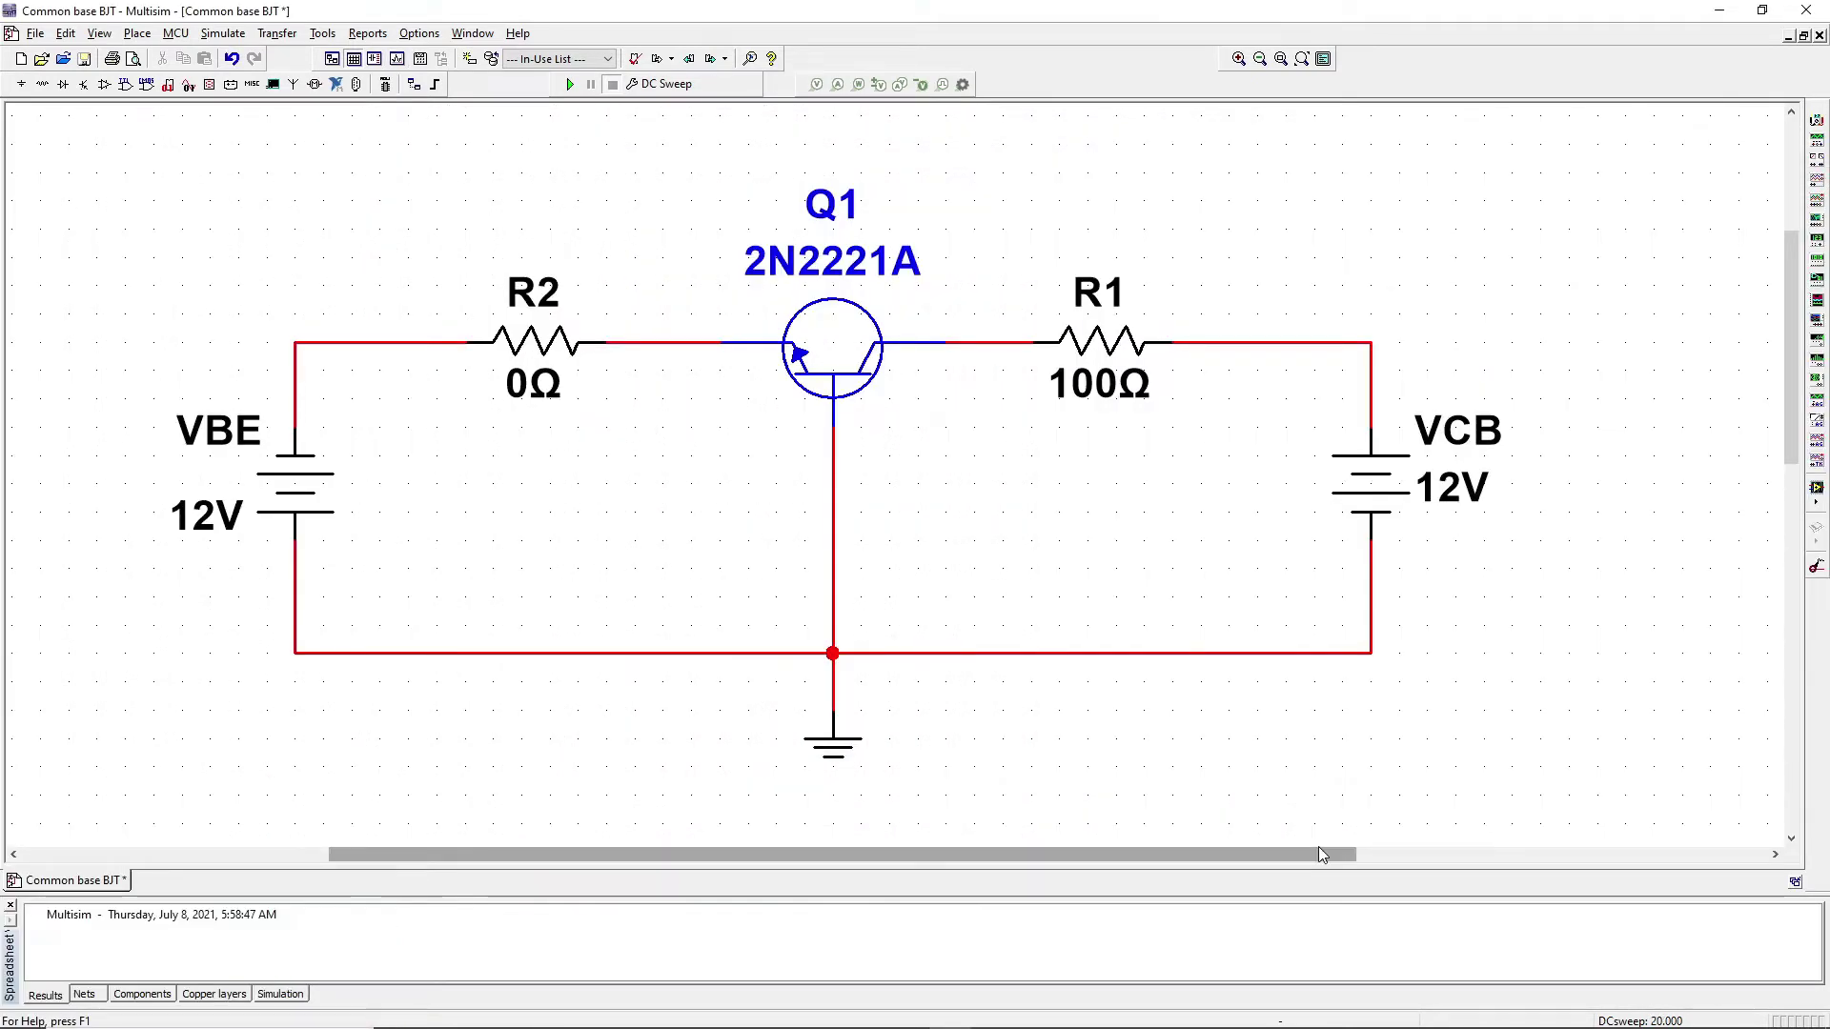
{"action": "left_click_drag", "start_coordinate": [138, 203], "coordinate": [1423, 799]}
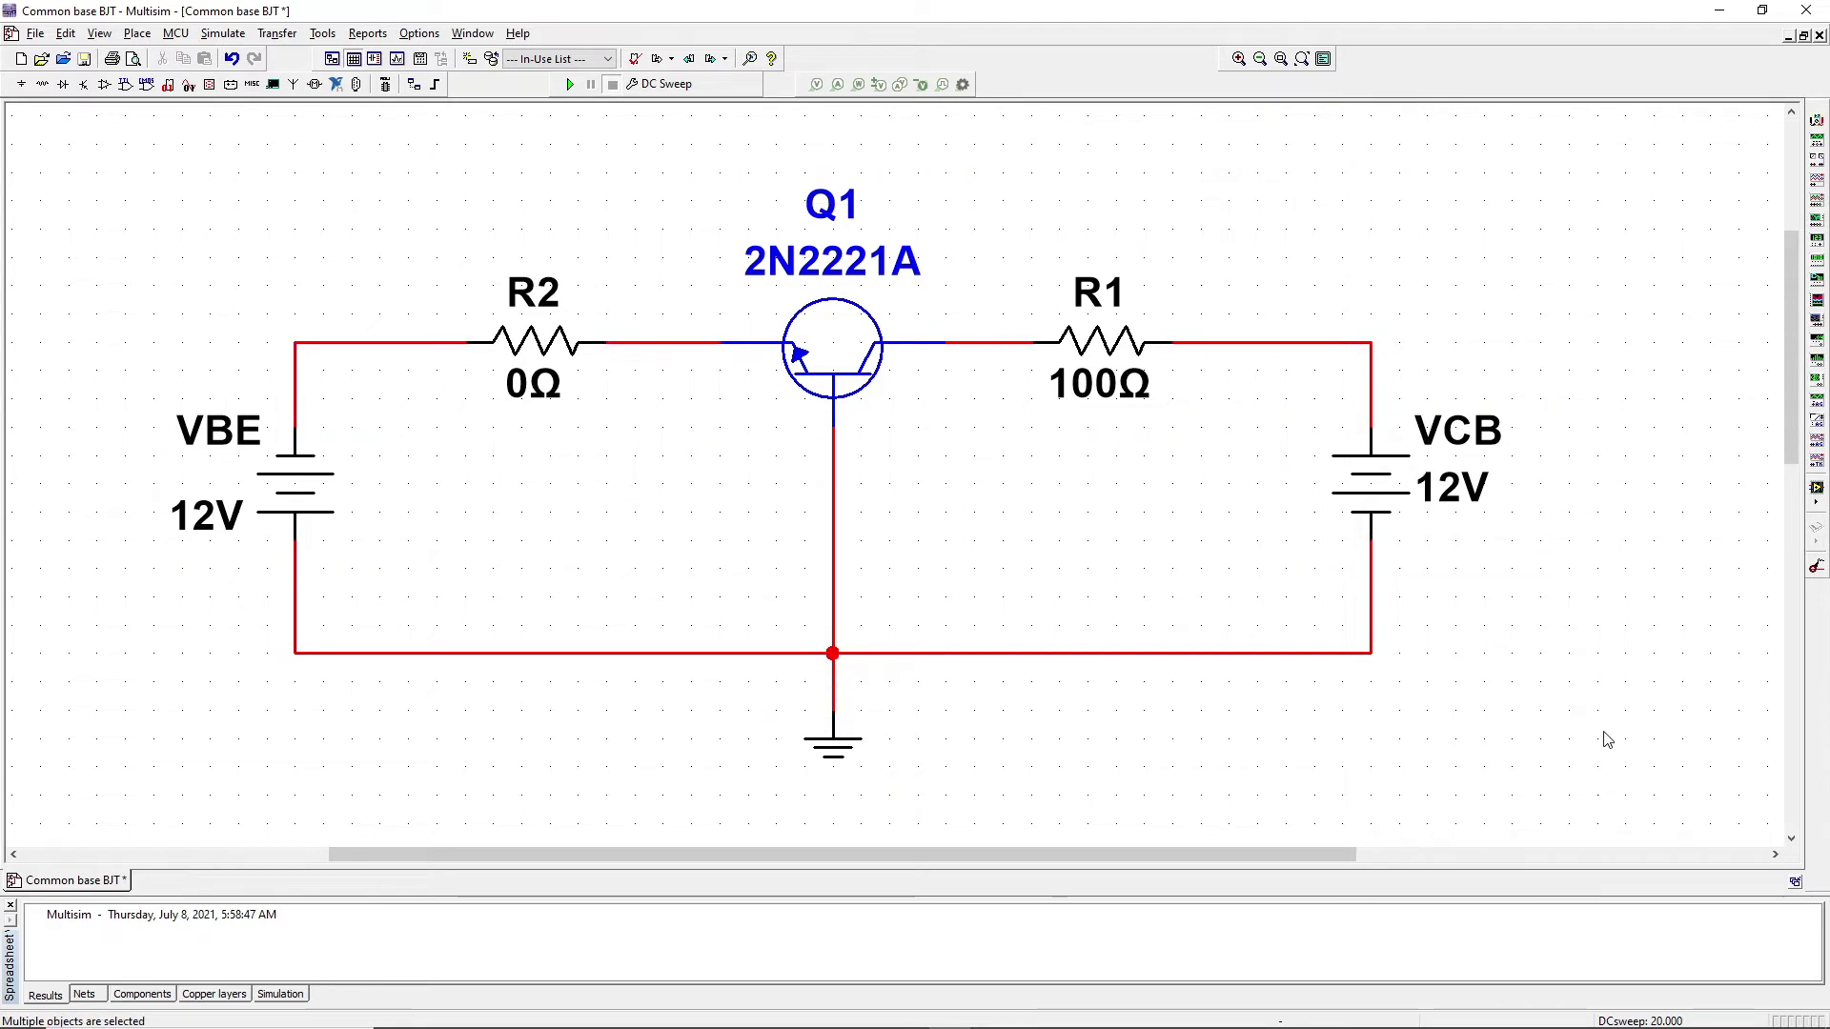
{"action": "double_click", "coordinate": [1099, 401]}
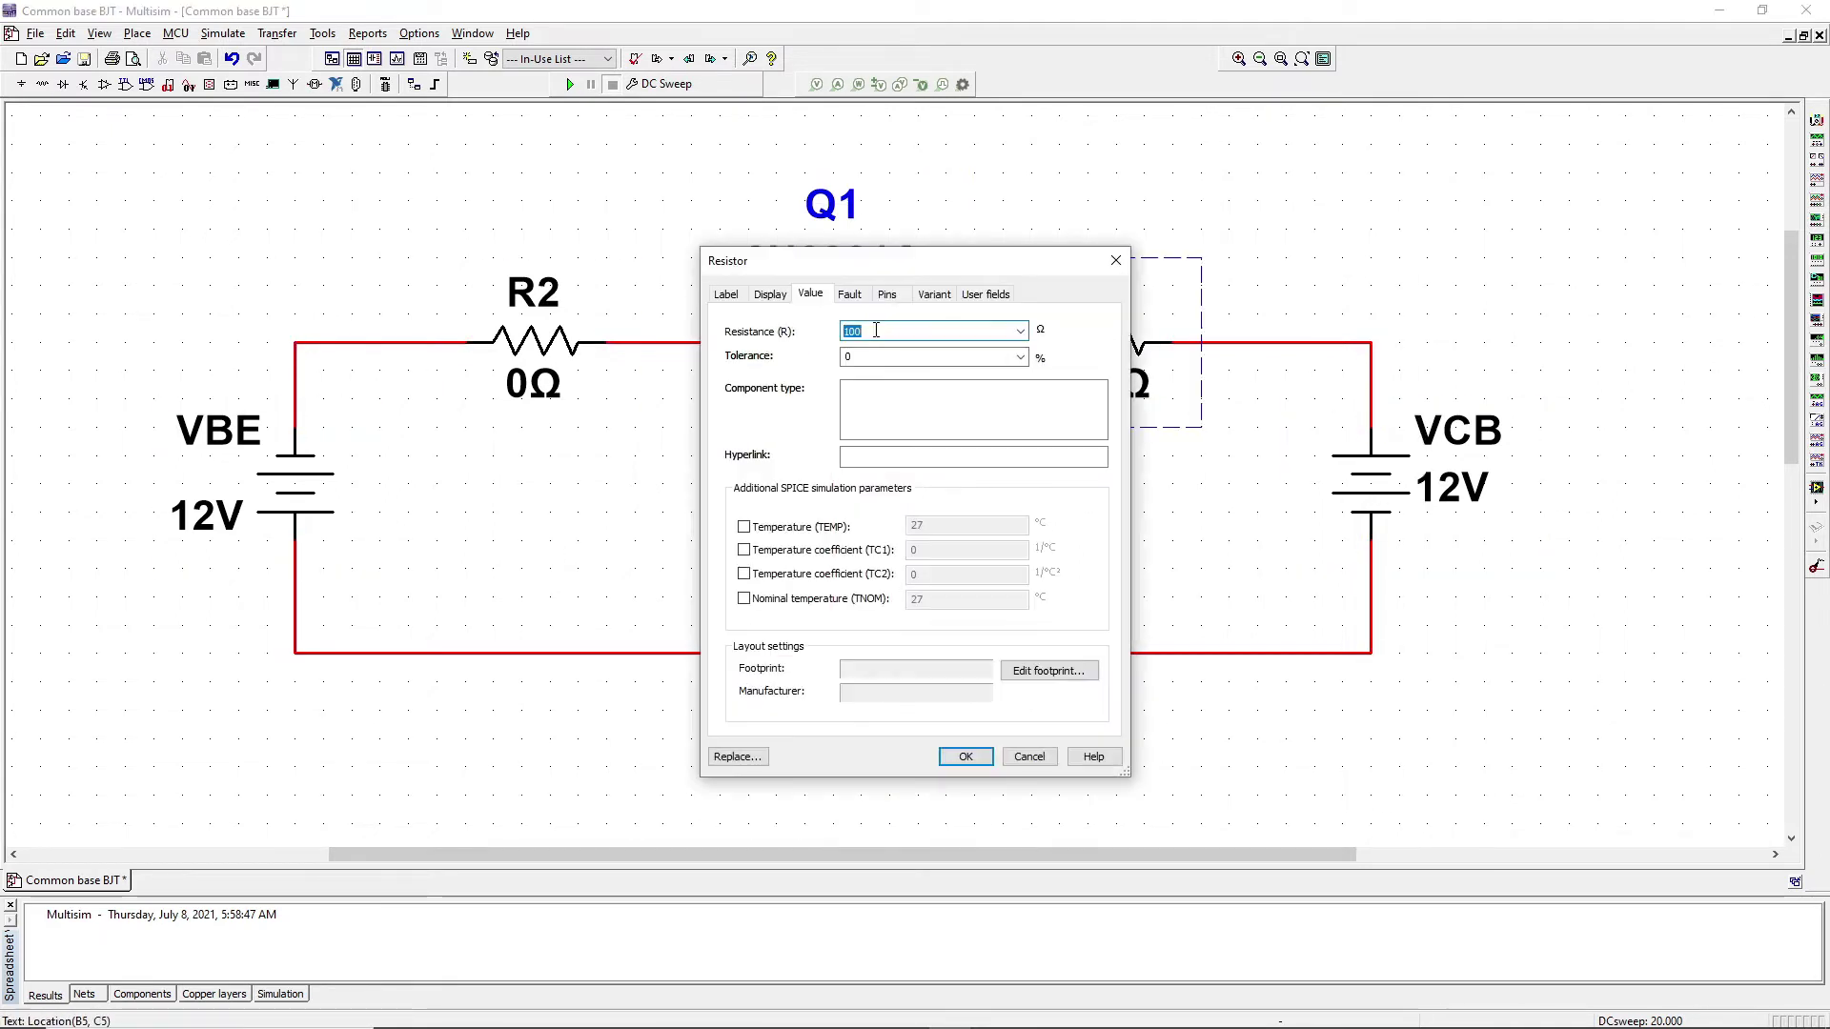
{"action": "left_click", "coordinate": [966, 756]}
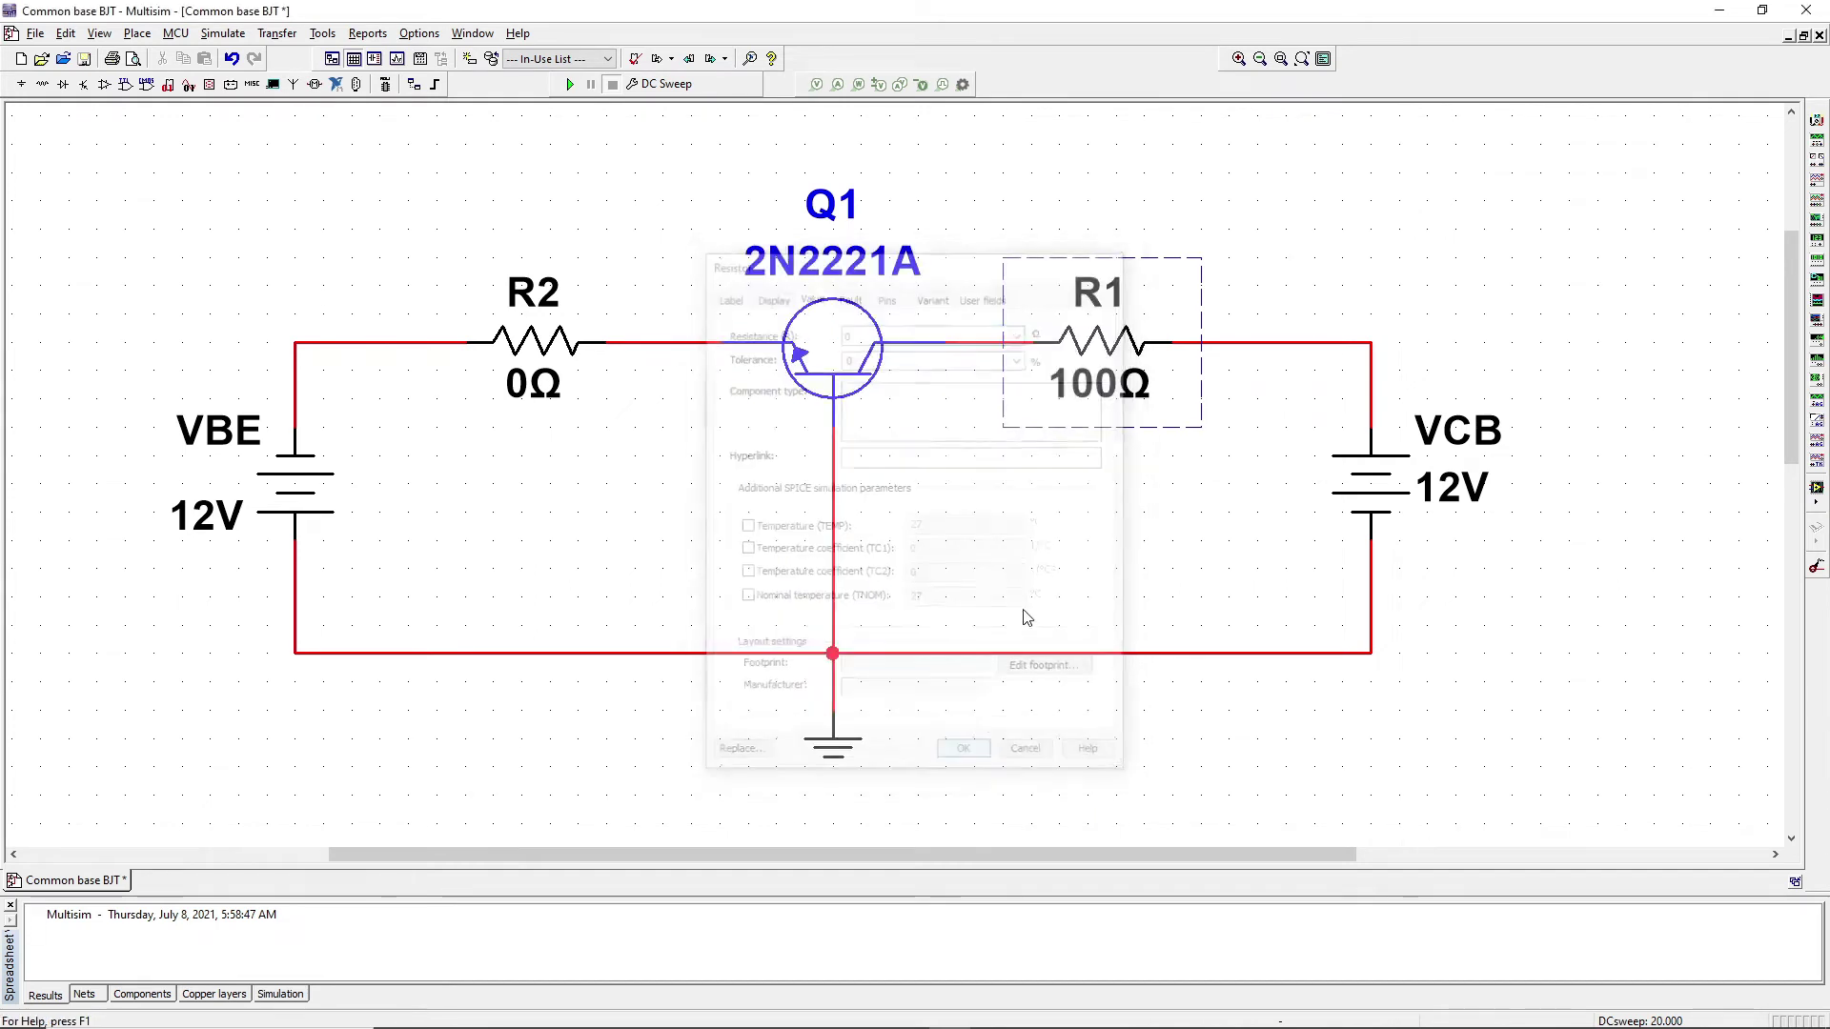
{"action": "double_click", "coordinate": [541, 386]}
{"action": "type", "text": "100"}
{"action": "left_click", "coordinate": [964, 757]}
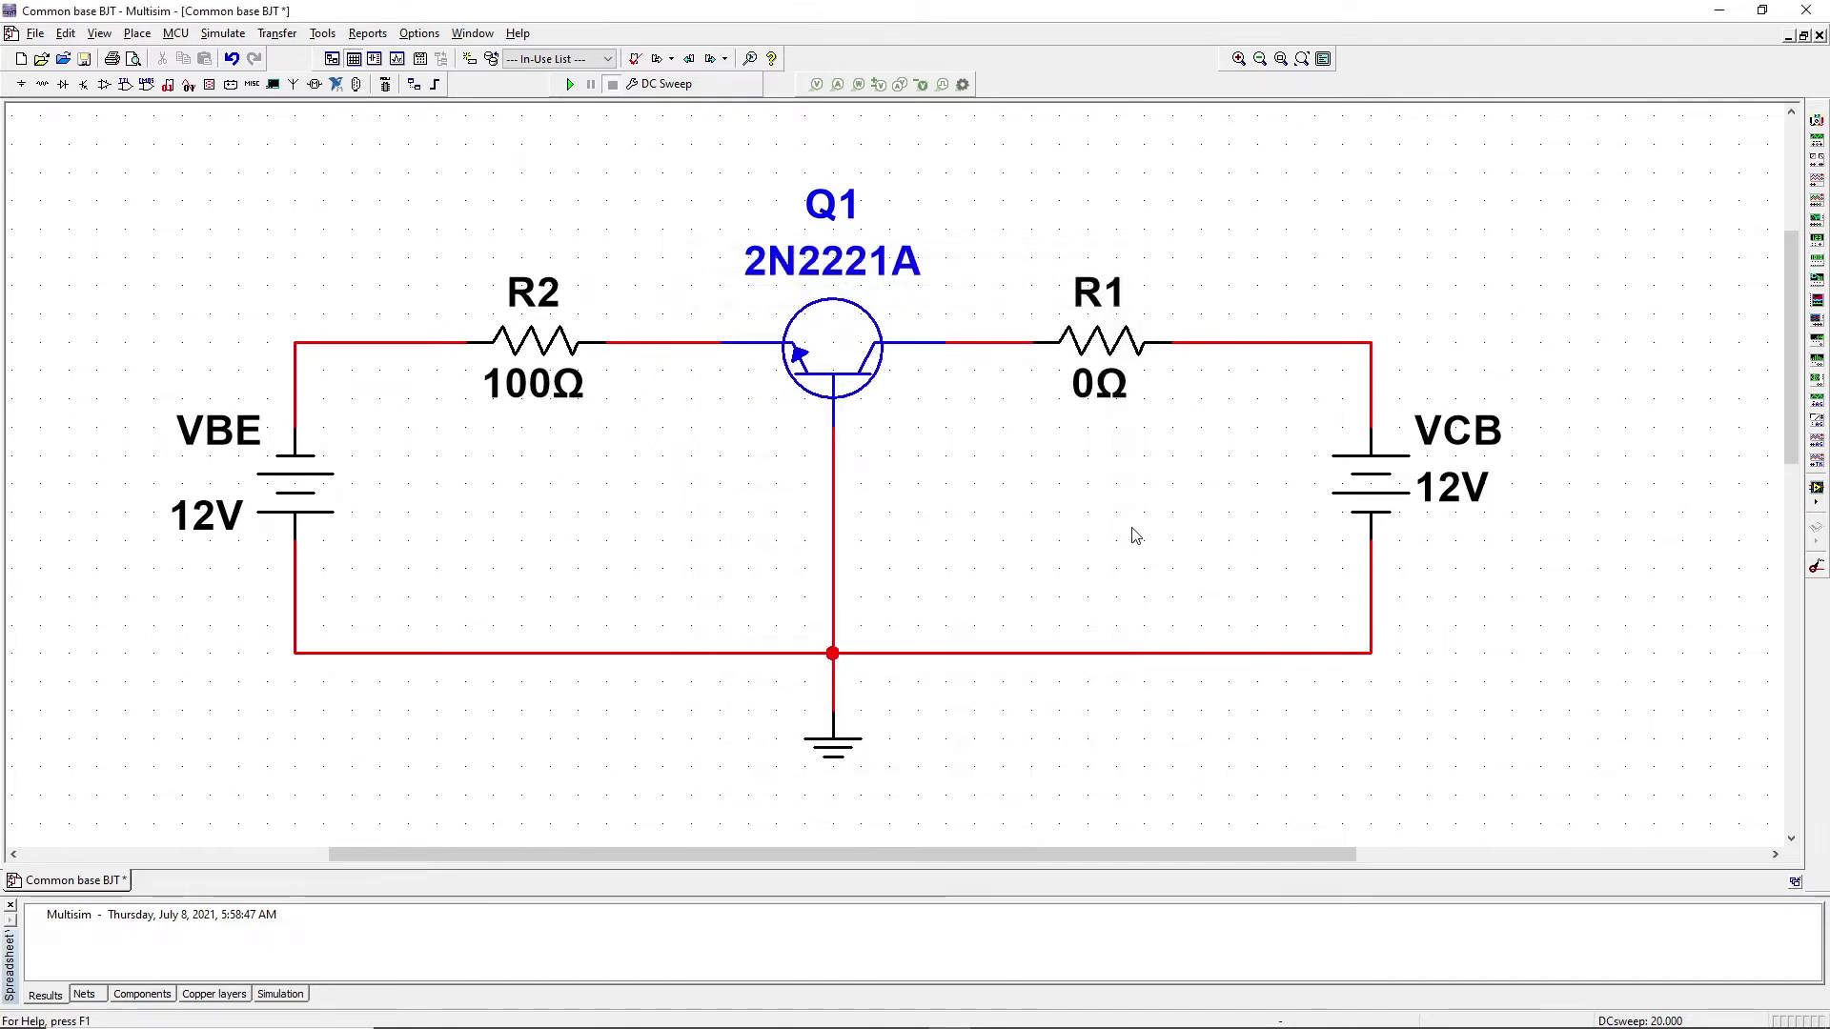
Step: In the DC Sweep settings, keep VCB as source 1 and set its start value to 0 V
{"action": "scroll", "coordinate": [602, 564], "scroll_direction": "down", "scroll_amount": 3}
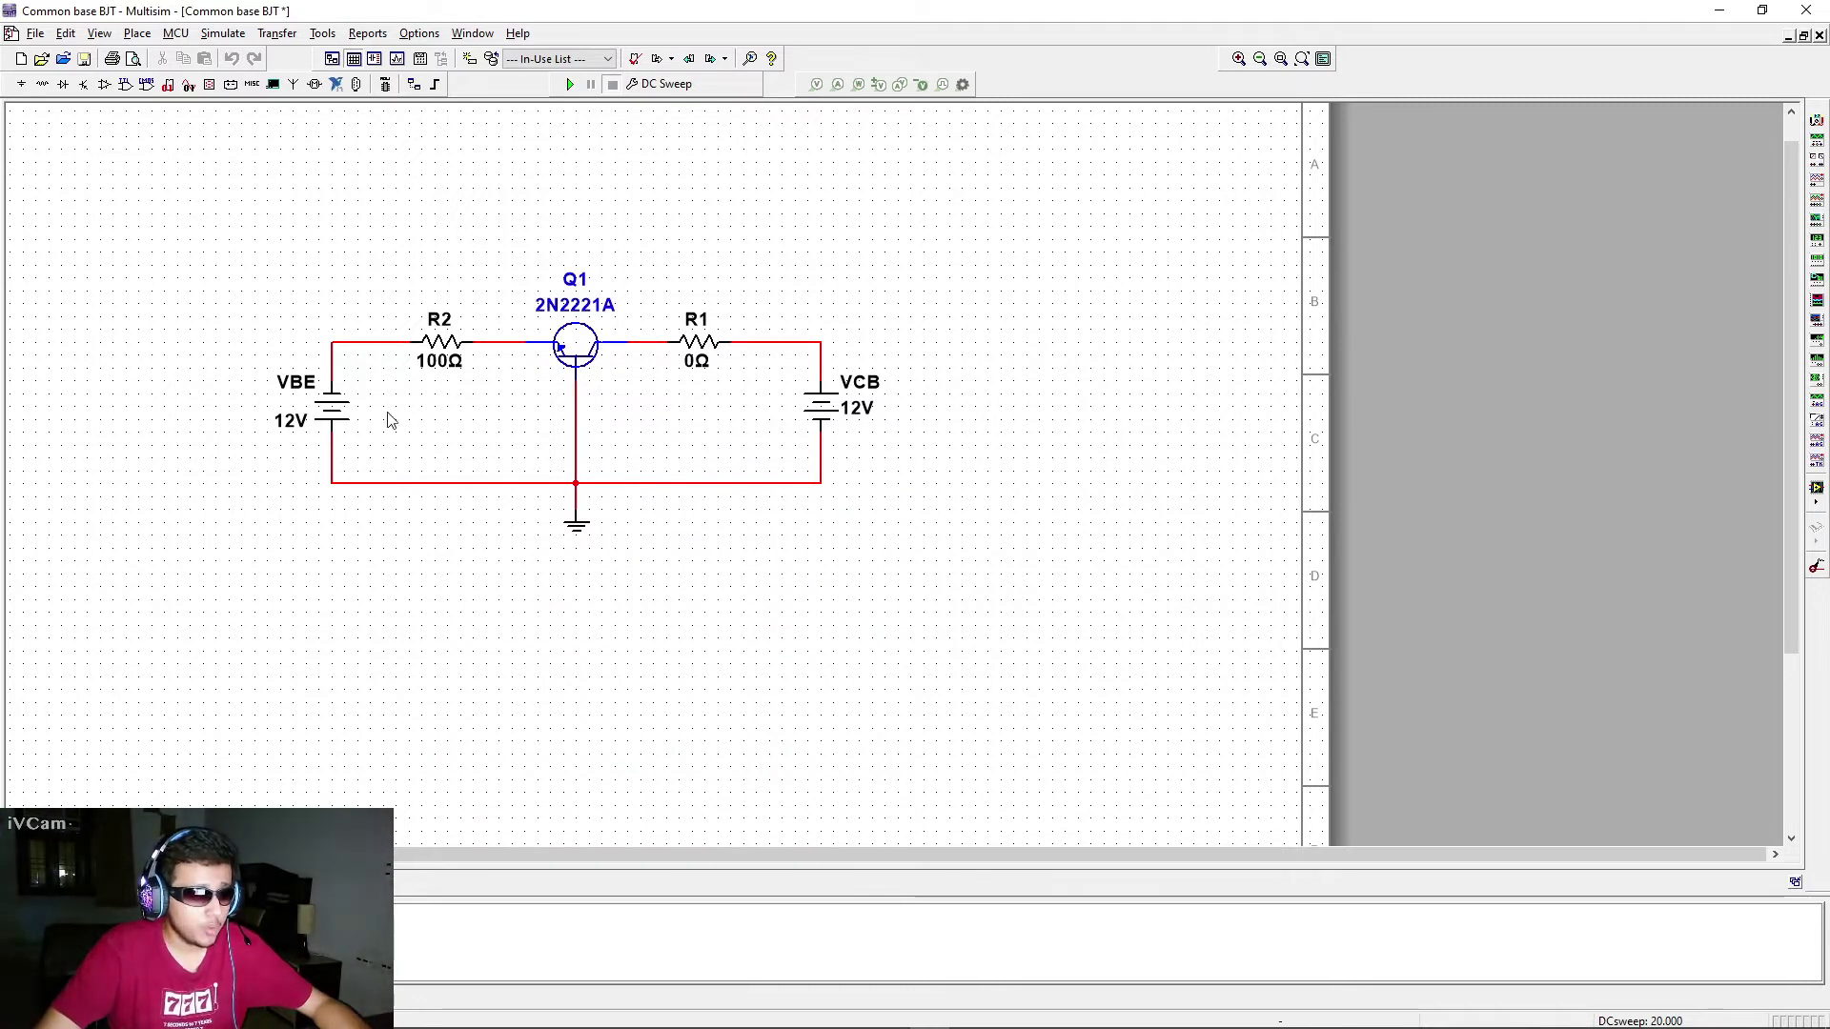
{"action": "left_click", "coordinate": [223, 34]}
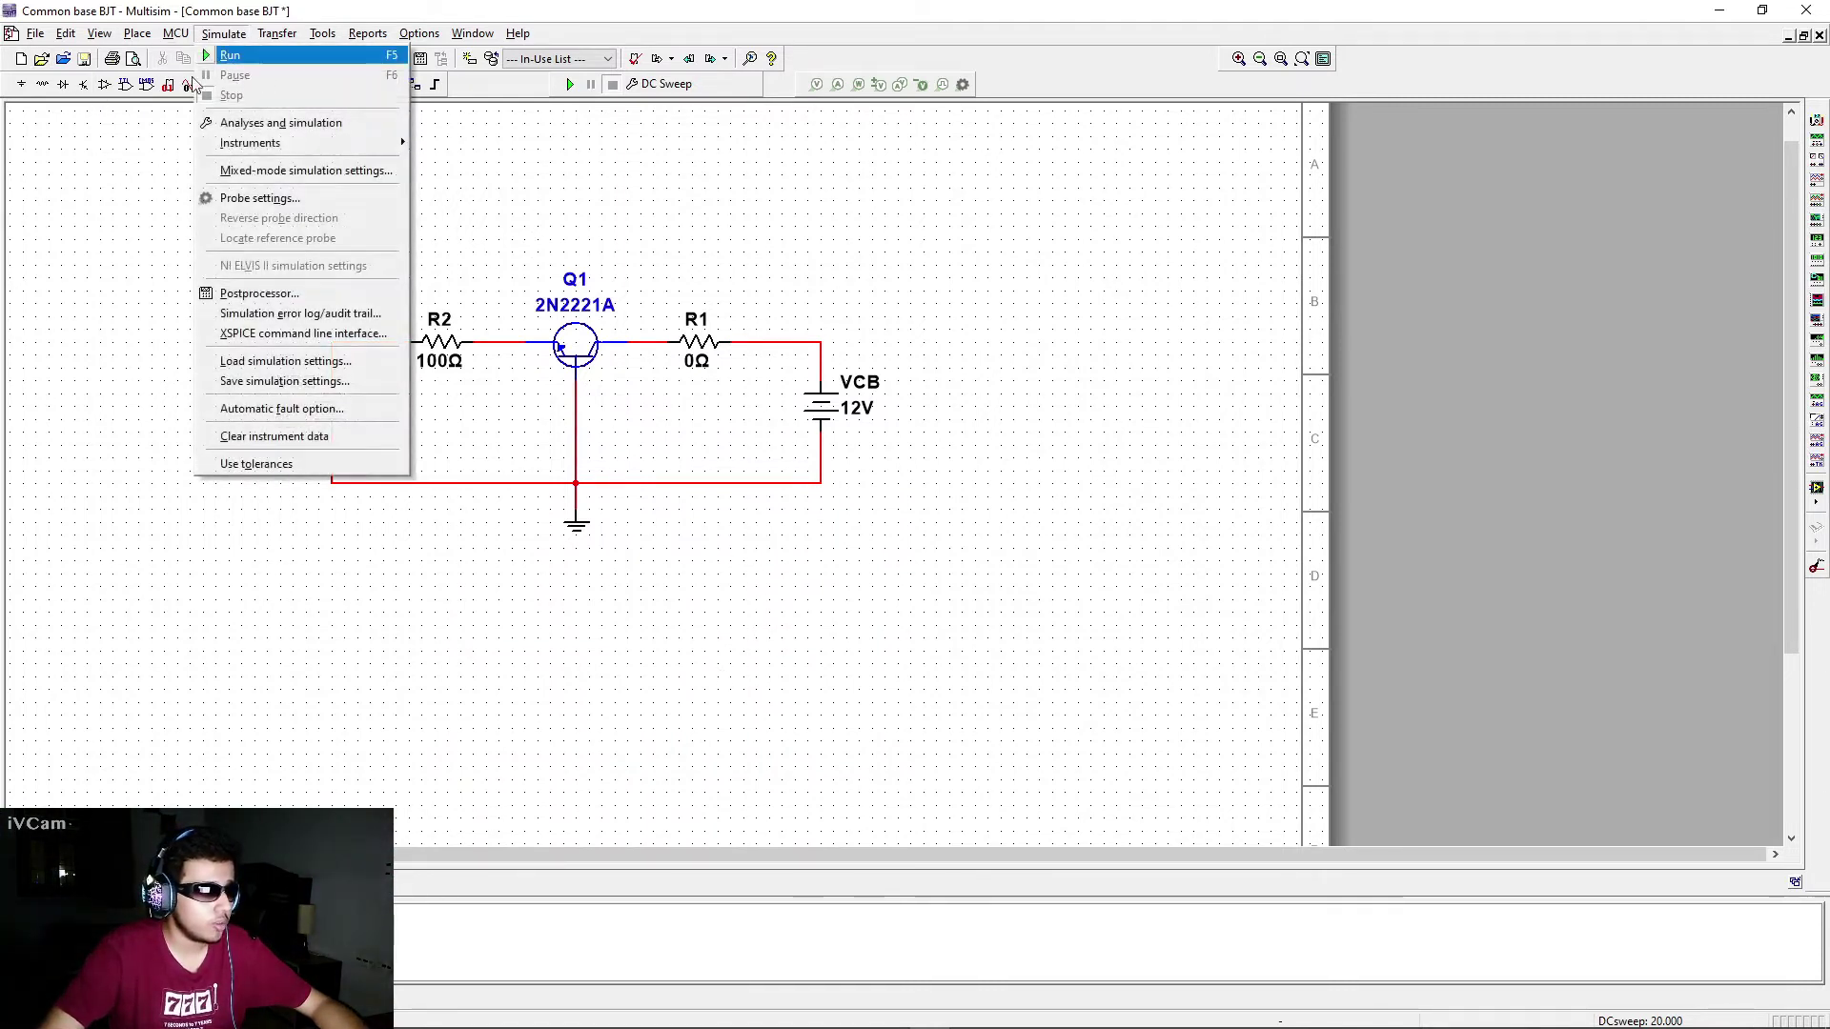
{"action": "left_click", "coordinate": [257, 122]}
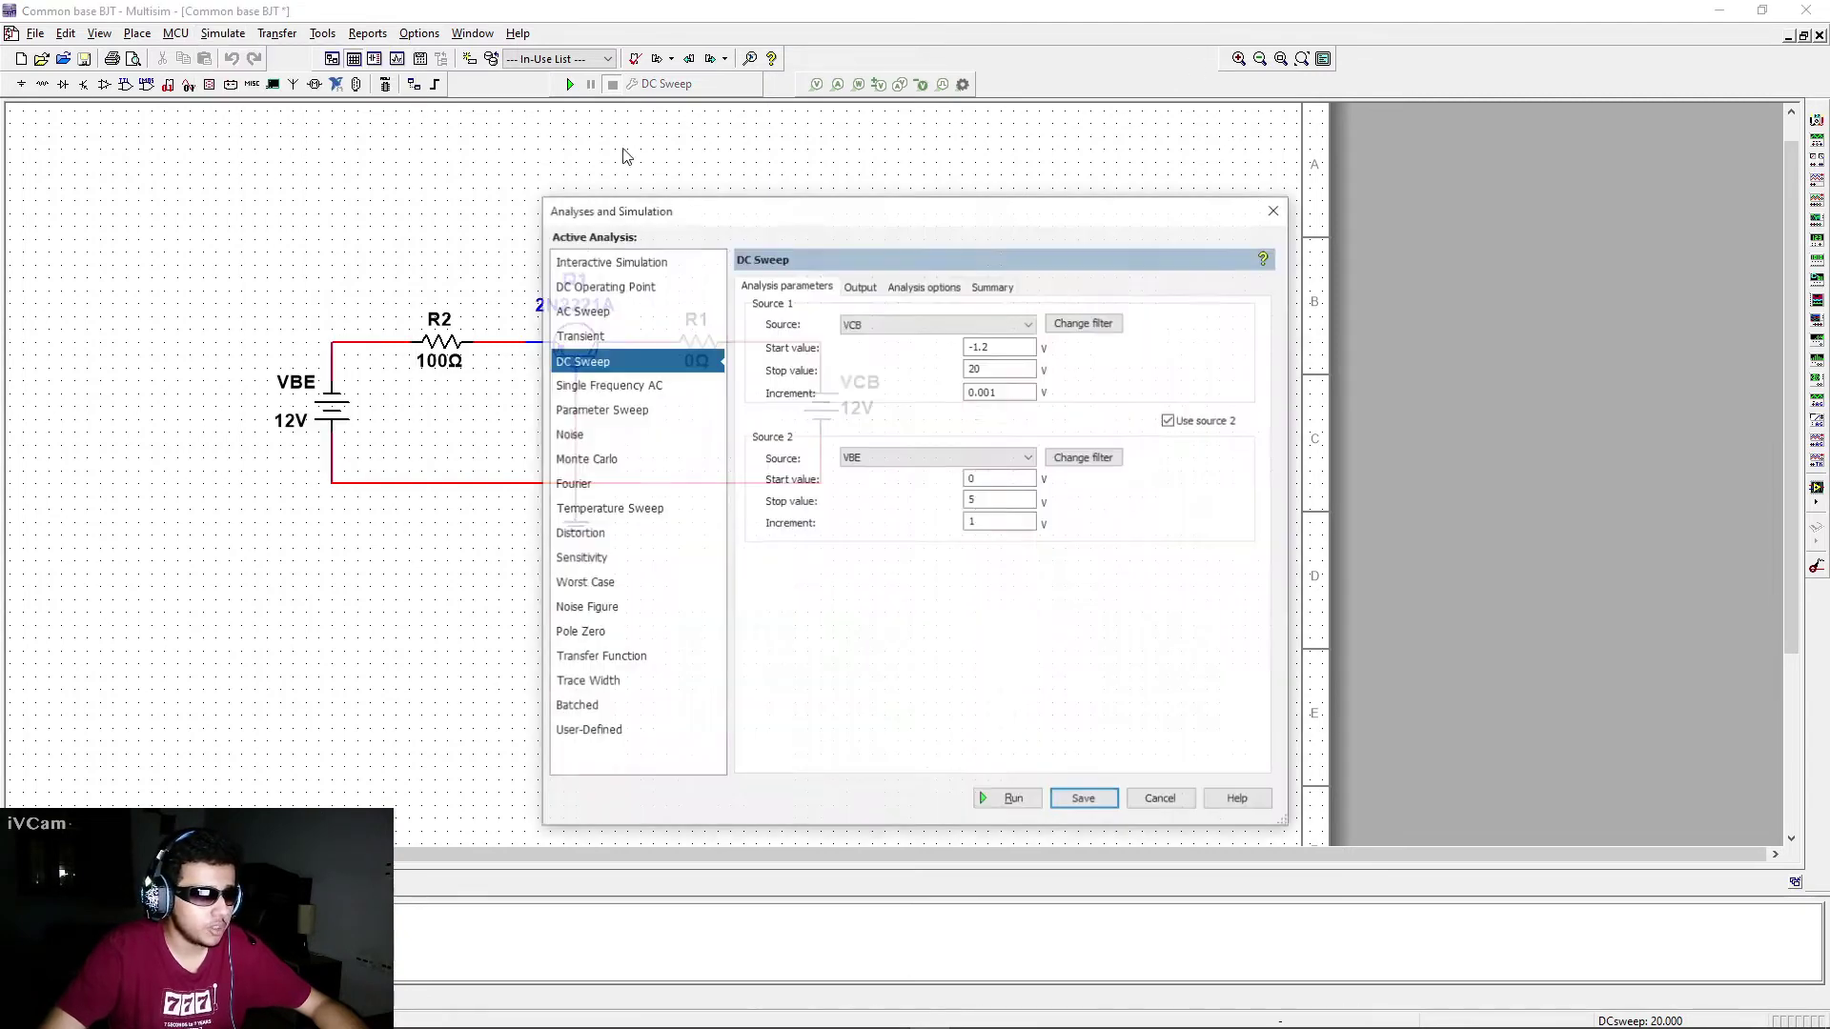
{"action": "left_click_drag", "start_coordinate": [941, 213], "coordinate": [1355, 199]}
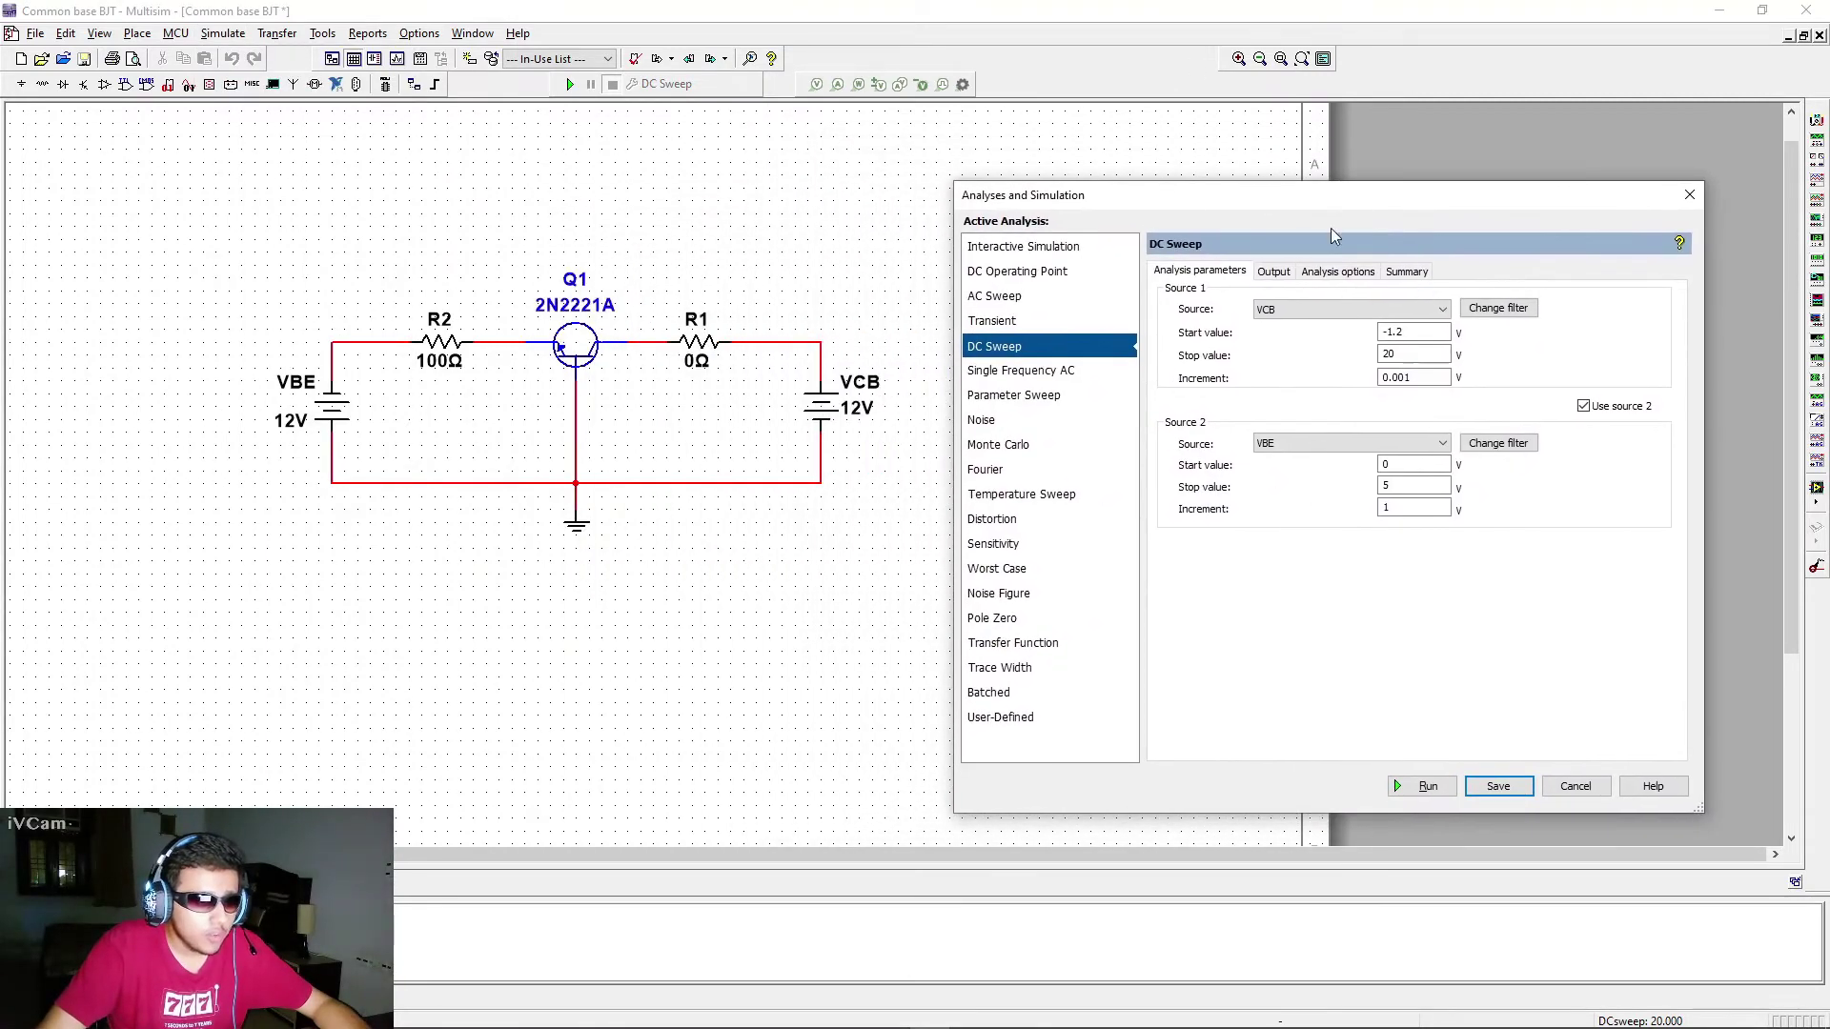
{"action": "left_click", "coordinate": [1369, 309]}
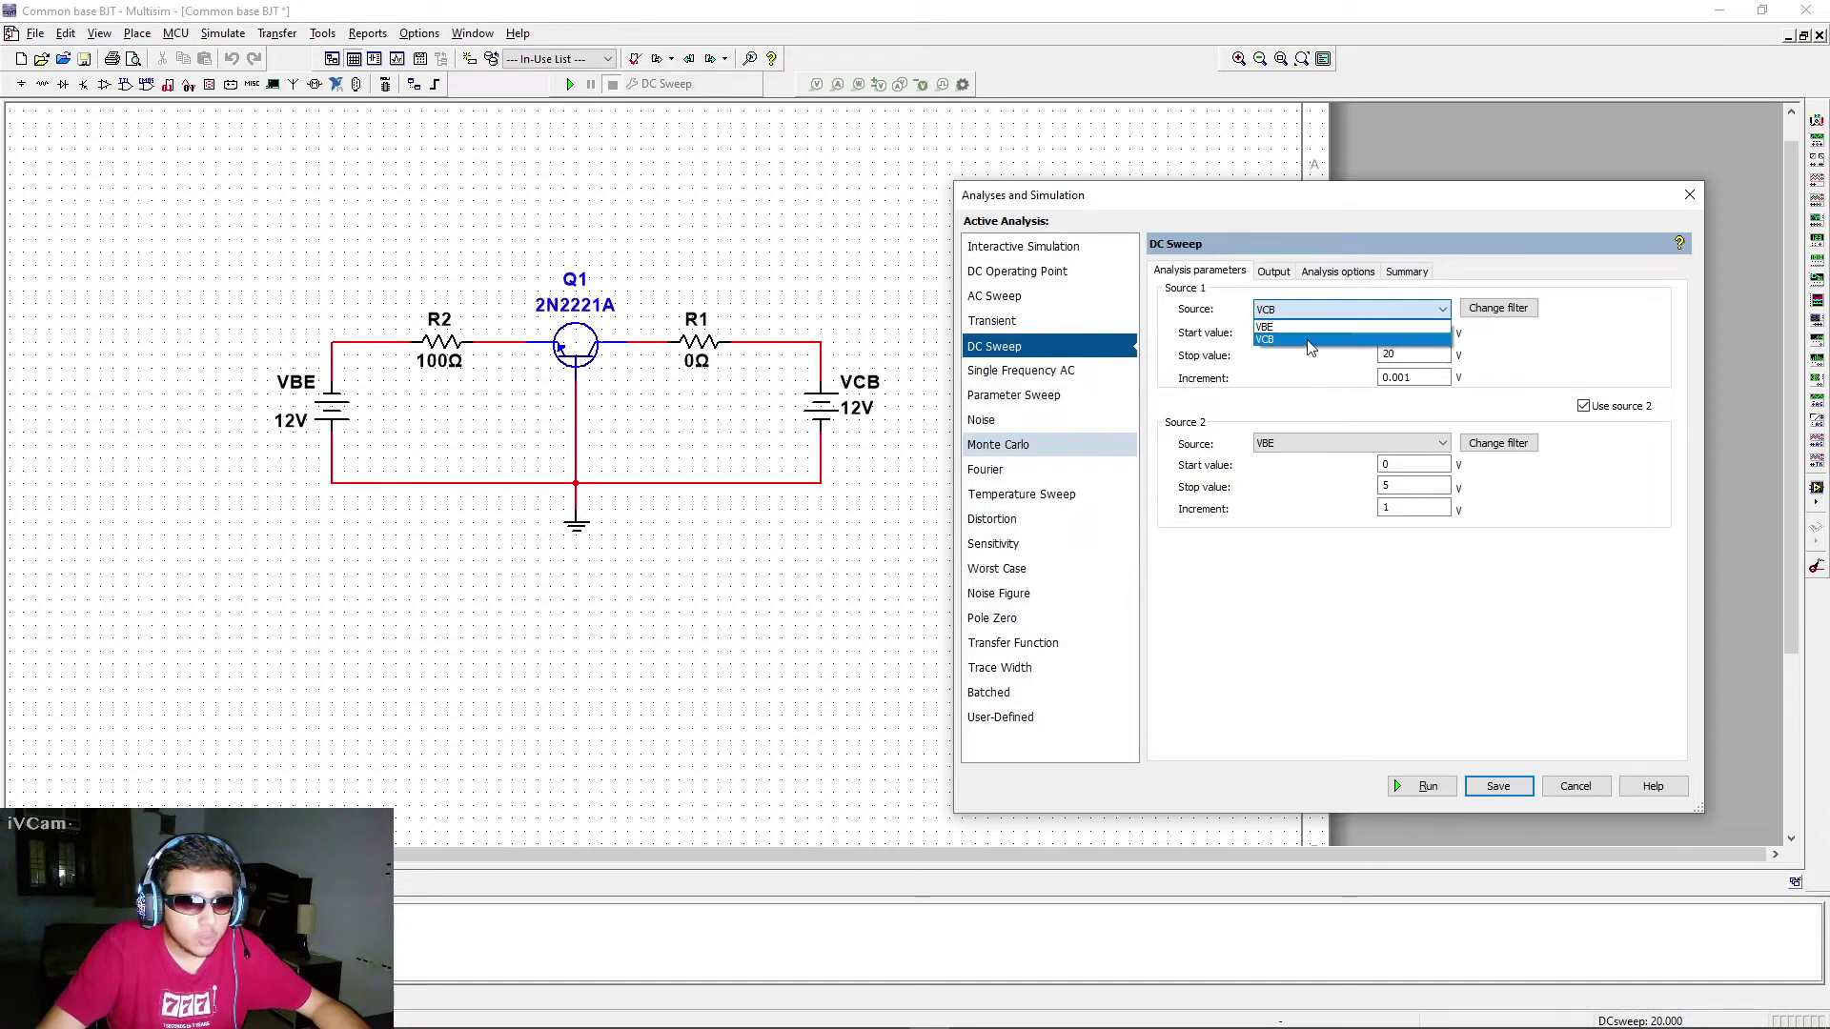
{"action": "left_click", "coordinate": [1308, 341]}
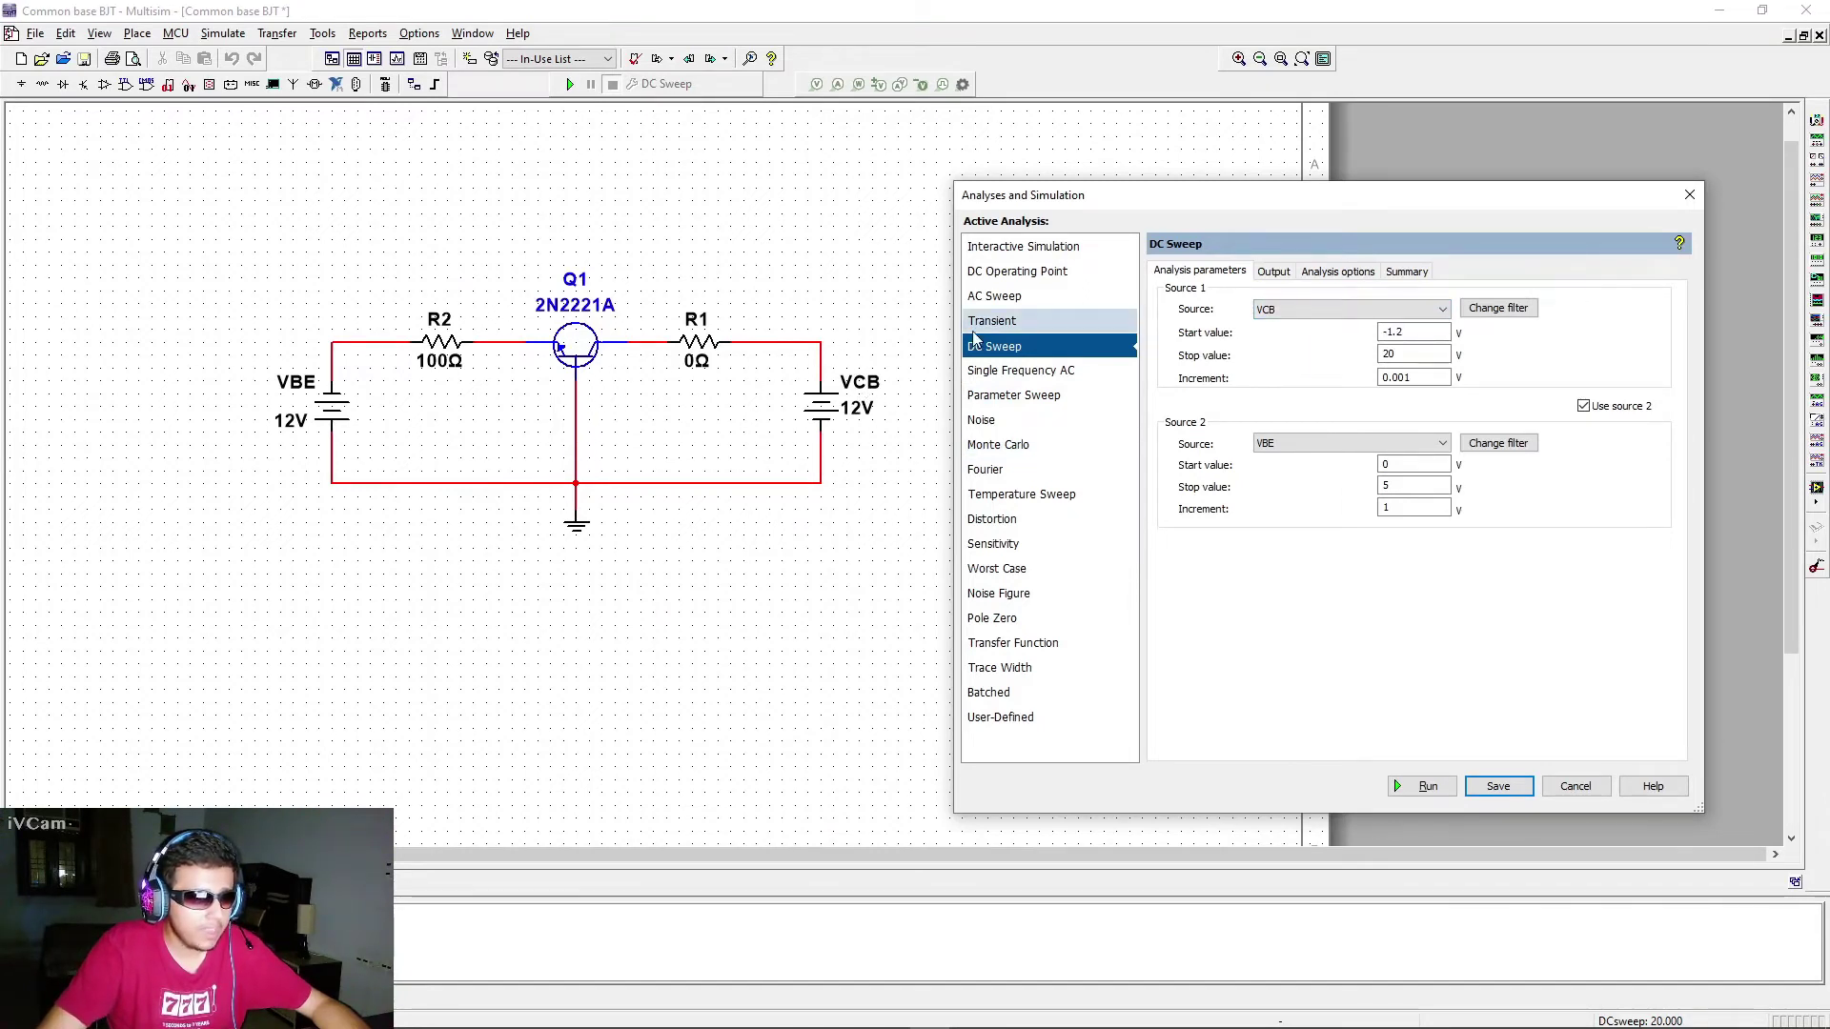
{"action": "left_click", "coordinate": [1400, 334]}
{"action": "left_click_drag", "start_coordinate": [1400, 334], "coordinate": [1487, 344]}
{"action": "key", "text": "BackSpace"}
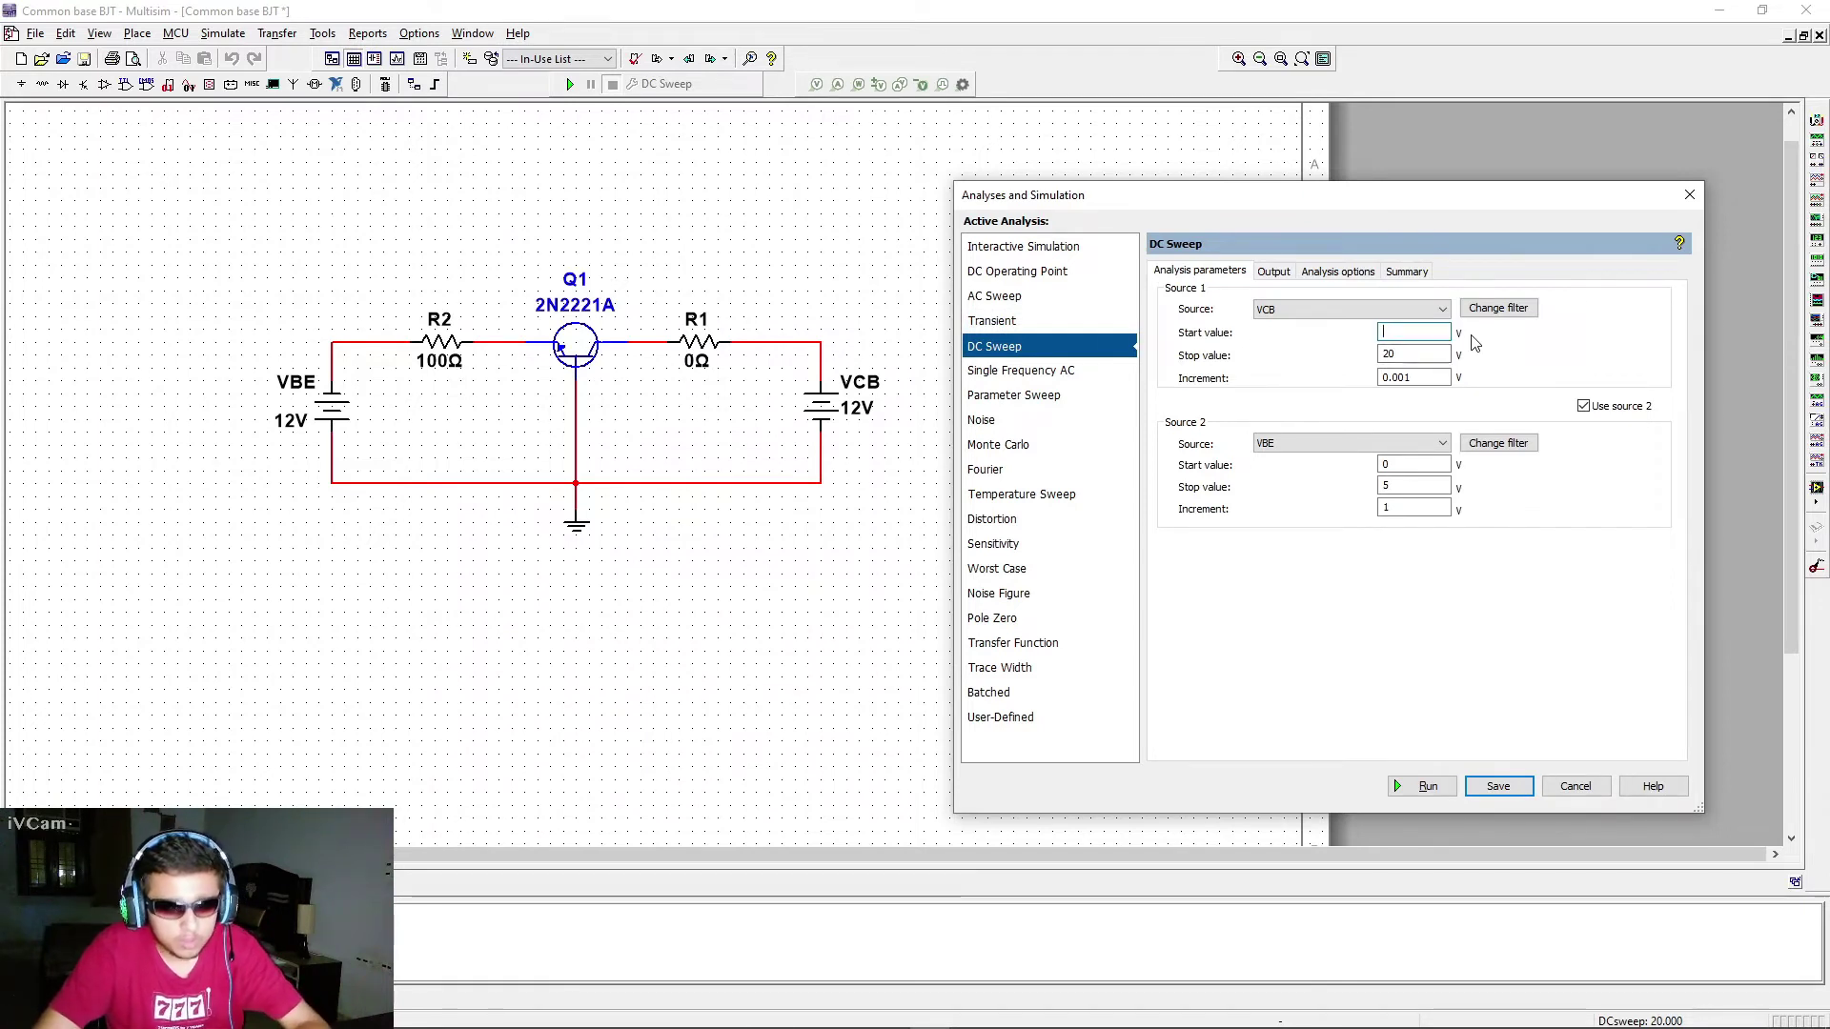
{"action": "type", "text": "0"}
{"action": "left_click", "coordinate": [1406, 355]}
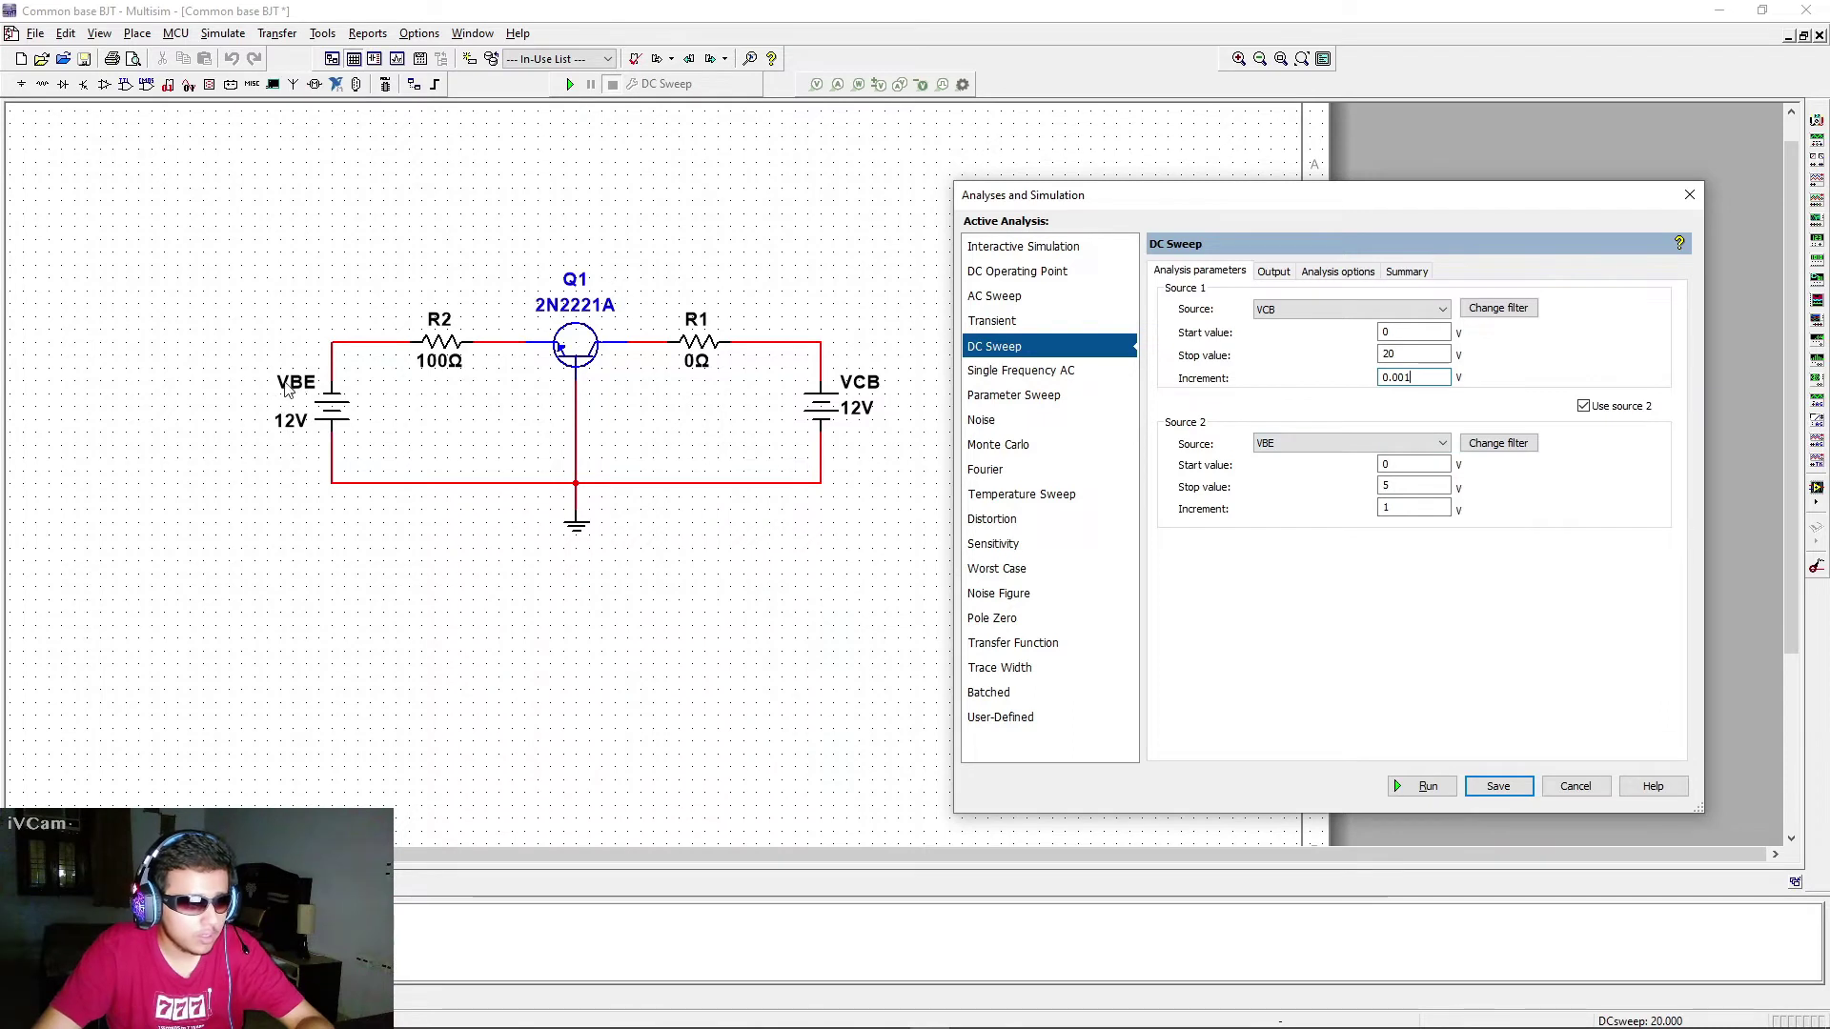
Step: Review the start, stop and increment values of VBE and the increment of VCB in the DC Sweep settings
{"action": "left_click", "coordinate": [1401, 486]}
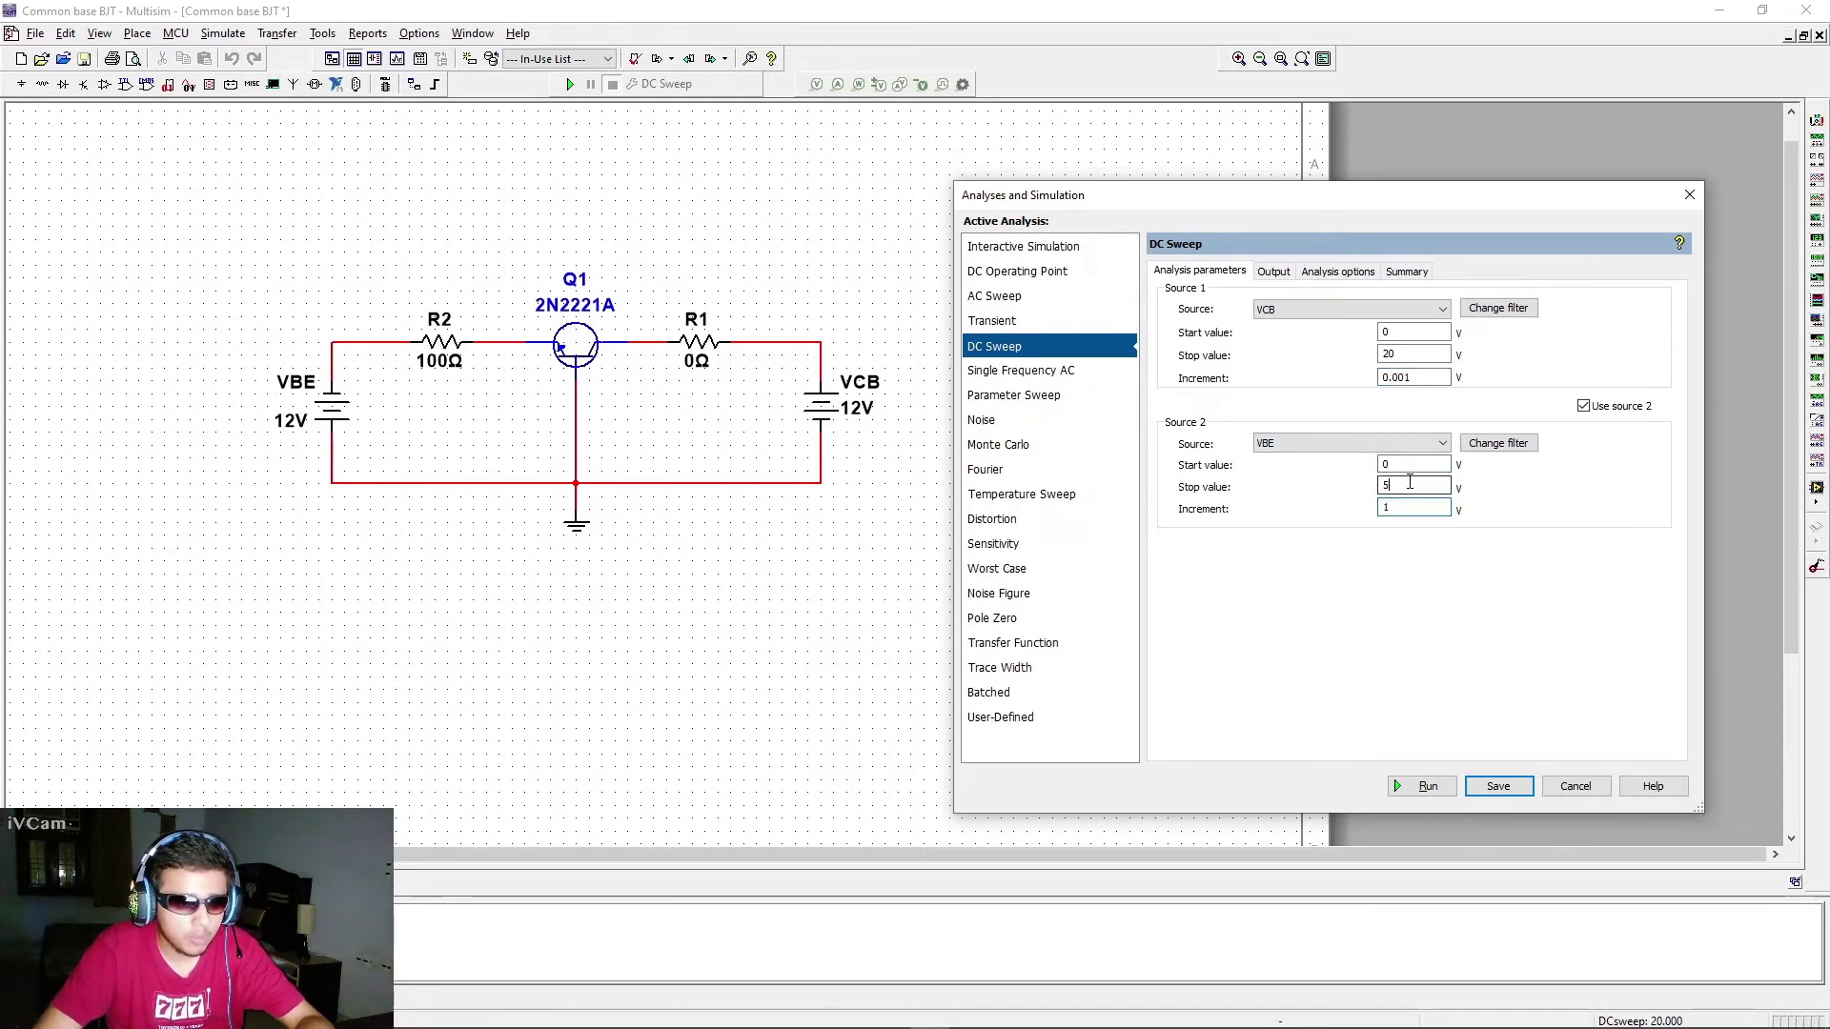
{"action": "left_click", "coordinate": [1401, 464]}
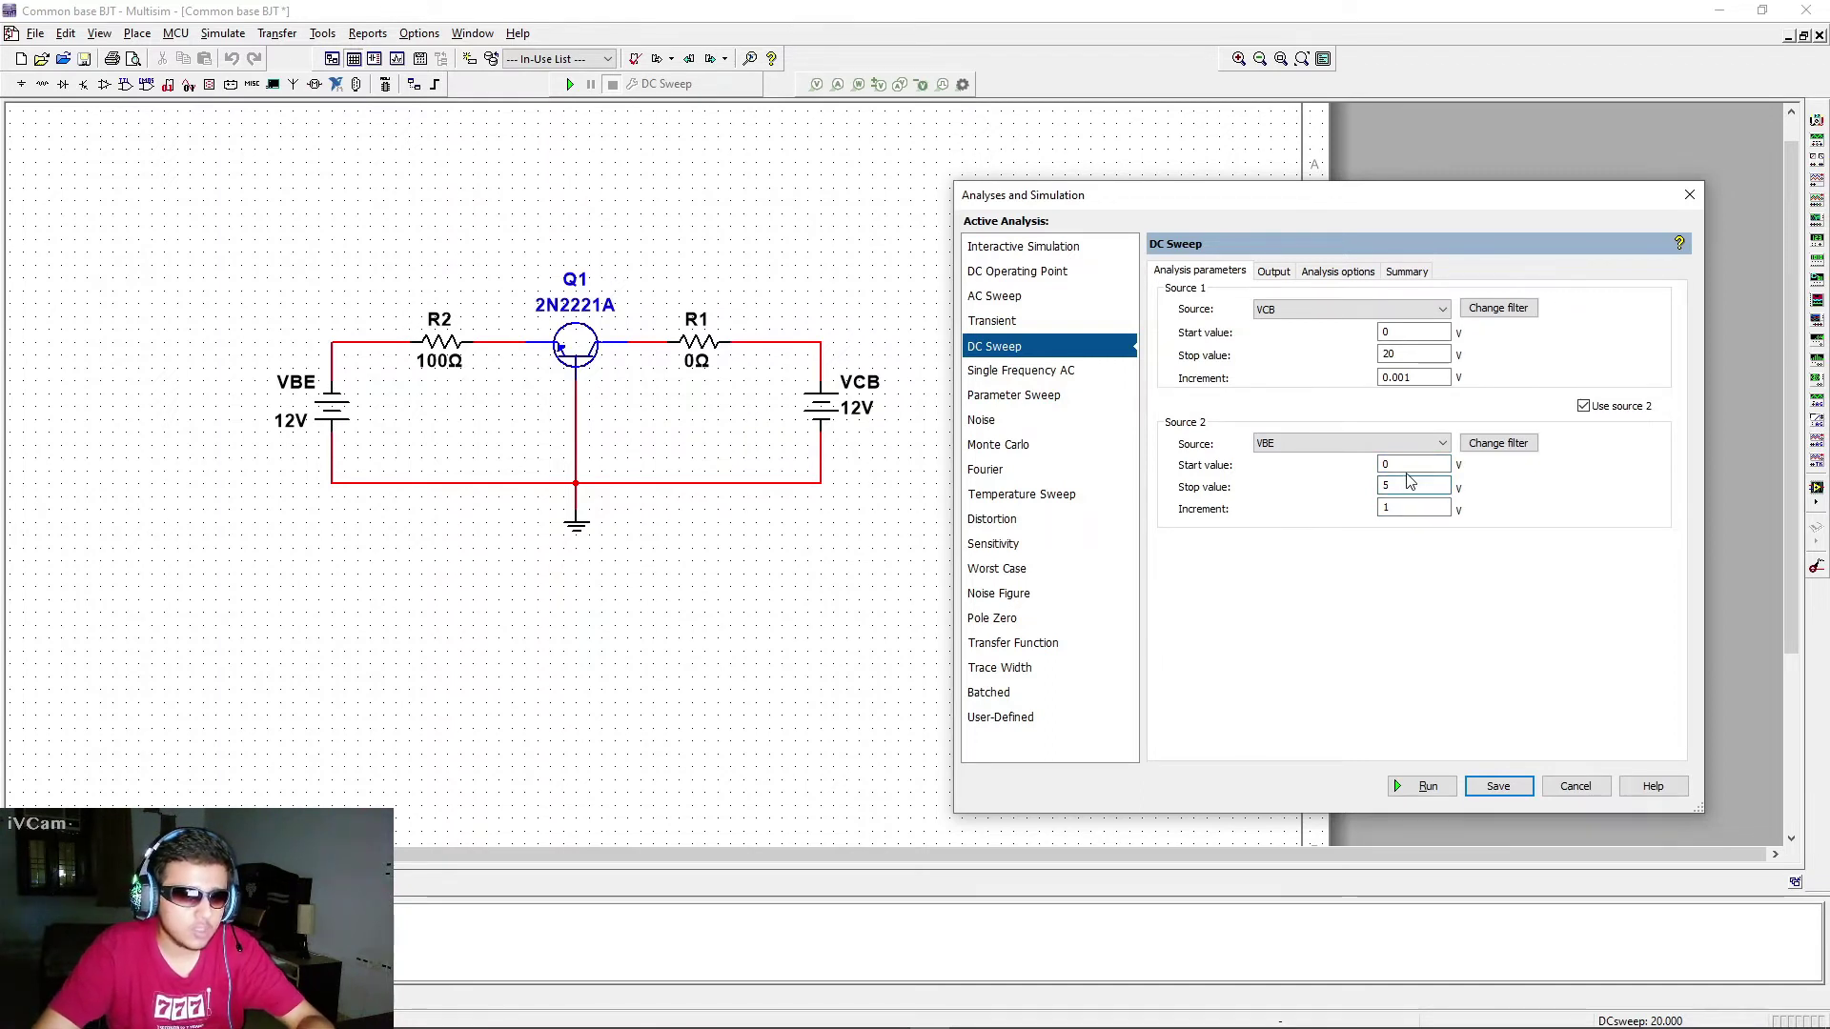
{"action": "key", "text": "BackSpace"}
{"action": "left_click", "coordinate": [1420, 506]}
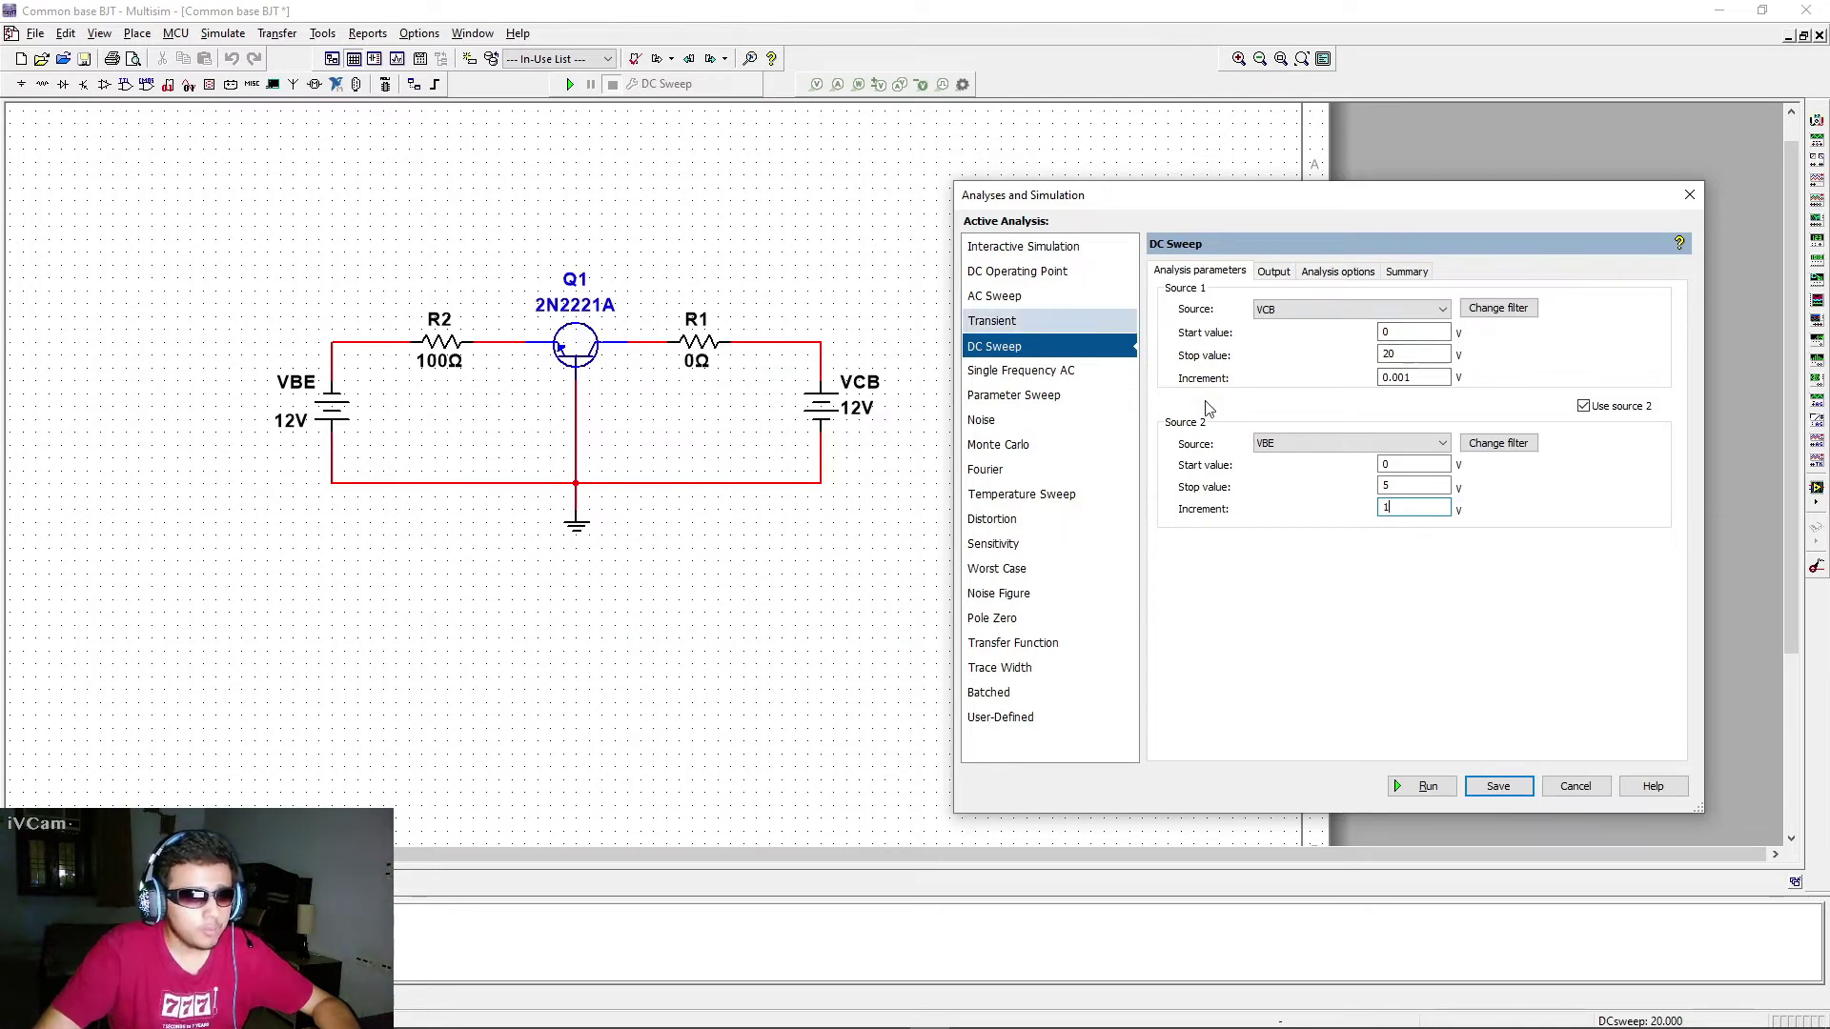
{"action": "key", "text": "shift+Tab"}
{"action": "key", "text": "shift+Tab"}
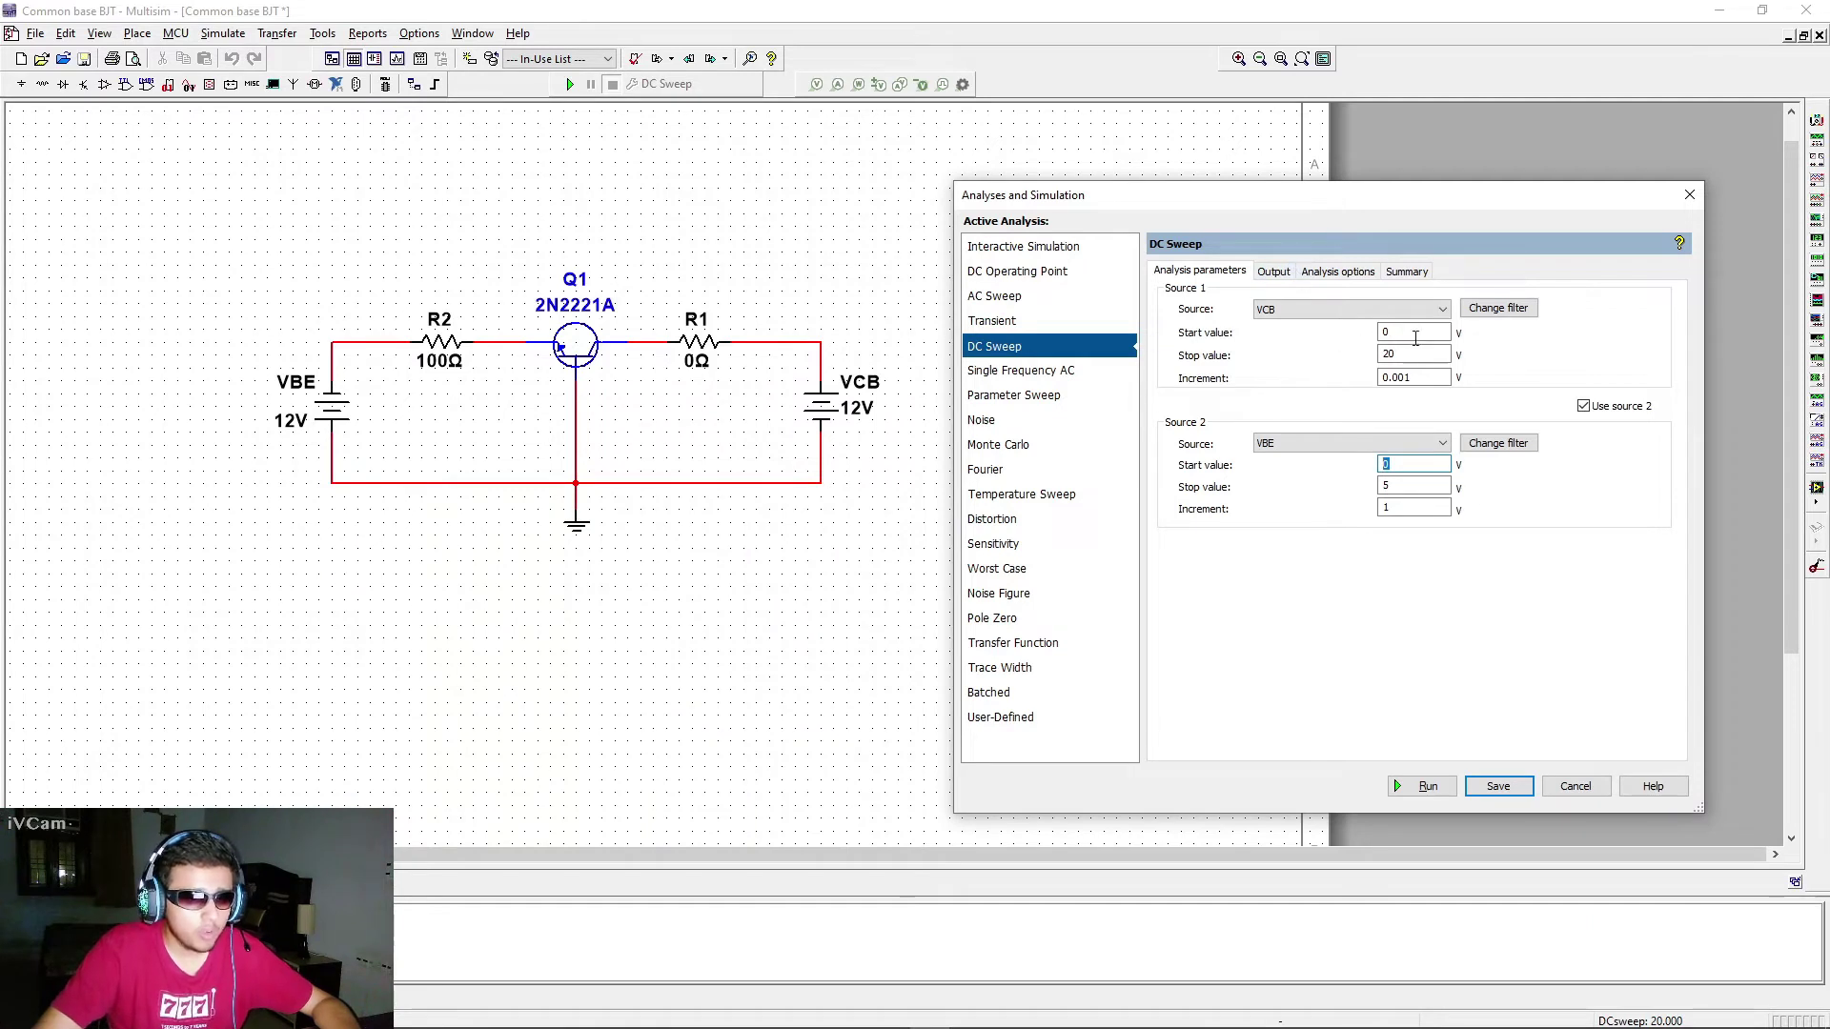
{"action": "left_click_drag", "start_coordinate": [1414, 376], "coordinate": [1368, 377]}
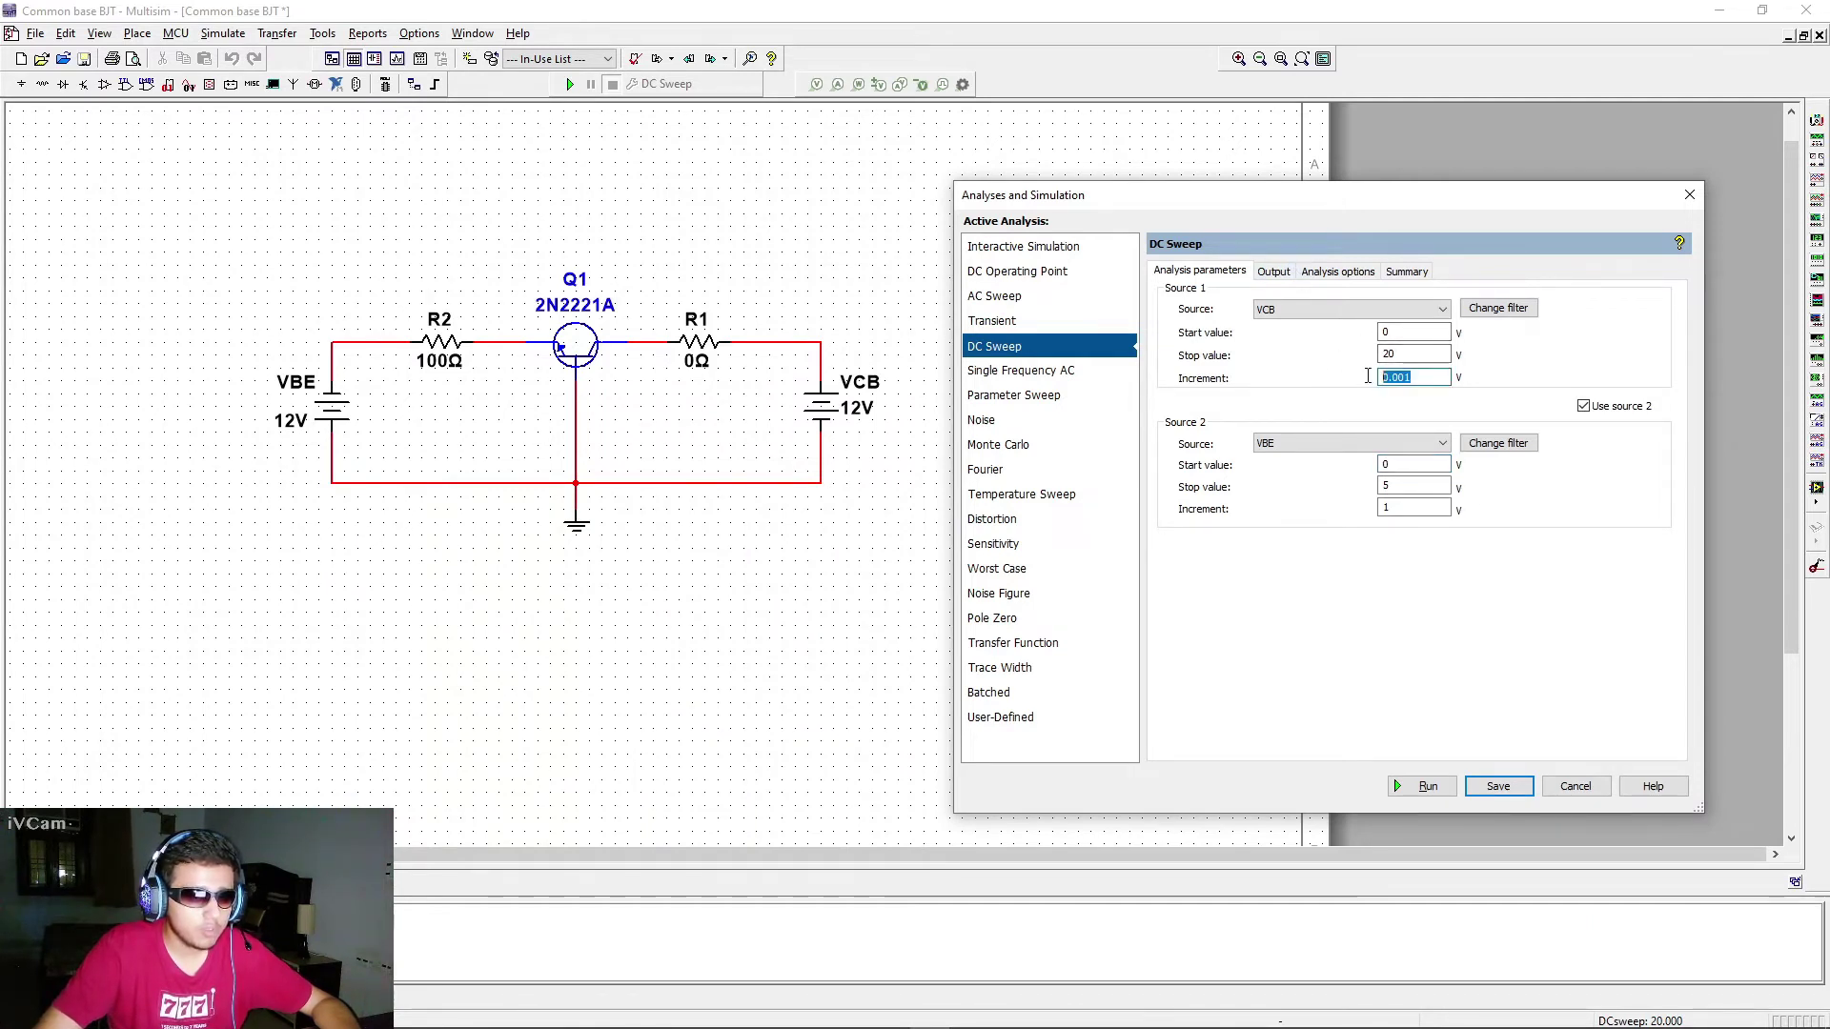
{"action": "left_click", "coordinate": [1420, 377]}
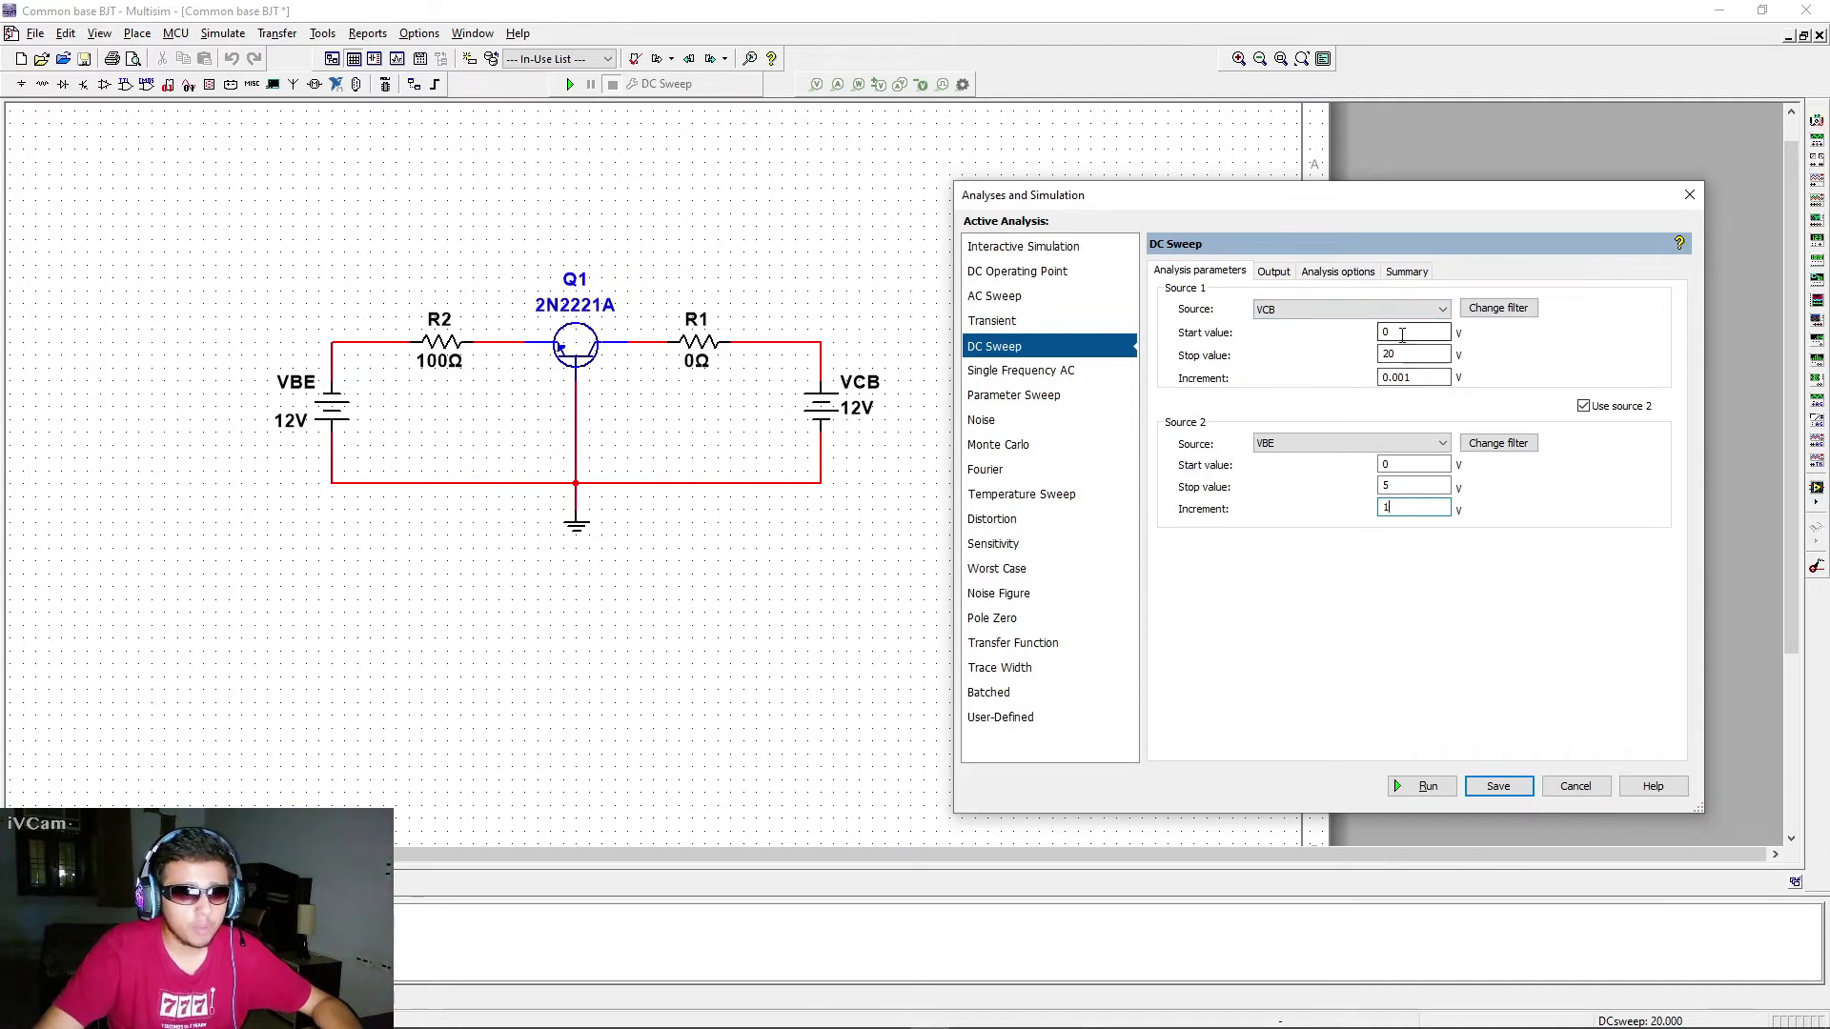
{"action": "double_click", "coordinate": [1376, 380]}
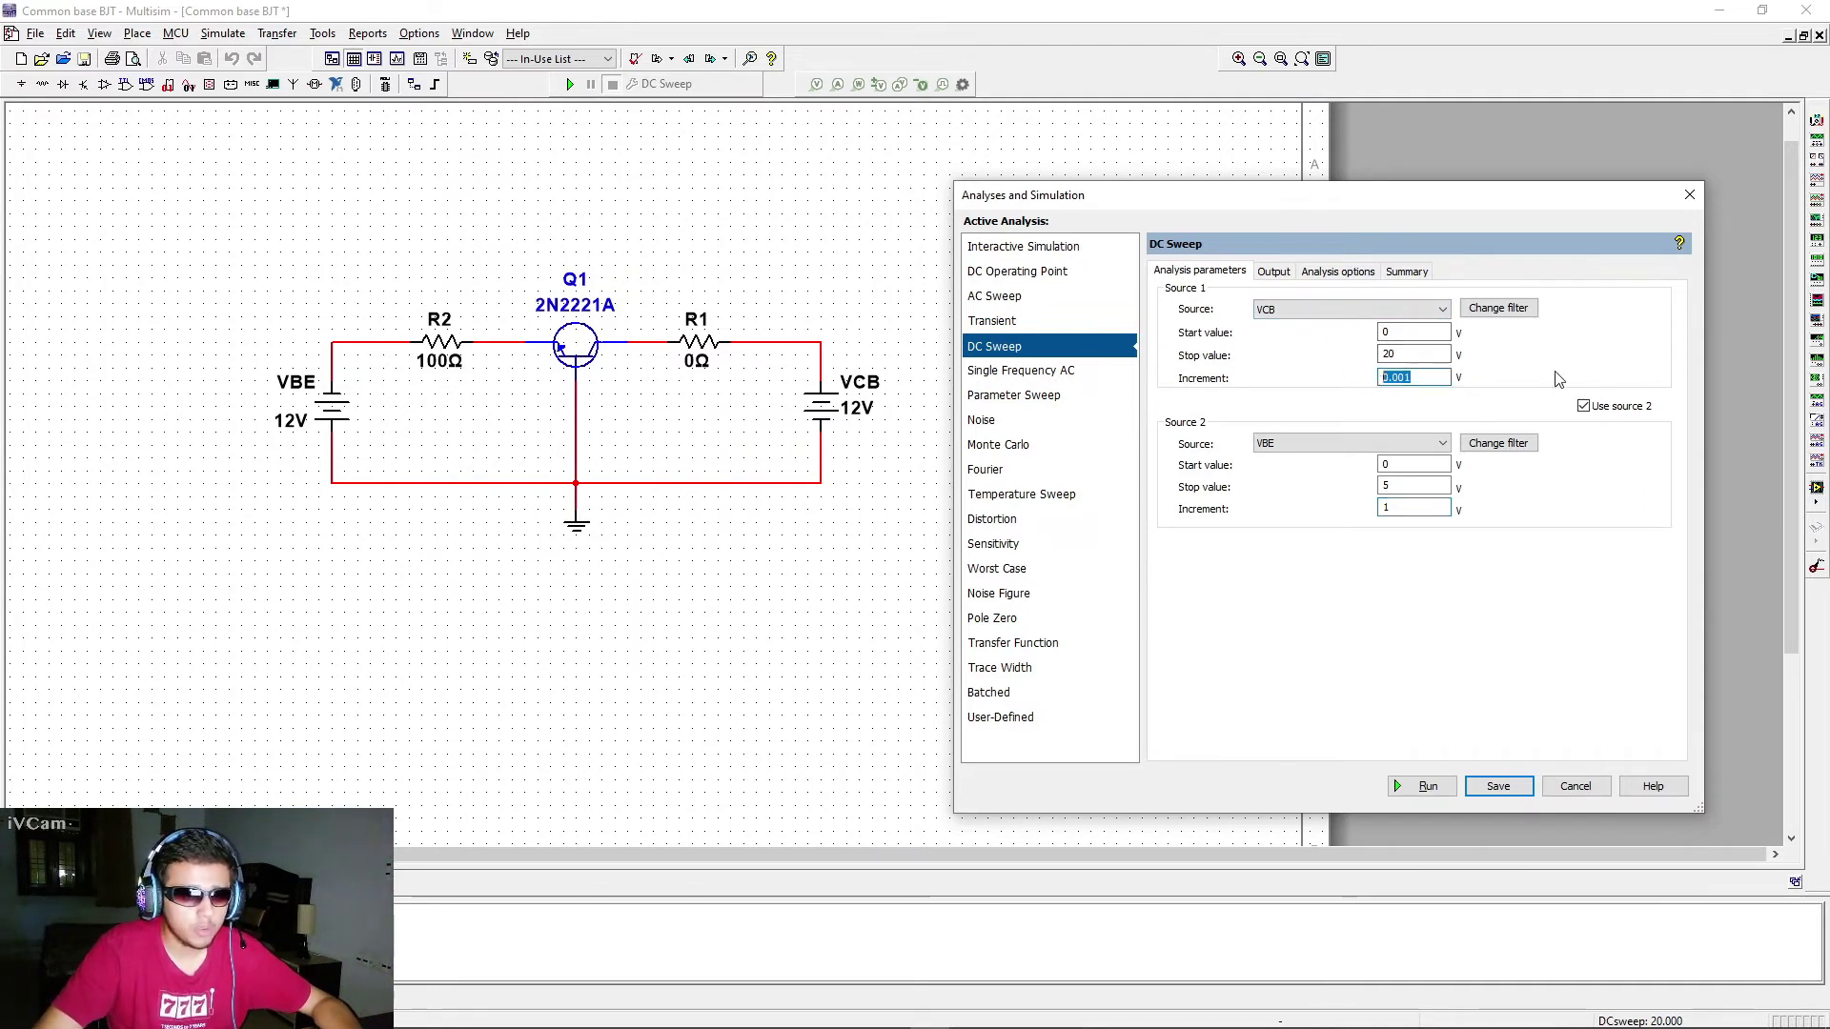
{"action": "left_click", "coordinate": [1420, 383]}
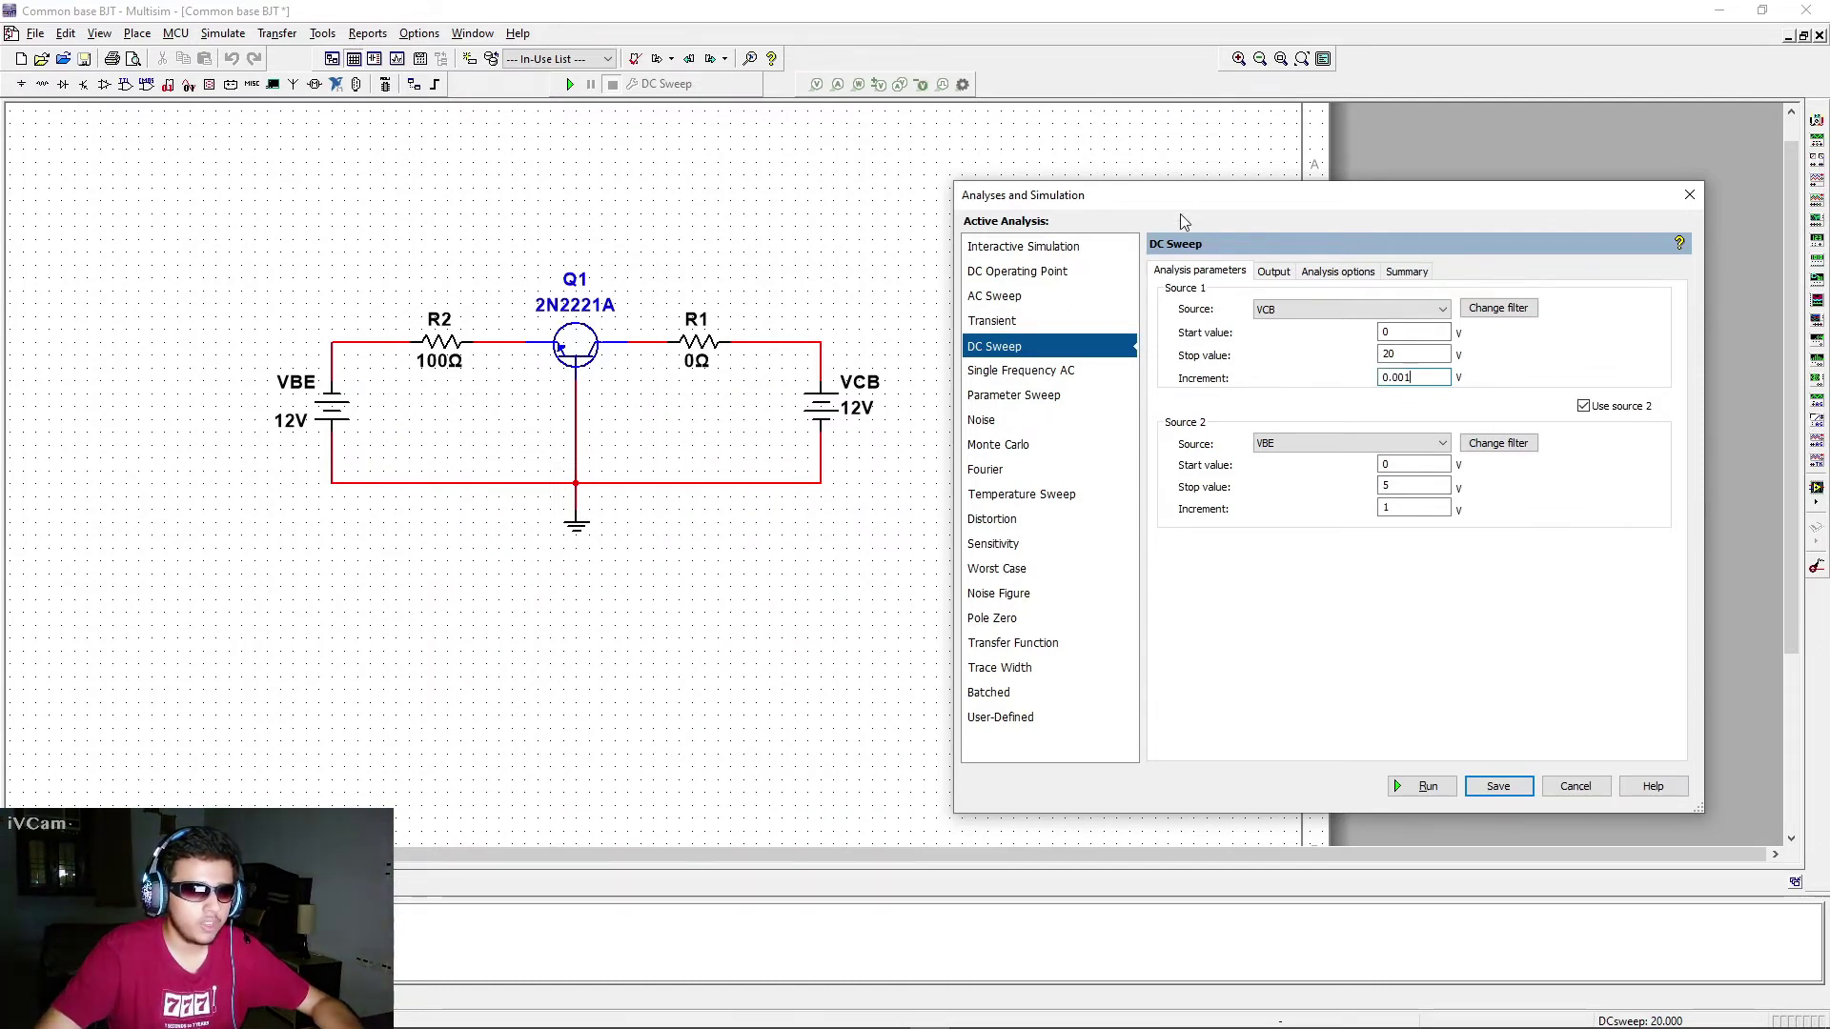
Step: Clear the DC sweep's selected output variable and add Q1's collector current I(Q1[IC]) for analysis
{"action": "left_click", "coordinate": [1274, 273]}
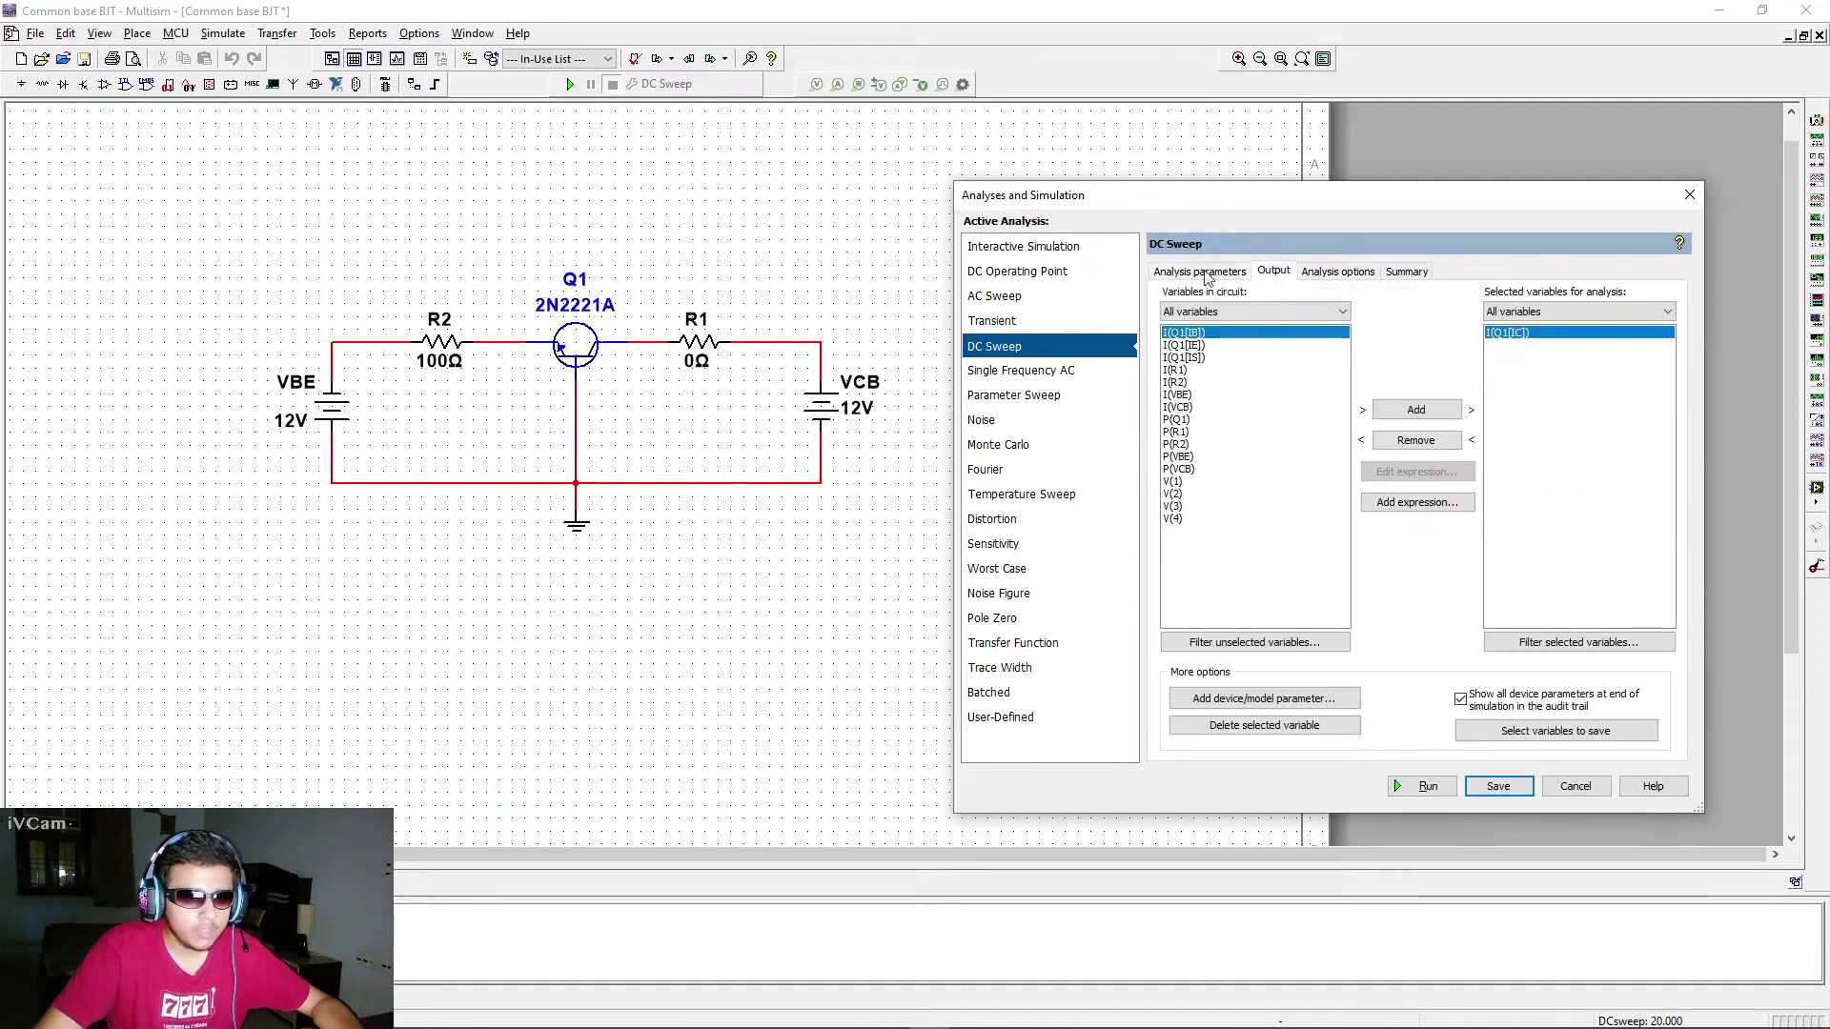
{"action": "left_click", "coordinate": [1415, 439]}
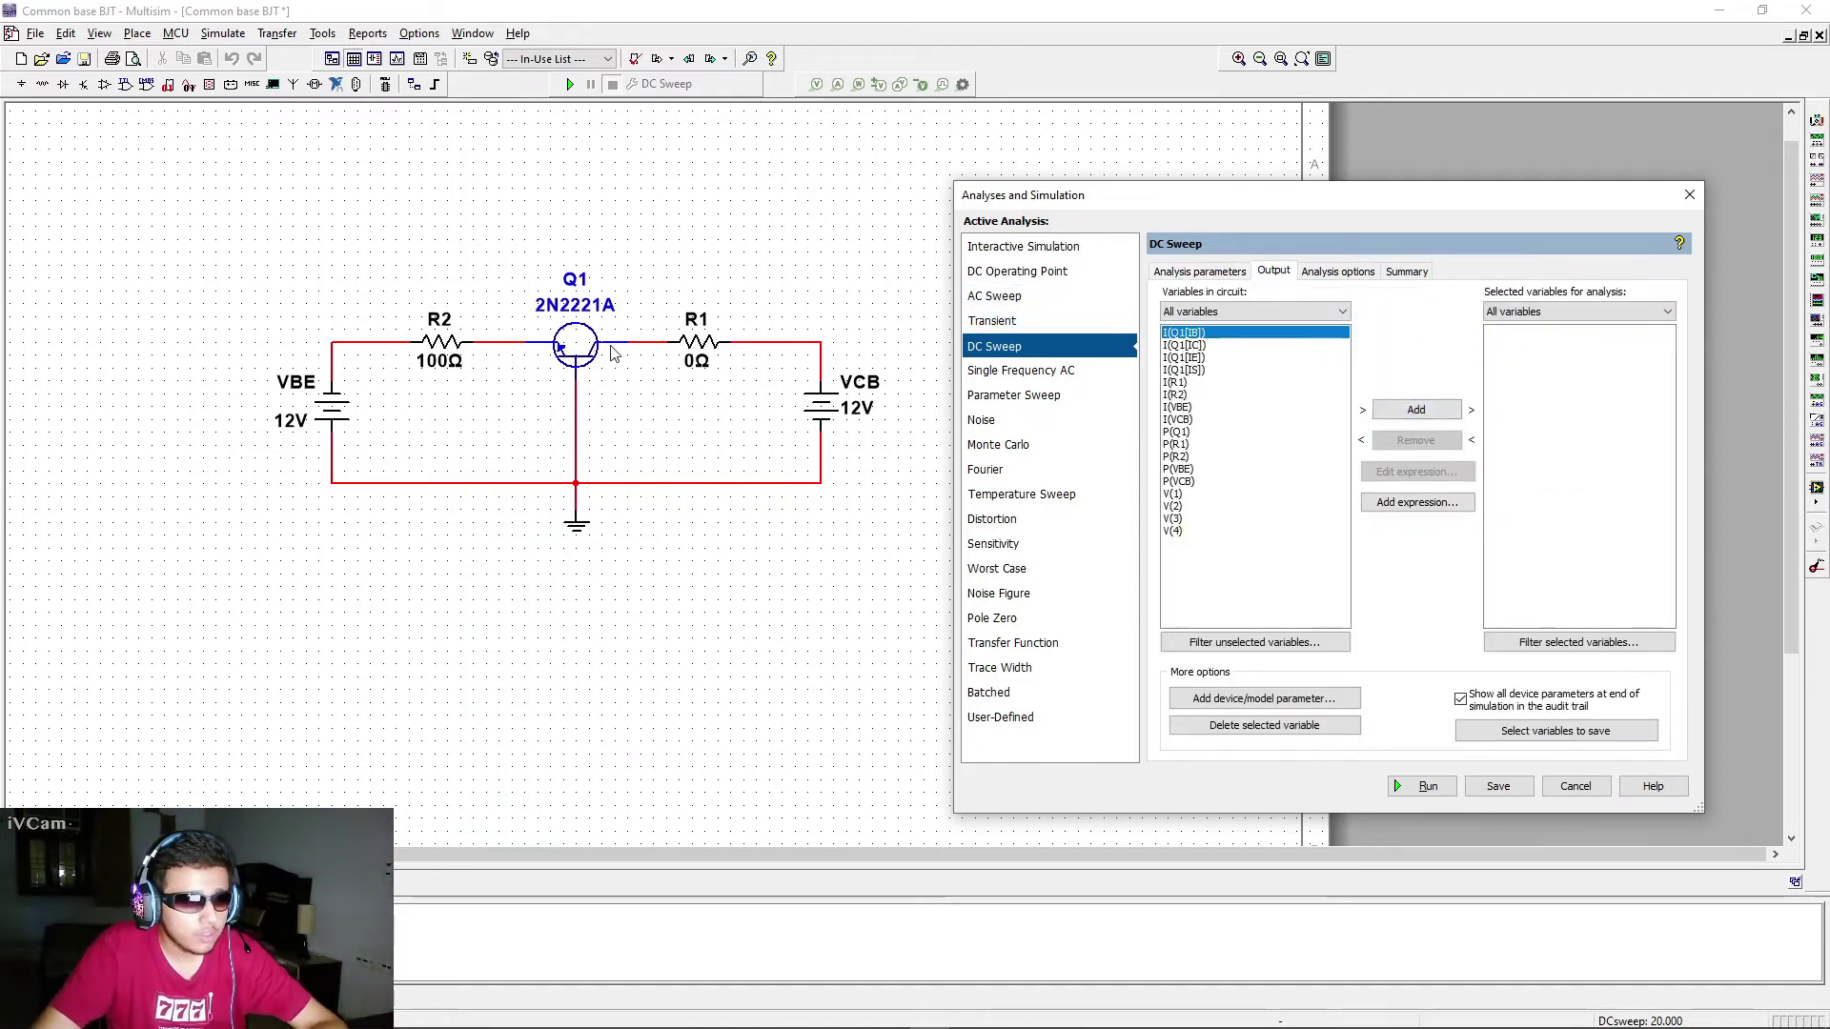
{"action": "left_click", "coordinate": [1199, 346]}
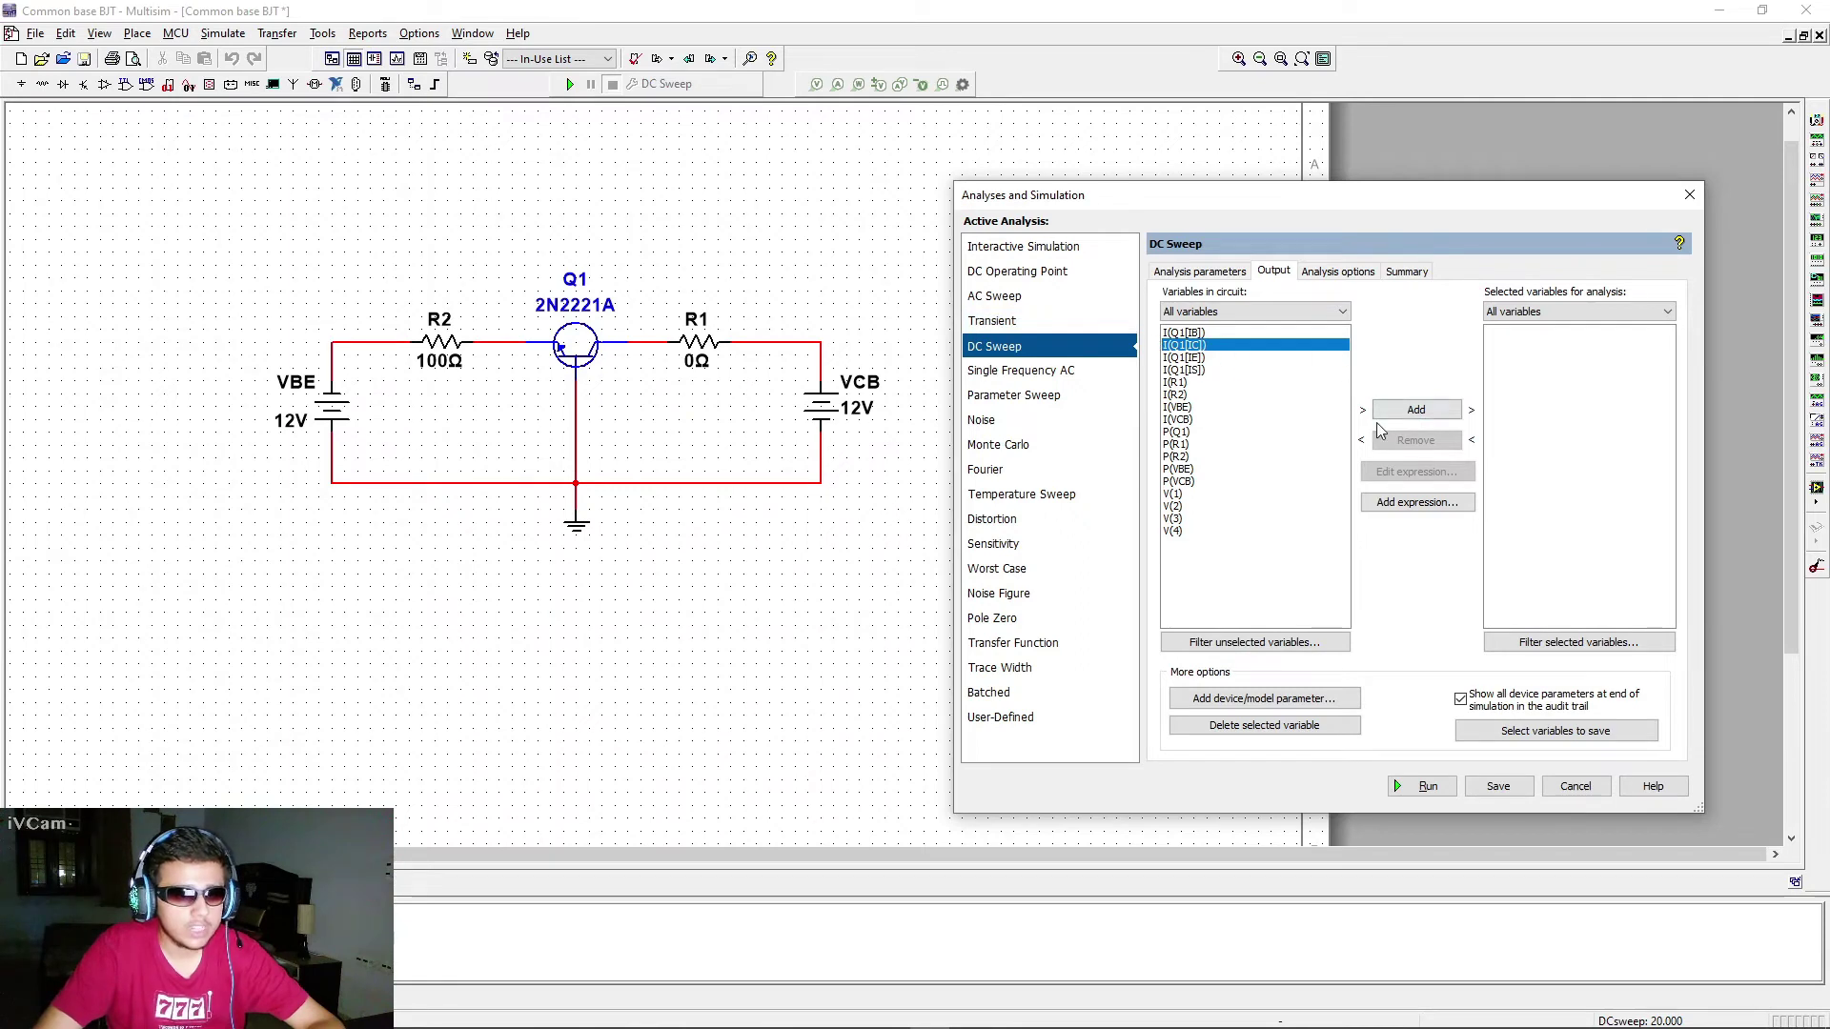
{"action": "left_click", "coordinate": [1411, 410]}
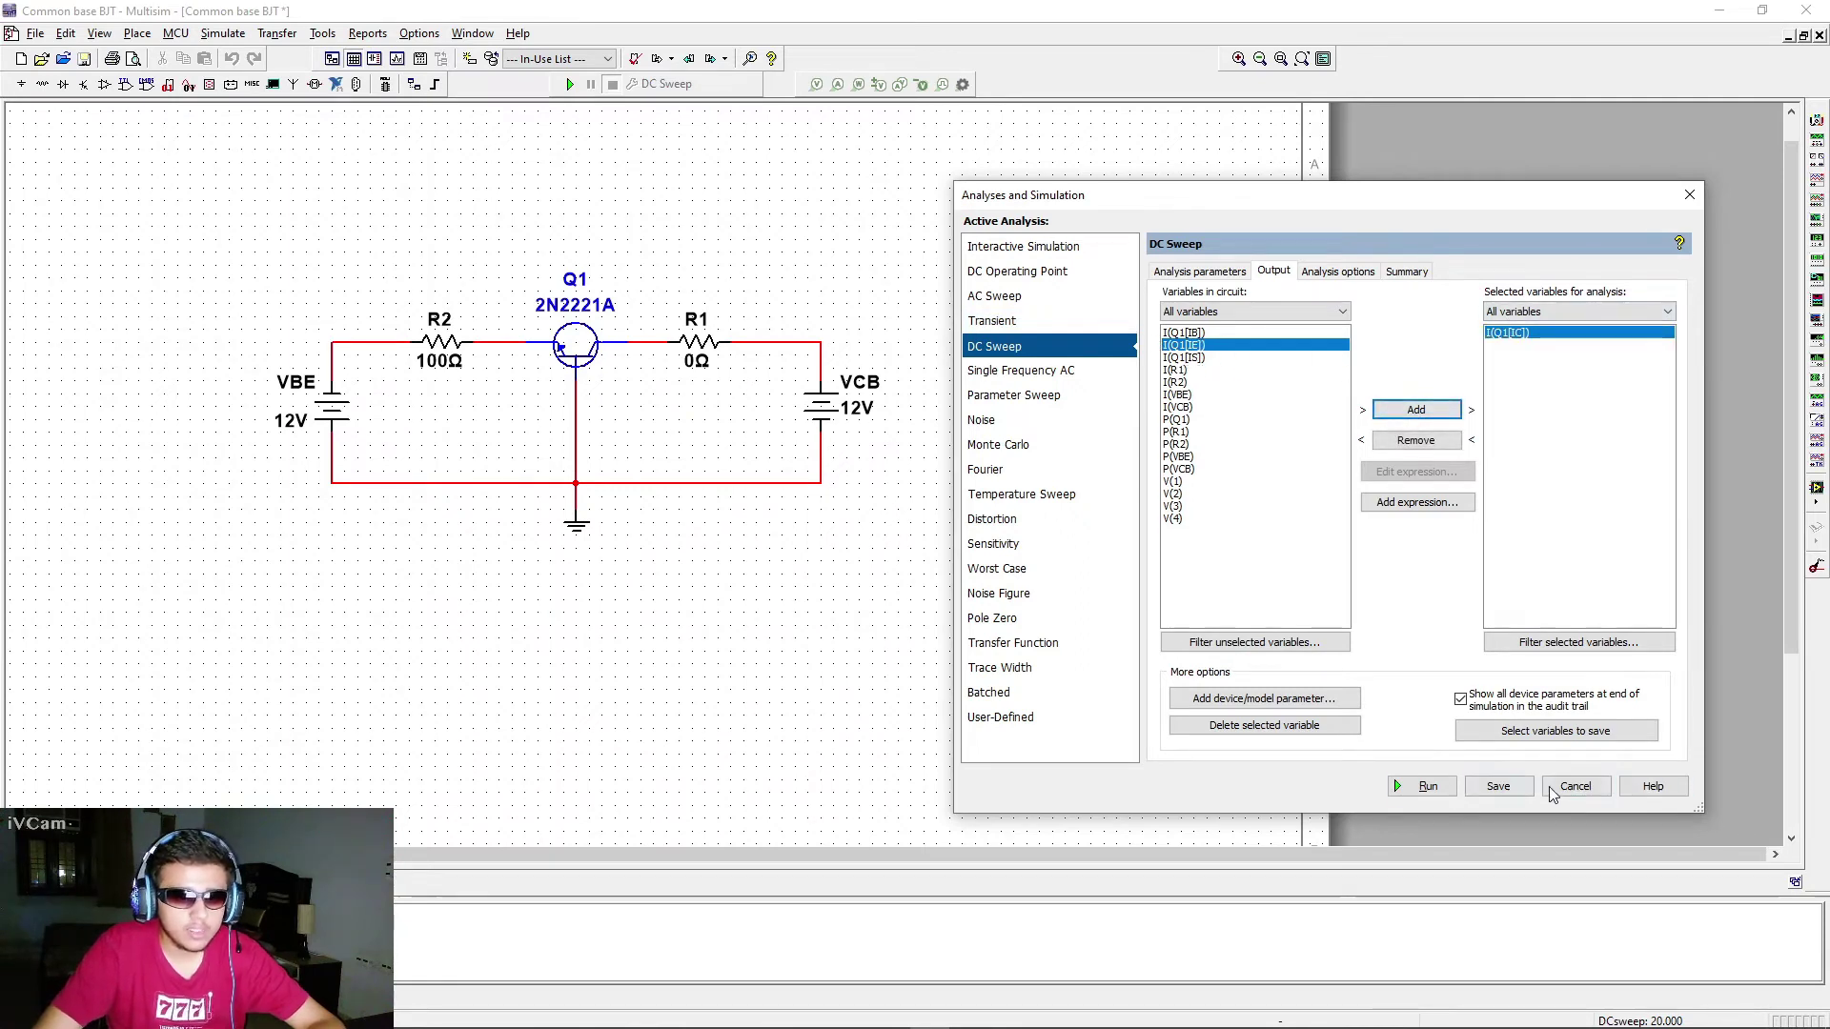
Step: Save the settings and run the DC sweep to plot abs(I(Q1[IC])) against VCB, closing the graph window after viewing it
{"action": "left_click", "coordinate": [1501, 787]}
{"action": "left_click", "coordinate": [569, 83]}
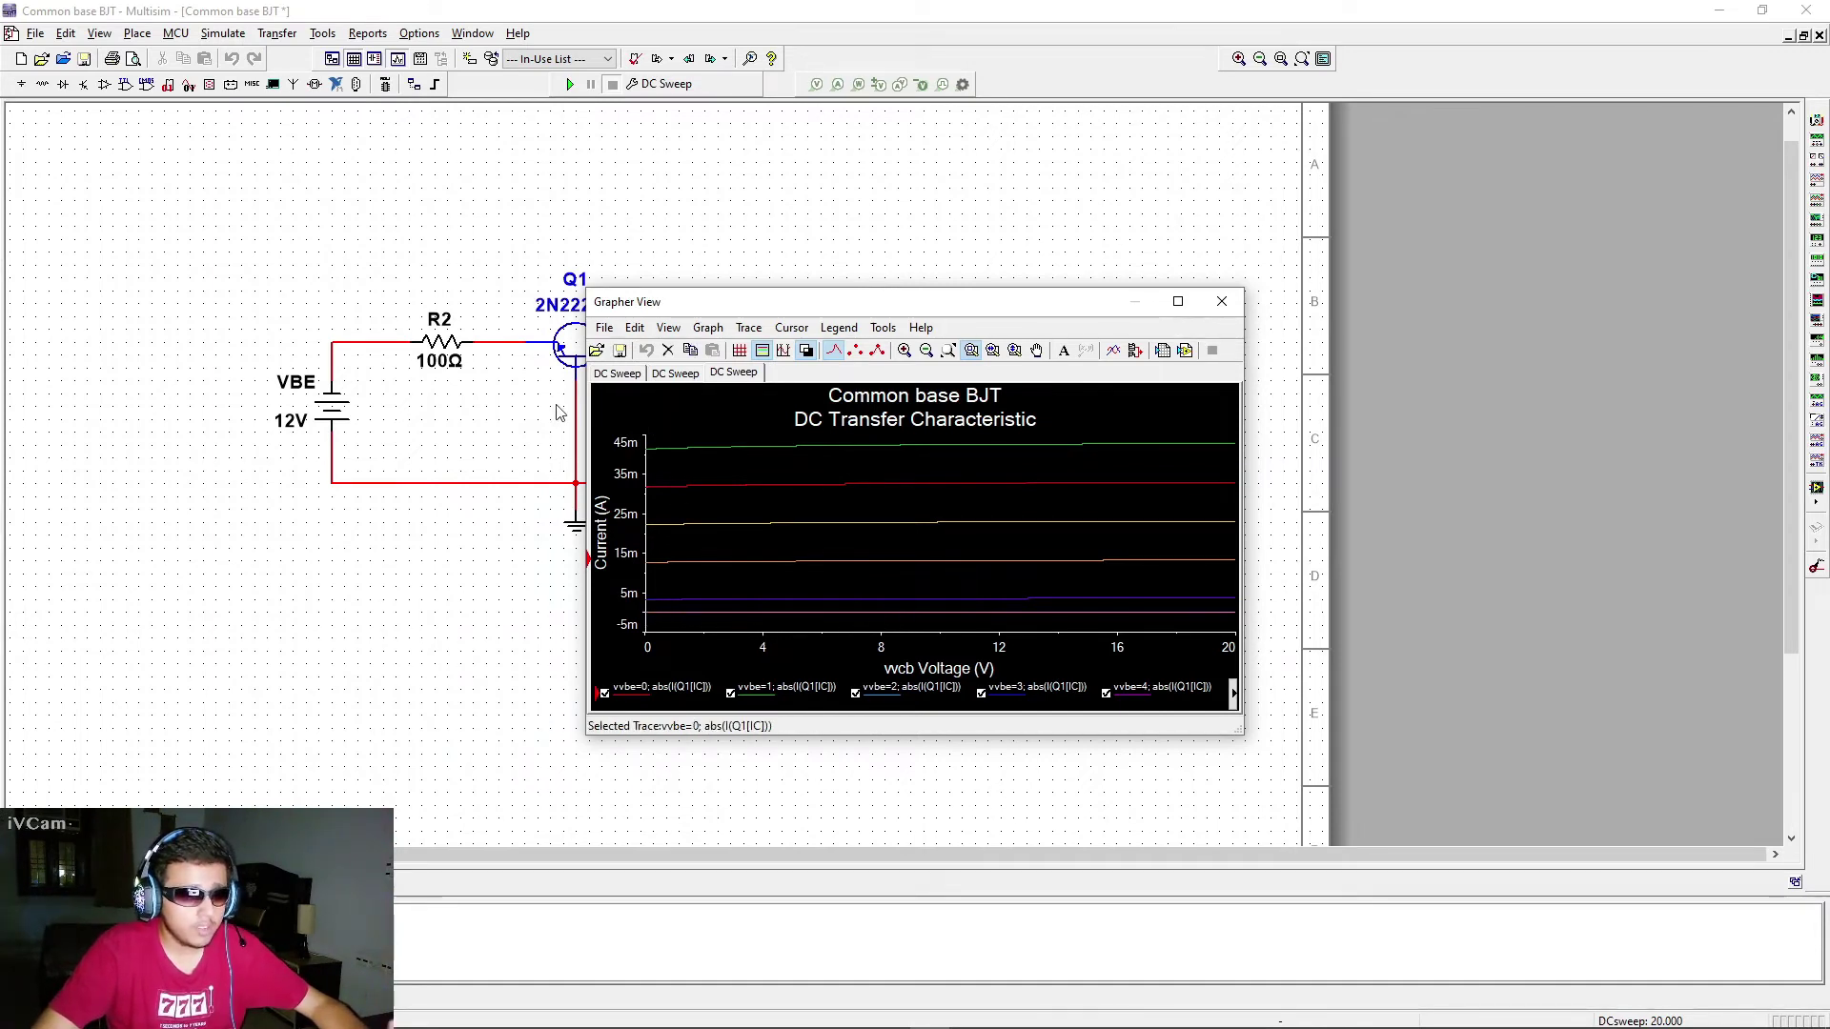
{"action": "left_click", "coordinate": [1222, 301]}
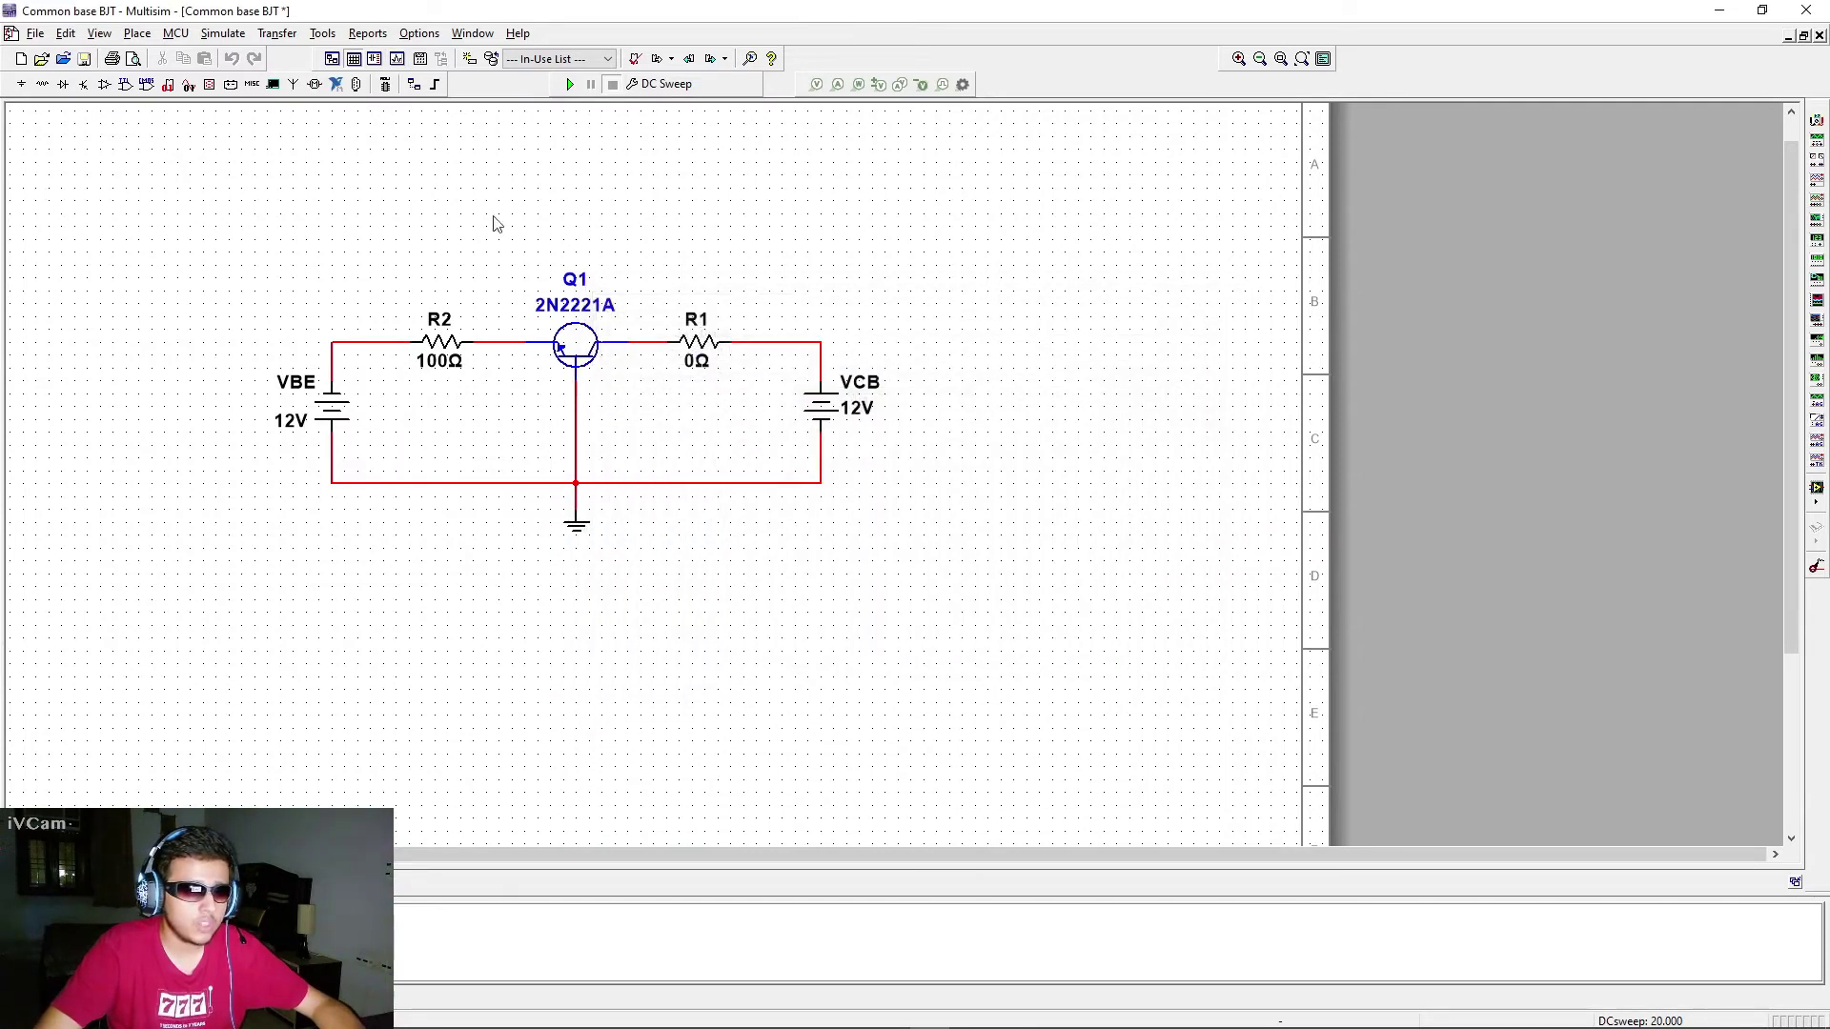
Step: Reopen the DC Sweep settings and set the start value of source VCB to -0.8 V
{"action": "left_click", "coordinate": [234, 34]}
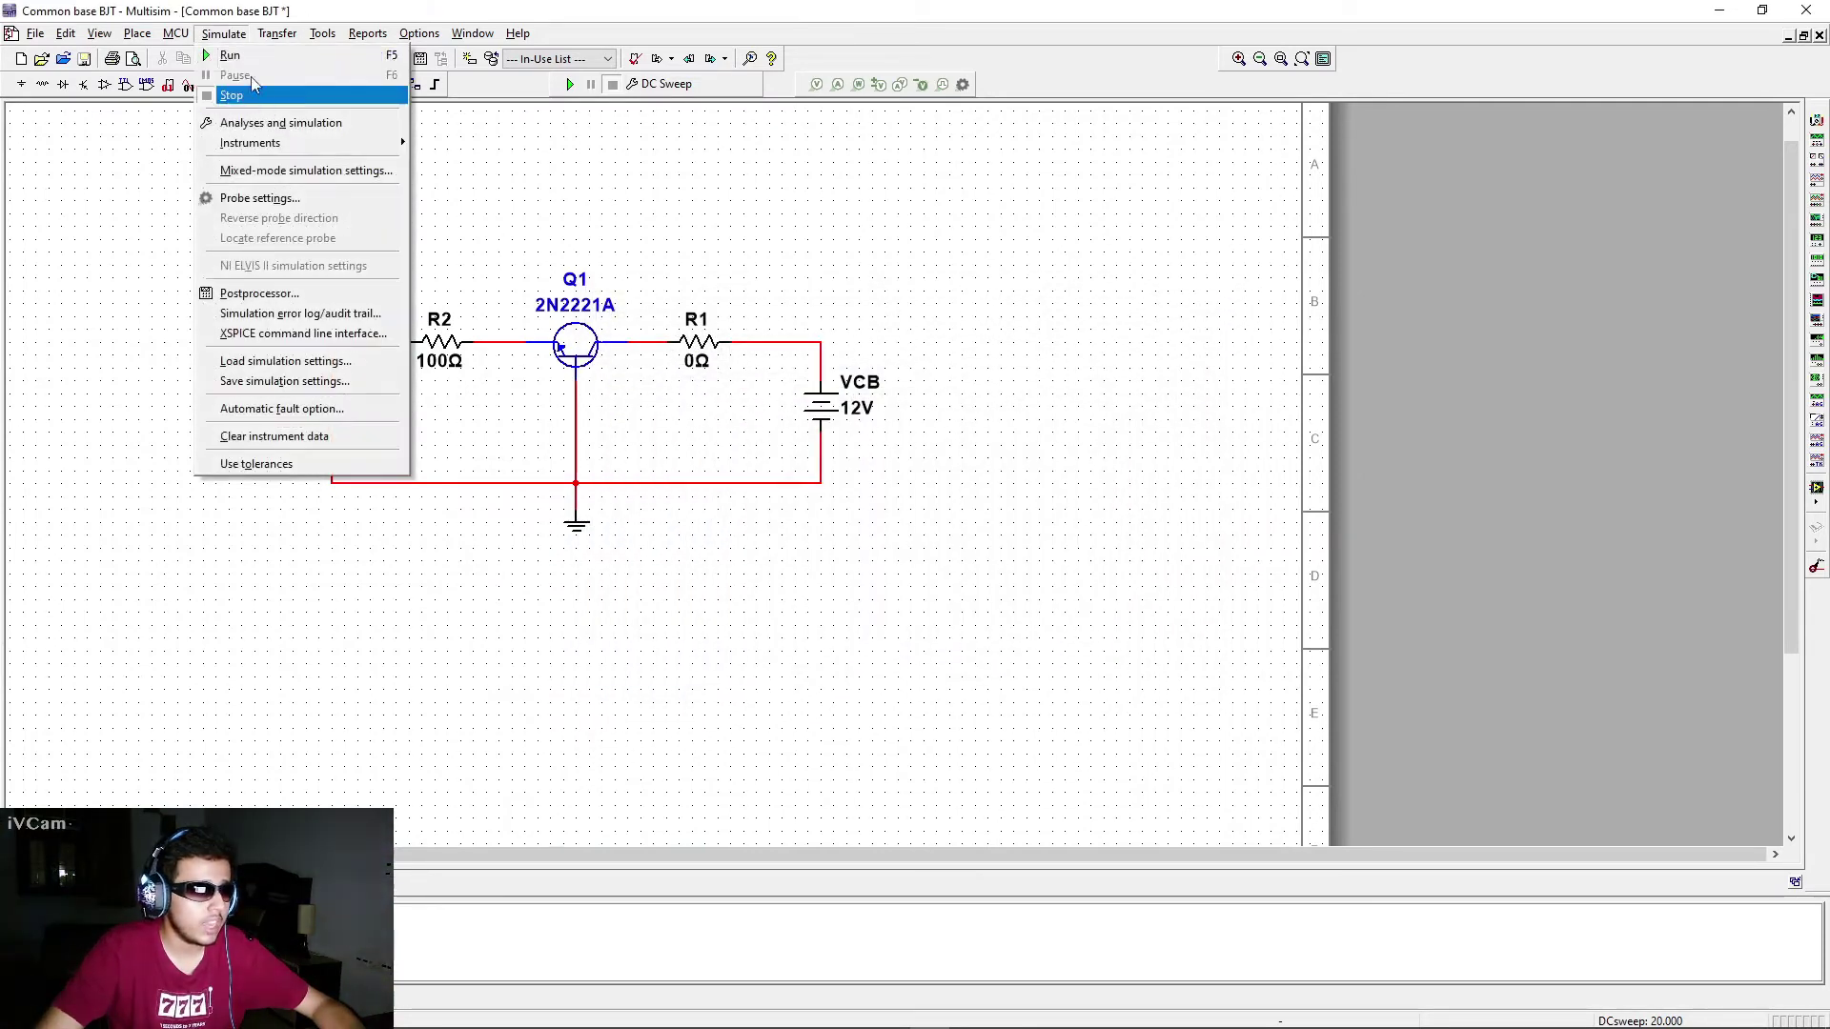
{"action": "left_click", "coordinate": [272, 122]}
{"action": "double_click", "coordinate": [996, 347]}
{"action": "key", "text": "BackSpace"}
{"action": "type", "text": "-0.8"}
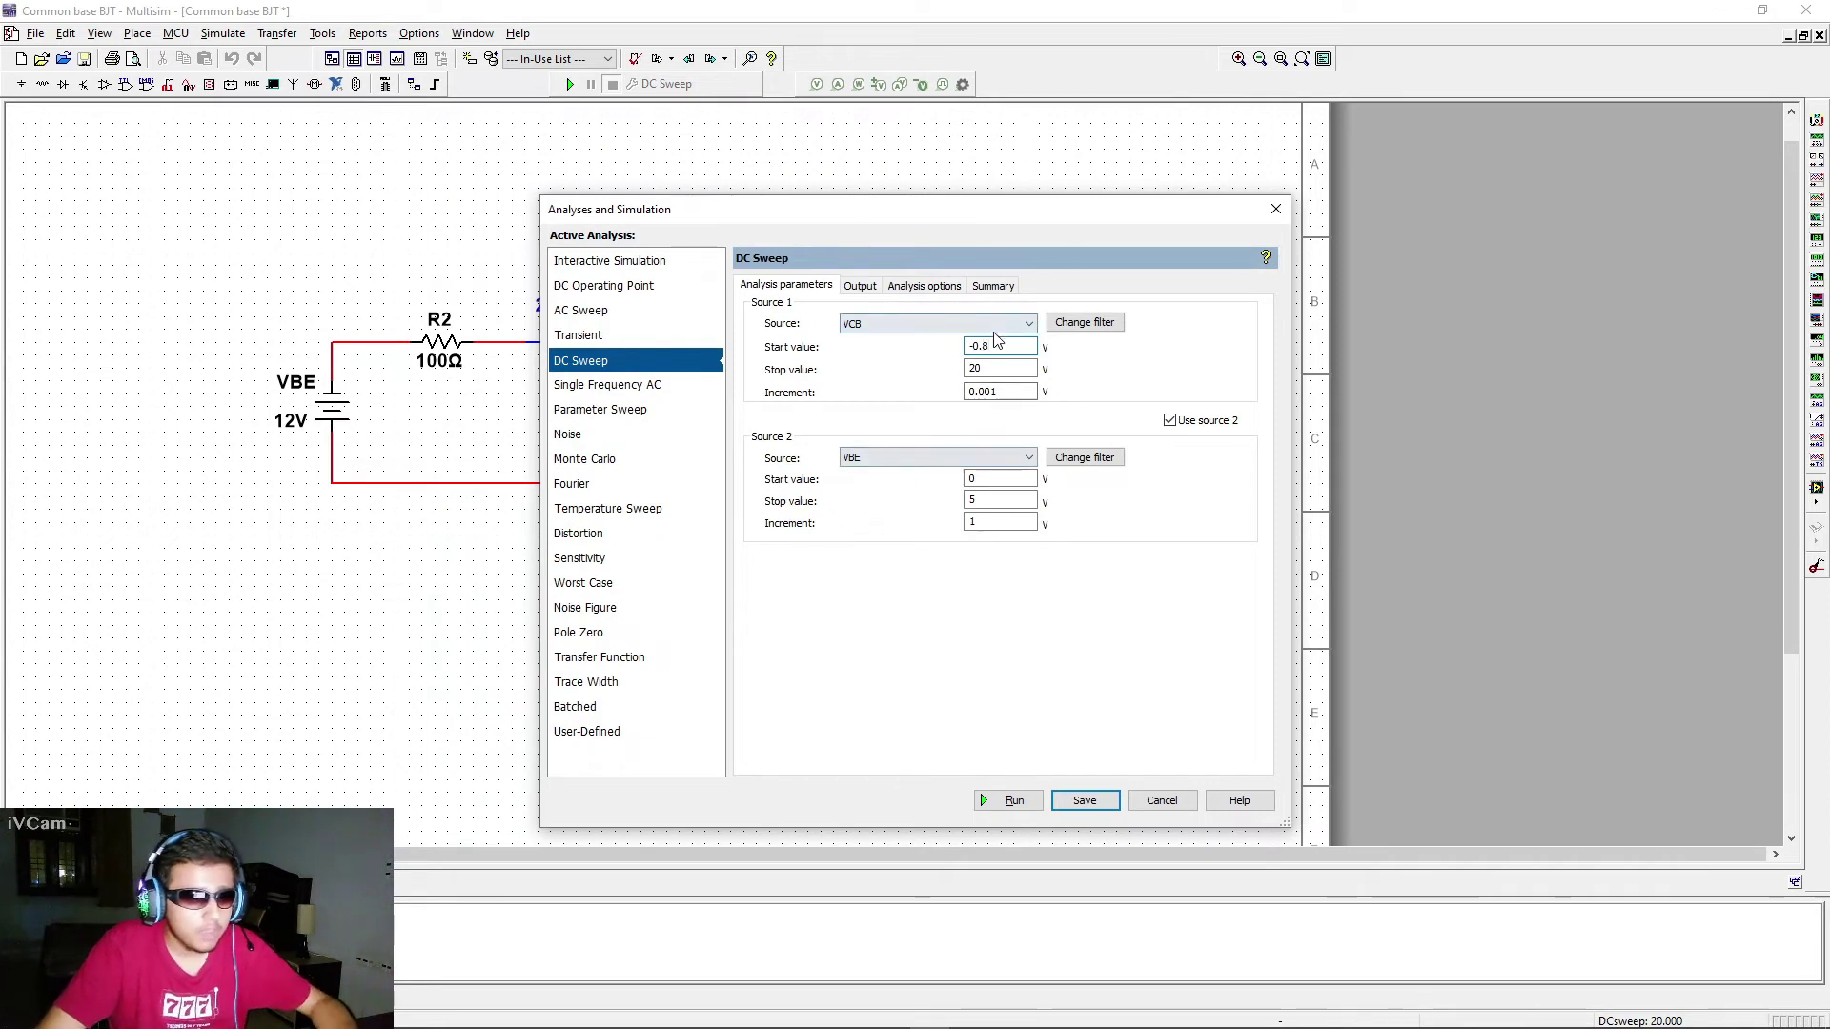
{"action": "double_click", "coordinate": [1012, 346]}
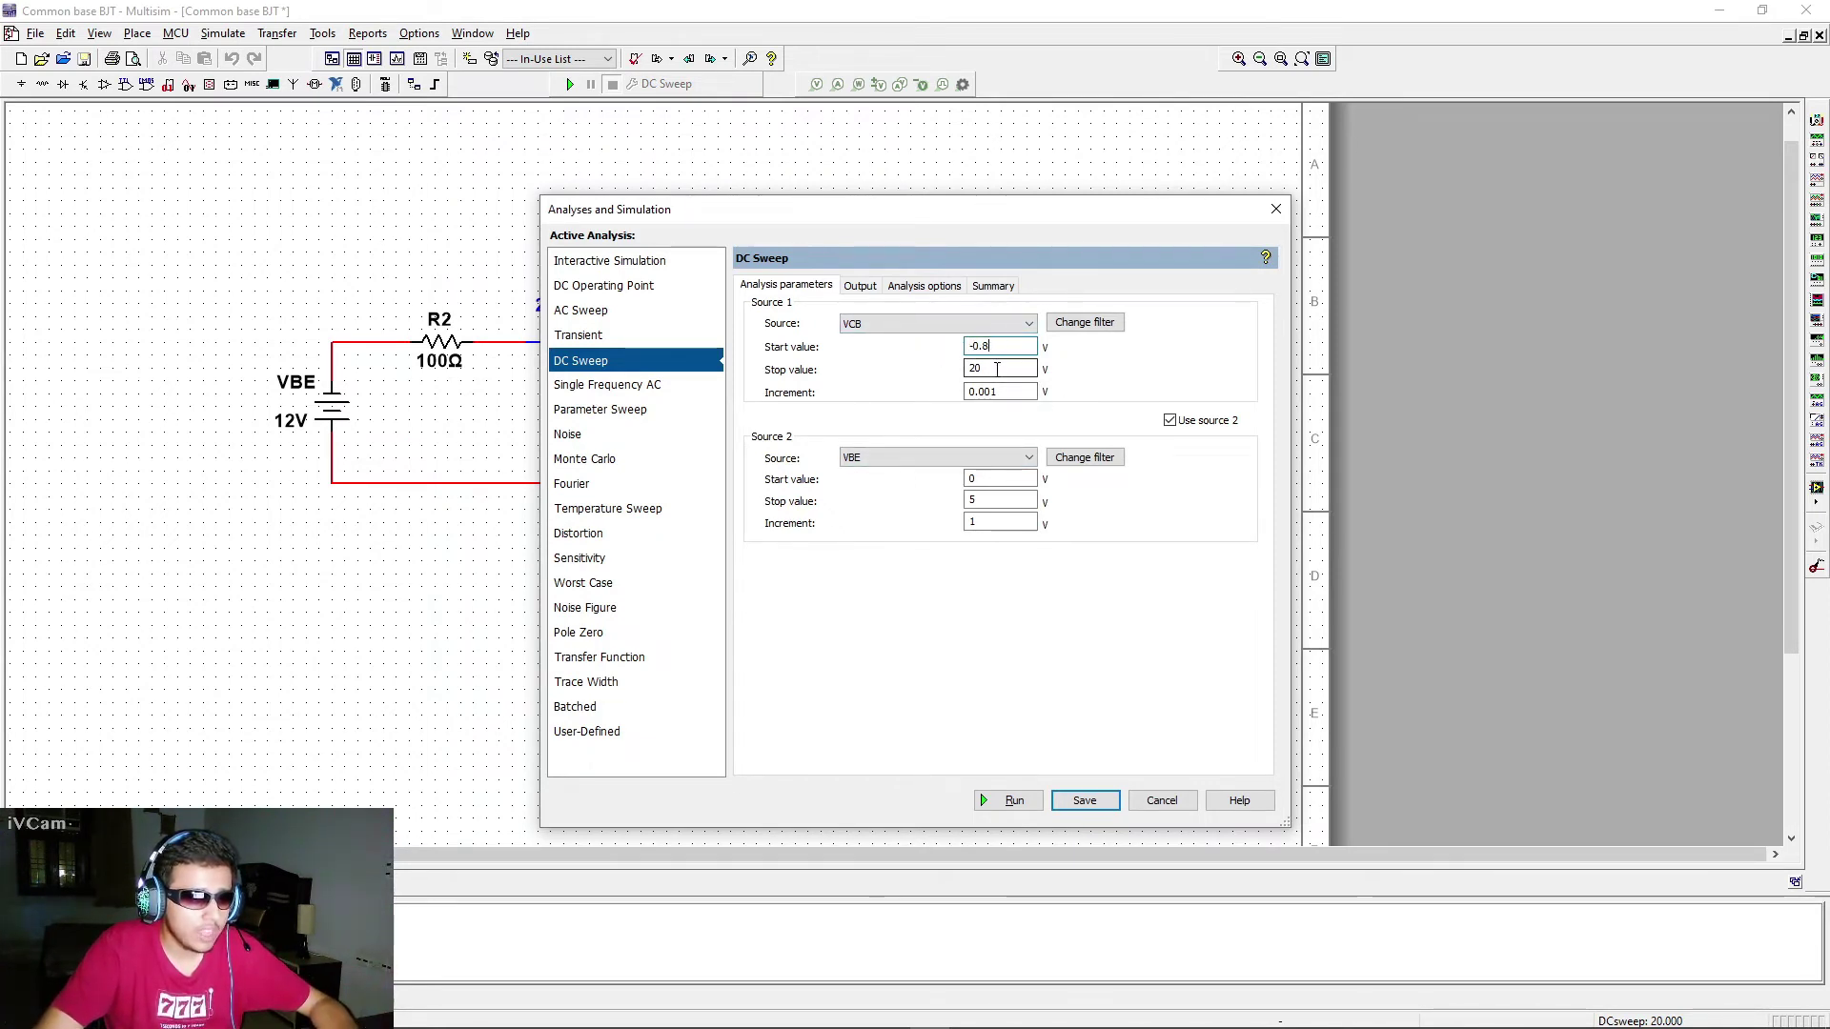
{"action": "left_click_drag", "start_coordinate": [956, 217], "coordinate": [1333, 170]}
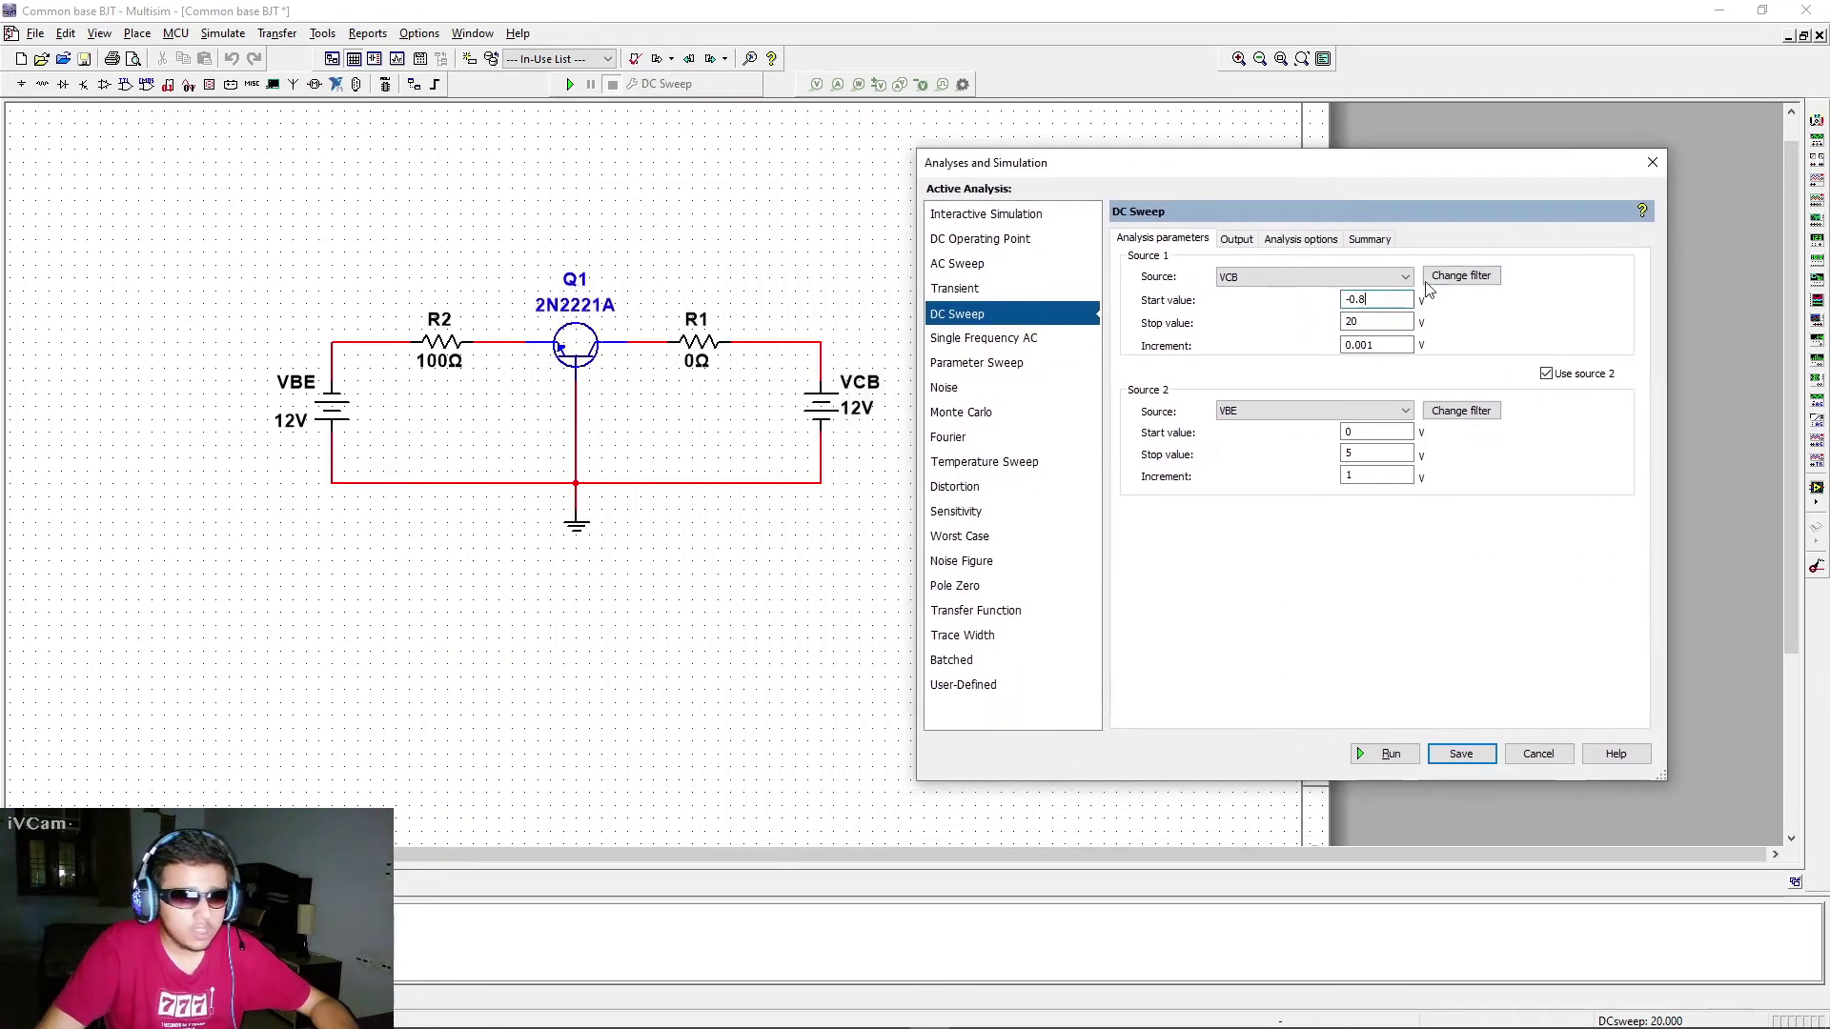
Step: Set the start value of source VCB to -0.7 V, save the settings and rerun the DC sweep
{"action": "left_click", "coordinate": [1374, 301]}
{"action": "key", "text": "BackSpace"}
{"action": "type", "text": "7"}
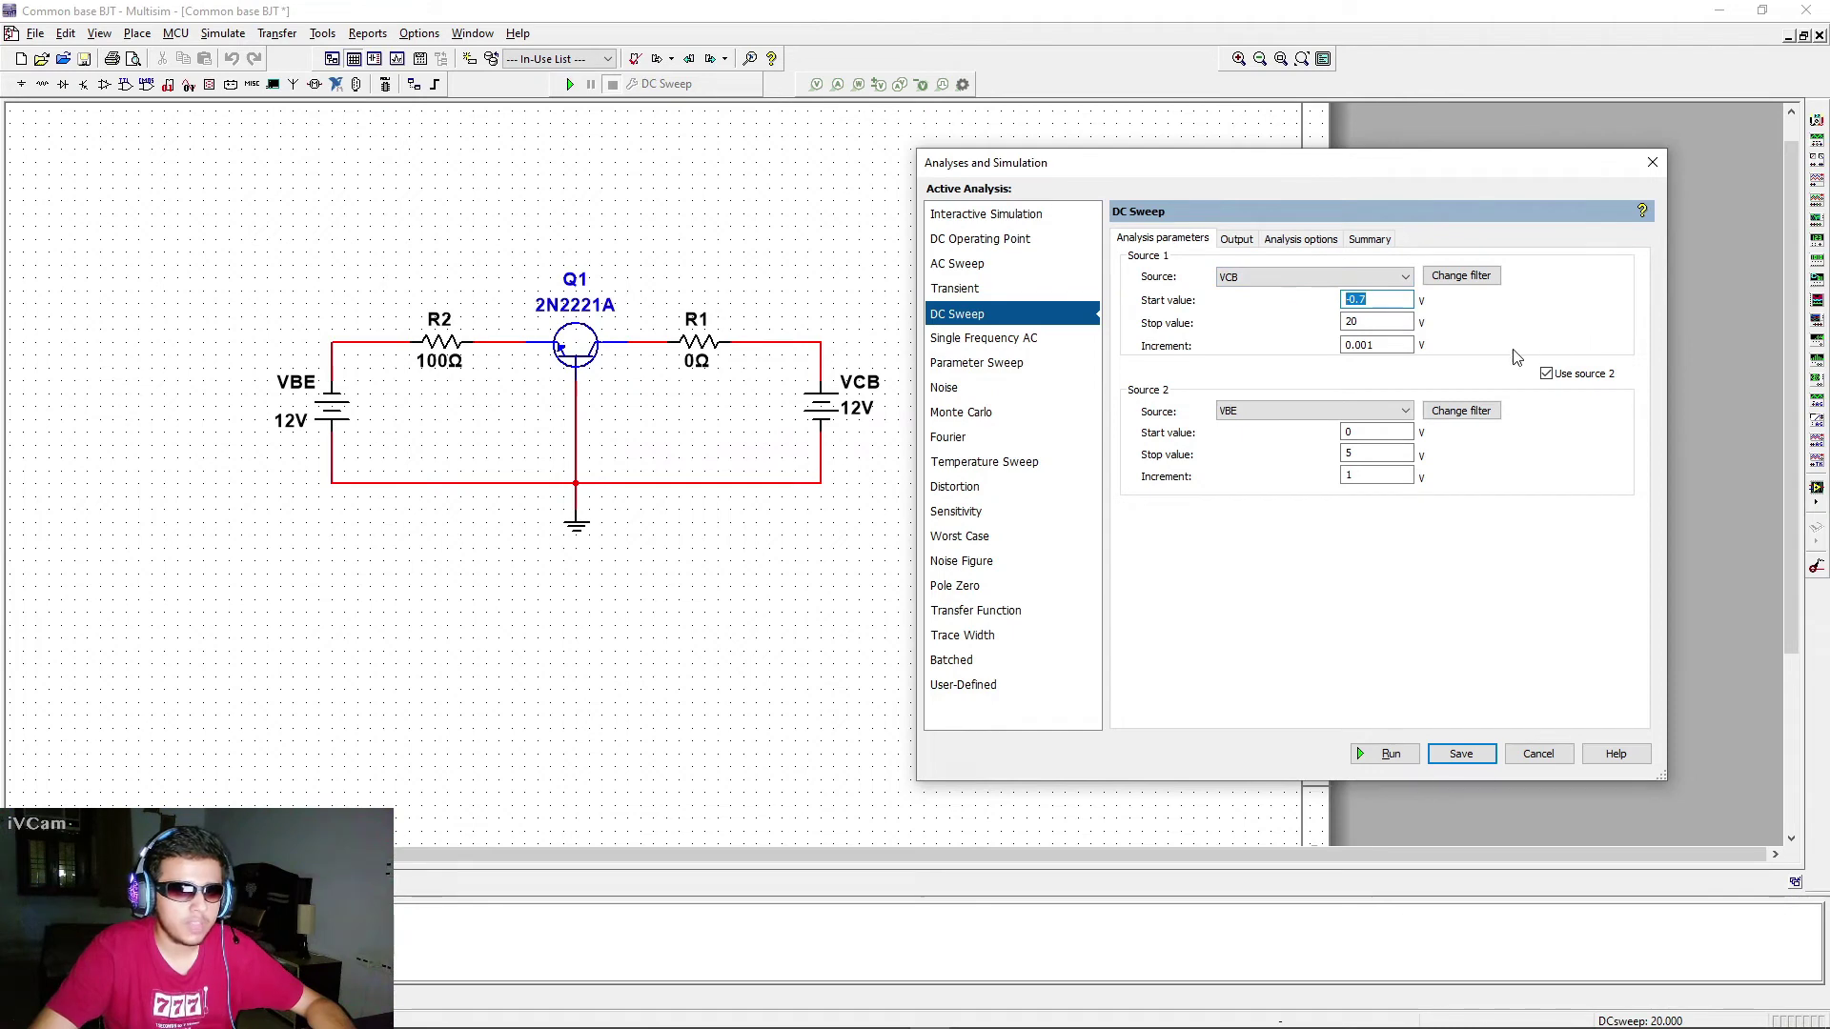
{"action": "left_click", "coordinate": [1395, 303]}
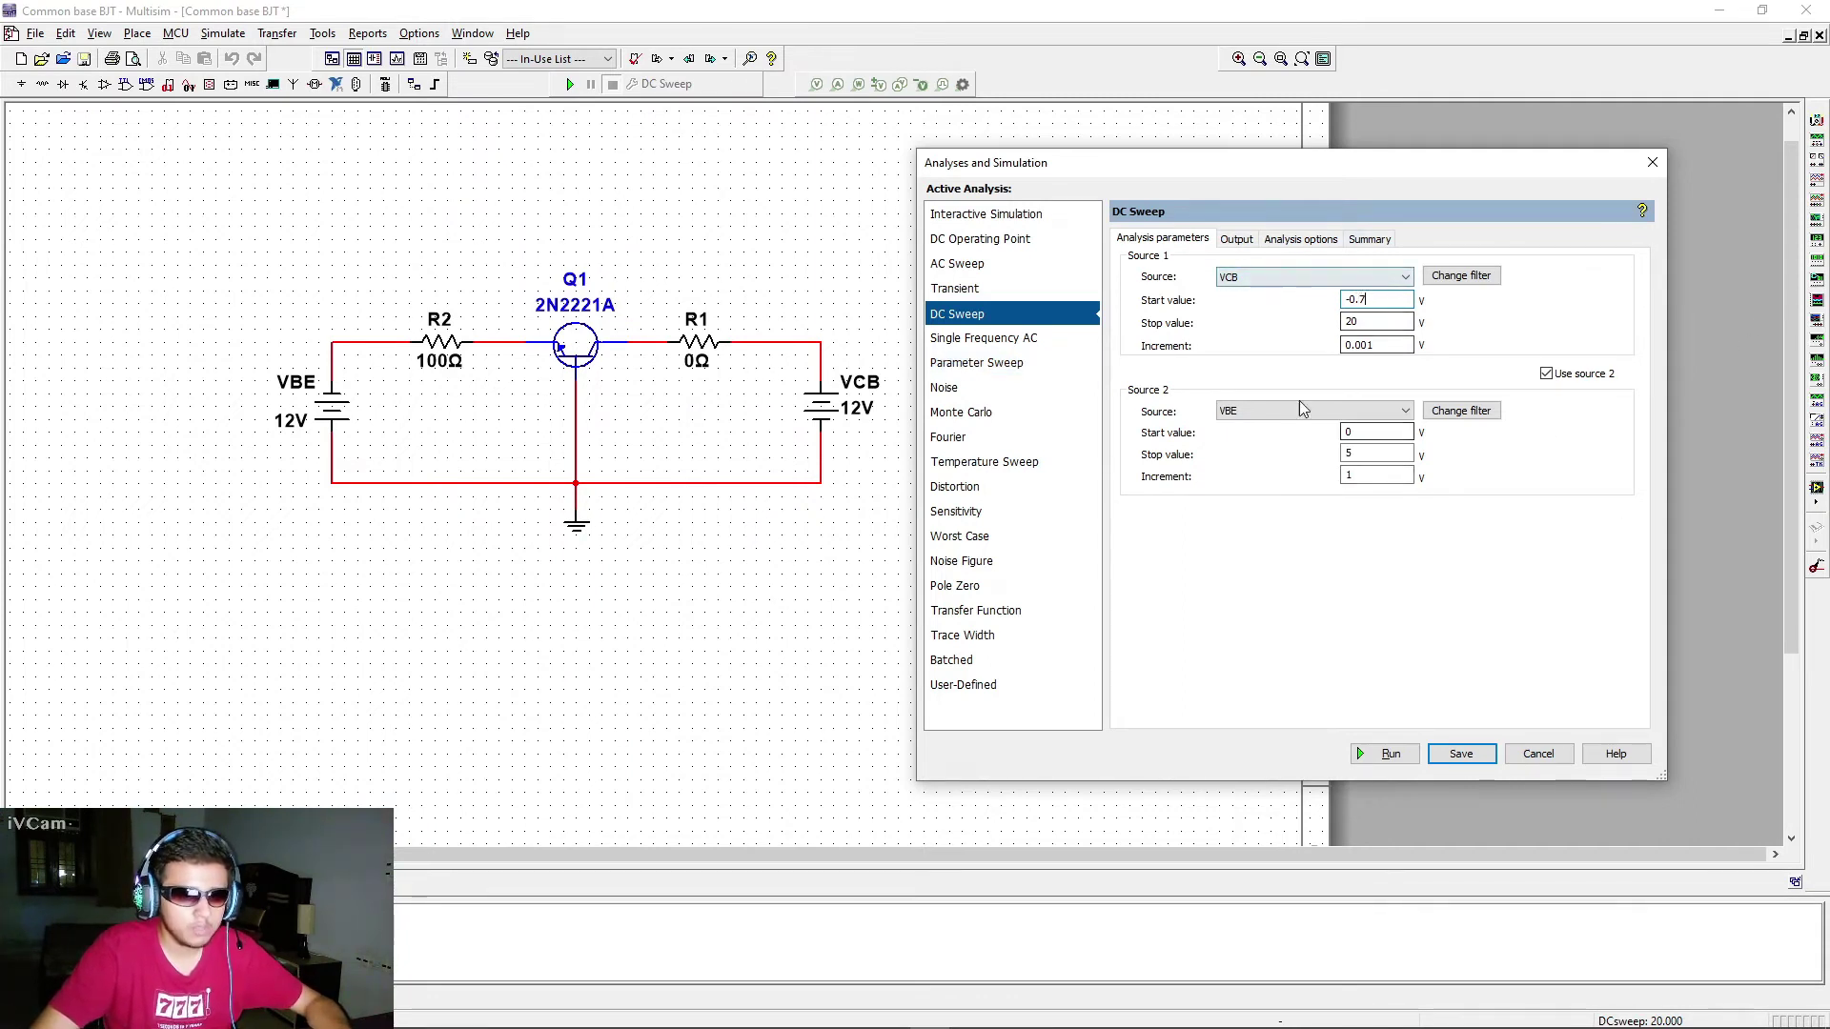
{"action": "left_click", "coordinate": [1461, 753]}
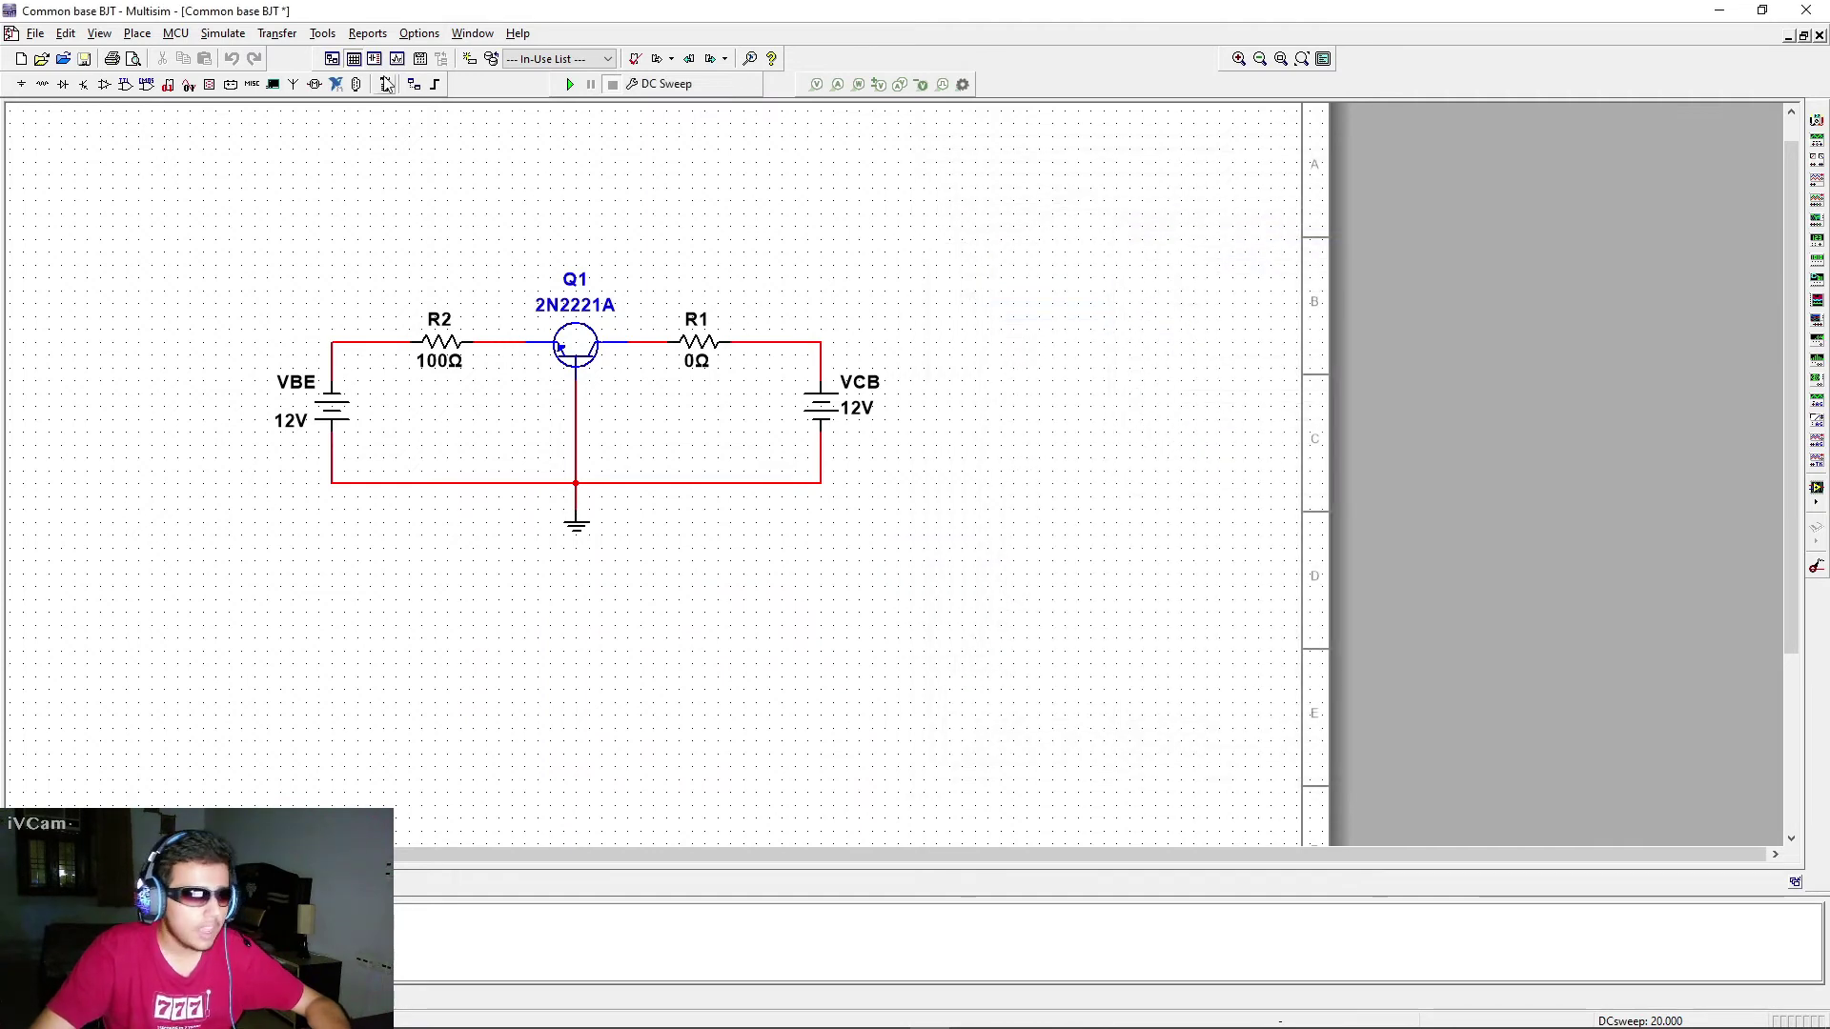
{"action": "left_click", "coordinate": [570, 84]}
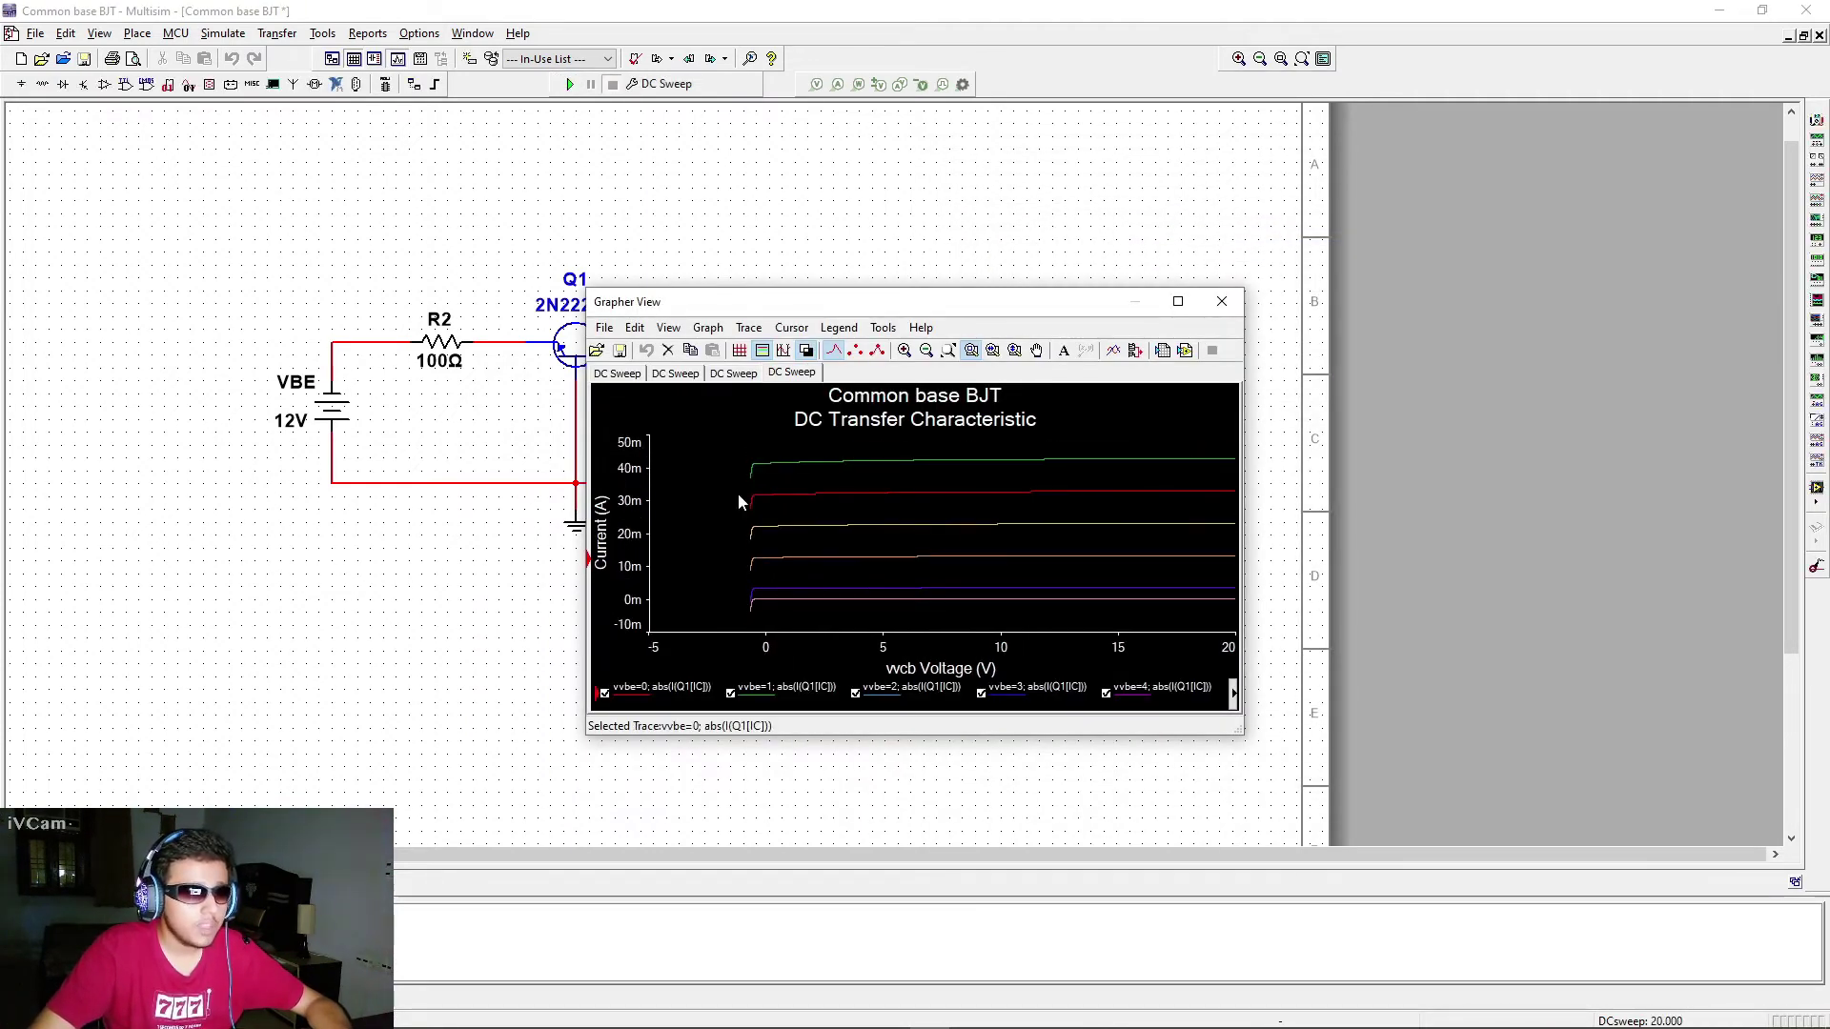
Step: Enlarge the graph of collector current against VCB to examine the curves and close the graph window
{"action": "left_click", "coordinate": [1179, 301]}
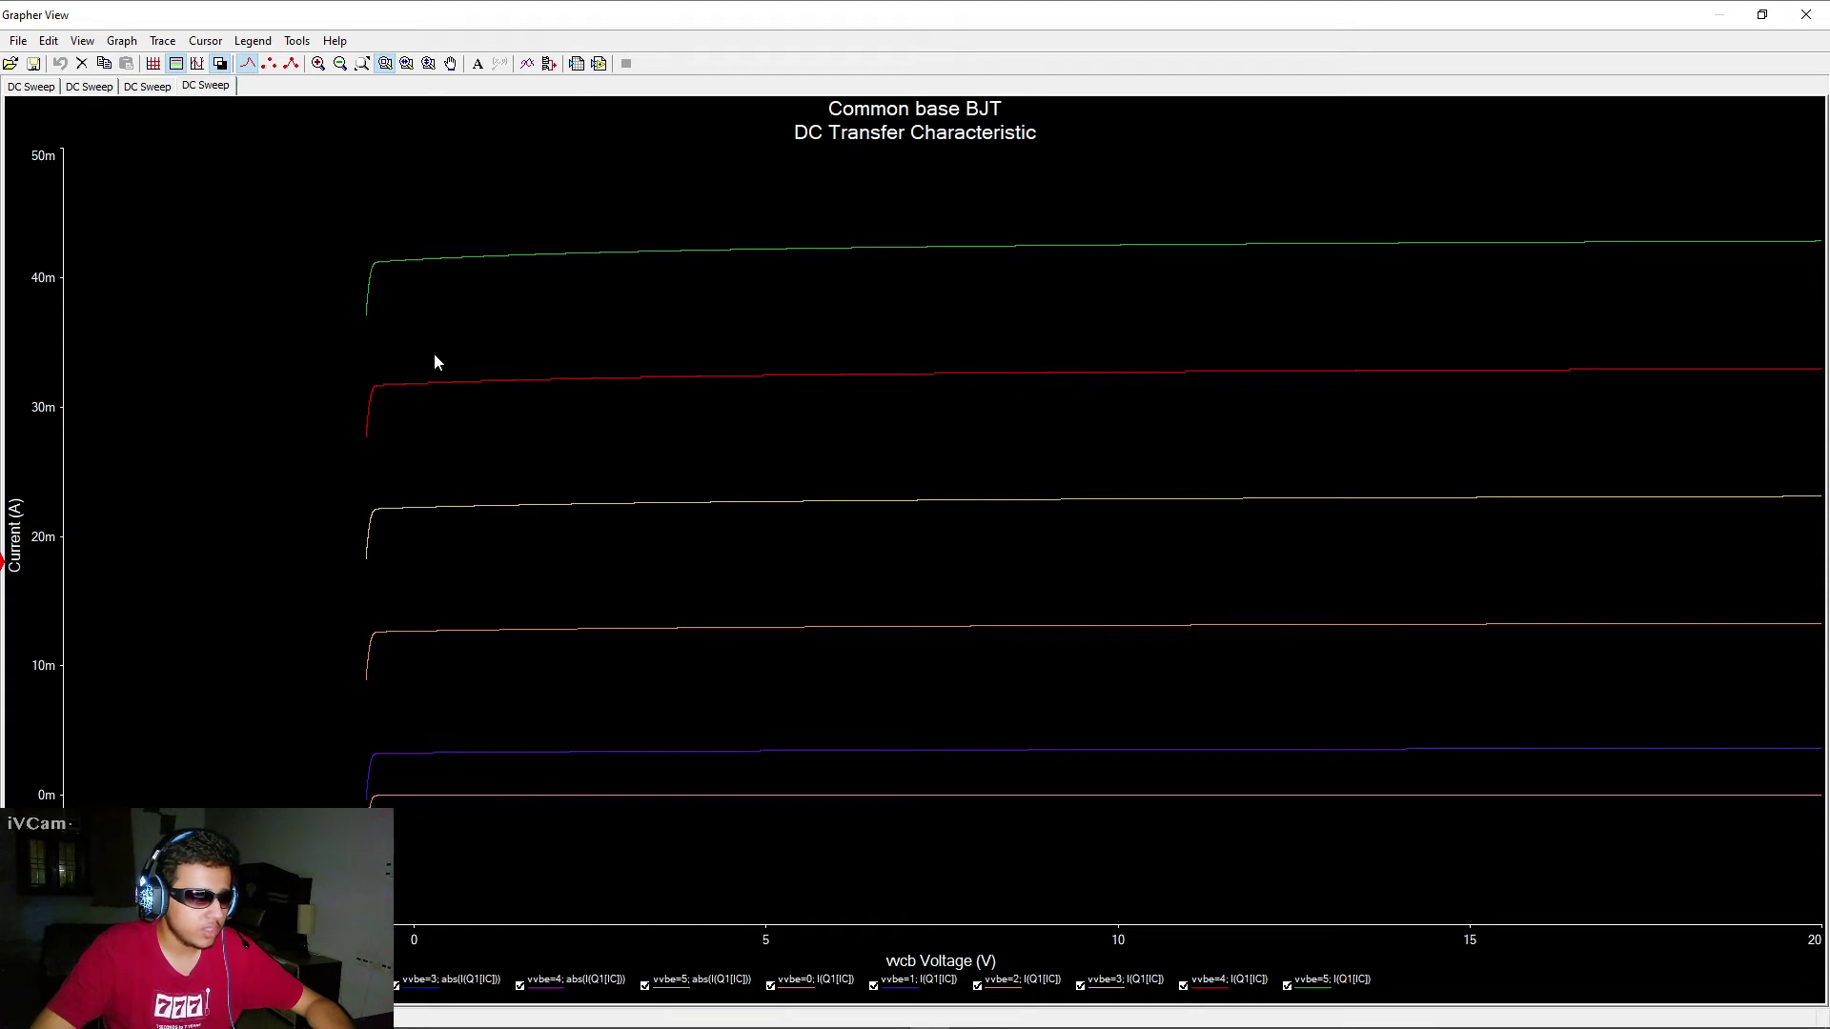
{"action": "left_click", "coordinate": [1806, 15]}
{"action": "key", "text": "ctrl+s"}
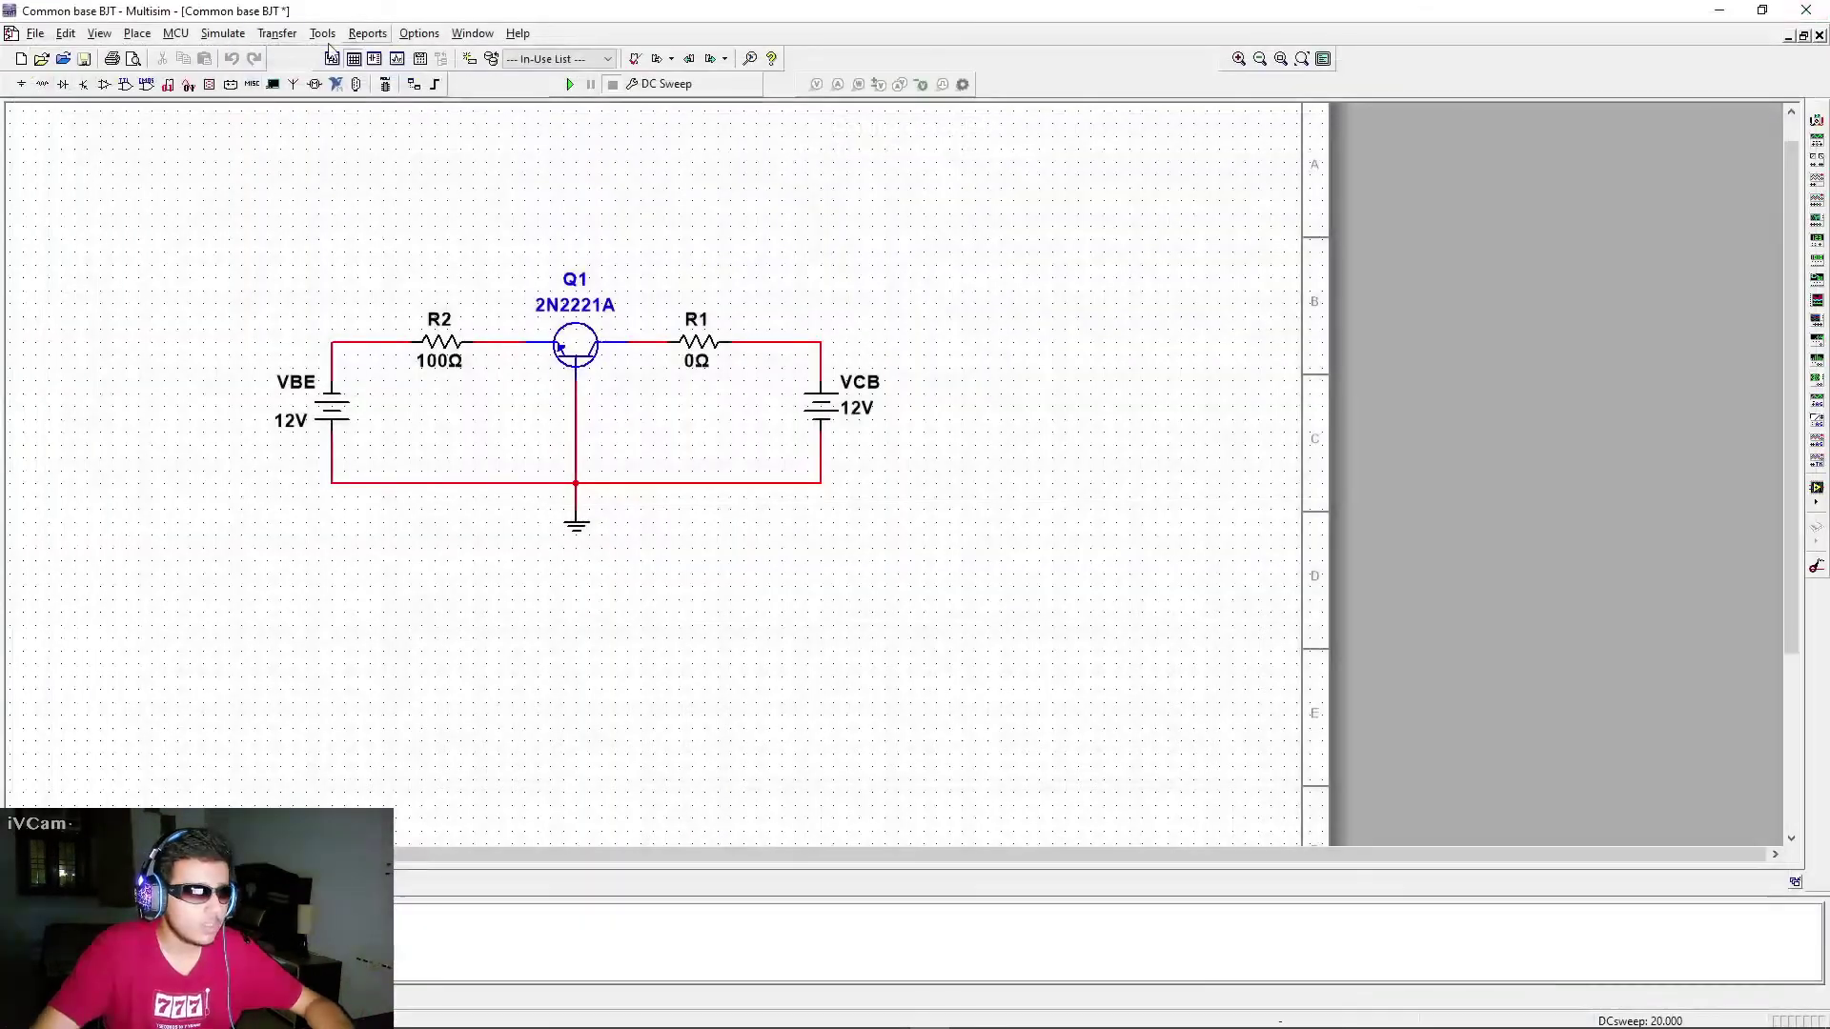
Step: Set the start value of source VCB to -0.8 V in the DC Sweep settings and rerun the sweep
{"action": "left_click", "coordinate": [223, 33]}
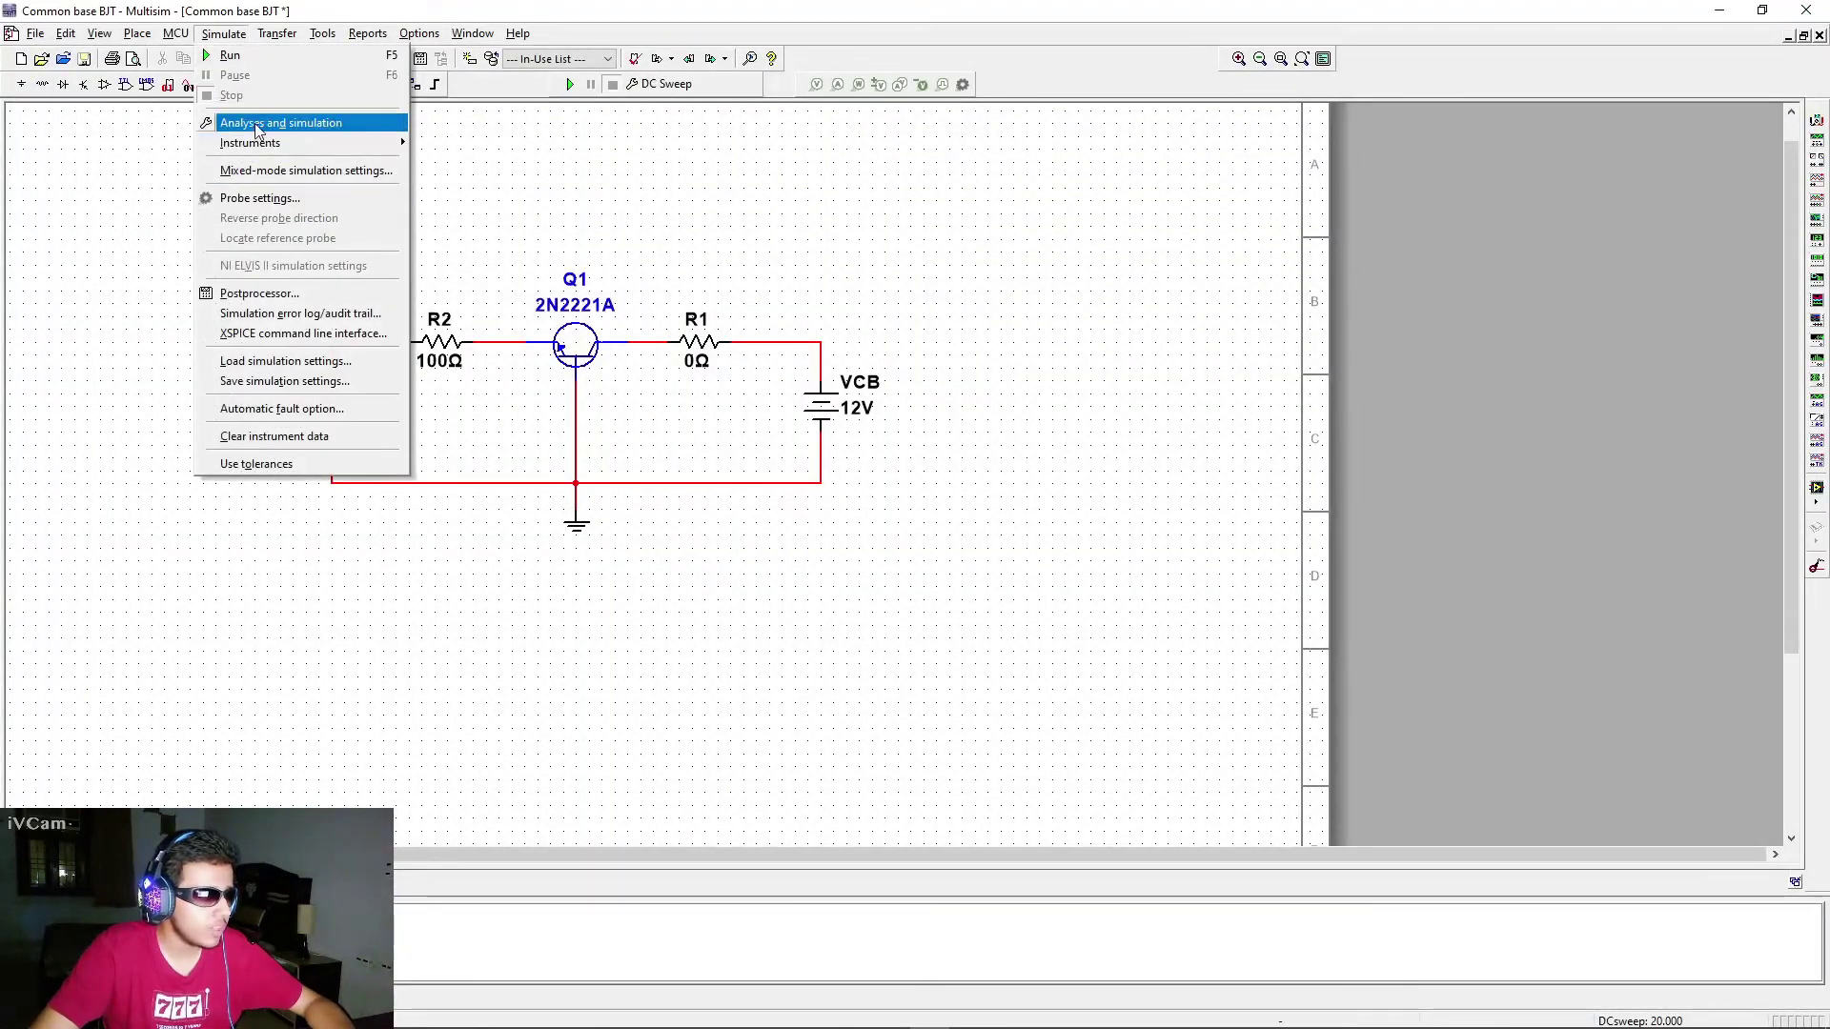
{"action": "left_click", "coordinate": [252, 124]}
{"action": "double_click", "coordinate": [1001, 347]}
{"action": "type", "text": "-0."}
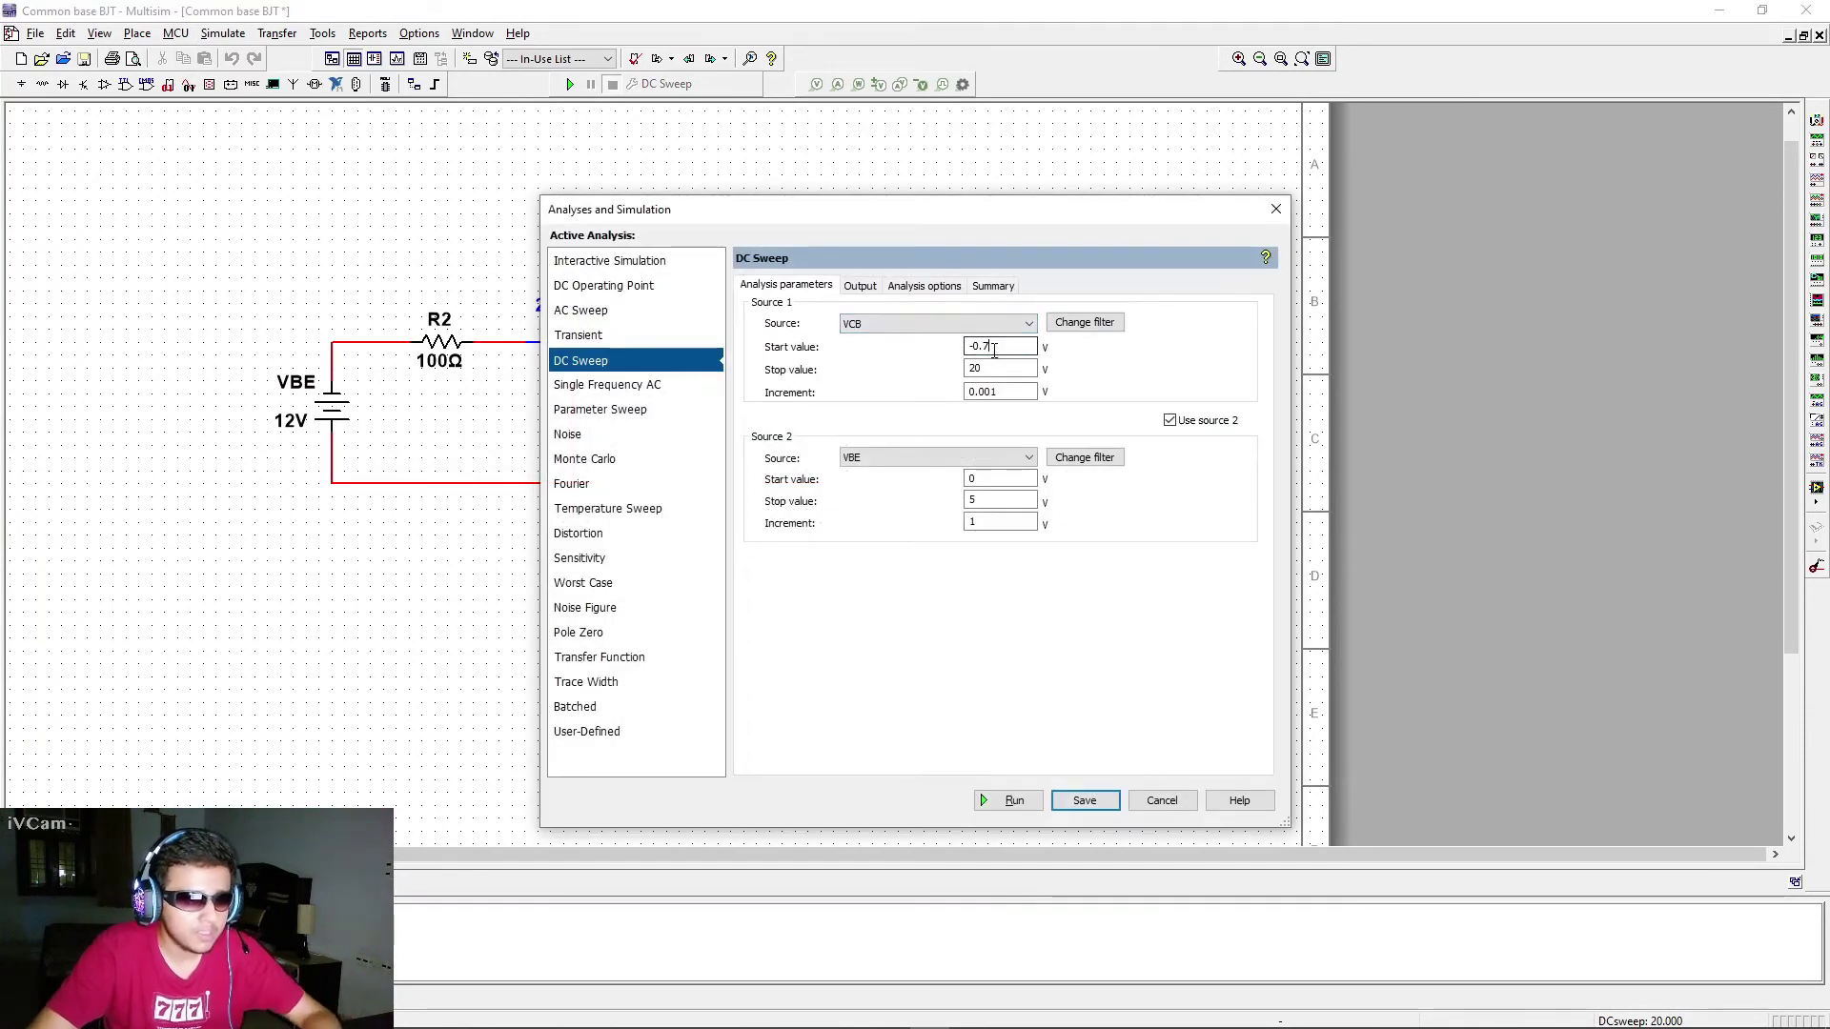
{"action": "type", "text": "8"}
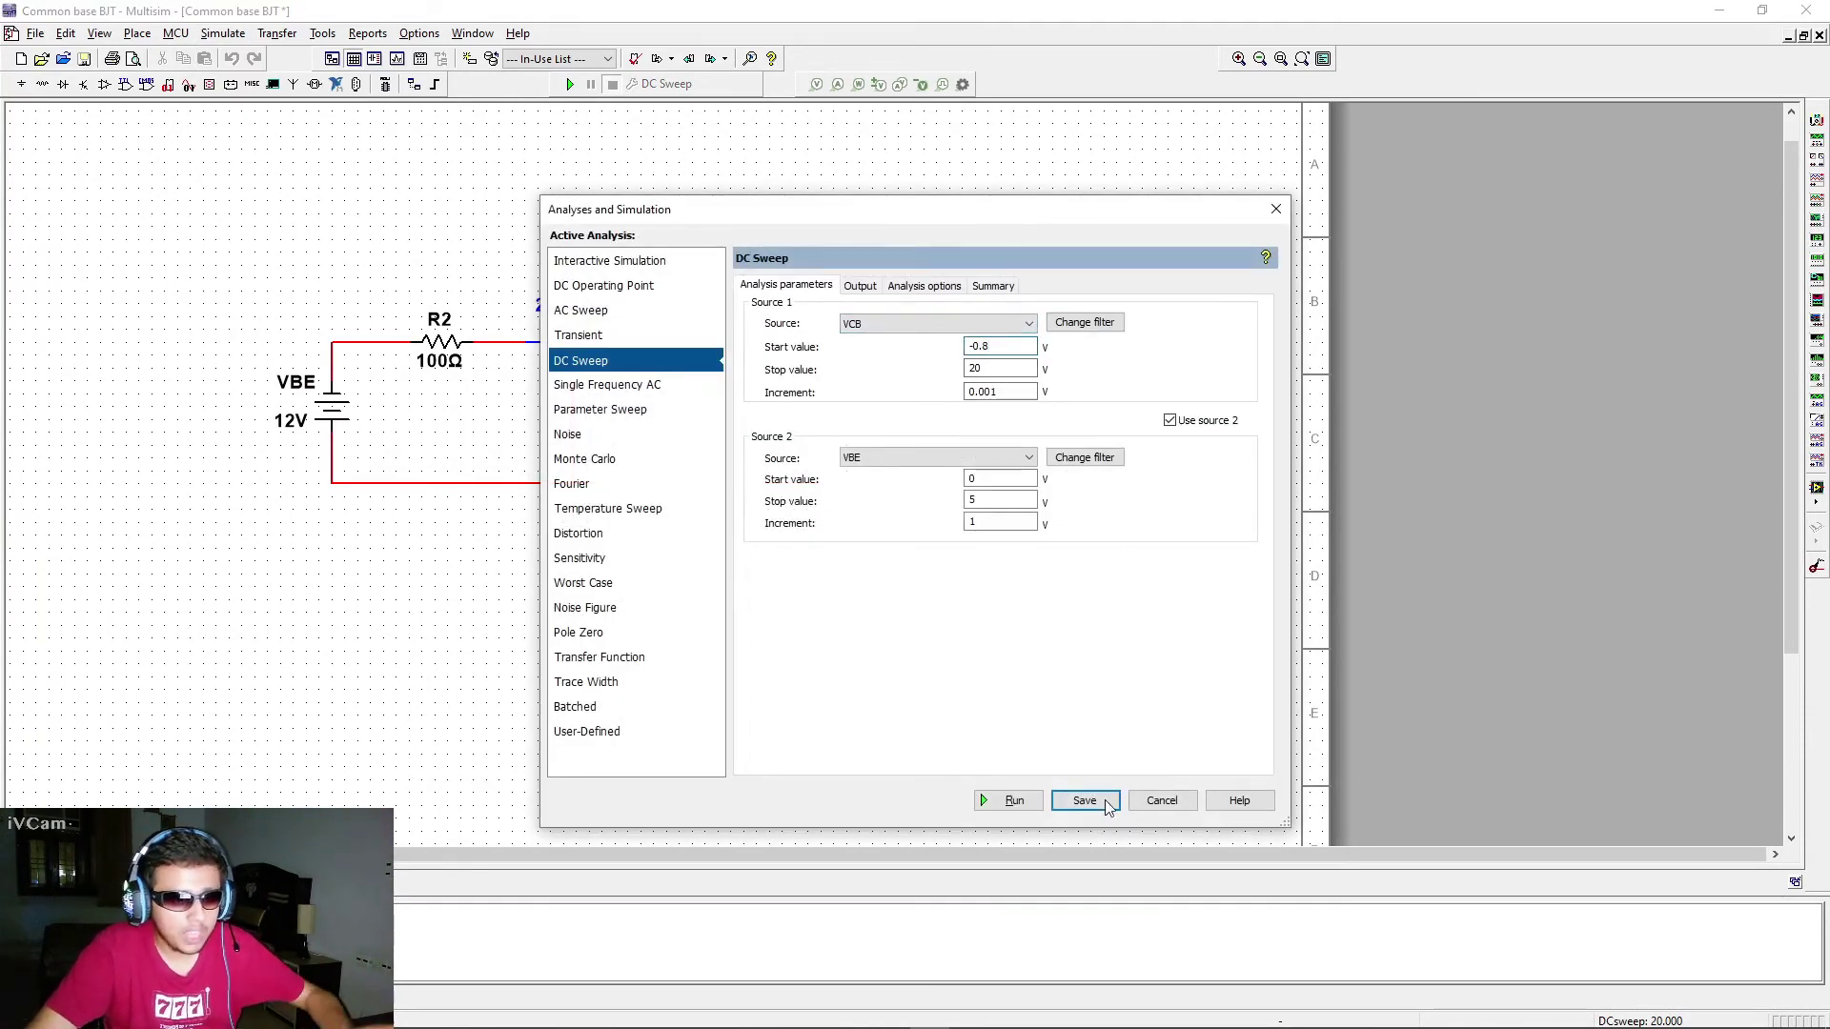
{"action": "left_click", "coordinate": [1029, 810]}
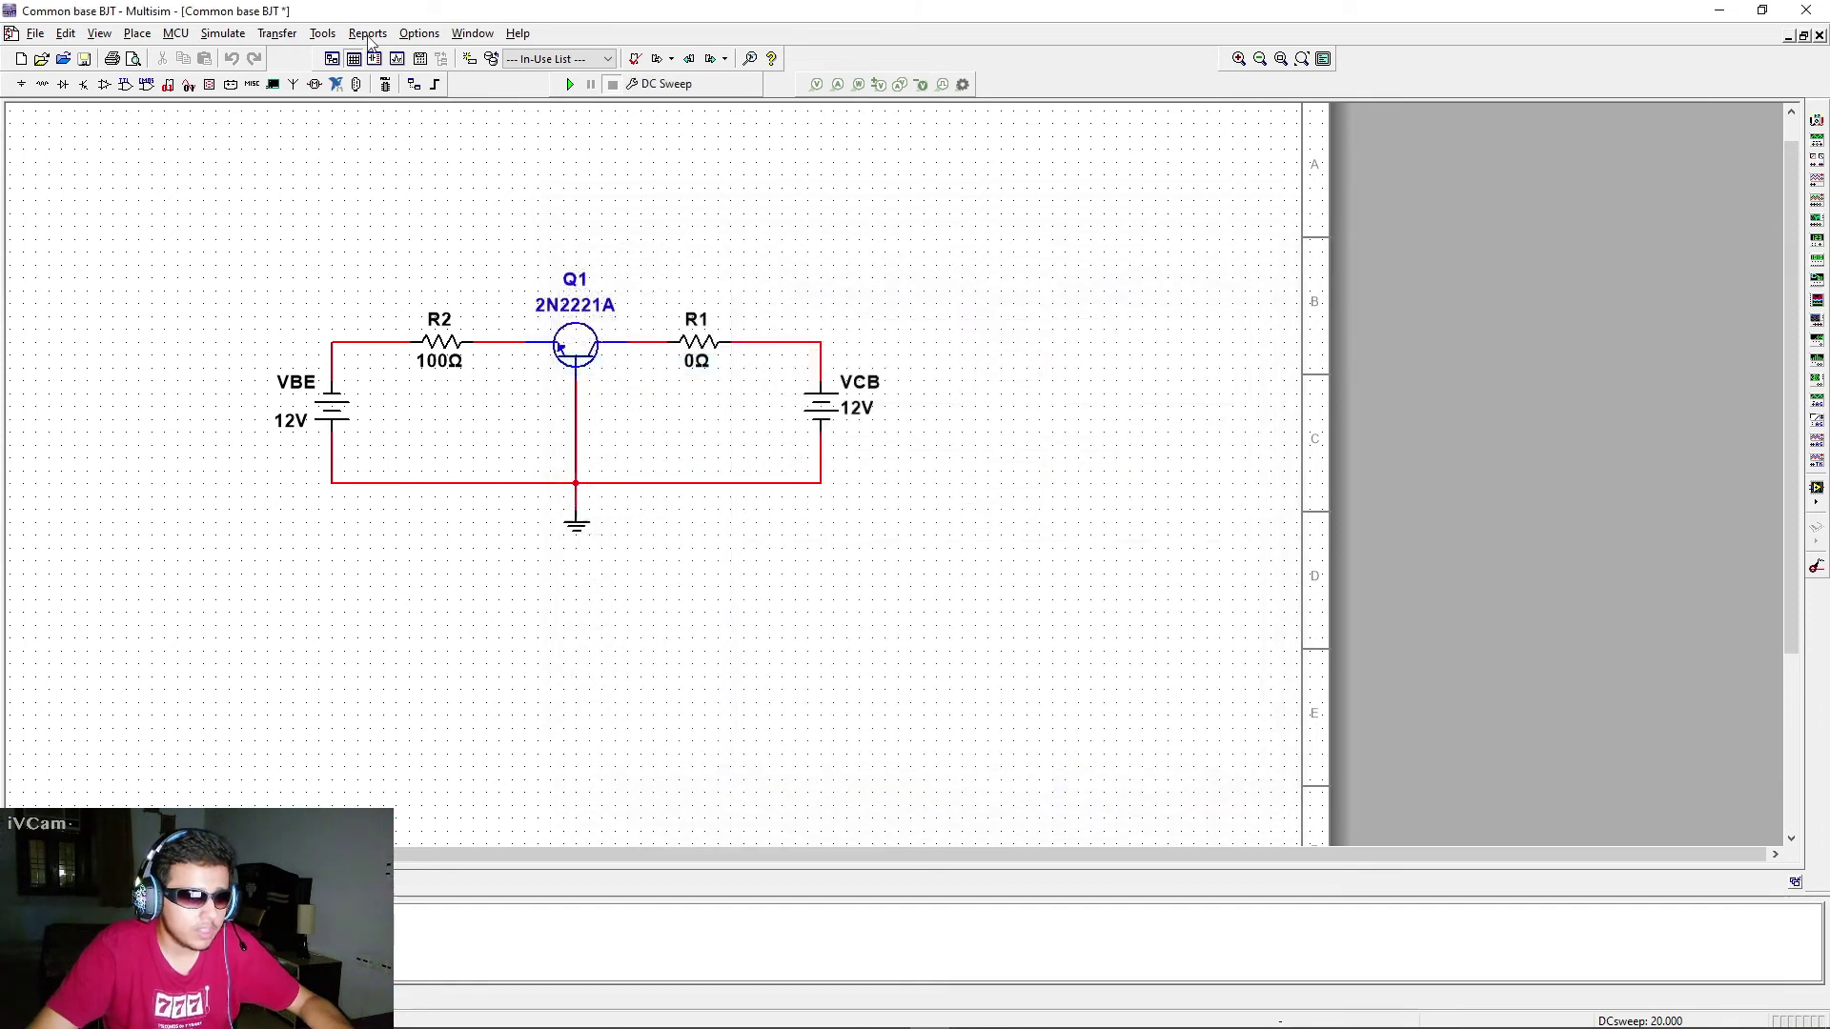
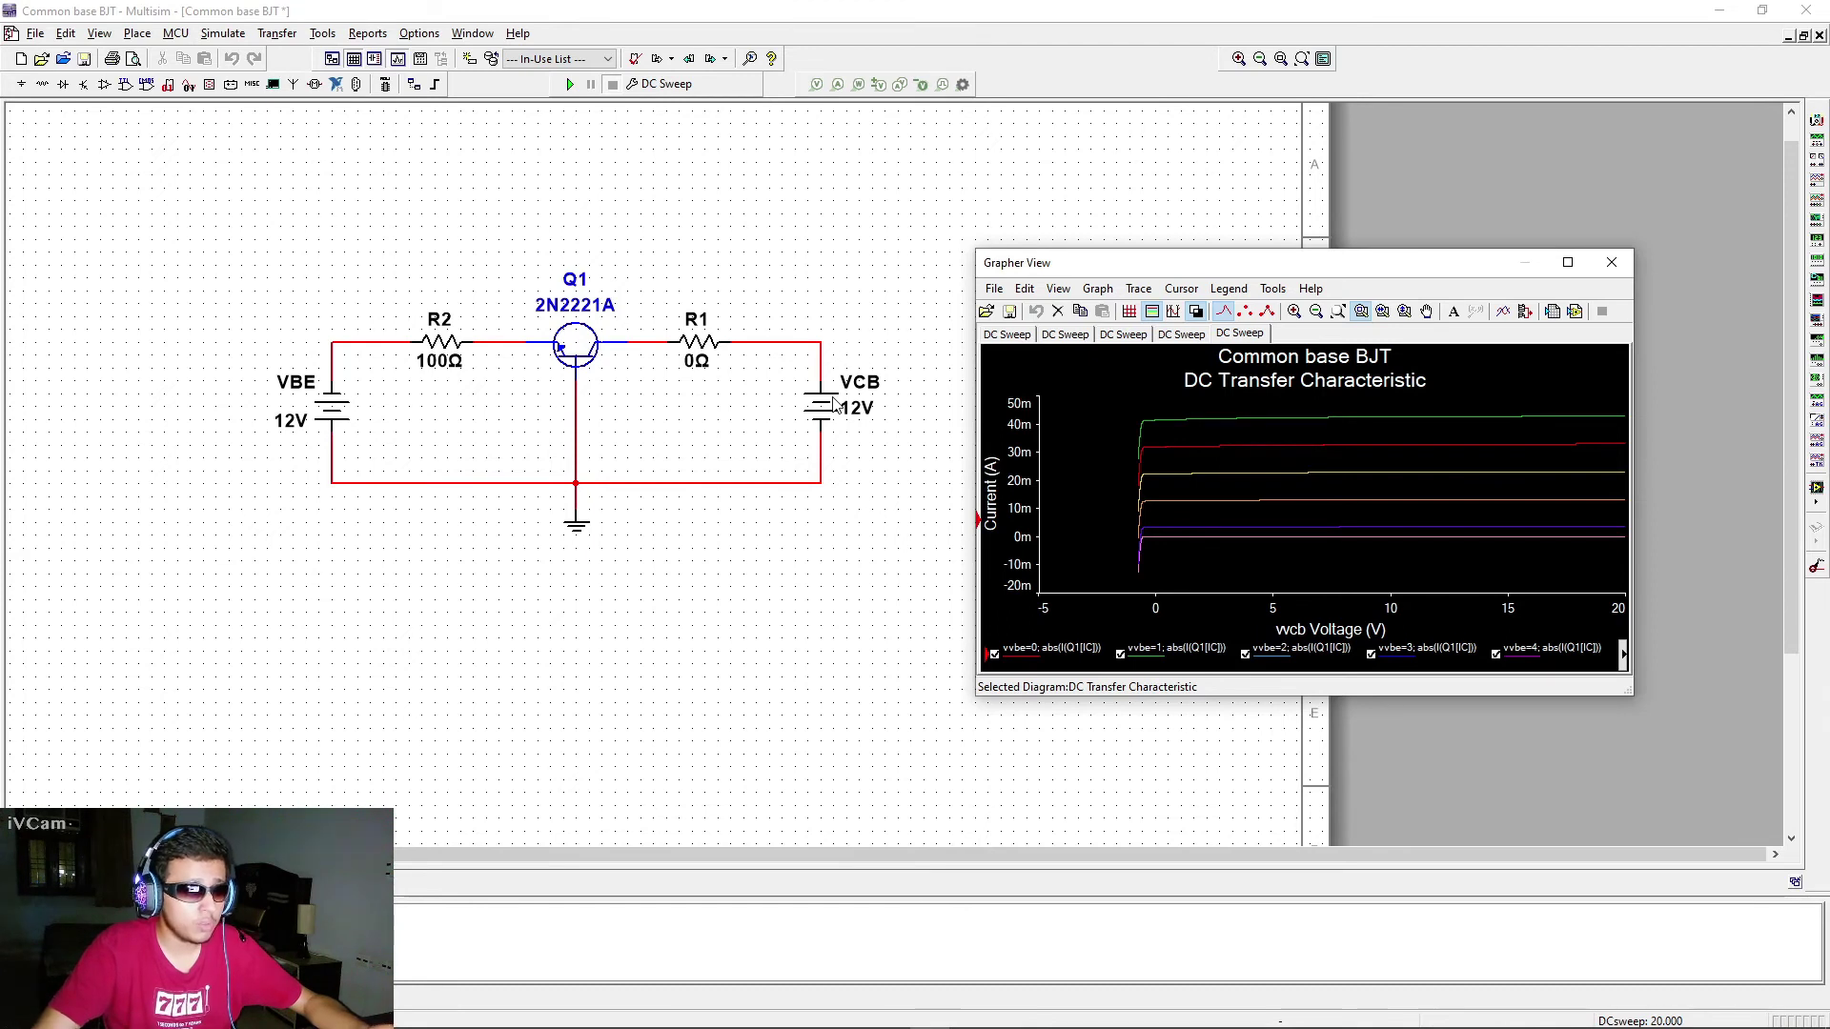
Step: Zoom the collector-current graph in on the steep start of the curves, about -1.8 to 0.6 V on the VCB axis
{"action": "left_click", "coordinate": [1061, 415]}
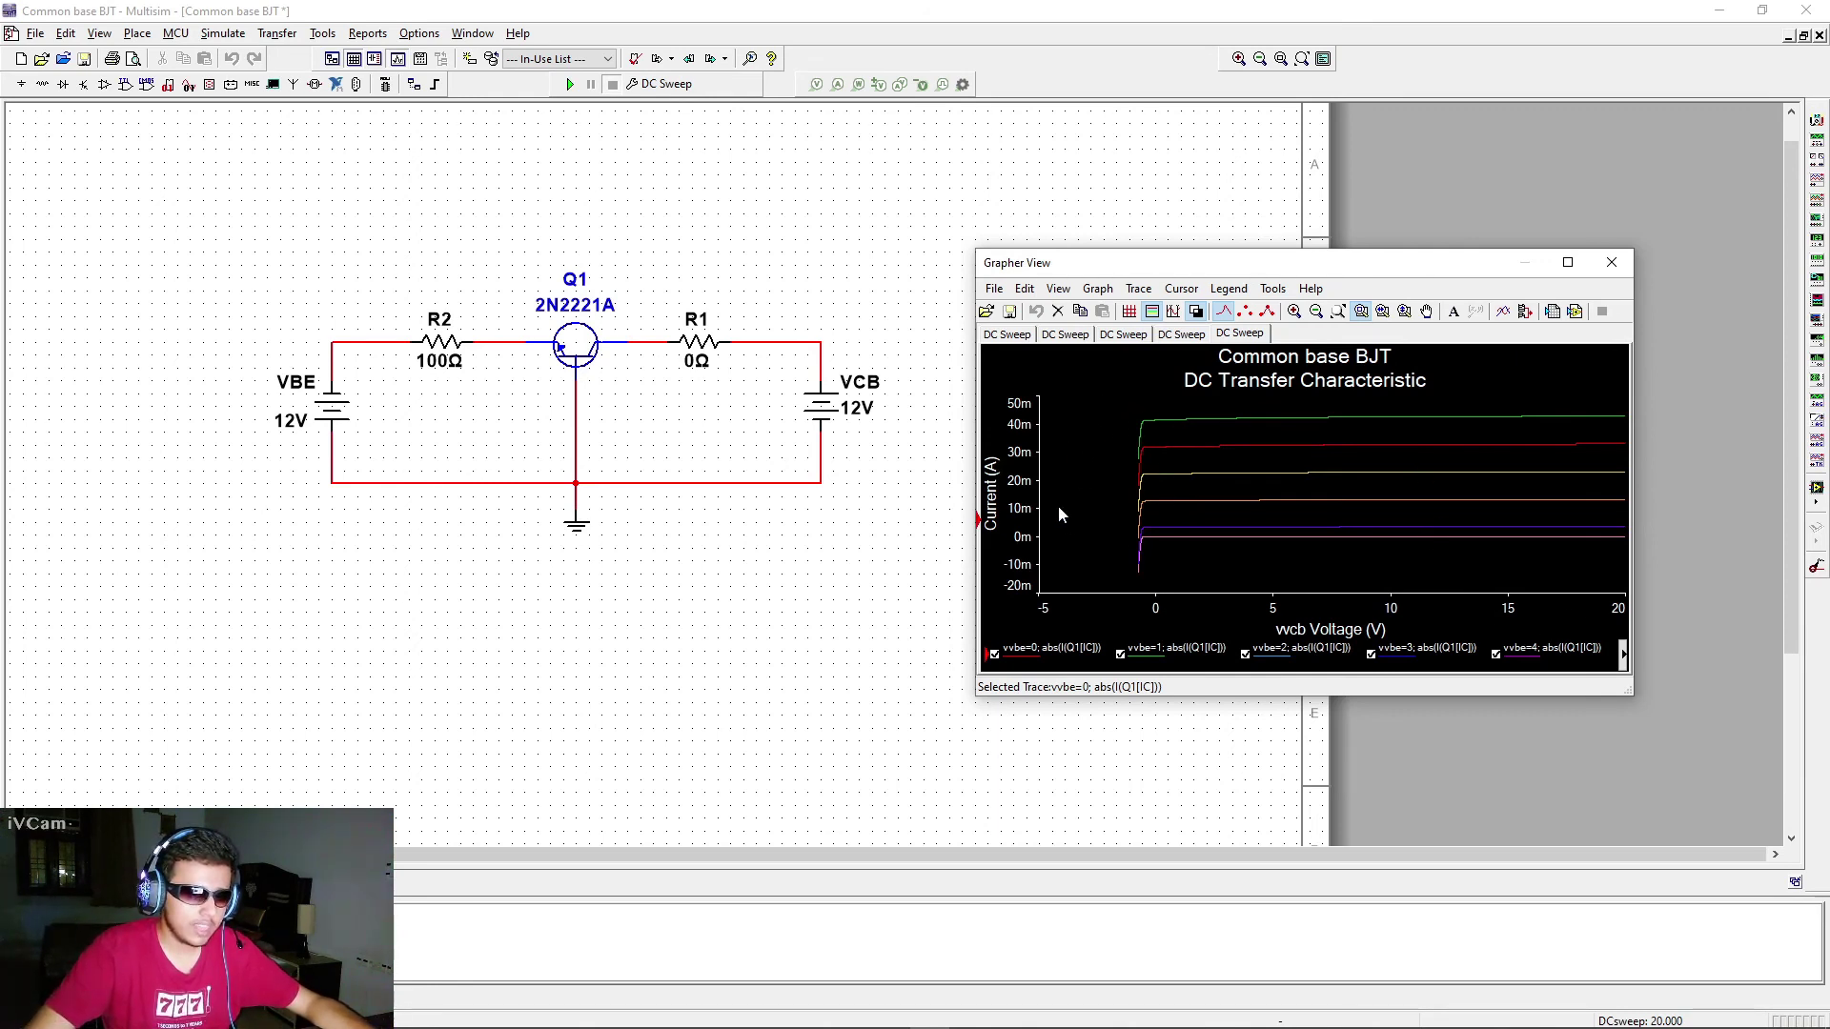
{"action": "left_click_drag", "start_coordinate": [1115, 402], "coordinate": [1169, 578]}
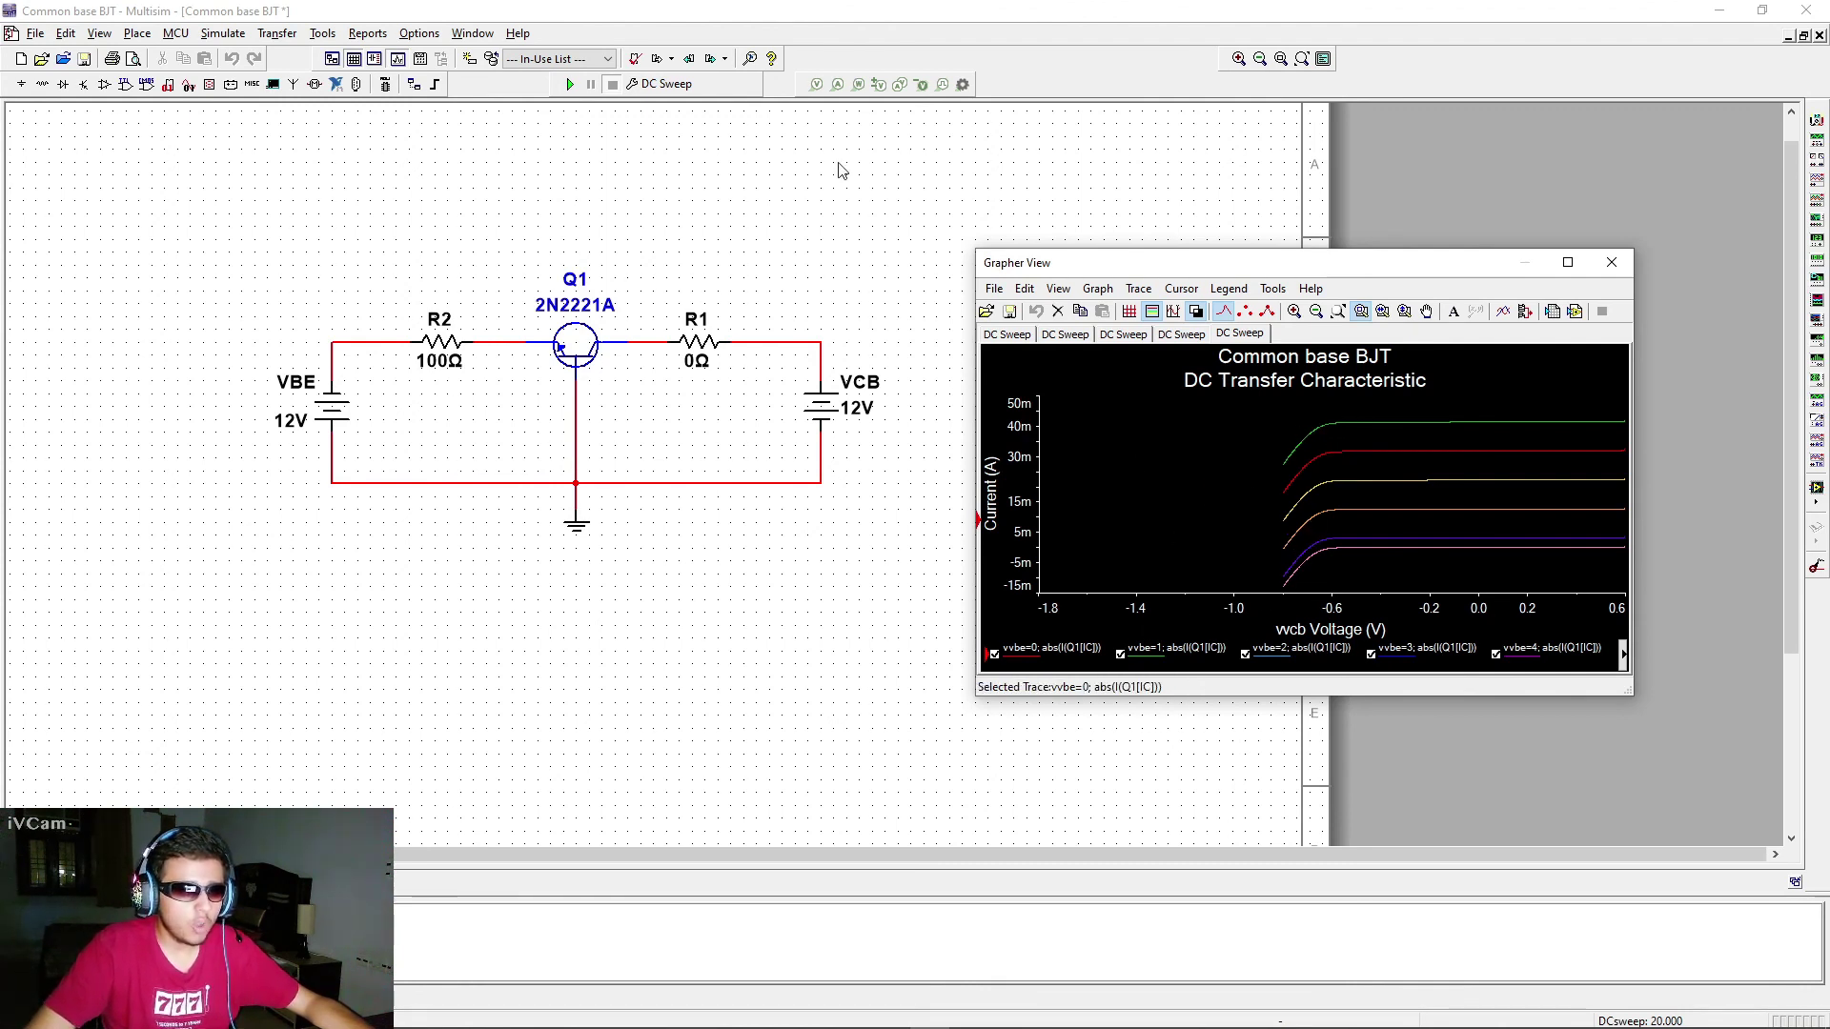
{"action": "left_click", "coordinate": [222, 32]}
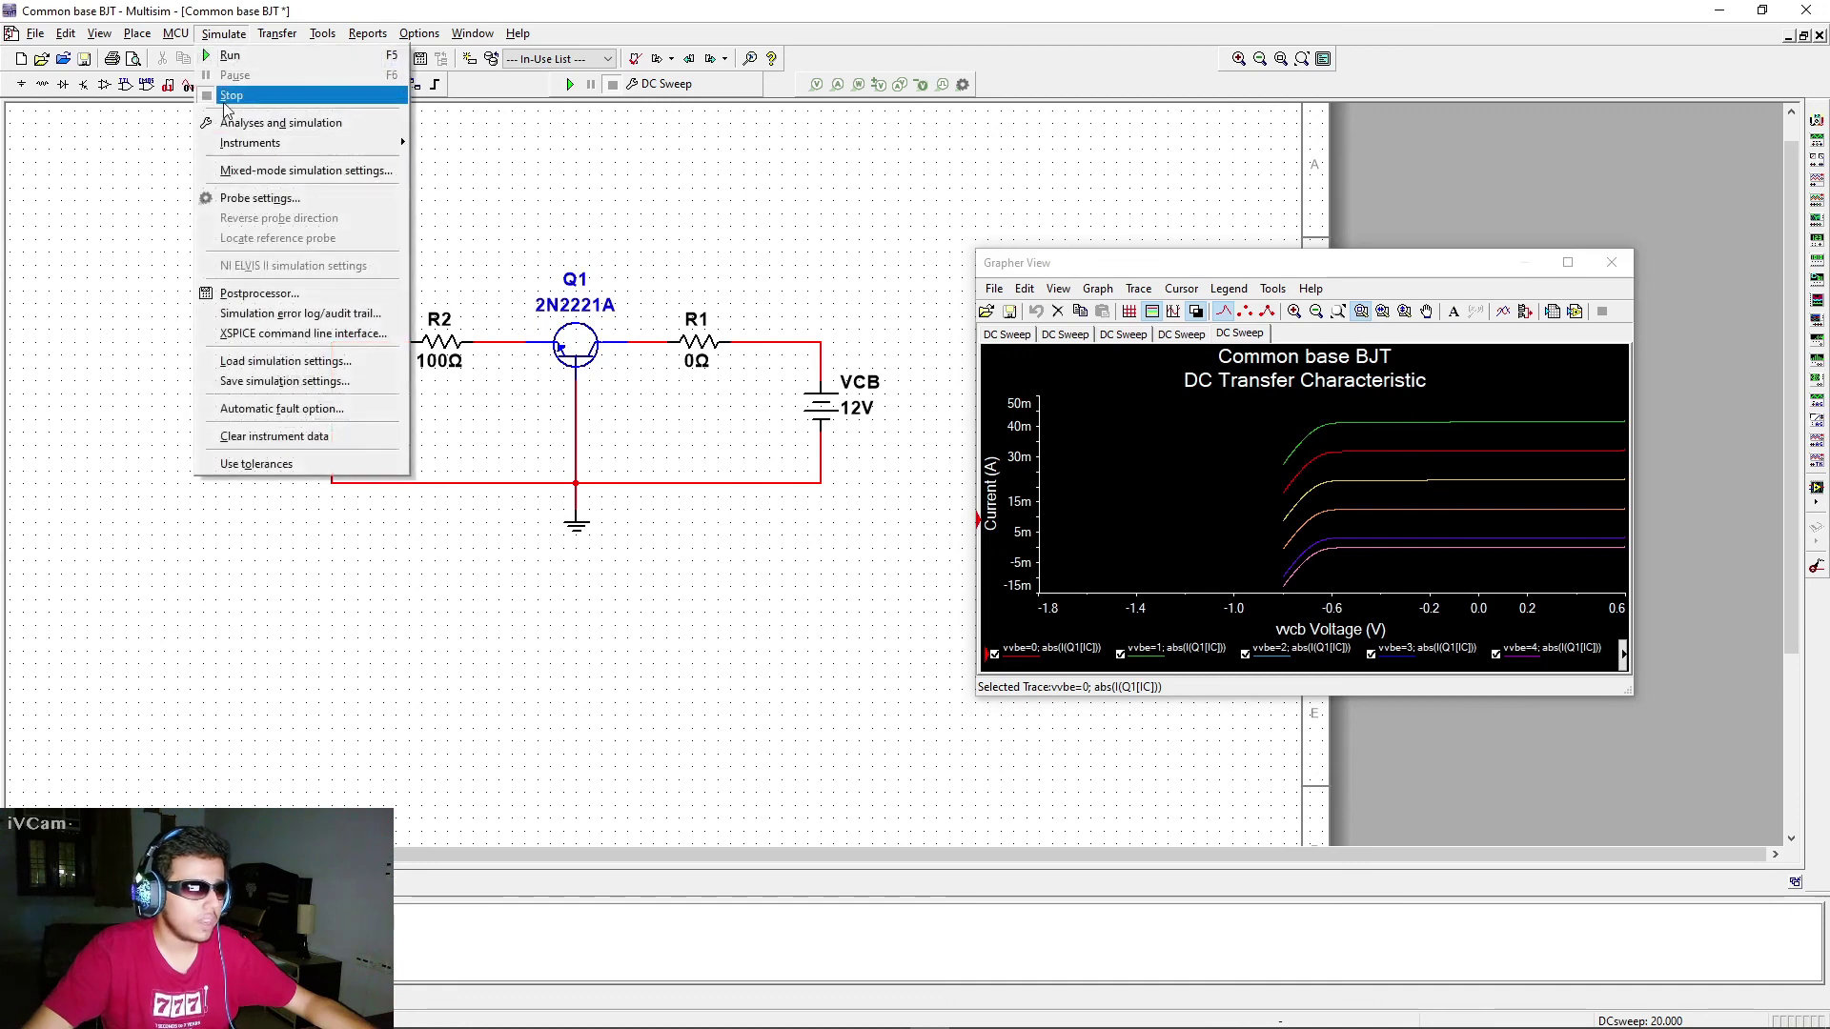
{"action": "left_click", "coordinate": [903, 257]}
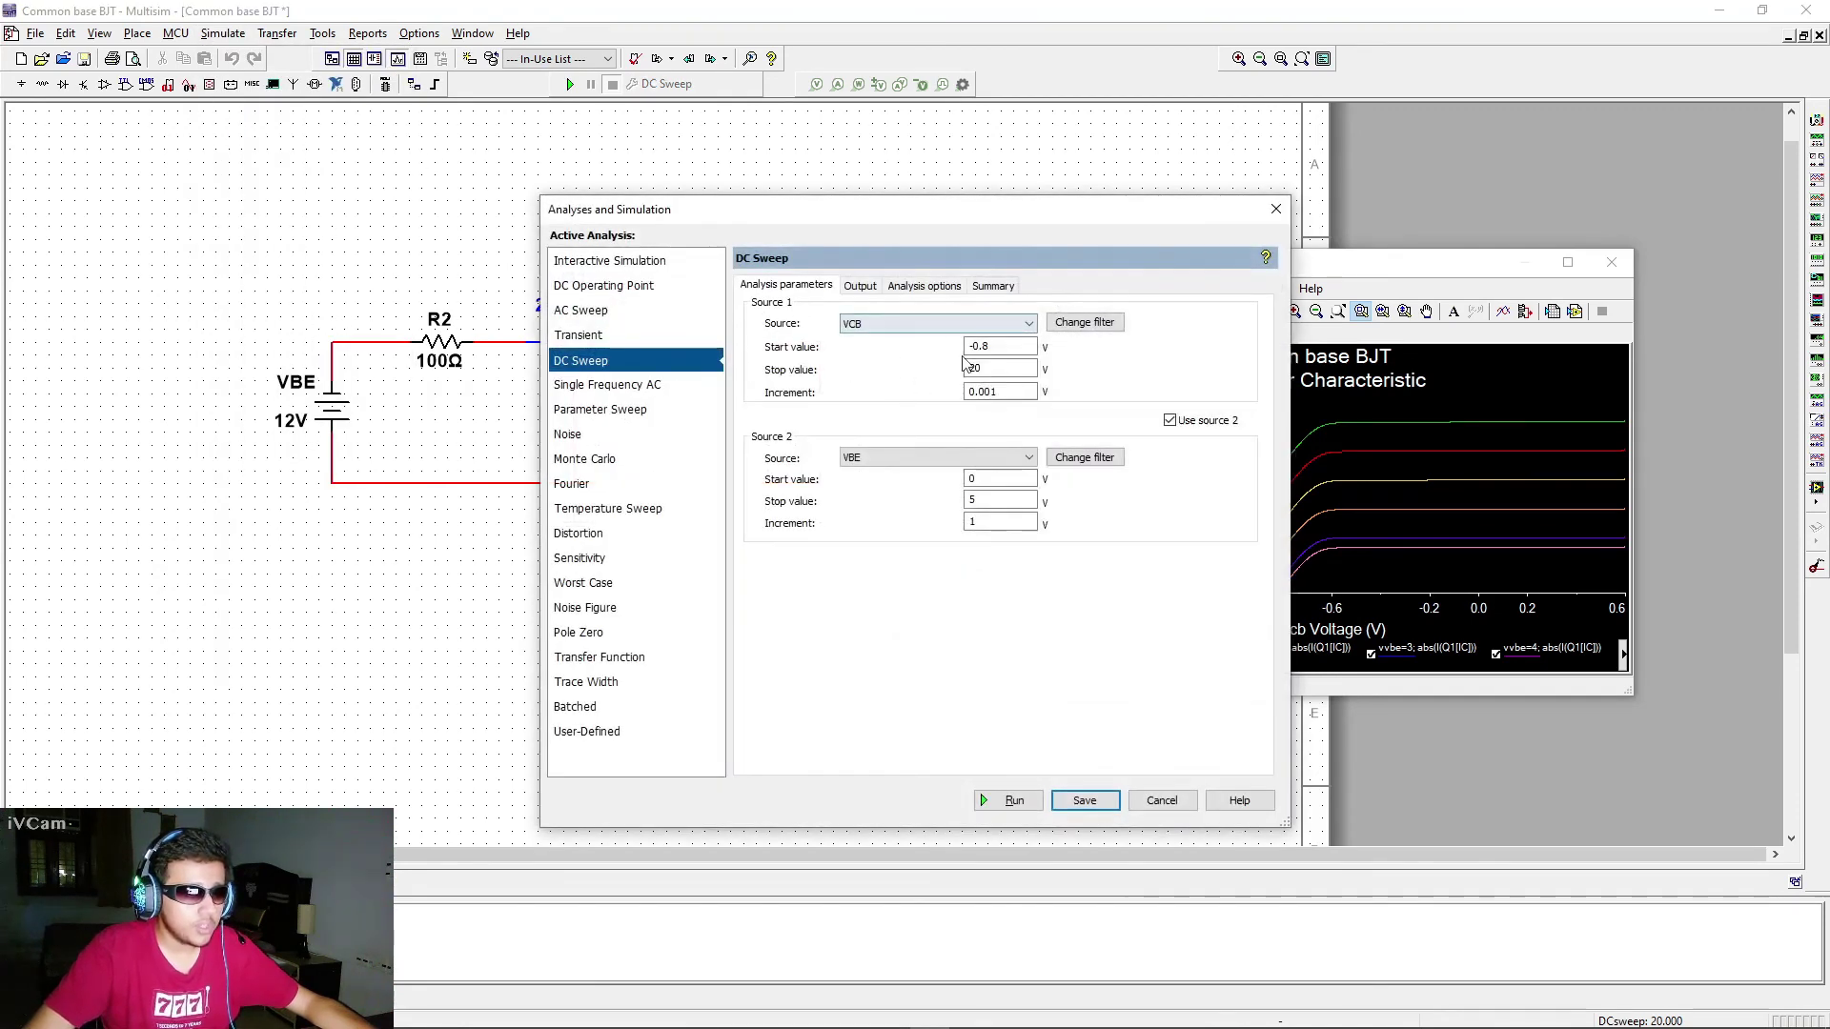
{"action": "double_click", "coordinate": [965, 346]}
{"action": "type", "text": "-0.8"}
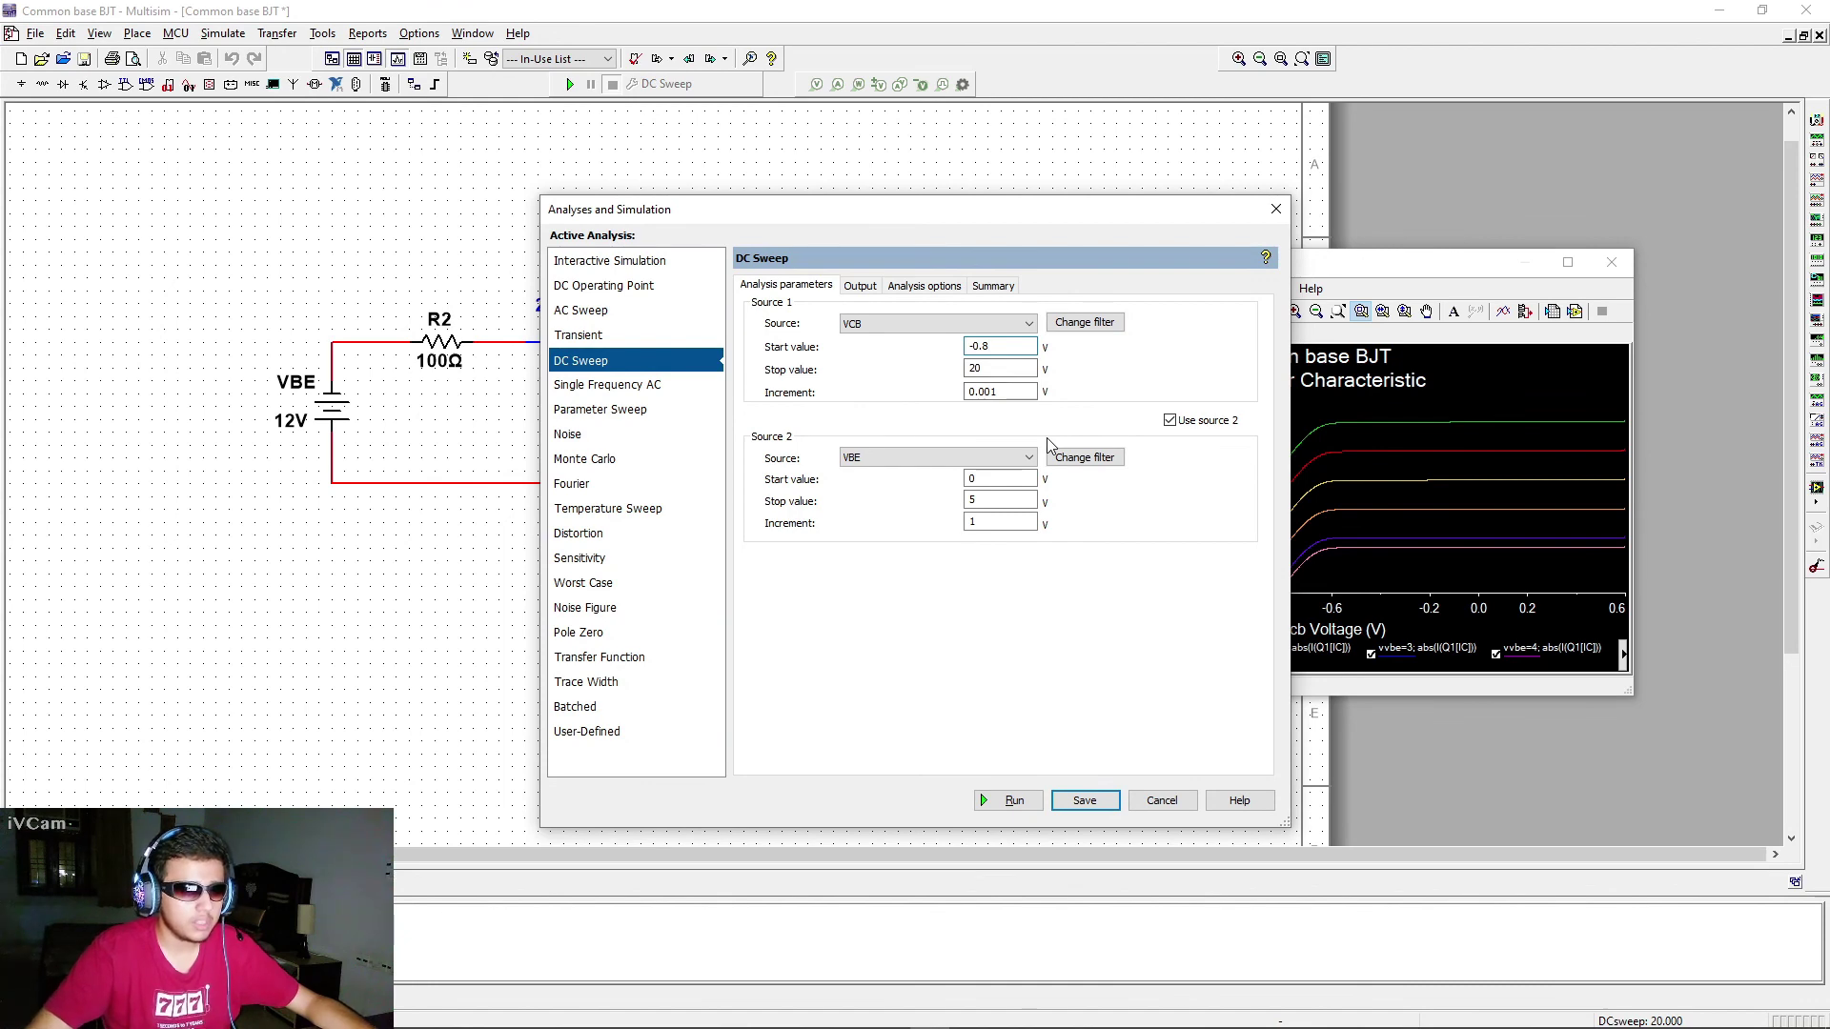
{"action": "left_click", "coordinate": [1277, 209]}
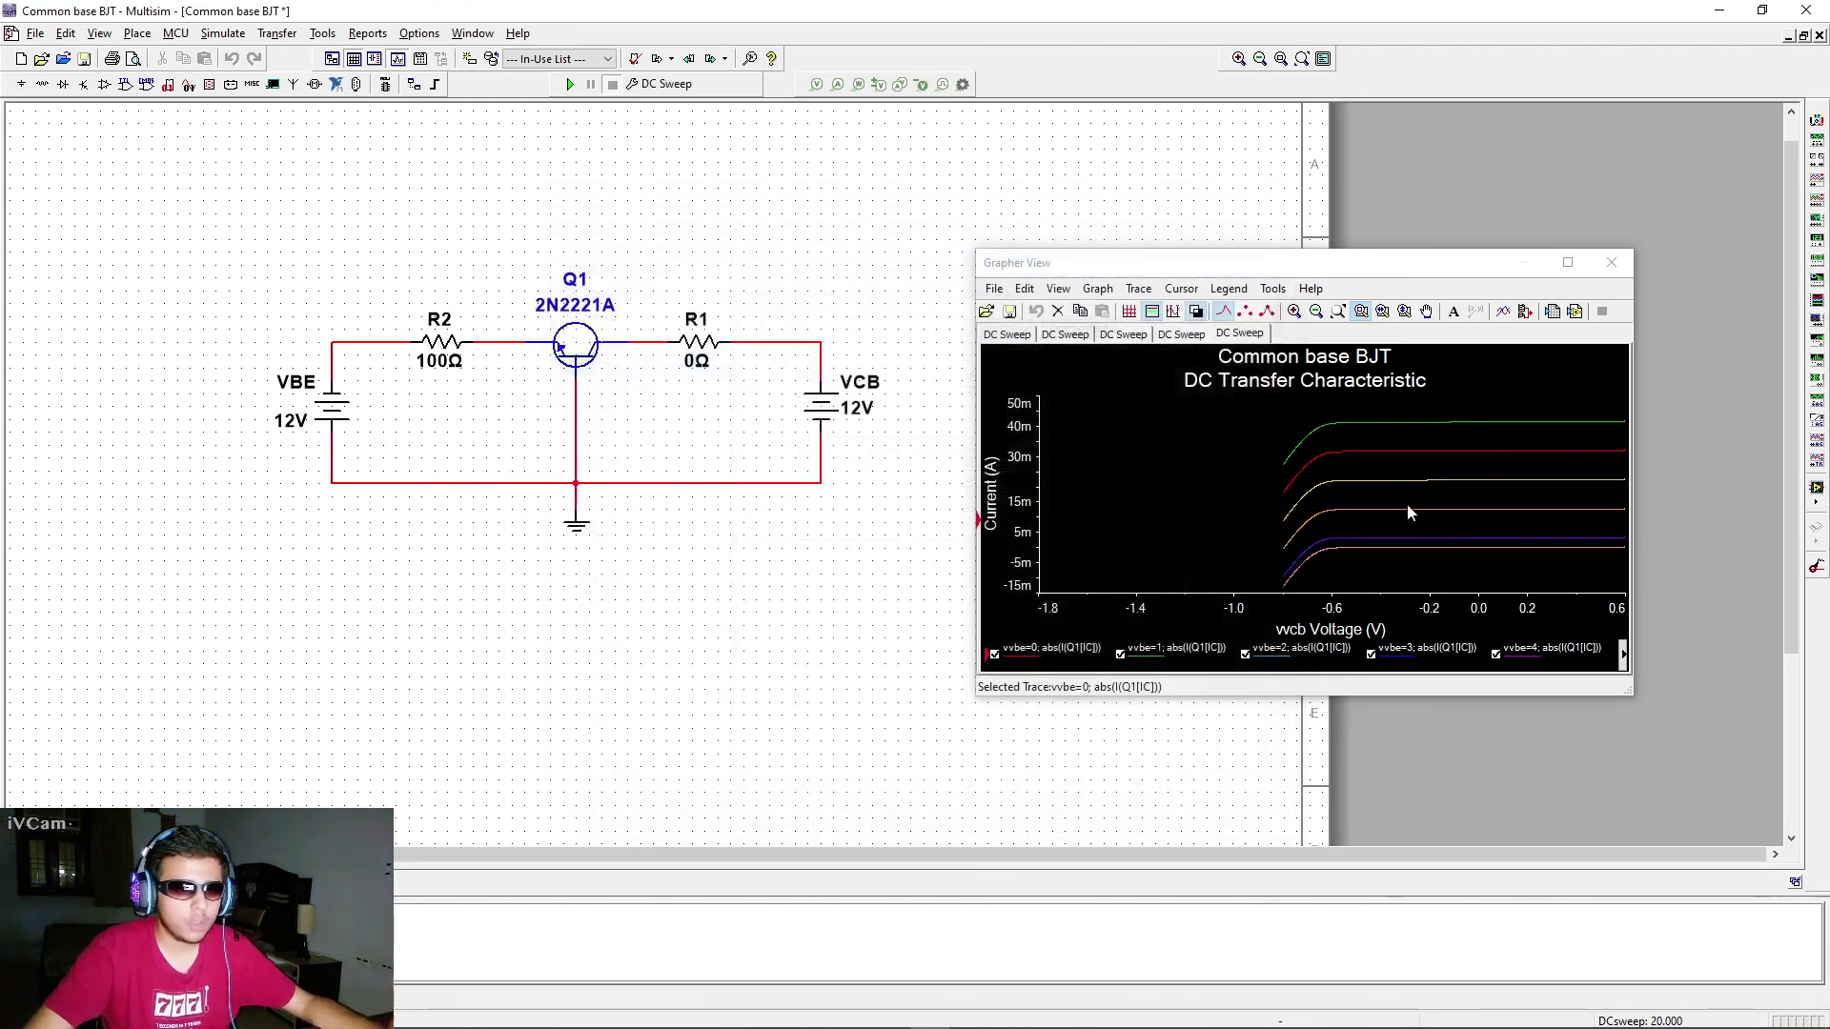